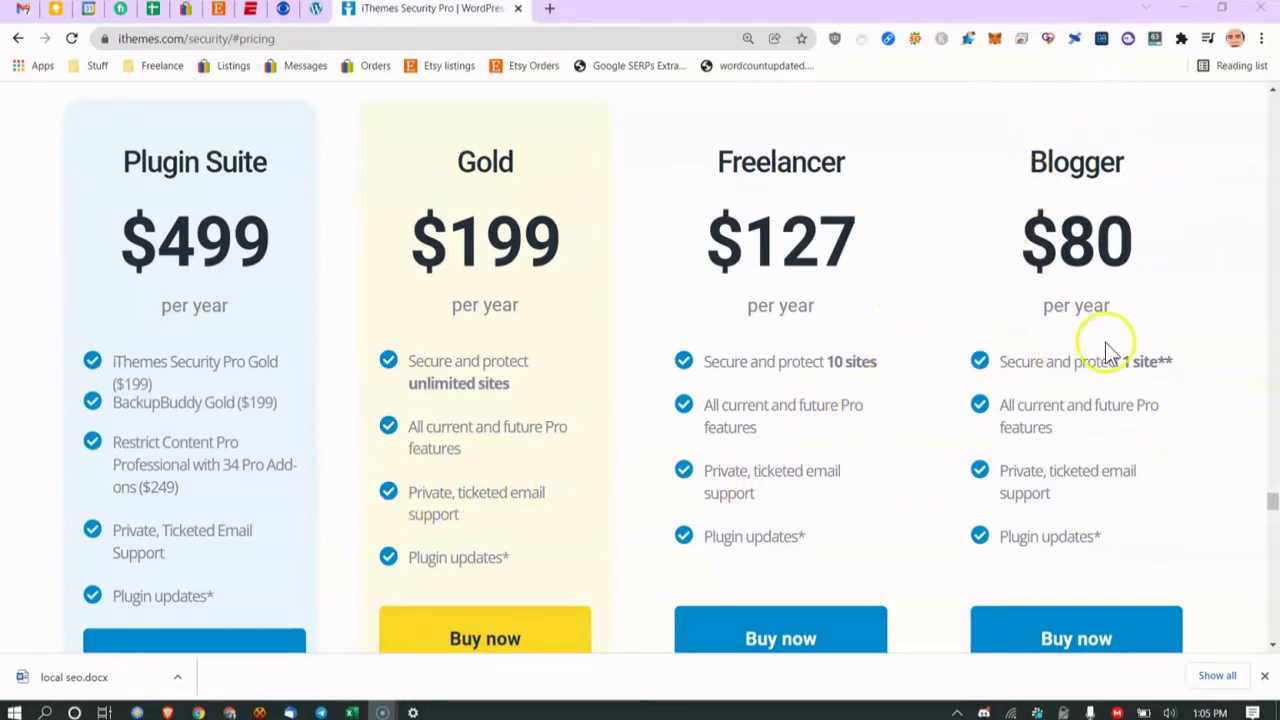
Review the Blogger plan's price, site limit and the footnote on its additional site license.
{"action": "left_click_drag", "start_coordinate": [1062, 230], "coordinate": [1098, 236]}
{"action": "left_click_drag", "start_coordinate": [1075, 362], "coordinate": [1125, 371]}
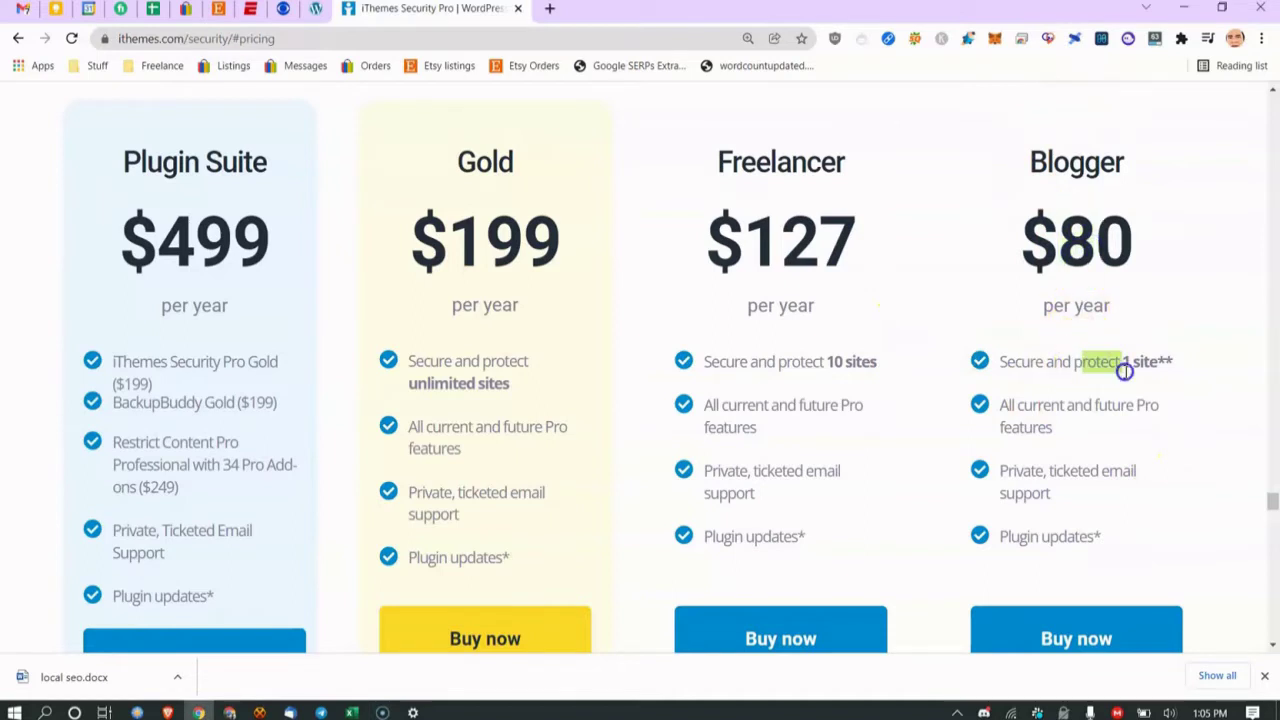
{"action": "left_click", "coordinate": [1088, 280]}
{"action": "scroll", "coordinate": [1090, 278], "scroll_direction": "down", "scroll_amount": 1}
{"action": "scroll", "coordinate": [1092, 272], "scroll_direction": "down", "scroll_amount": 5}
{"action": "left_click_drag", "start_coordinate": [392, 448], "coordinate": [809, 446]}
{"action": "left_click", "coordinate": [791, 443]}
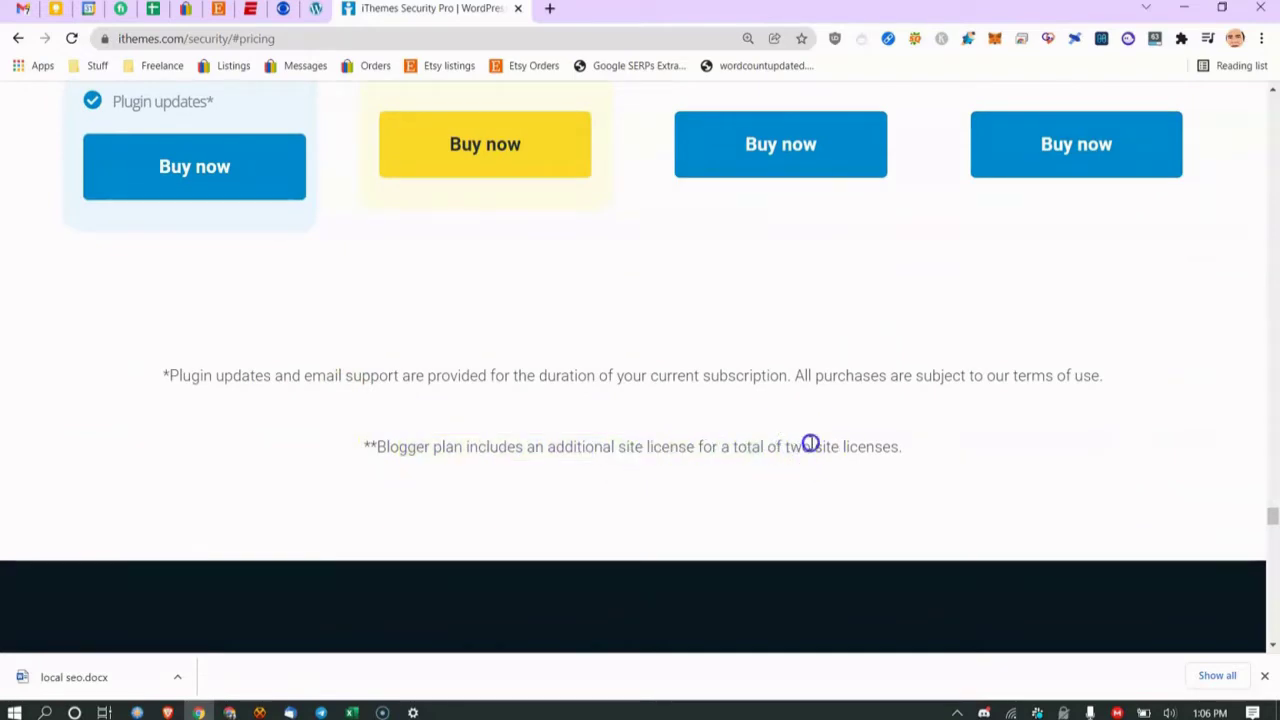
{"action": "scroll", "coordinate": [1057, 366], "scroll_direction": "up", "scroll_amount": 5}
{"action": "scroll", "coordinate": [1071, 363], "scroll_direction": "down", "scroll_amount": 1}
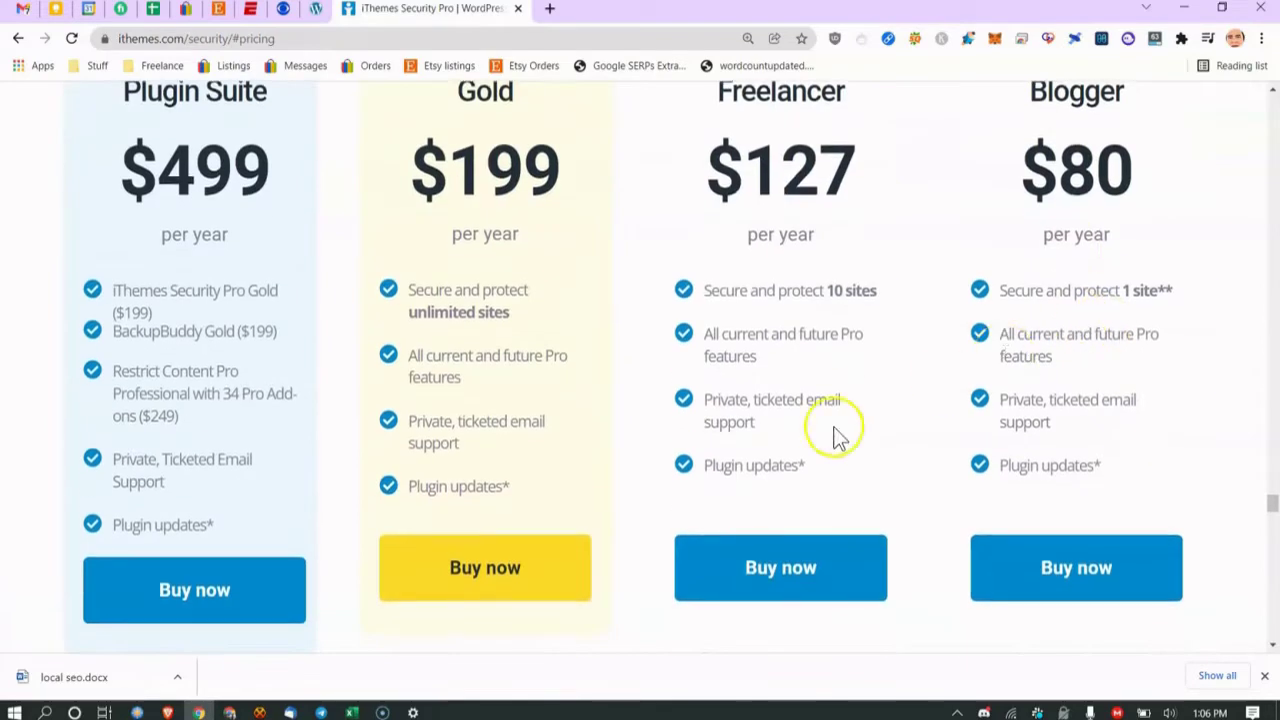
{"action": "scroll", "coordinate": [838, 437], "scroll_direction": "down", "scroll_amount": 4}
{"action": "scroll", "coordinate": [666, 471], "scroll_direction": "up", "scroll_amount": 6}
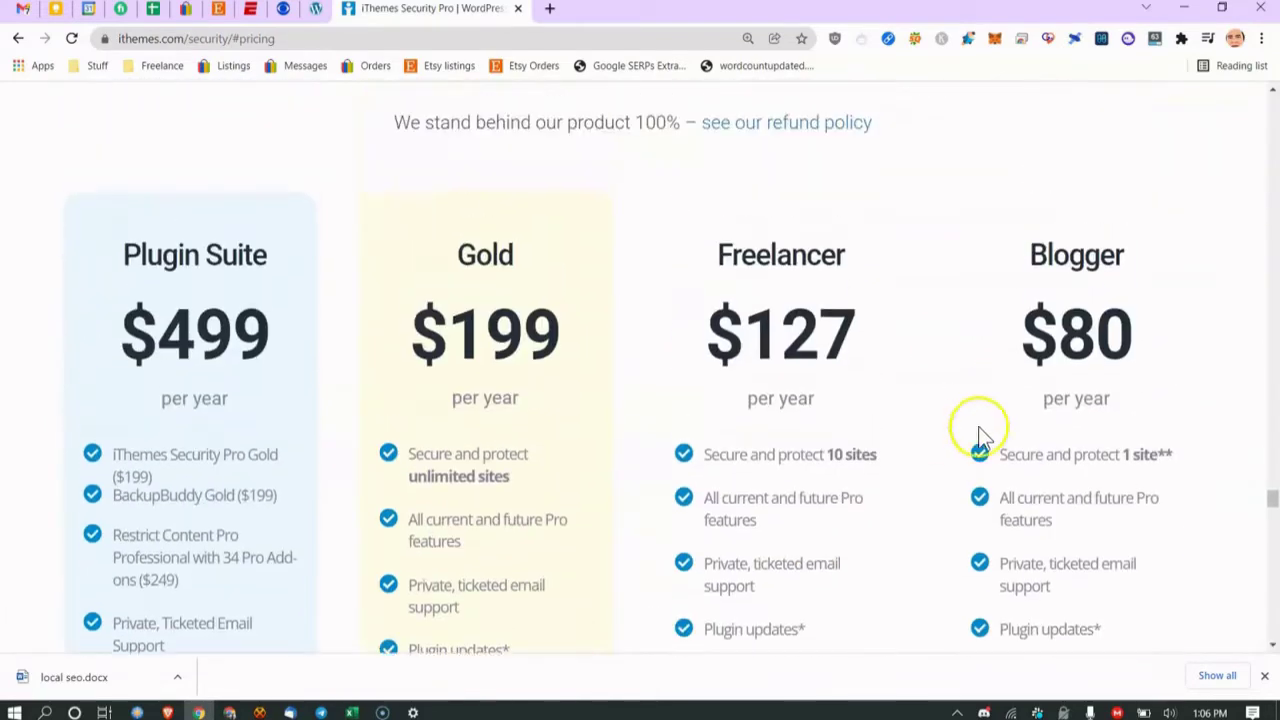
{"action": "scroll", "coordinate": [1018, 446], "scroll_direction": "down", "scroll_amount": 1}
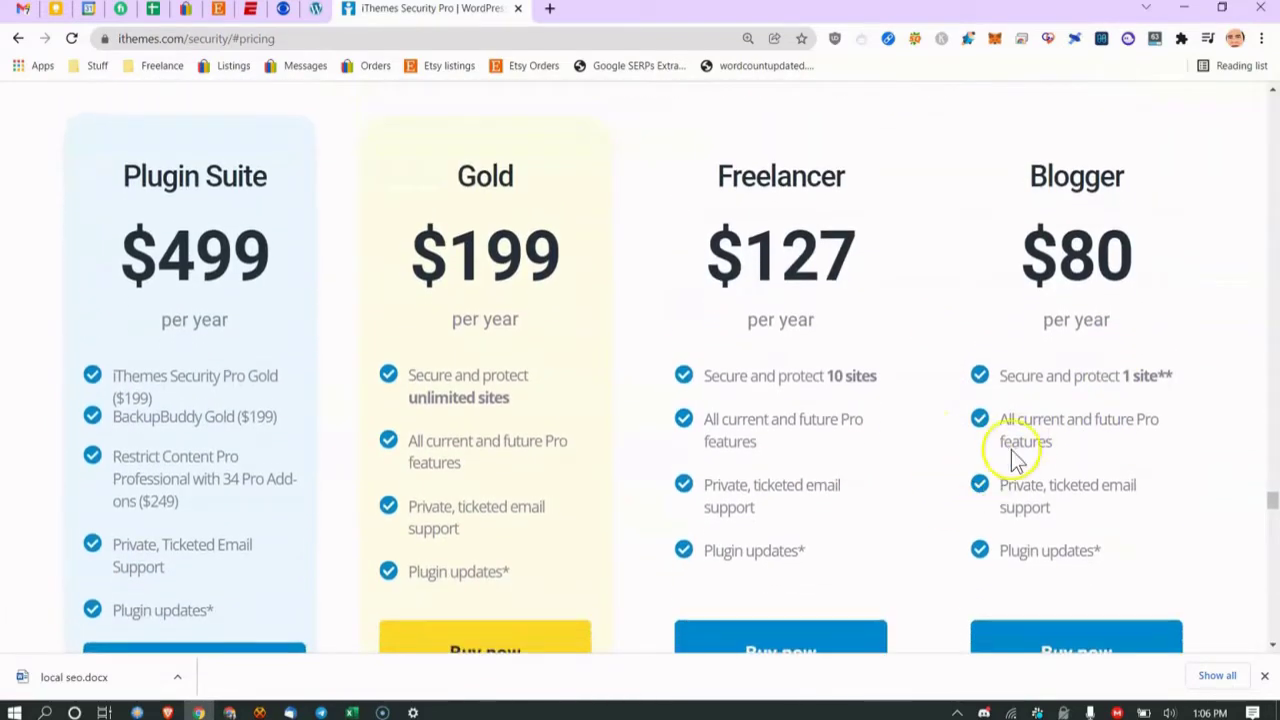
Compare the prices and covered sites of the Freelancer, Gold and Plugin Suite plans.
{"action": "left_click", "coordinate": [806, 394]}
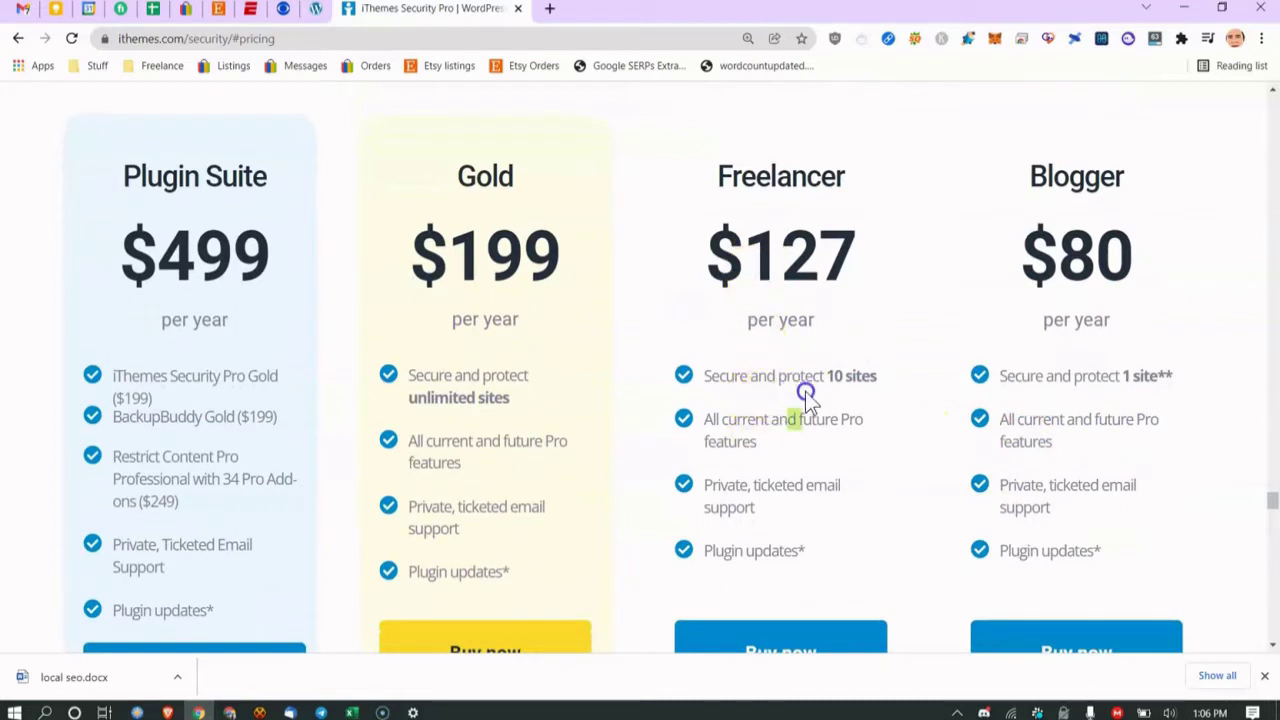
{"action": "left_click_drag", "start_coordinate": [800, 287], "coordinate": [903, 289]}
{"action": "left_click_drag", "start_coordinate": [414, 286], "coordinate": [506, 294]}
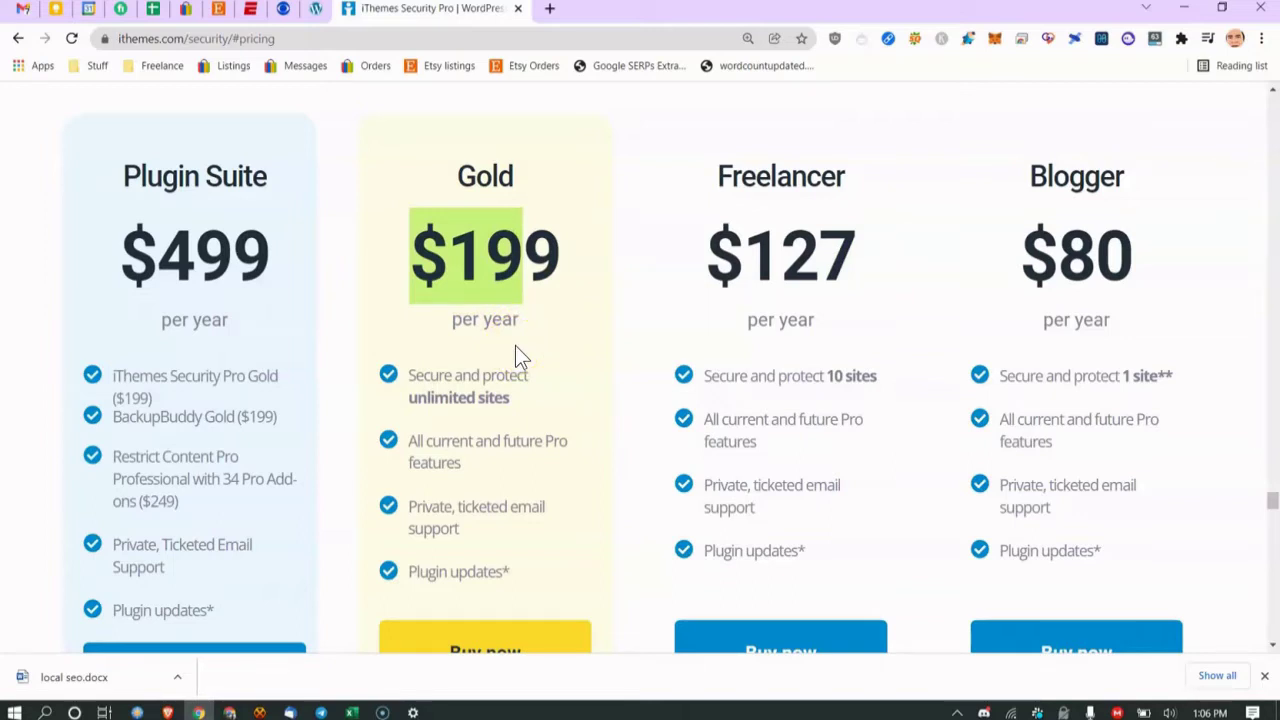
{"action": "left_click", "coordinate": [485, 268]}
{"action": "left_click_drag", "start_coordinate": [434, 398], "coordinate": [480, 400]}
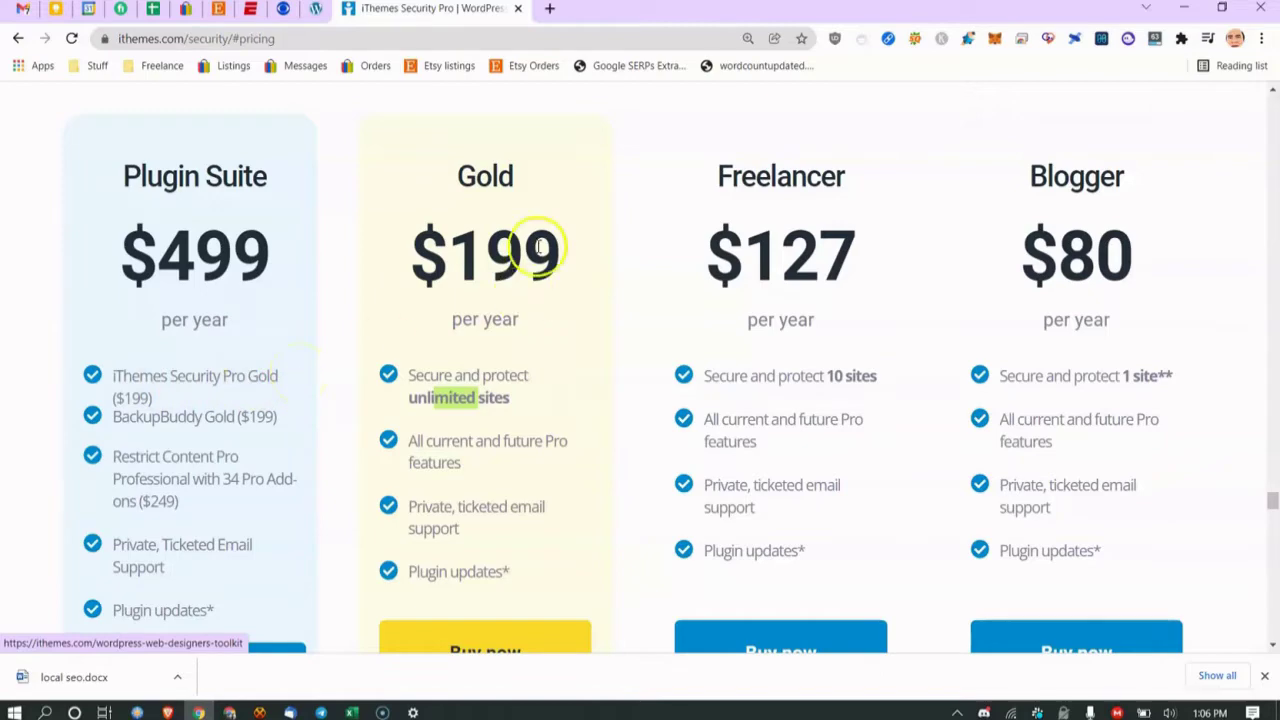
{"action": "left_click_drag", "start_coordinate": [455, 165], "coordinate": [565, 240]}
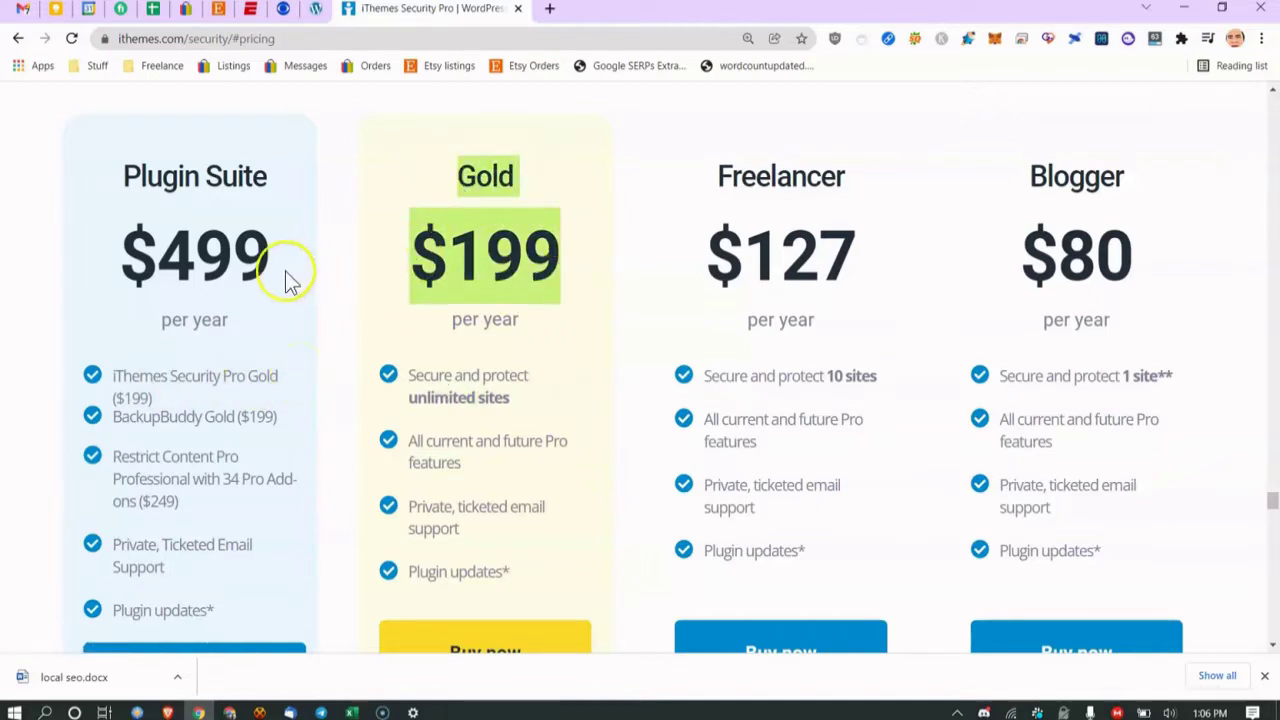
{"action": "scroll", "coordinate": [350, 240], "scroll_direction": "down", "scroll_amount": 5}
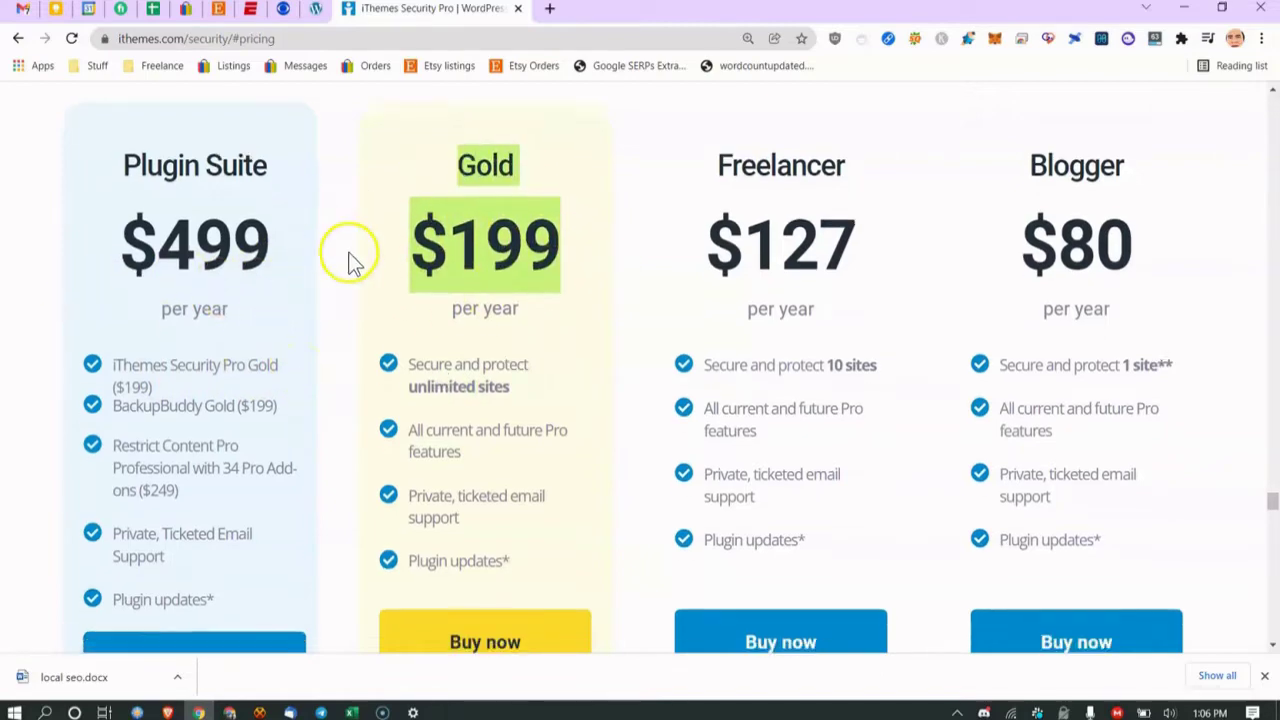
{"action": "scroll", "coordinate": [350, 355], "scroll_direction": "up", "scroll_amount": 5}
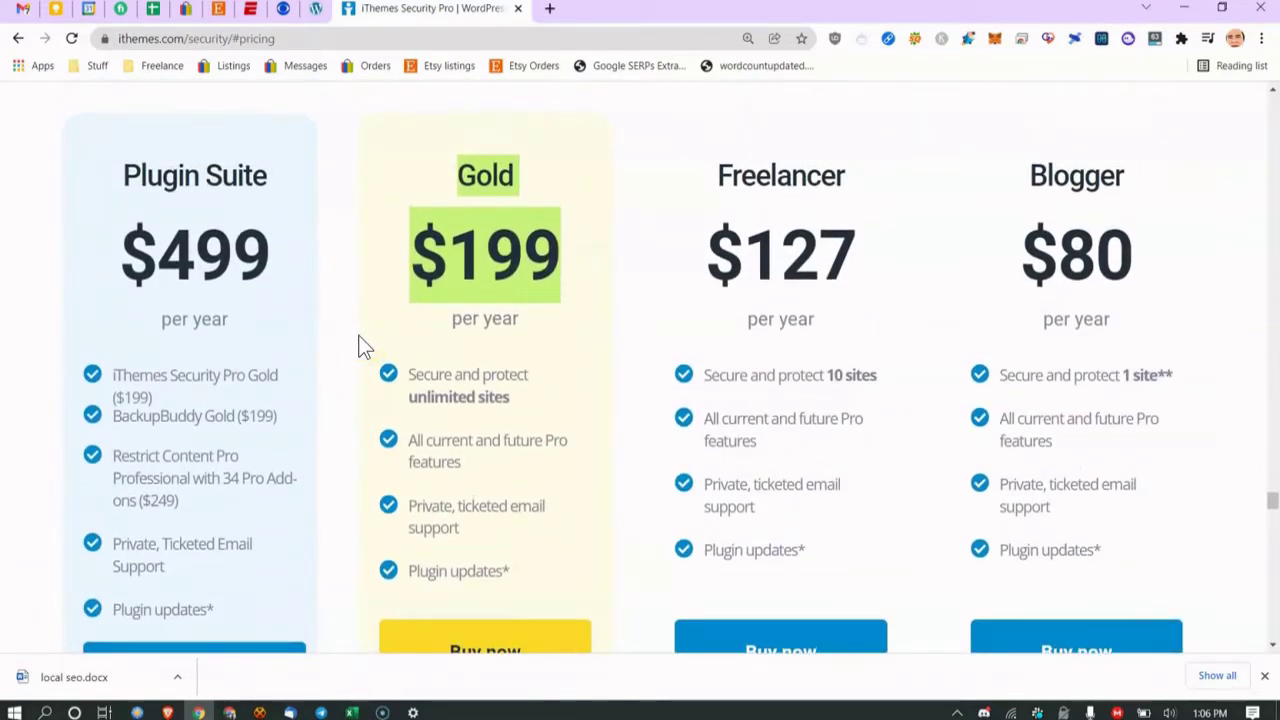
{"action": "scroll", "coordinate": [440, 300], "scroll_direction": "down", "scroll_amount": 1}
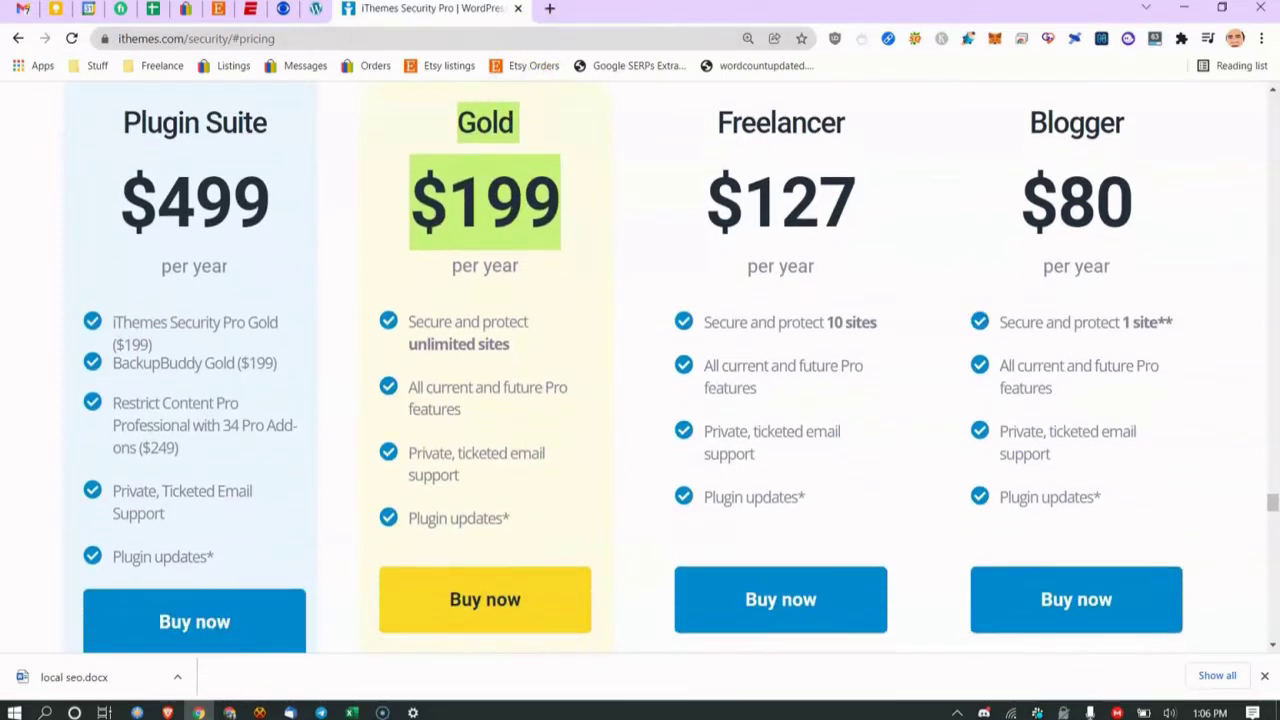
Close the iThemes pricing page and look through the WordPress site's installed plugins.
{"action": "left_click", "coordinate": [518, 9]}
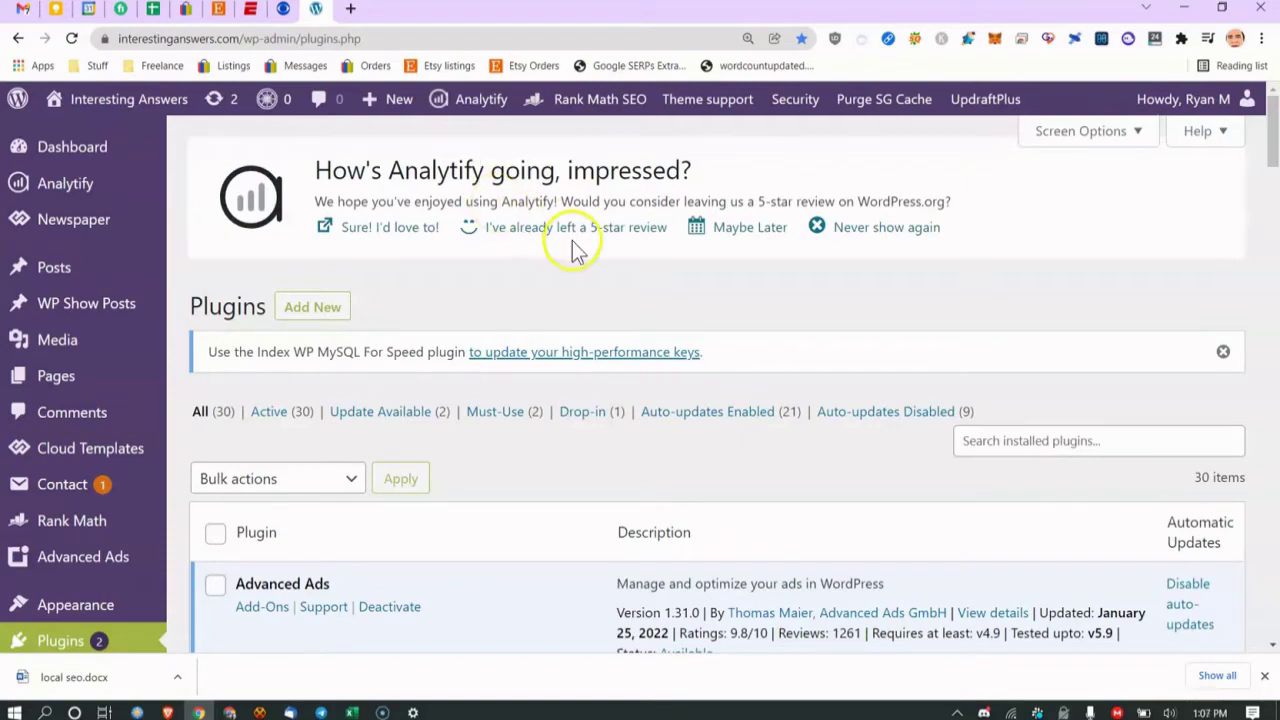
{"action": "scroll", "coordinate": [177, 229], "scroll_direction": "down", "scroll_amount": 6}
{"action": "scroll", "coordinate": [110, 310], "scroll_direction": "down", "scroll_amount": 3}
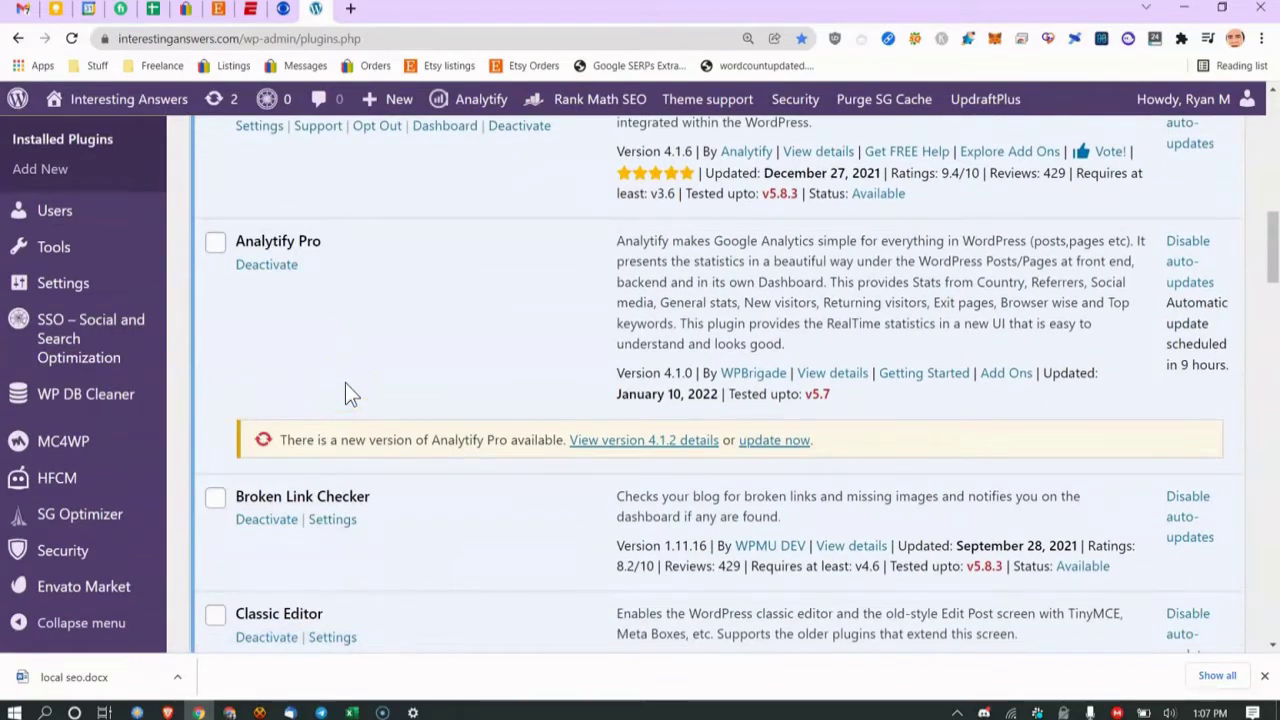
{"action": "scroll", "coordinate": [100, 380], "scroll_direction": "down", "scroll_amount": 2}
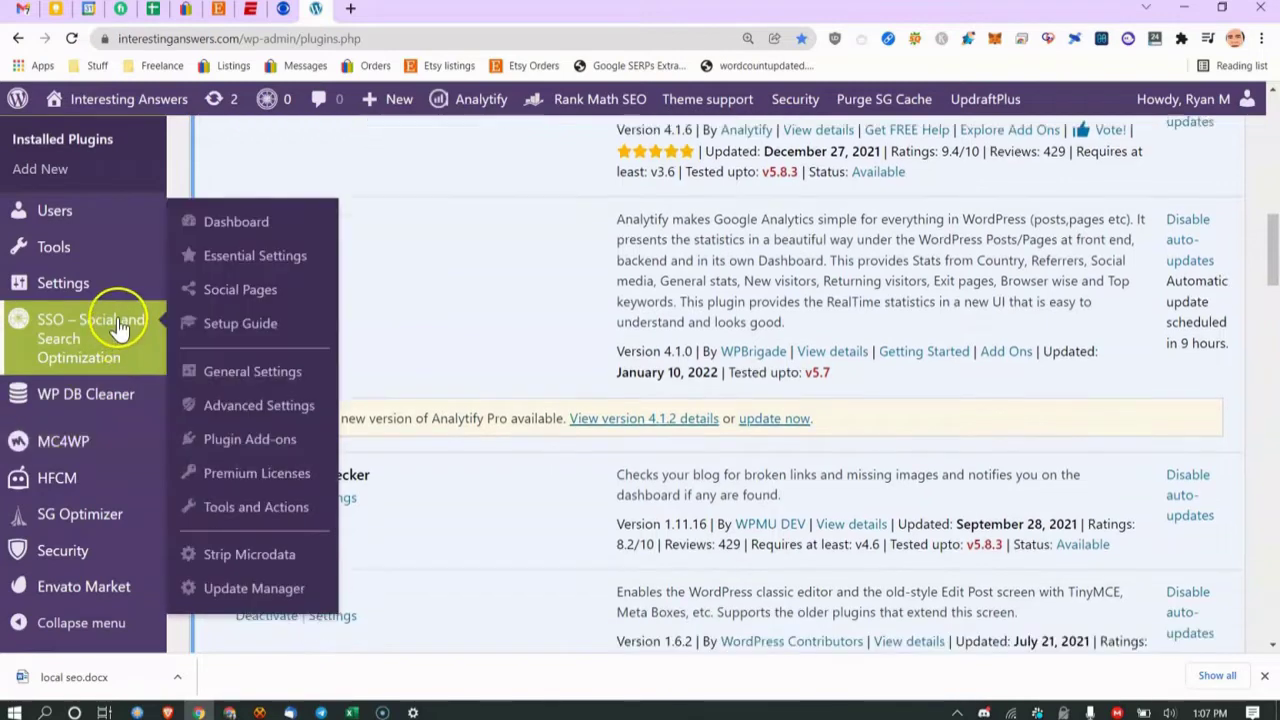
{"action": "scroll", "coordinate": [80, 424], "scroll_direction": "up", "scroll_amount": 4}
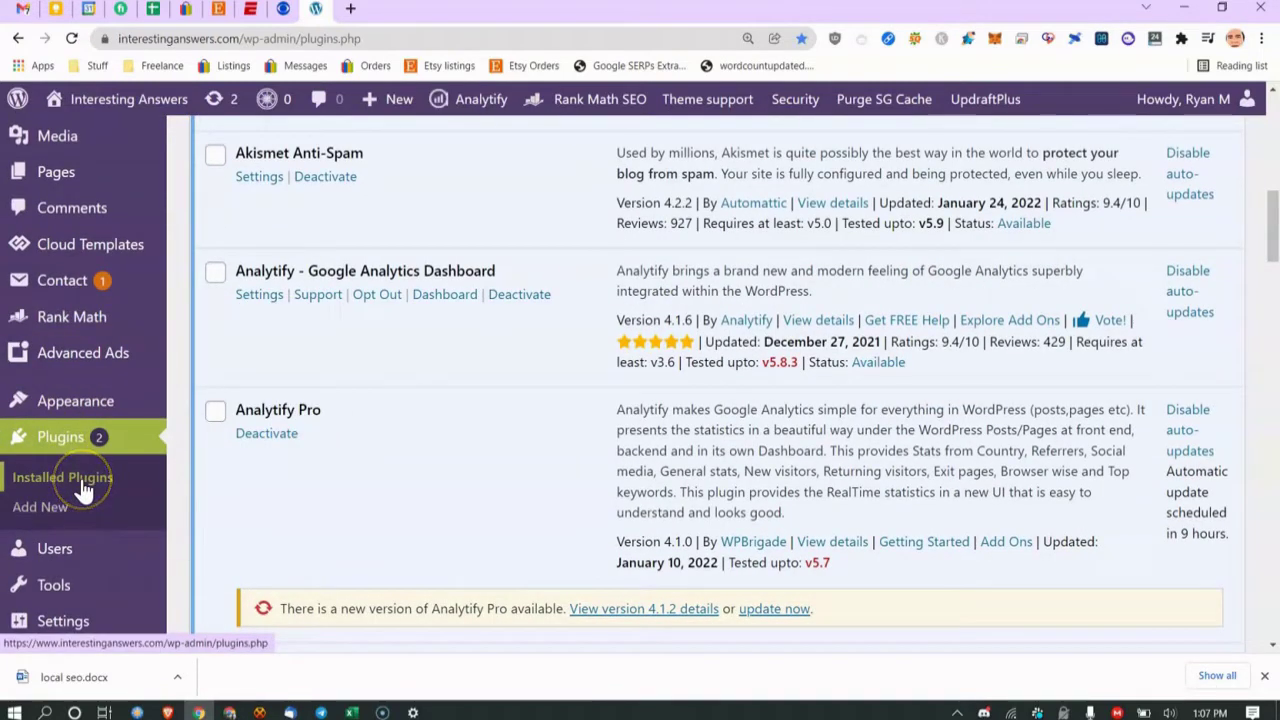
{"action": "left_click", "coordinate": [38, 512]}
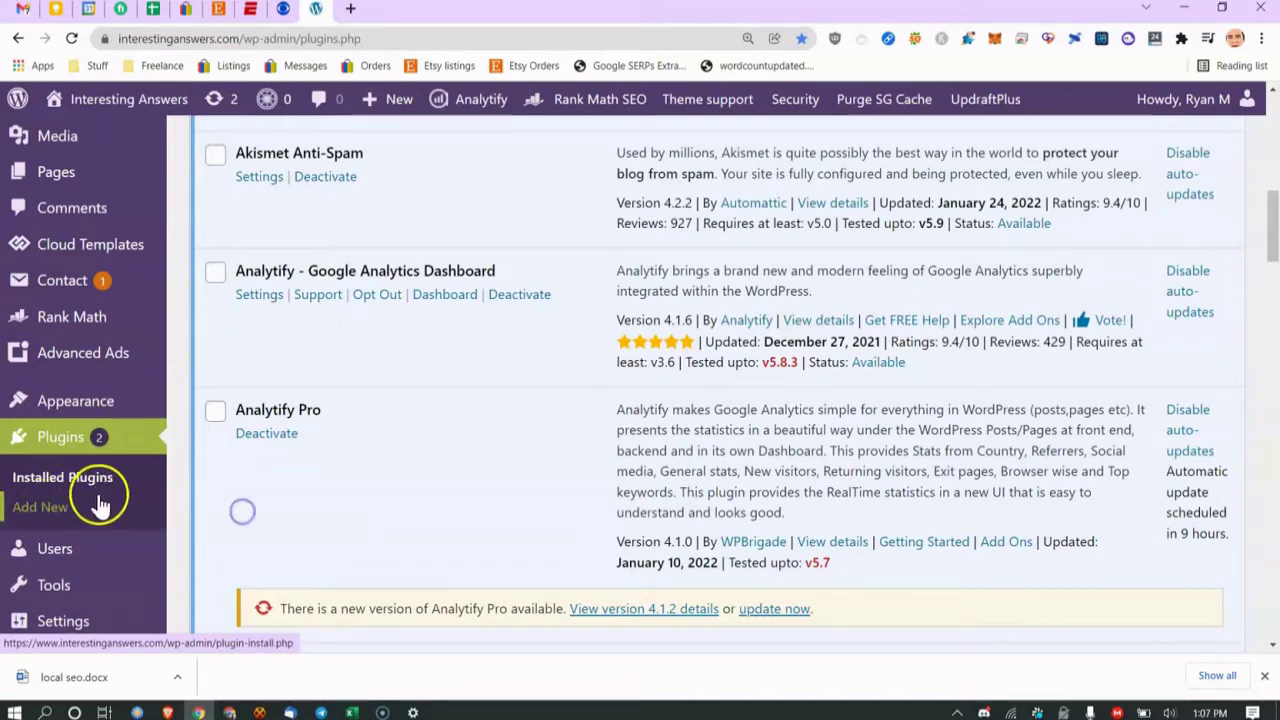
Open the iThemes Security Pro dashboard of the WordPress site.
{"action": "scroll", "coordinate": [98, 455], "scroll_direction": "down", "scroll_amount": 4}
{"action": "scroll", "coordinate": [100, 472], "scroll_direction": "down", "scroll_amount": 3}
{"action": "mouse_move", "coordinate": [60, 548]}
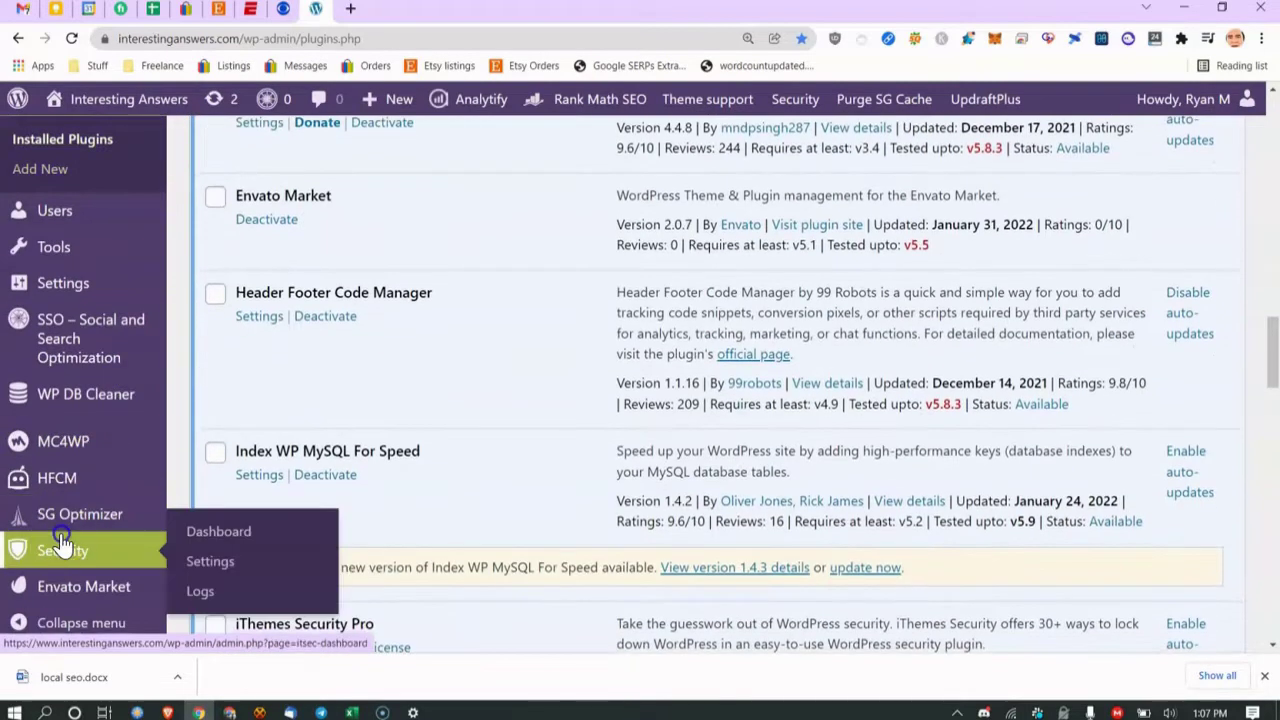
{"action": "left_click", "coordinate": [237, 538]}
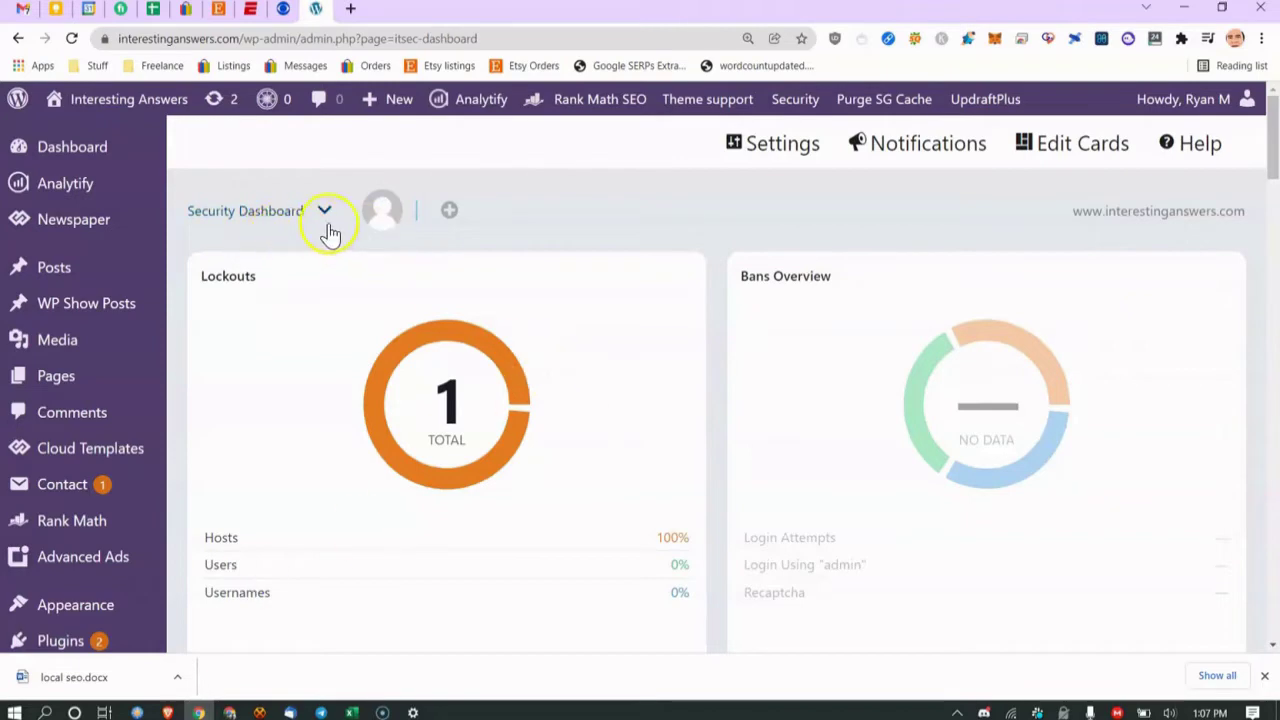
Look over the security dashboard's cards, including the site scan history with its scan statuses.
{"action": "scroll", "coordinate": [860, 277], "scroll_direction": "down", "scroll_amount": 9}
{"action": "scroll", "coordinate": [771, 400], "scroll_direction": "up", "scroll_amount": 3}
{"action": "scroll", "coordinate": [735, 455], "scroll_direction": "up", "scroll_amount": 1}
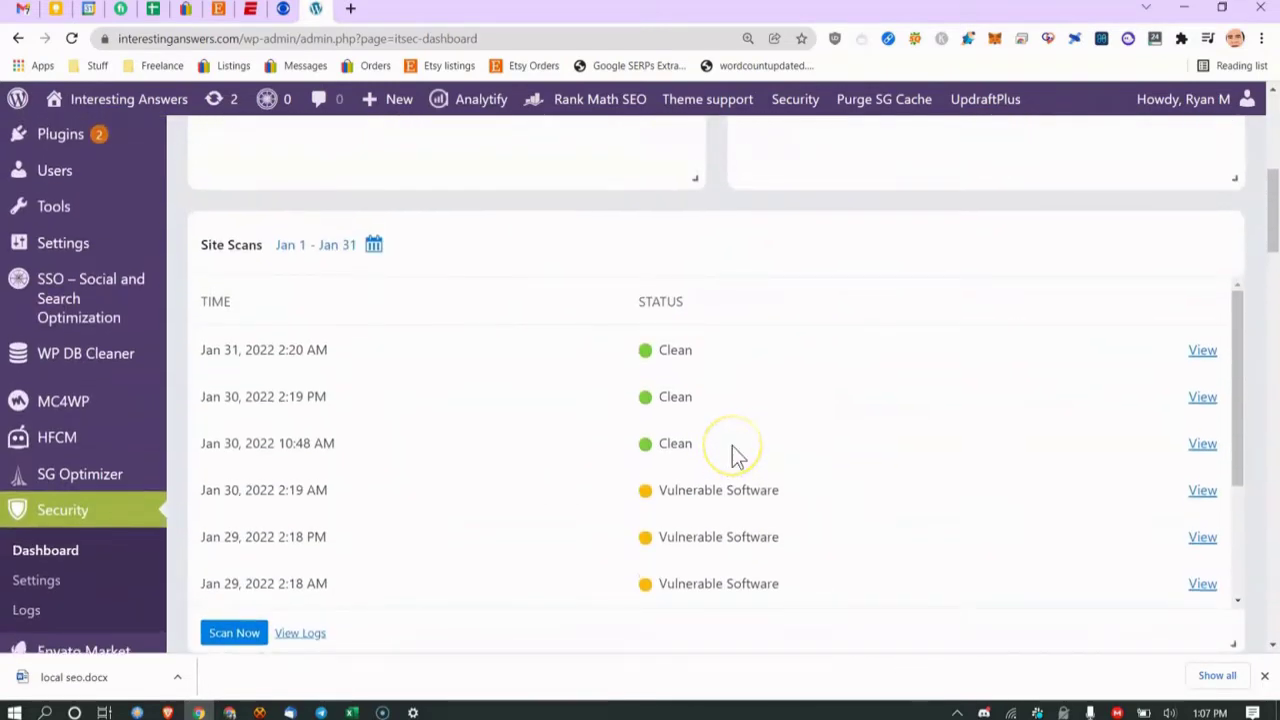
{"action": "scroll", "coordinate": [732, 446], "scroll_direction": "down", "scroll_amount": 5}
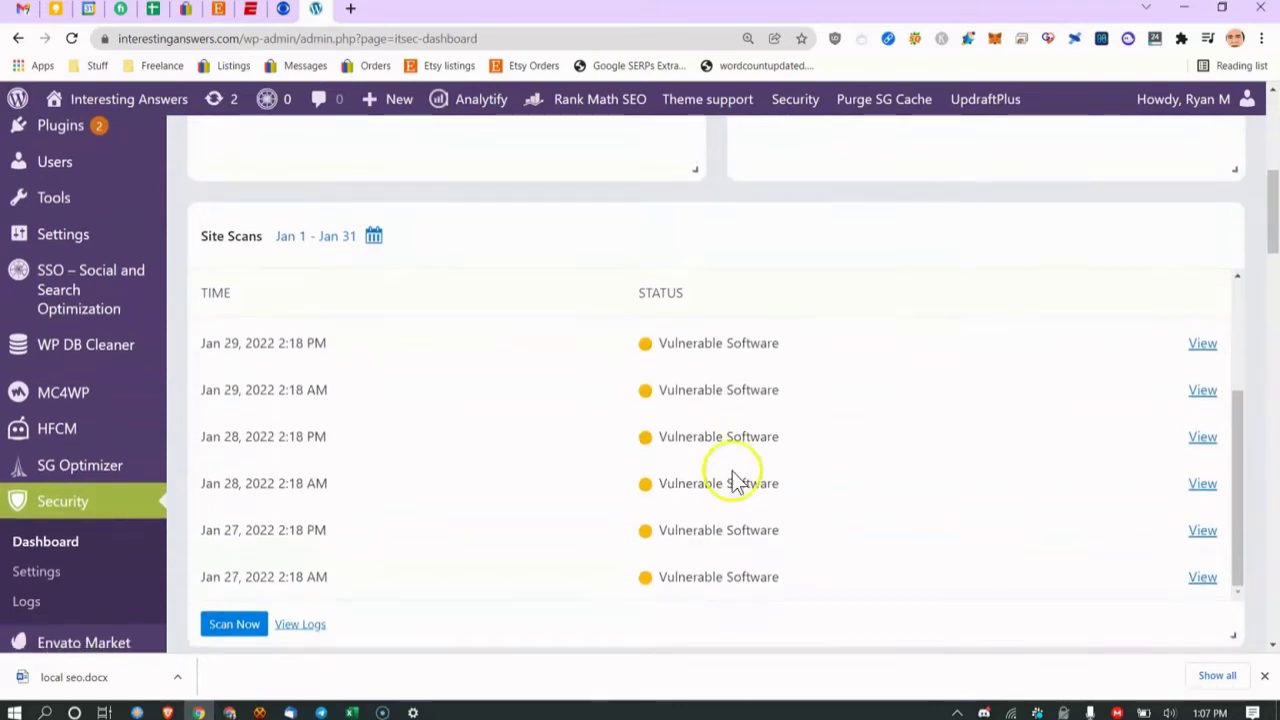
{"action": "scroll", "coordinate": [740, 491], "scroll_direction": "up", "scroll_amount": 5}
{"action": "scroll", "coordinate": [700, 450], "scroll_direction": "up", "scroll_amount": 10}
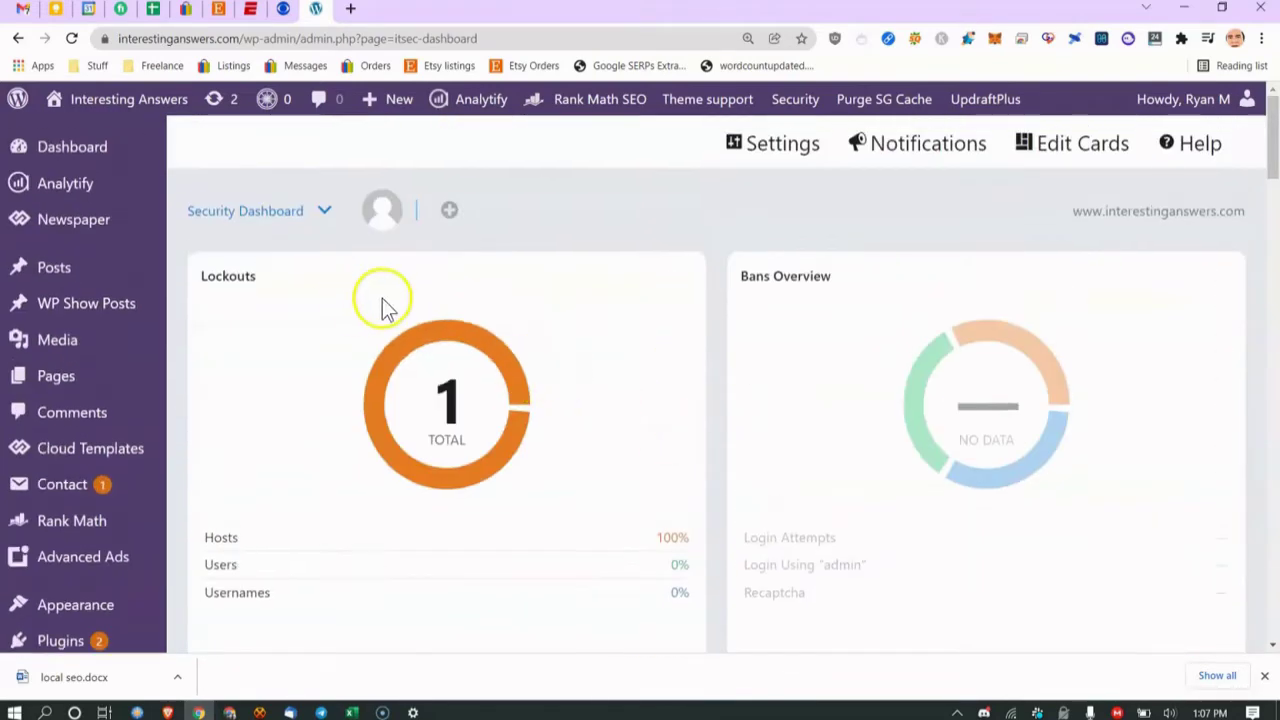
{"action": "scroll", "coordinate": [1034, 394], "scroll_direction": "down", "scroll_amount": 10}
{"action": "scroll", "coordinate": [995, 405], "scroll_direction": "up", "scroll_amount": 10}
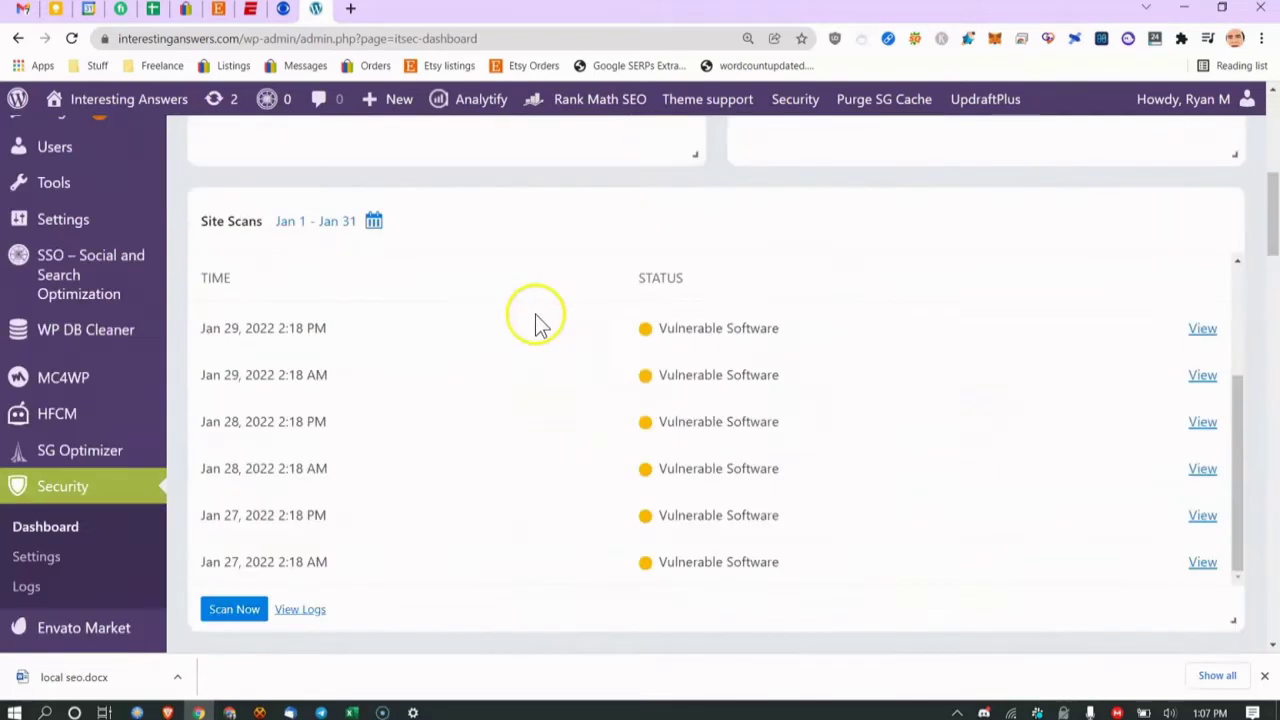
Check which security dashboards can be managed or created, and close the dashboard manager.
{"action": "left_click", "coordinate": [322, 213]}
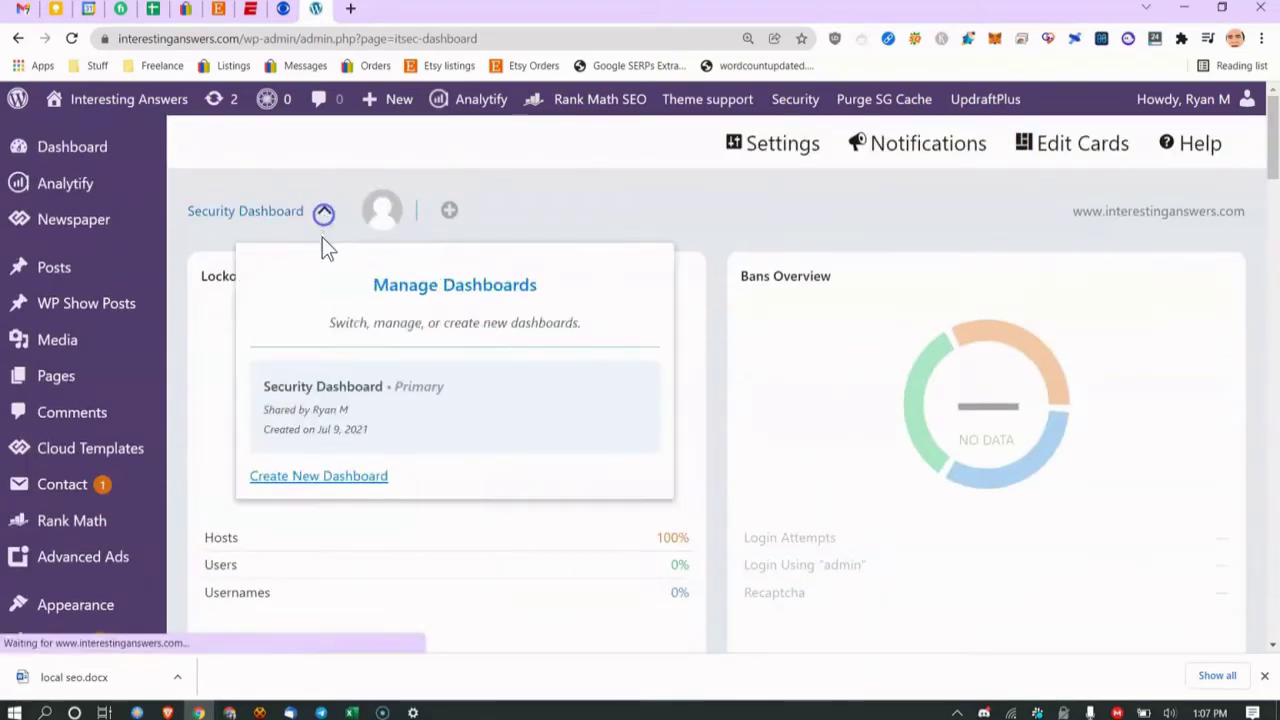
{"action": "left_click", "coordinate": [918, 412]}
{"action": "left_click", "coordinate": [325, 213]}
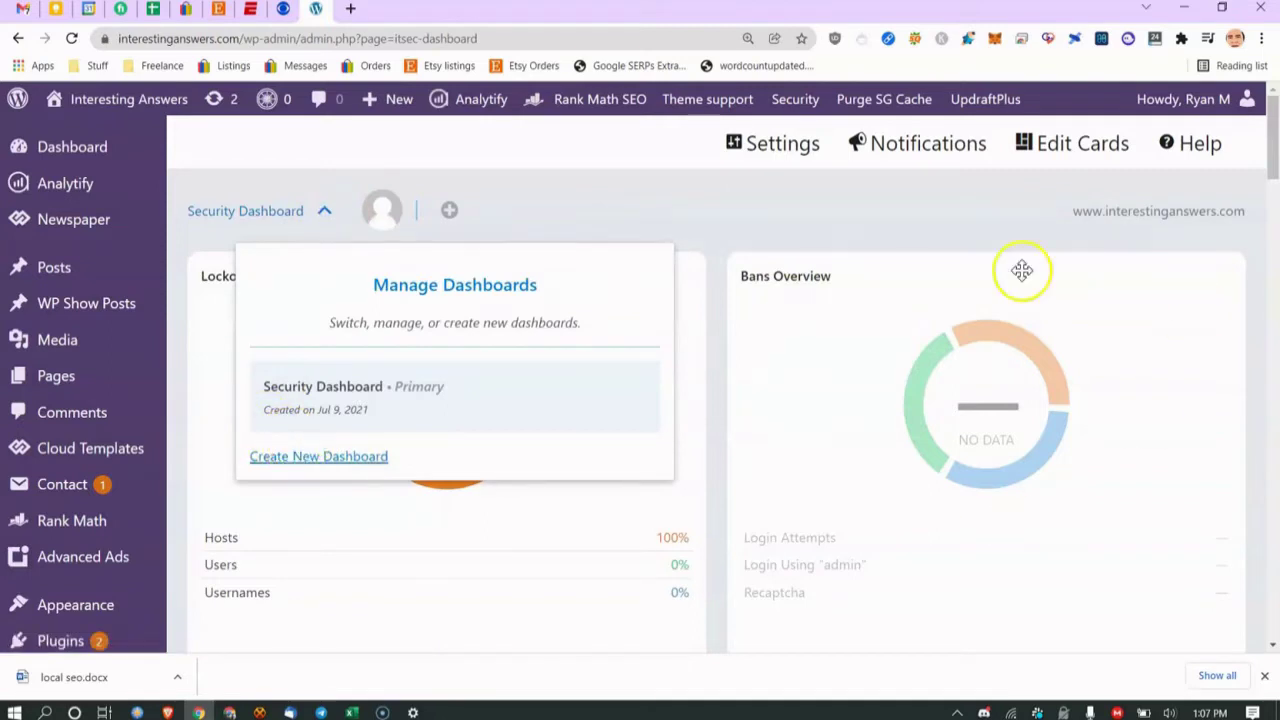
{"action": "left_click", "coordinate": [905, 380]}
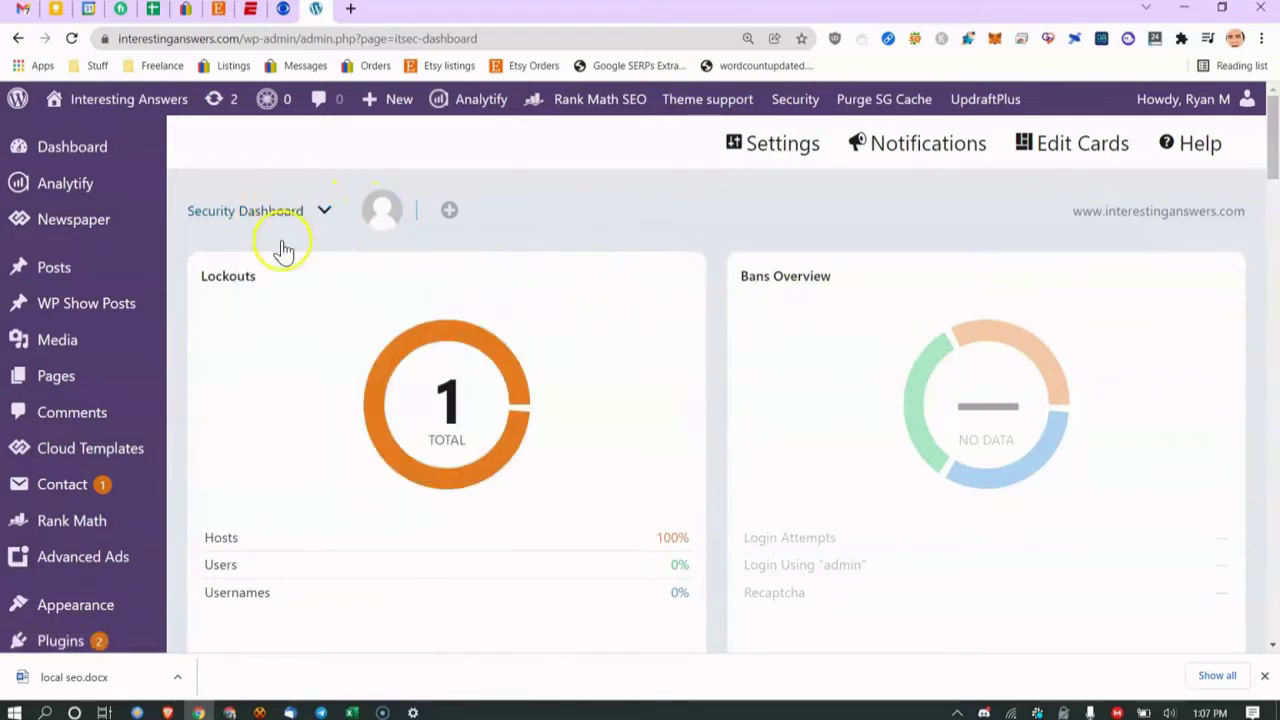
Examine the Lockouts card's hosts, users and usernames breakdown and the Bans Overview card.
{"action": "scroll", "coordinate": [400, 320], "scroll_direction": "down", "scroll_amount": 2}
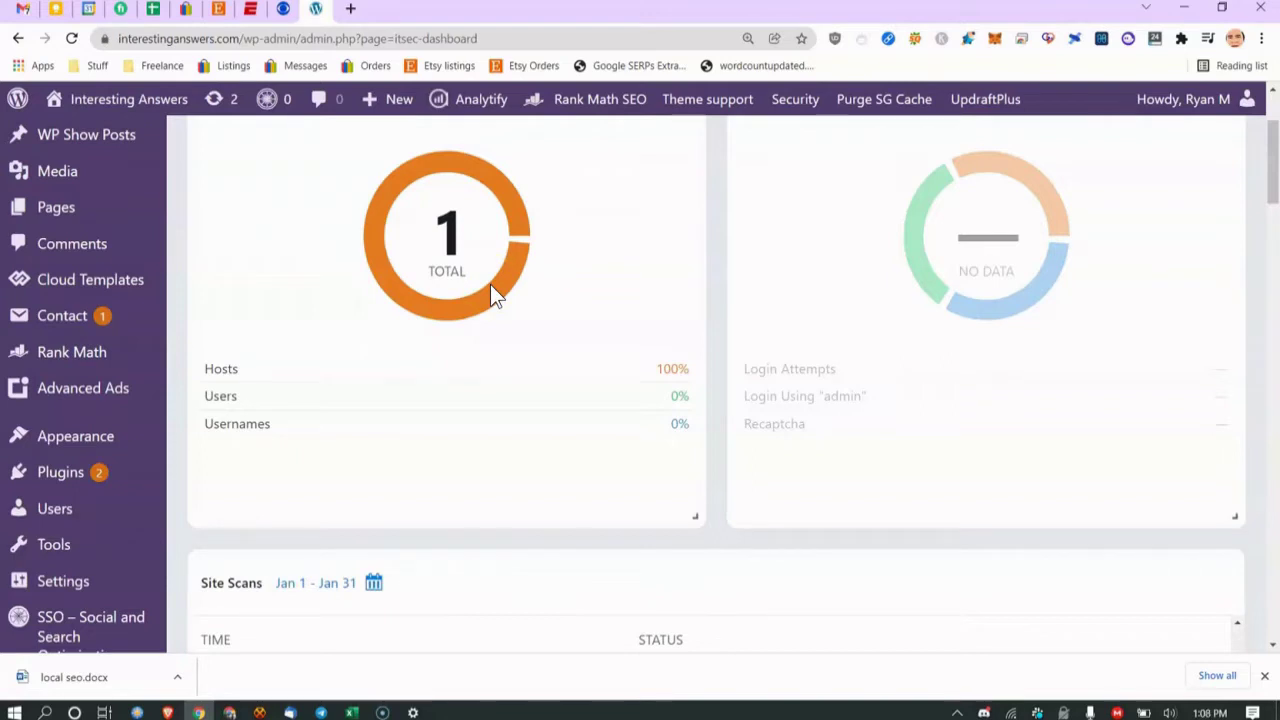
{"action": "left_click_drag", "start_coordinate": [230, 396], "coordinate": [280, 405]}
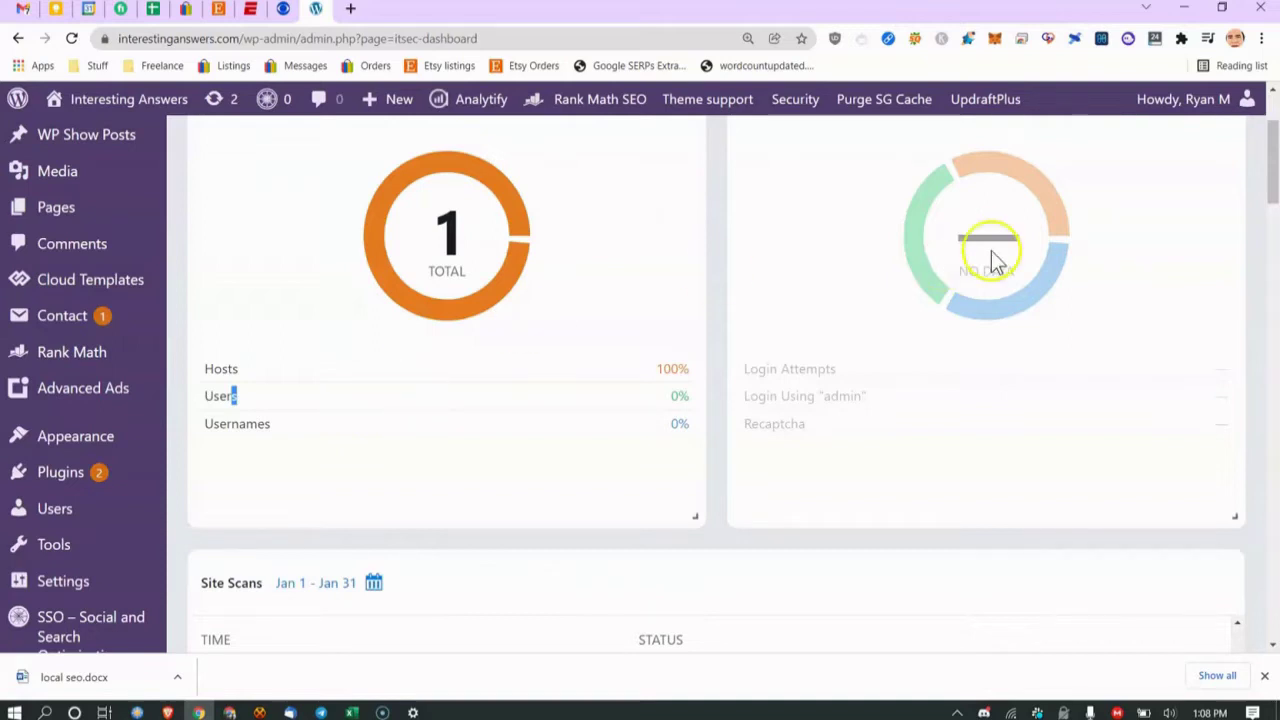
{"action": "scroll", "coordinate": [1007, 260], "scroll_direction": "up", "scroll_amount": 2}
Review the dates, times and statuses of the January entries in the Site Scans card.
{"action": "scroll", "coordinate": [933, 329], "scroll_direction": "down", "scroll_amount": 7}
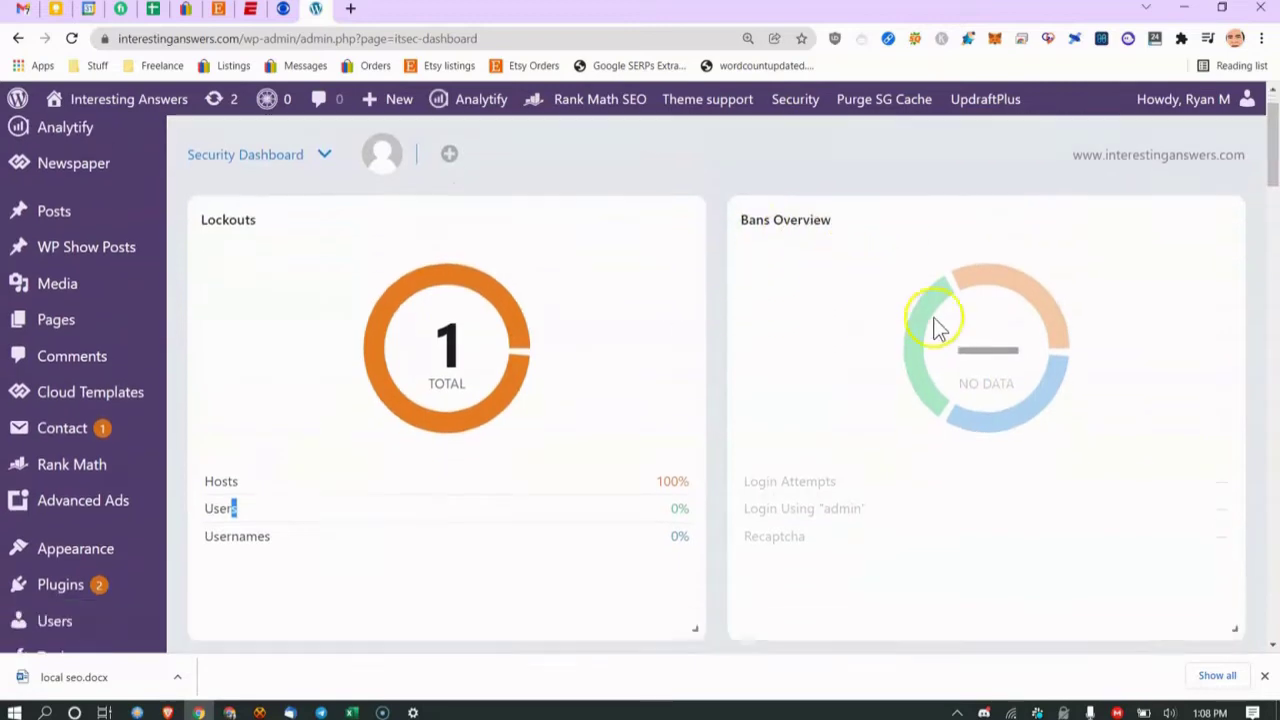
{"action": "scroll", "coordinate": [933, 329], "scroll_direction": "down", "scroll_amount": 1}
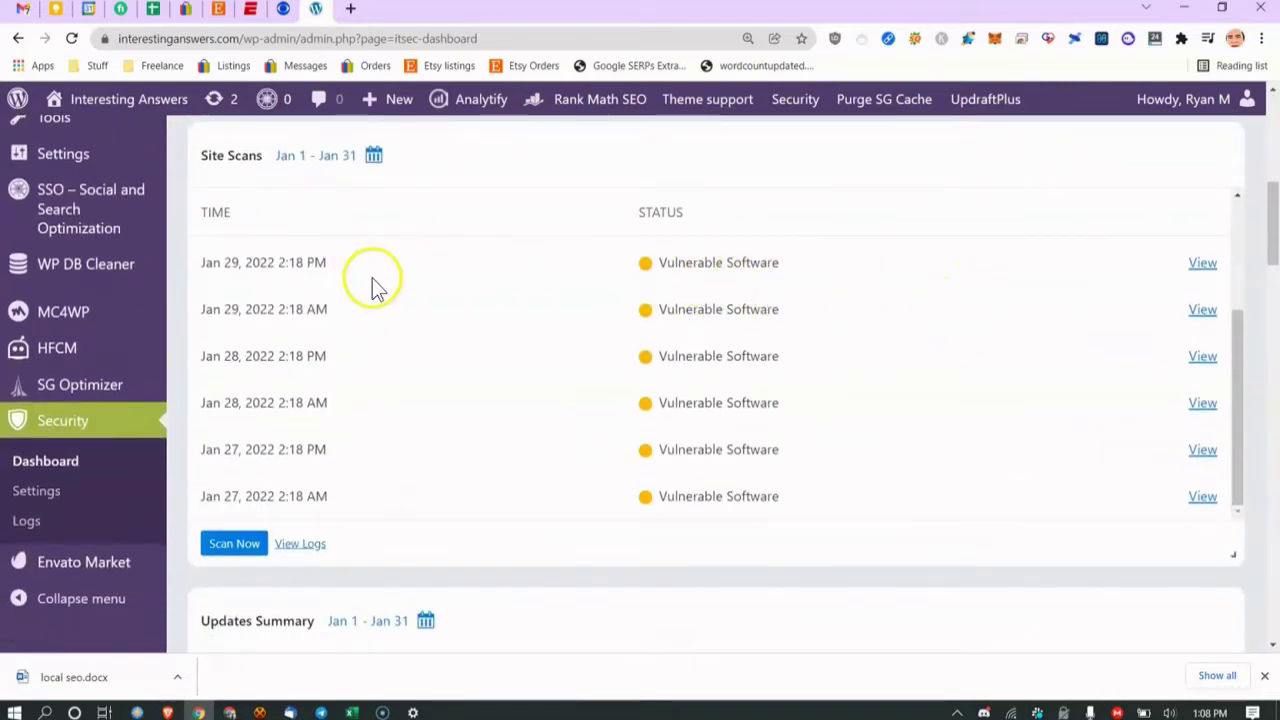
{"action": "left_click_drag", "start_coordinate": [222, 309], "coordinate": [229, 362]}
{"action": "left_click", "coordinate": [229, 266]}
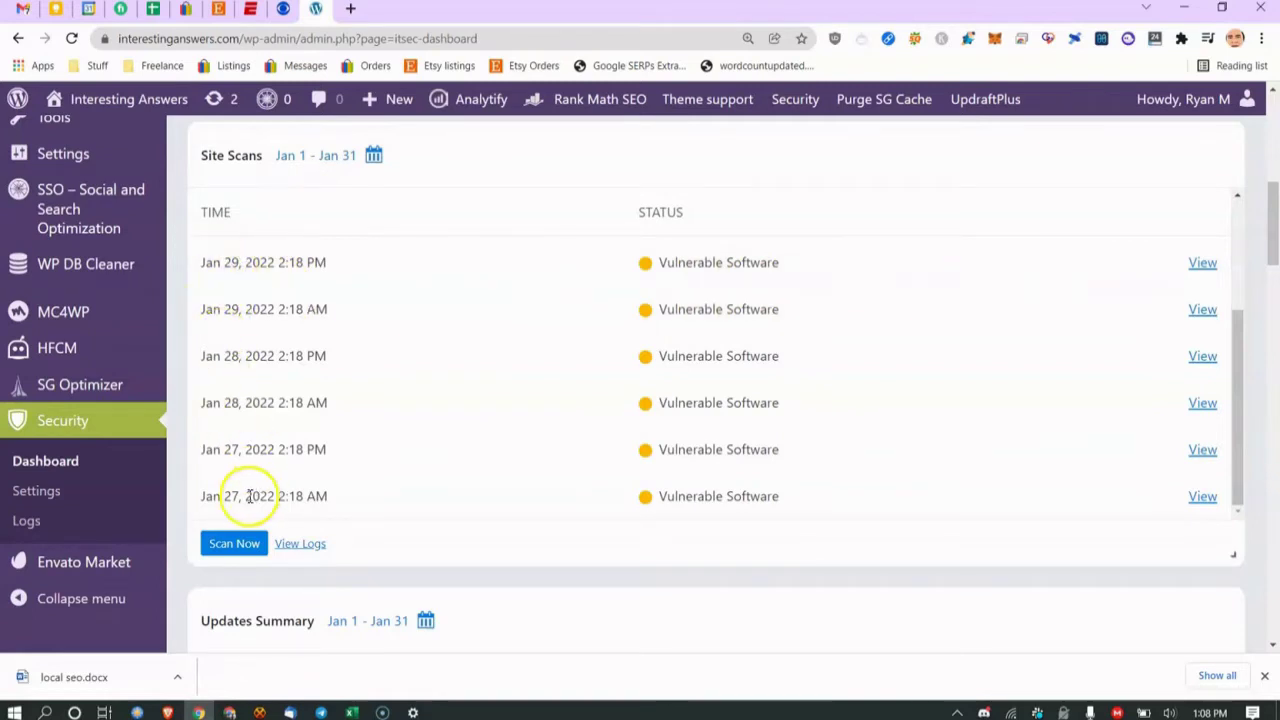
{"action": "left_click", "coordinate": [234, 405]}
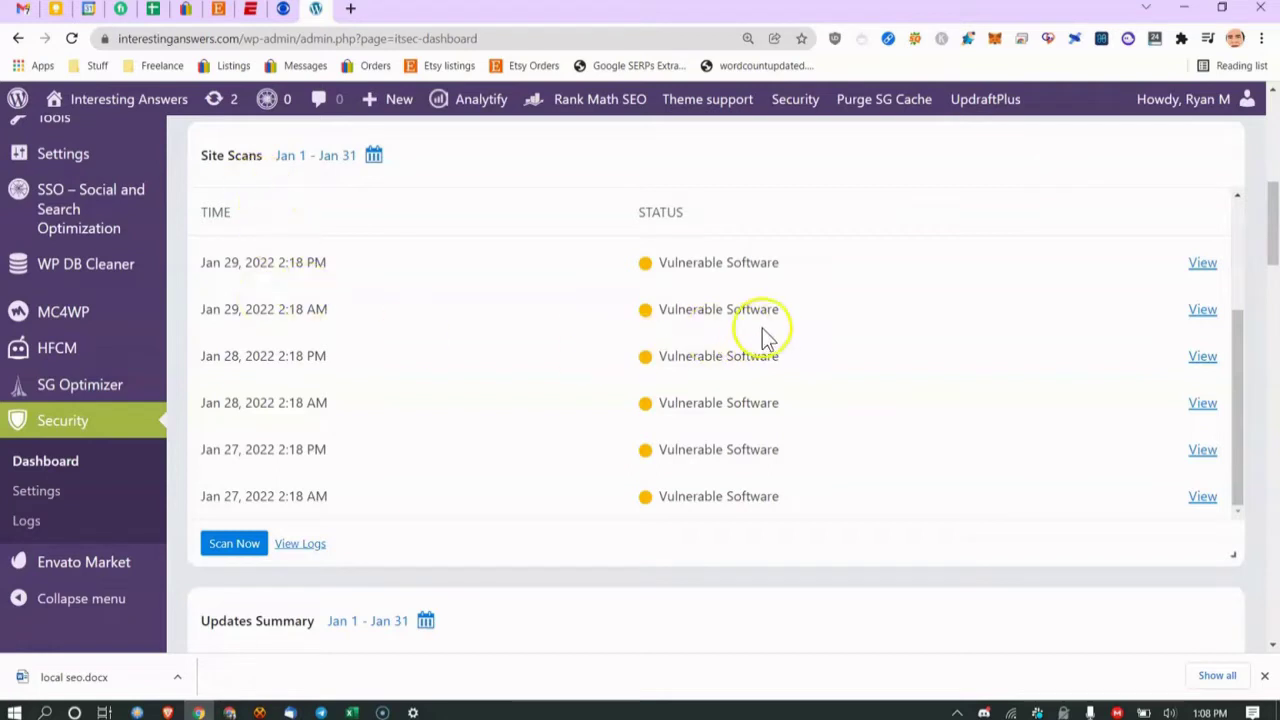
View the Jan 29, 2022 2:18 PM scan, expand its known vulnerabilities and open the Advanced Database Cleaner entry.
{"action": "left_click", "coordinate": [1203, 264]}
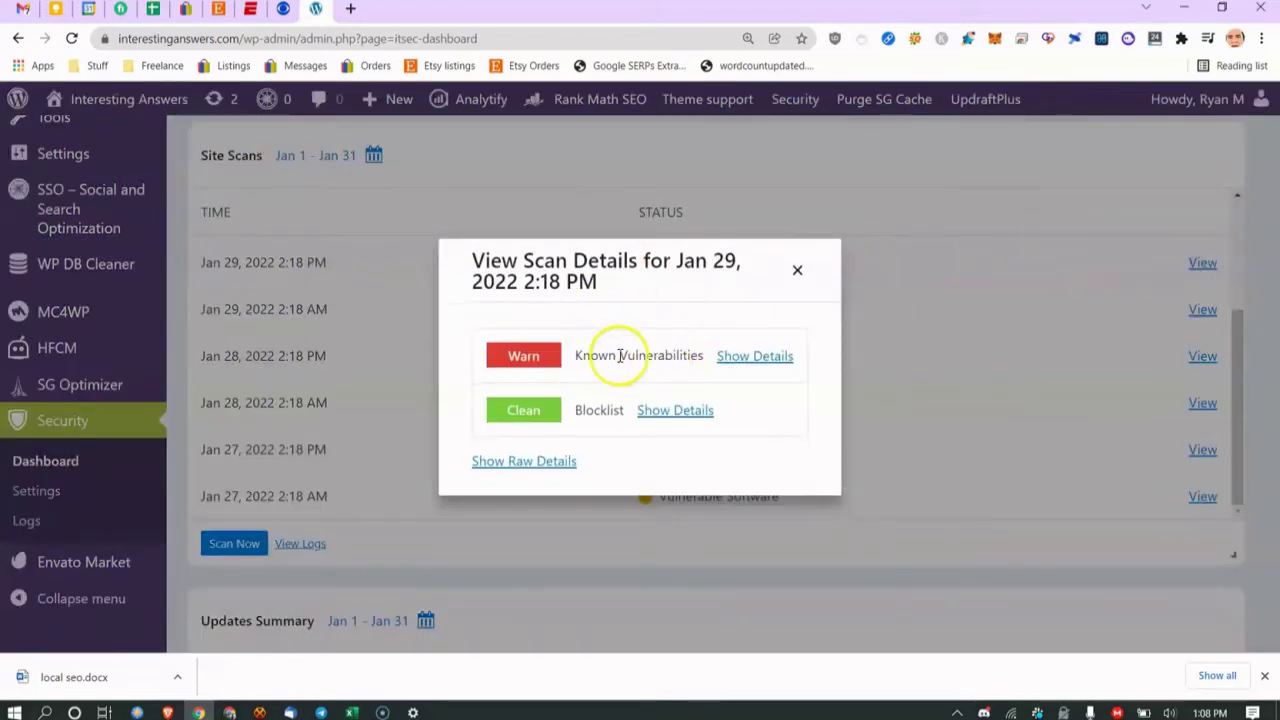
{"action": "left_click_drag", "start_coordinate": [608, 357], "coordinate": [658, 357]}
{"action": "left_click", "coordinate": [760, 368]}
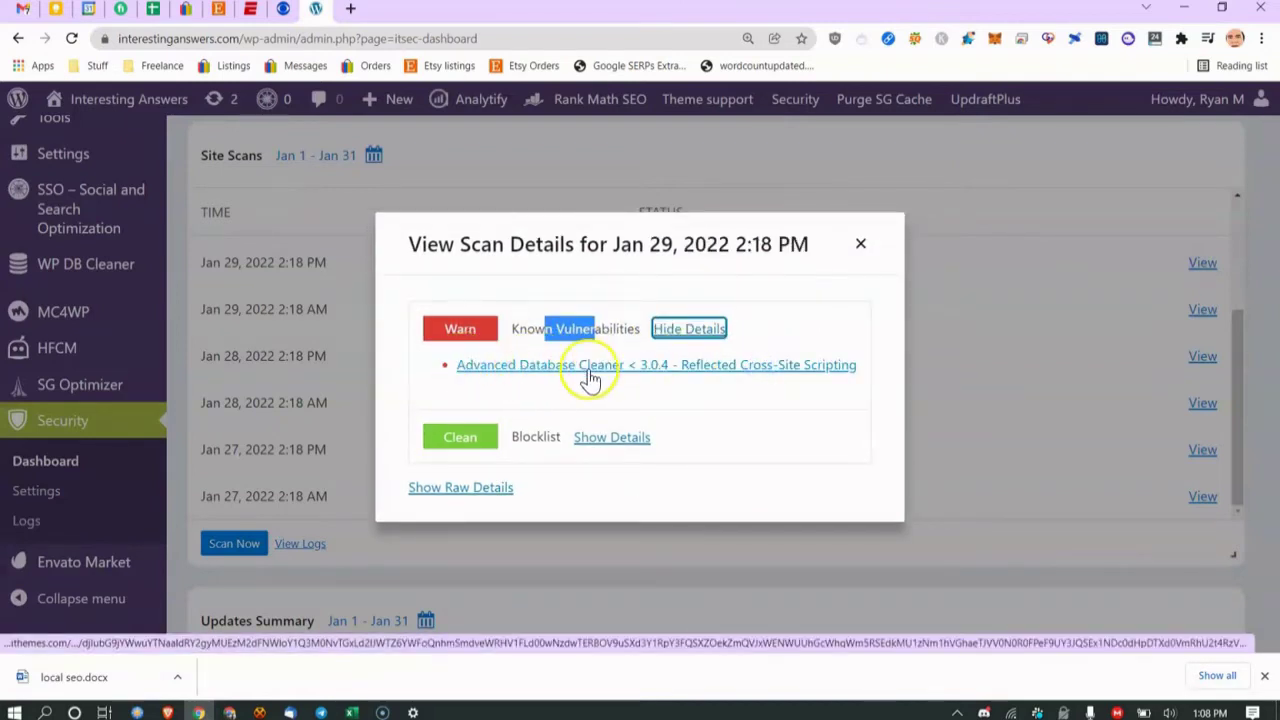
{"action": "left_click", "coordinate": [556, 366]}
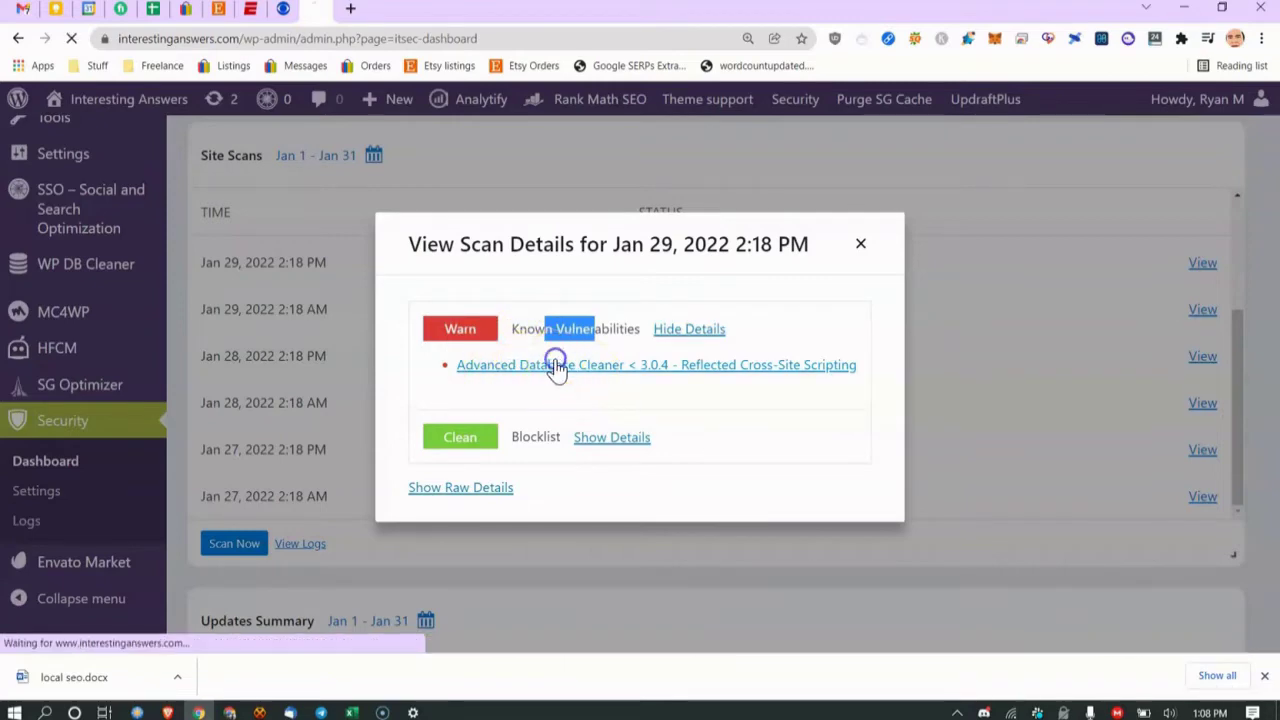
Review the Advanced Database Cleaner vulnerability's score, CVE reference and timeline in the vulnerability details report.
{"action": "scroll", "coordinate": [440, 345], "scroll_direction": "down", "scroll_amount": 1}
{"action": "scroll", "coordinate": [414, 337], "scroll_direction": "down", "scroll_amount": 6}
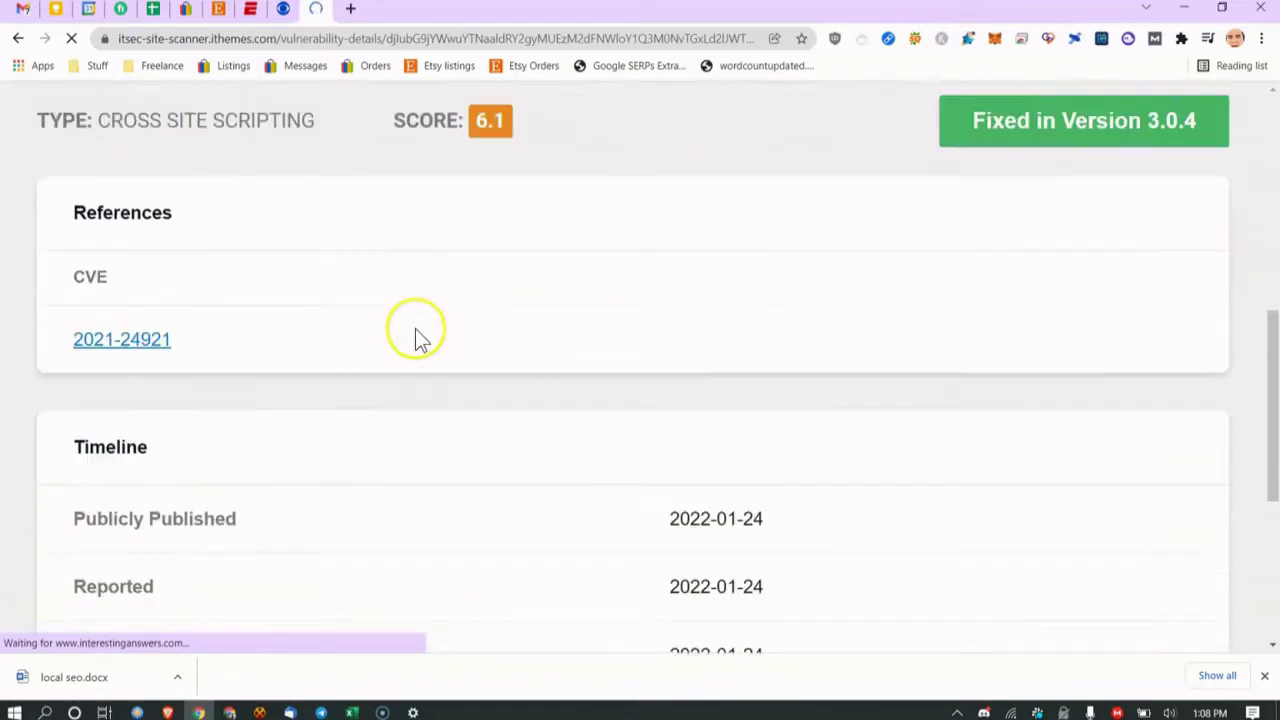
{"action": "scroll", "coordinate": [143, 194], "scroll_direction": "up", "scroll_amount": 2}
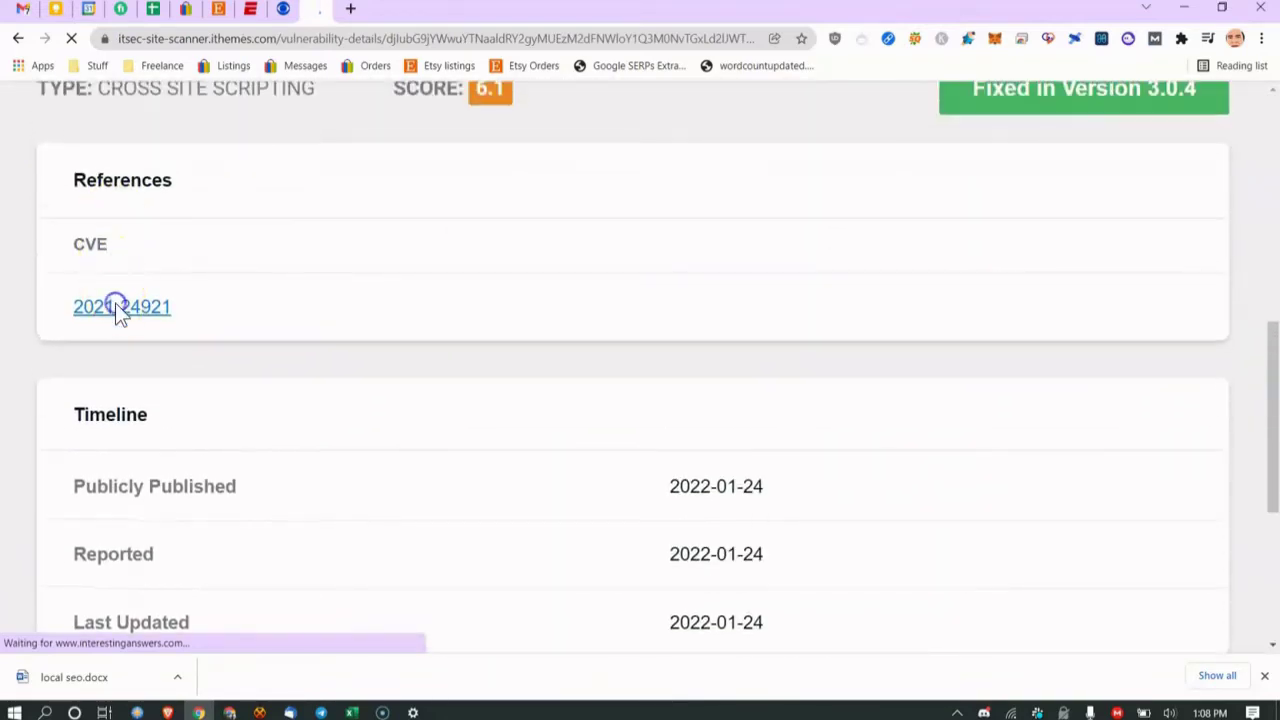
{"action": "left_click", "coordinate": [121, 307]}
{"action": "left_click", "coordinate": [122, 307]}
{"action": "scroll", "coordinate": [150, 295], "scroll_direction": "down", "scroll_amount": 5}
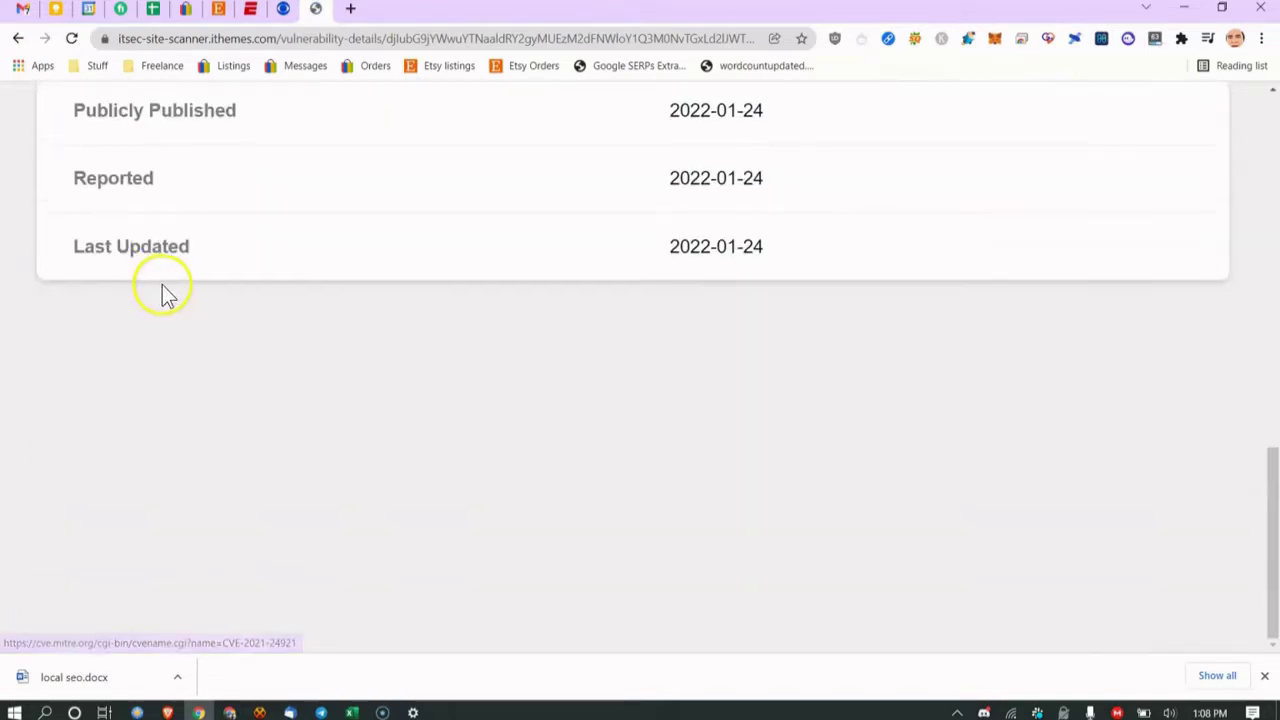
{"action": "scroll", "coordinate": [146, 237], "scroll_direction": "up", "scroll_amount": 8}
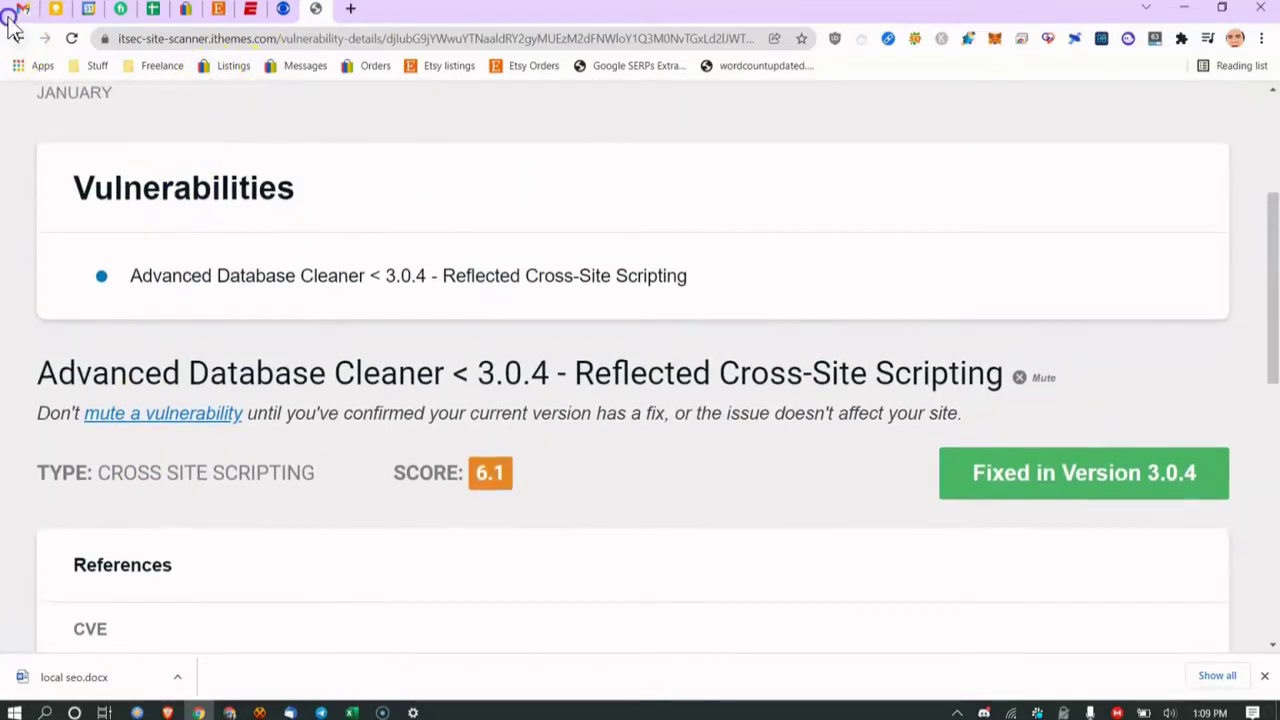
Go back from the vulnerability details report to the site's security dashboard.
{"action": "left_click", "coordinate": [18, 12]}
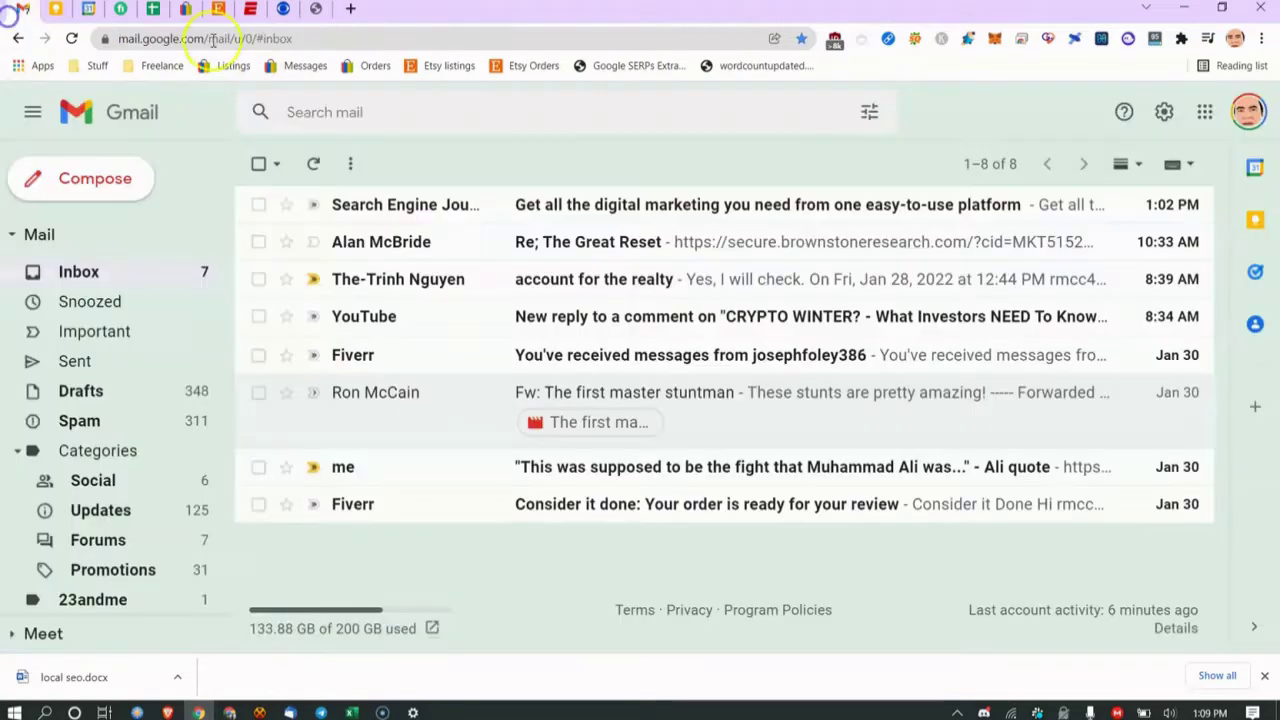
{"action": "left_click", "coordinate": [318, 12]}
{"action": "left_click", "coordinate": [16, 40]}
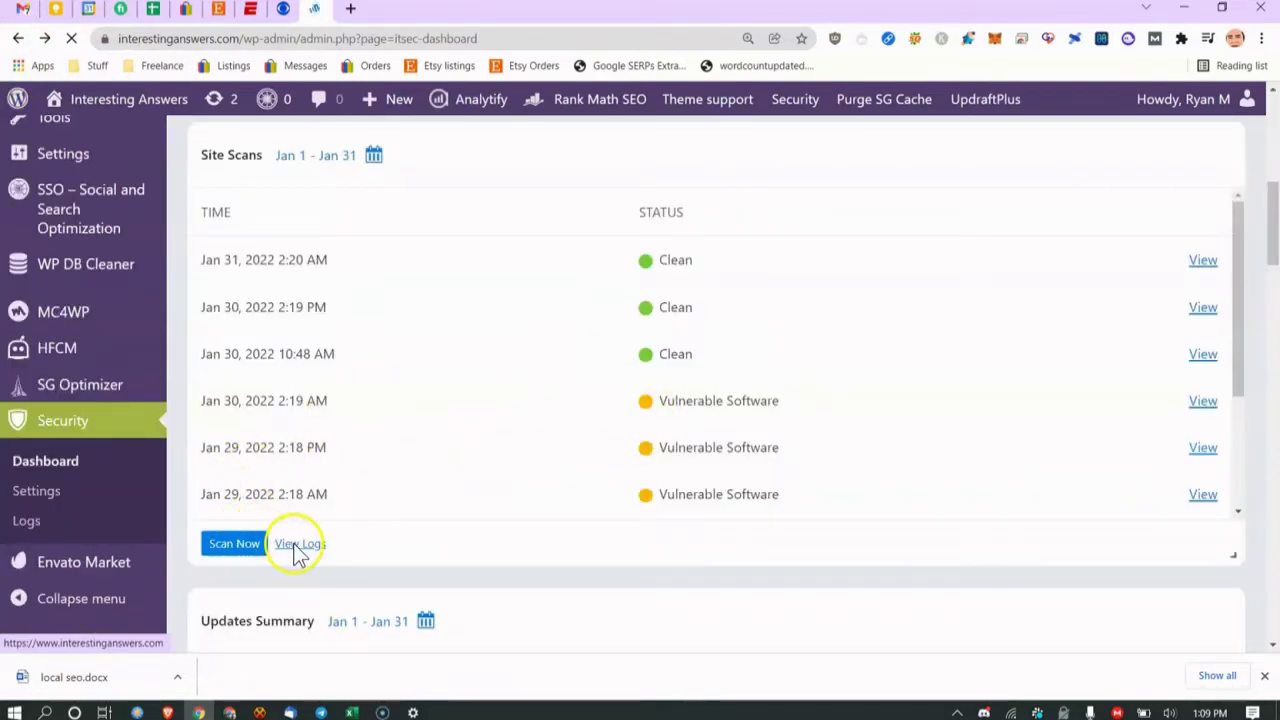
Run a new site scan, close its results and look over the older entries in the Site Scans card.
{"action": "left_click", "coordinate": [228, 543]}
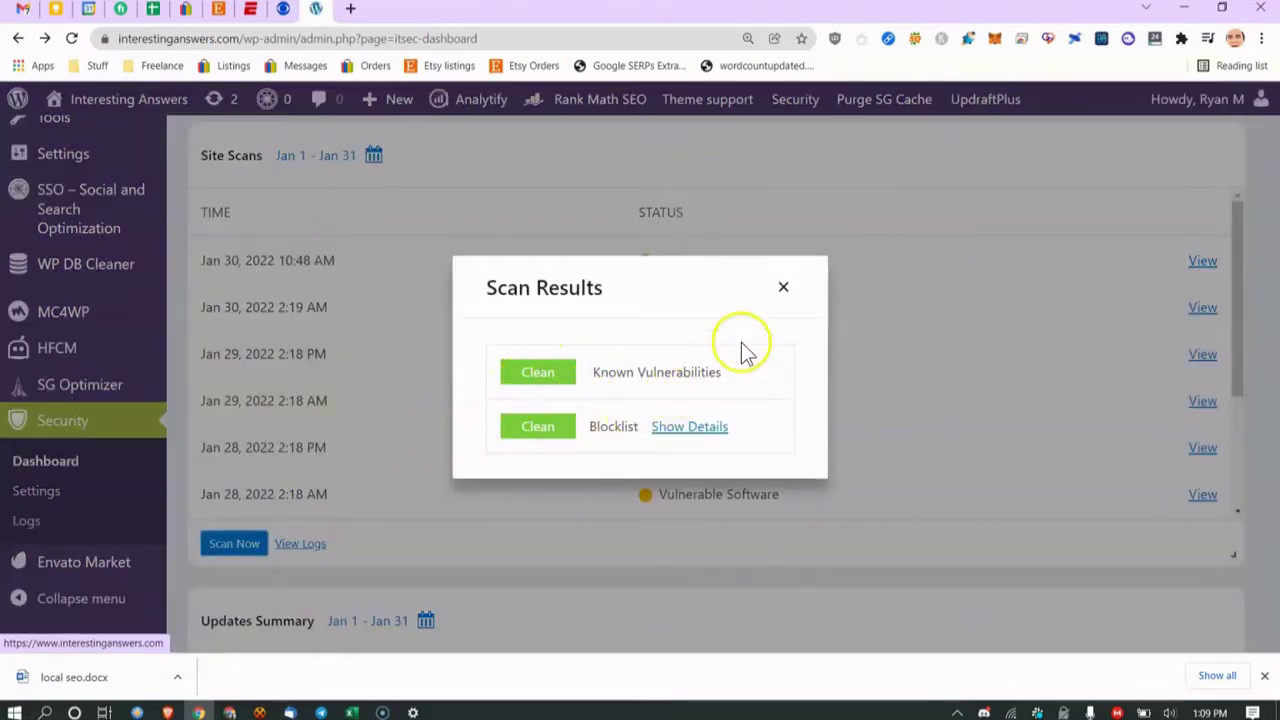
{"action": "left_click", "coordinate": [783, 289]}
{"action": "scroll", "coordinate": [757, 424], "scroll_direction": "down", "scroll_amount": 5}
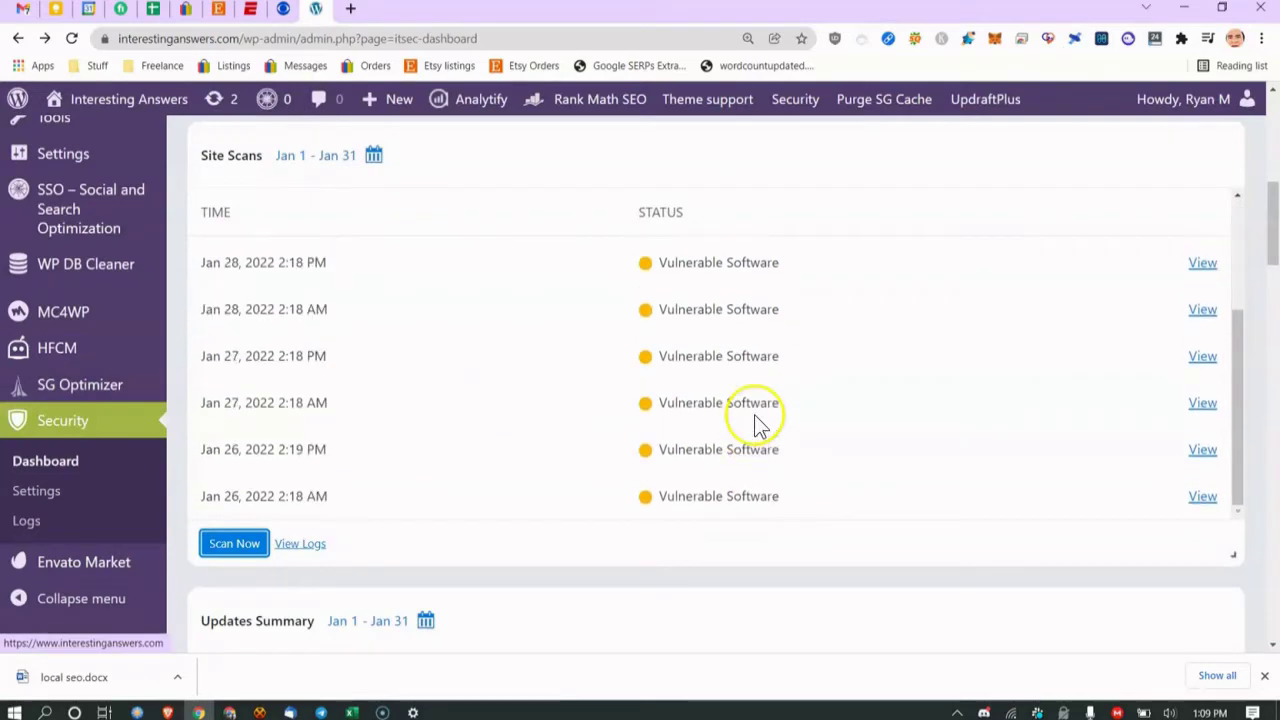
{"action": "middle_click", "coordinate": [1057, 463]}
{"action": "scroll", "coordinate": [1005, 460], "scroll_direction": "up", "scroll_amount": 5}
{"action": "scroll", "coordinate": [1005, 460], "scroll_direction": "down", "scroll_amount": 5}
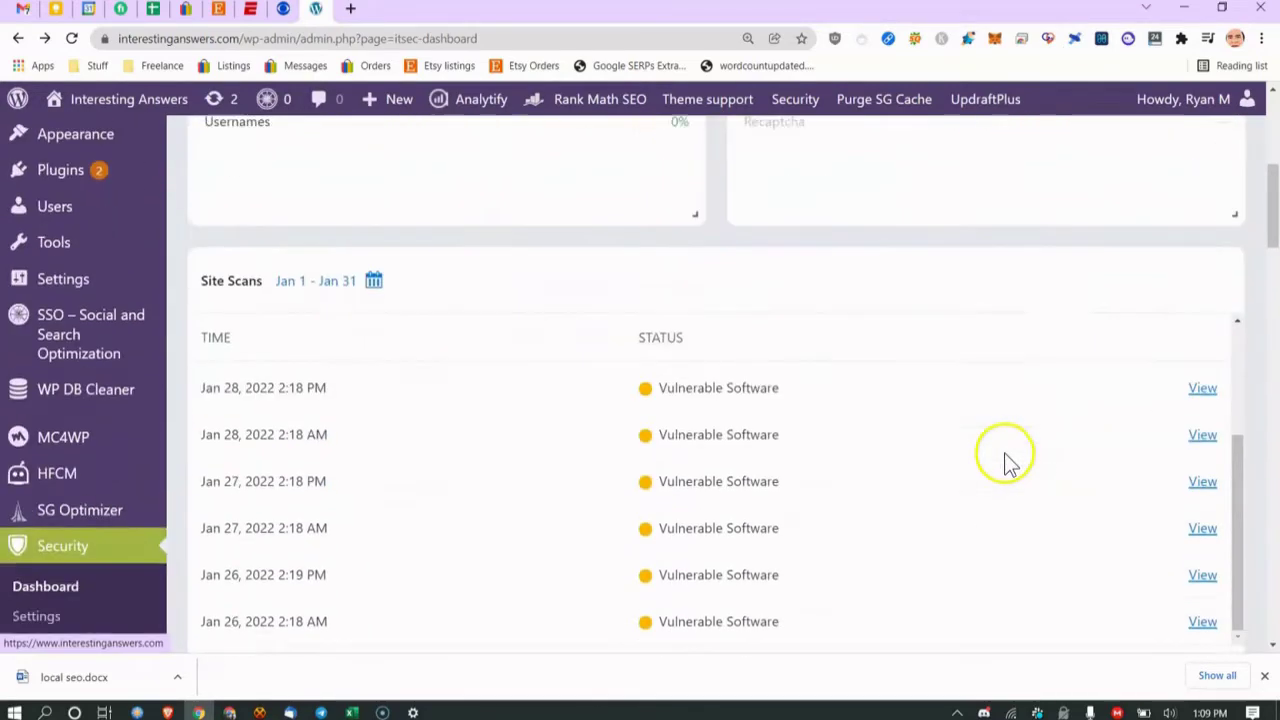
Check the Updates Summary card and the Jan 9 and Jan 11 attack counts in the Brute Force Attacks chart.
{"action": "scroll", "coordinate": [566, 343], "scroll_direction": "down", "scroll_amount": 3}
{"action": "scroll", "coordinate": [634, 303], "scroll_direction": "up", "scroll_amount": 2}
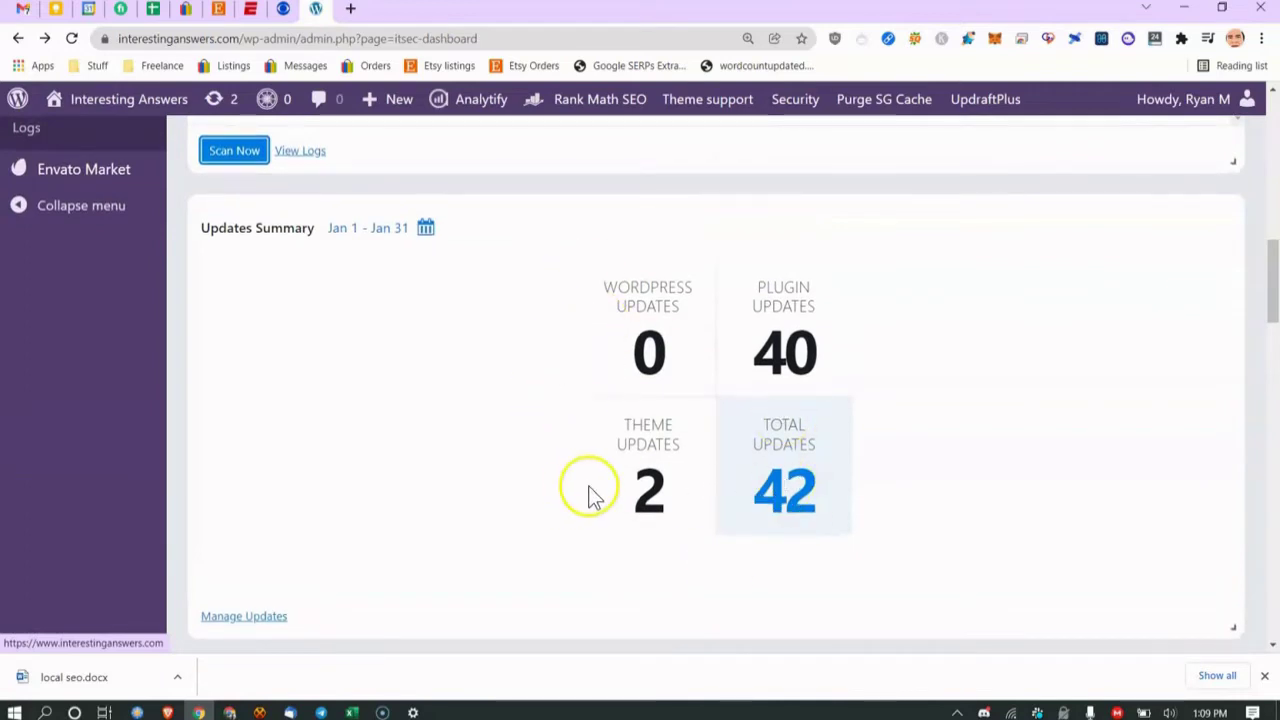
{"action": "scroll", "coordinate": [634, 437], "scroll_direction": "down", "scroll_amount": 3}
{"action": "scroll", "coordinate": [634, 437], "scroll_direction": "up", "scroll_amount": 2}
{"action": "scroll", "coordinate": [636, 438], "scroll_direction": "down", "scroll_amount": 4}
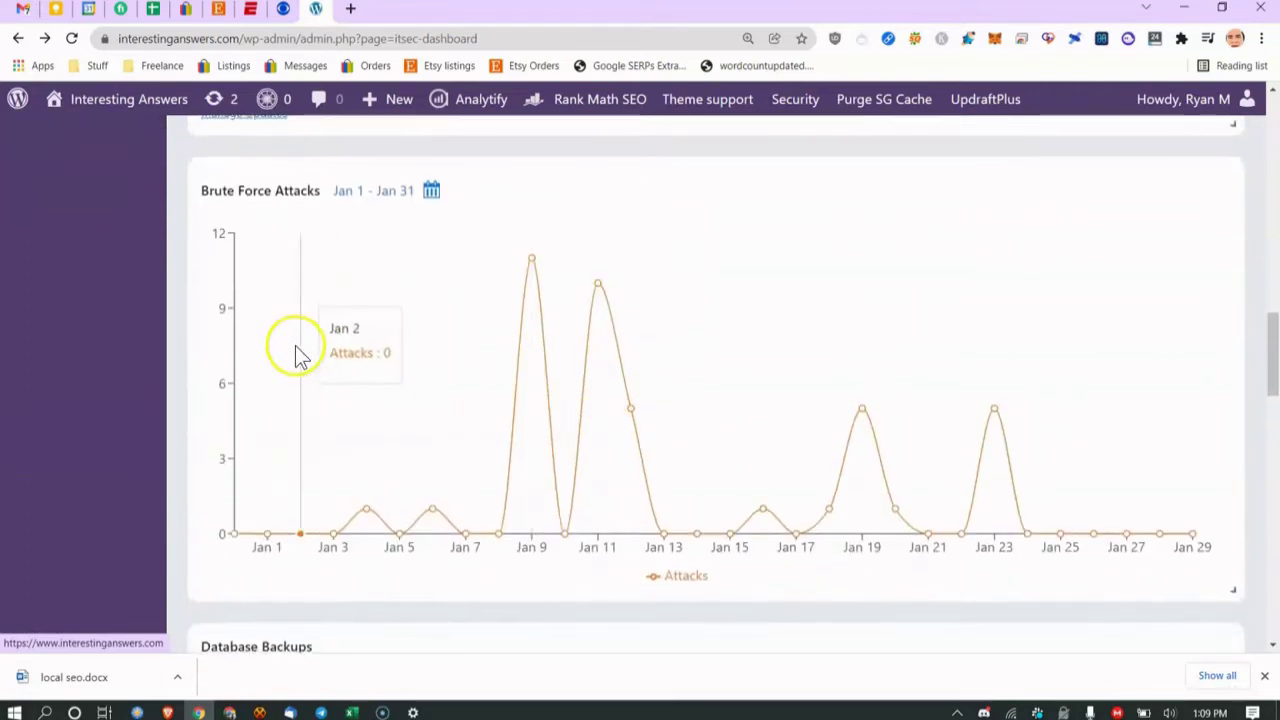
{"action": "mouse_move", "coordinate": [519, 449]}
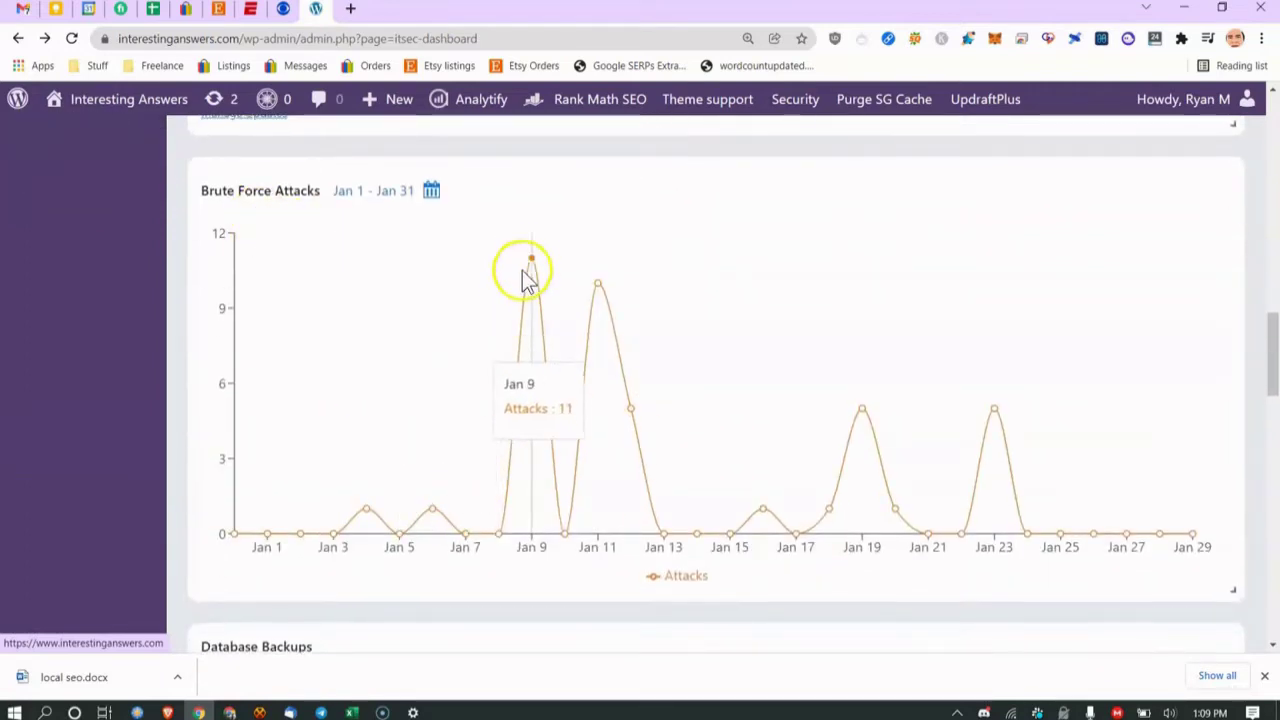
{"action": "mouse_move", "coordinate": [537, 297]}
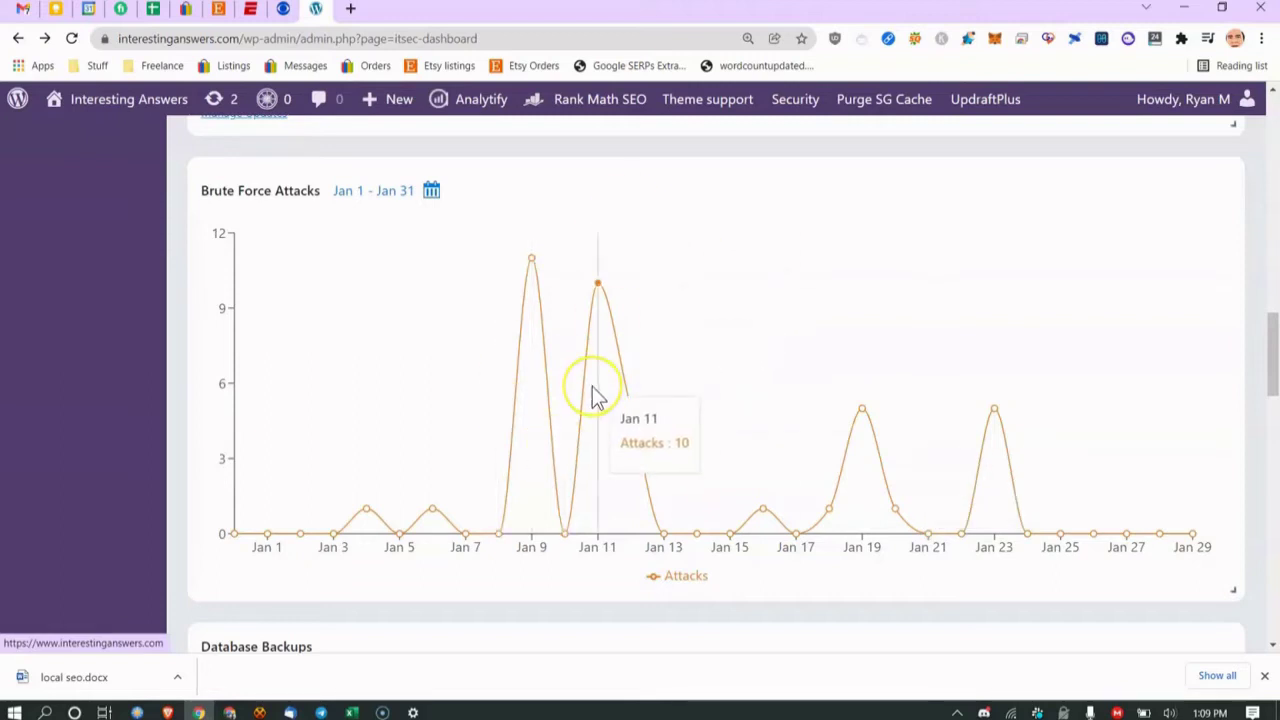
Check the Database Backups card and the filter choices of the Banned Users card, leaving the filter on All.
{"action": "scroll", "coordinate": [593, 388], "scroll_direction": "down", "scroll_amount": 2}
{"action": "scroll", "coordinate": [592, 388], "scroll_direction": "down", "scroll_amount": 3}
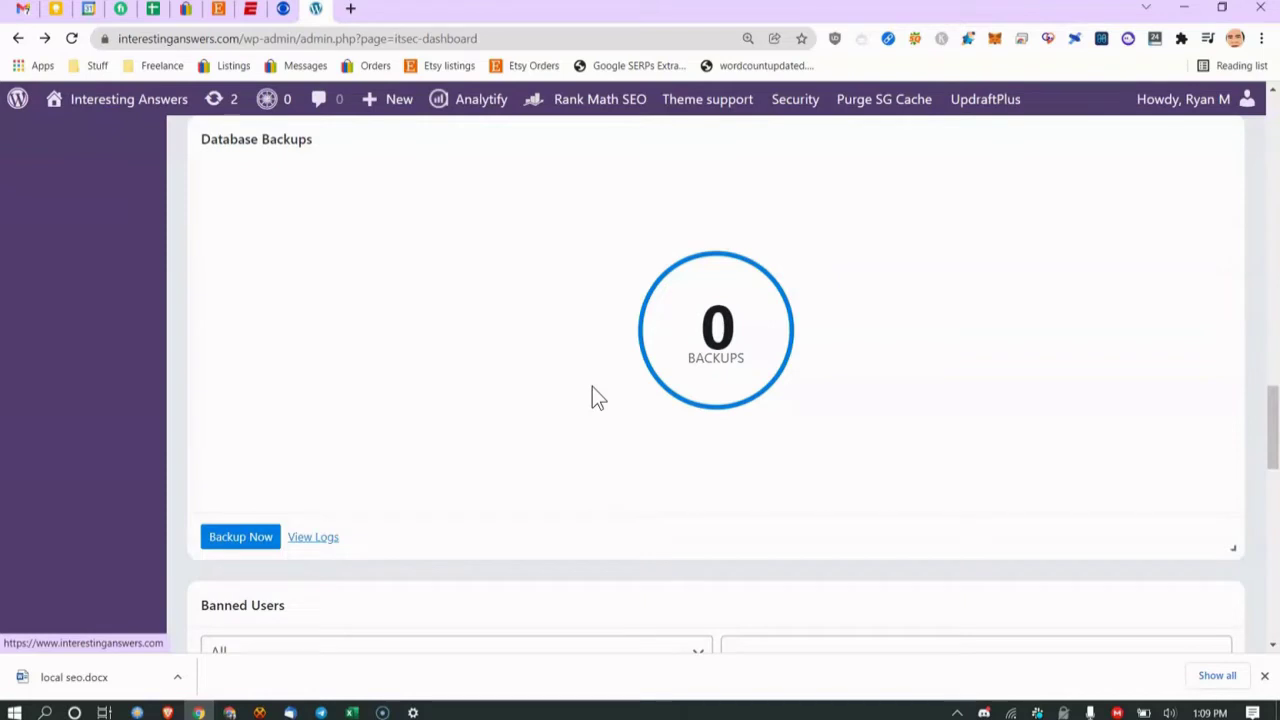
{"action": "scroll", "coordinate": [592, 398], "scroll_direction": "down", "scroll_amount": 4}
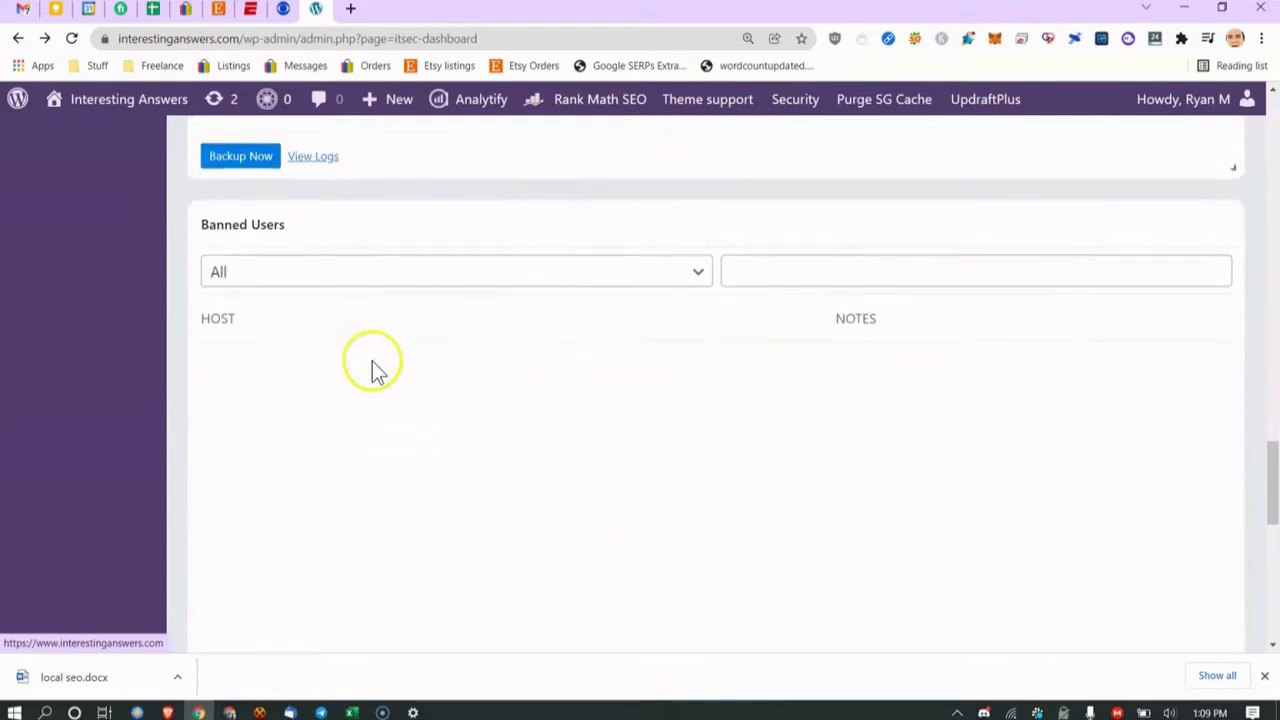
{"action": "left_click", "coordinate": [511, 248]}
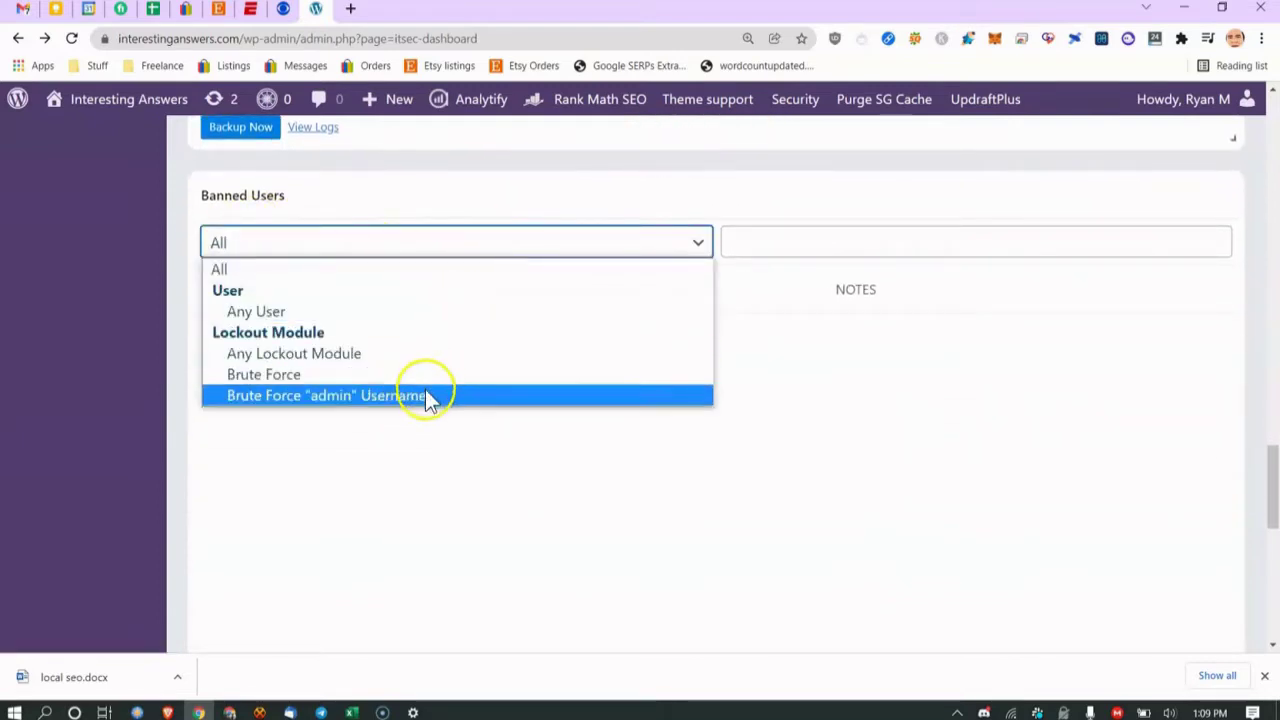
{"action": "left_click", "coordinate": [763, 330]}
Review the administrator's role, password strength, password age and two-factor status in the User Security Profiles card.
{"action": "scroll", "coordinate": [903, 323], "scroll_direction": "down", "scroll_amount": 4}
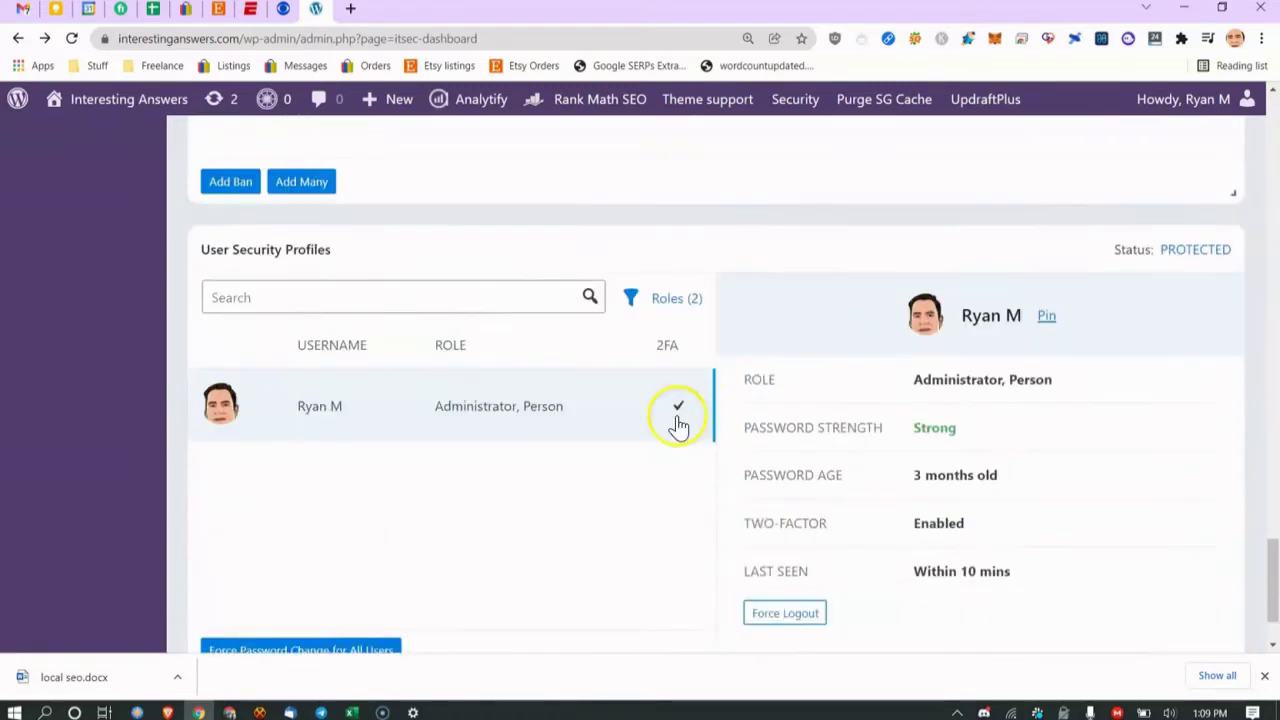
{"action": "scroll", "coordinate": [677, 426], "scroll_direction": "up", "scroll_amount": 2}
{"action": "scroll", "coordinate": [829, 506], "scroll_direction": "down", "scroll_amount": 3}
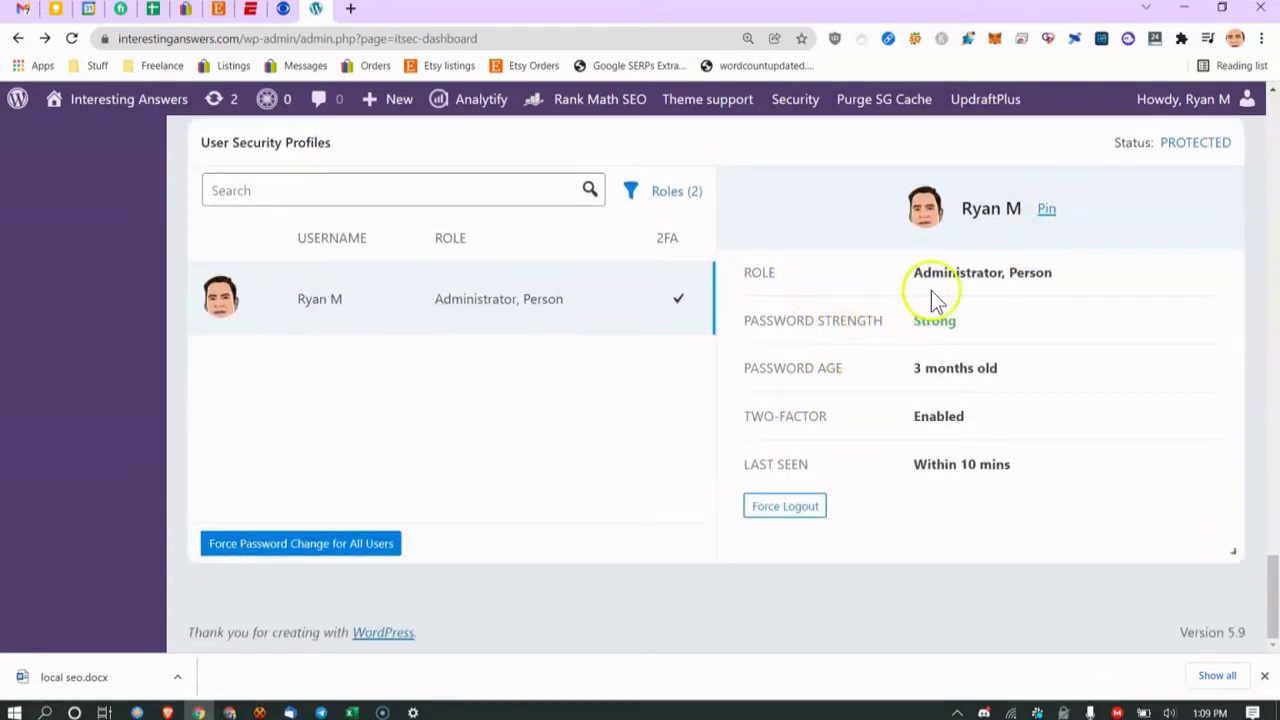
{"action": "scroll", "coordinate": [449, 409], "scroll_direction": "up", "scroll_amount": 4}
{"action": "scroll", "coordinate": [443, 386], "scroll_direction": "down", "scroll_amount": 4}
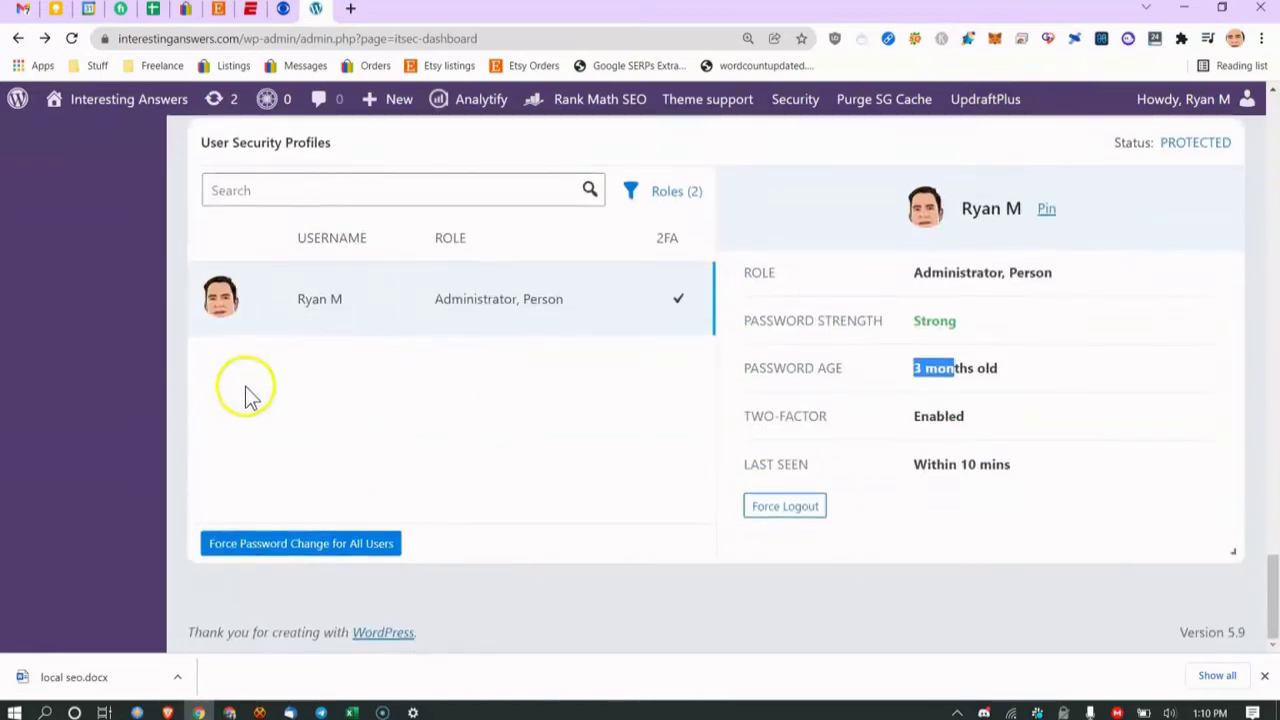
Open the iThemes Security Pro settings from the security dashboard.
{"action": "scroll", "coordinate": [569, 437], "scroll_direction": "up", "scroll_amount": 20}
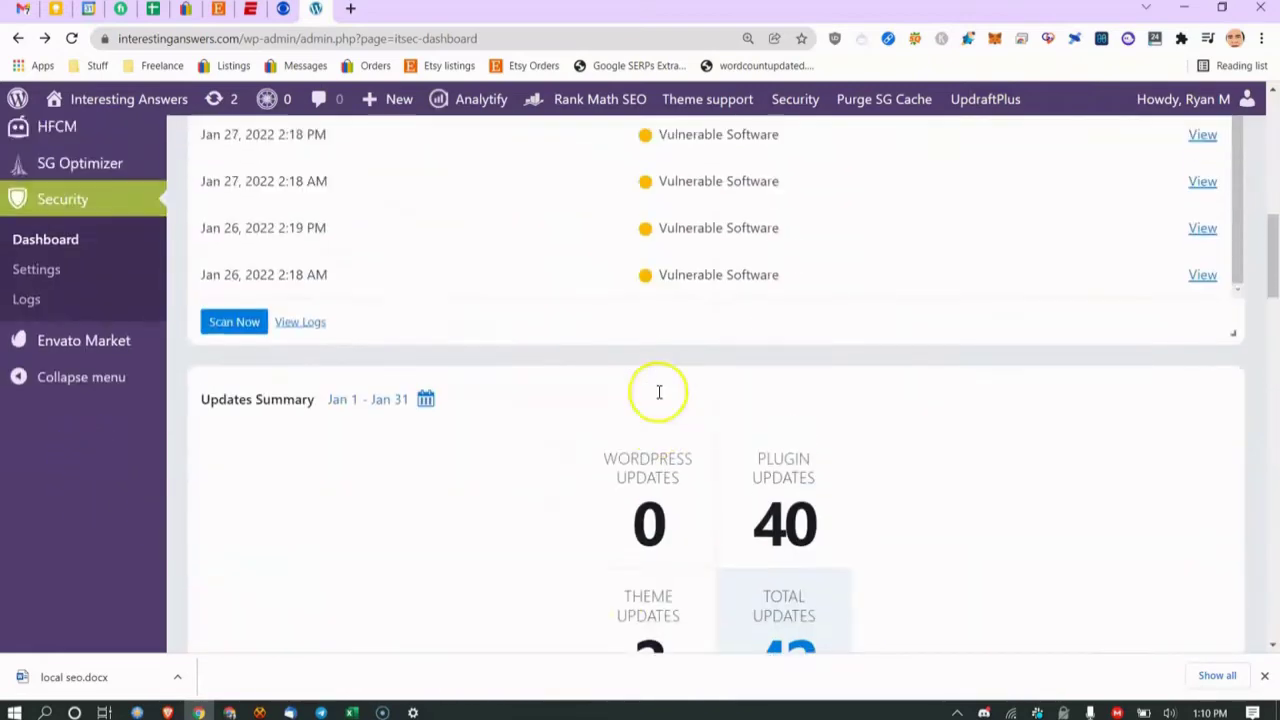
{"action": "scroll", "coordinate": [659, 392], "scroll_direction": "up", "scroll_amount": 15}
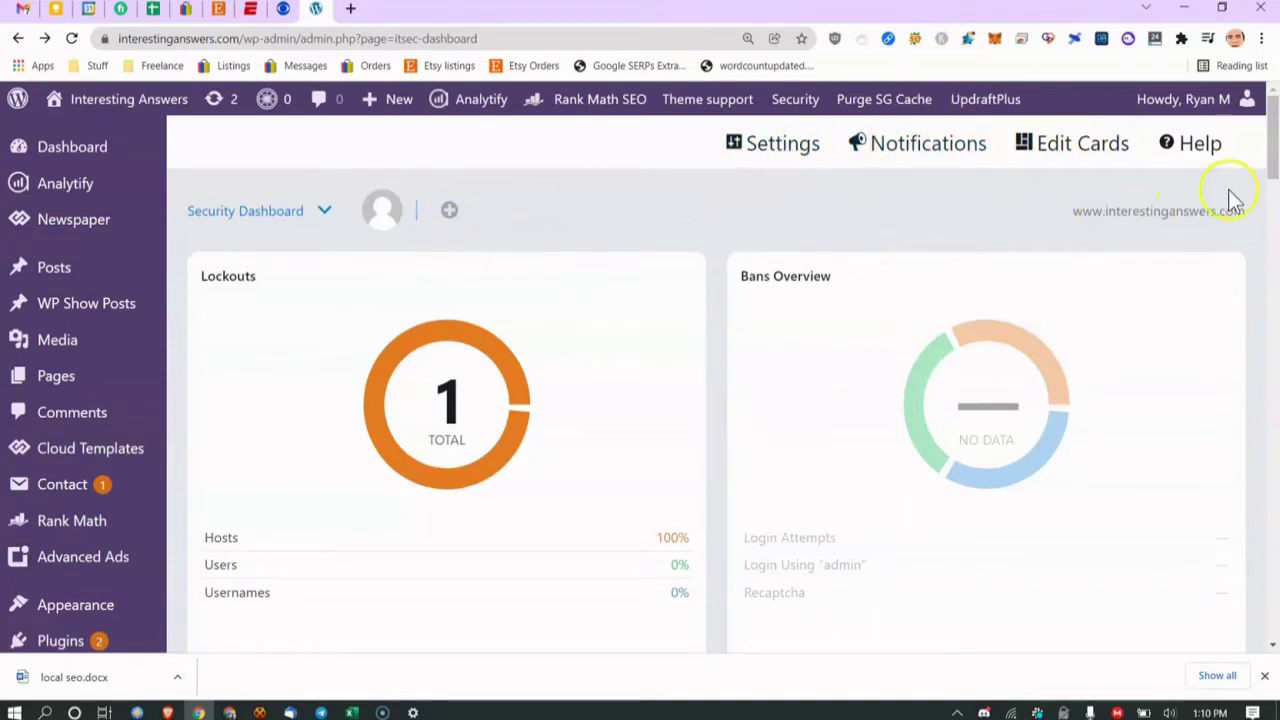
{"action": "left_click", "coordinate": [795, 160]}
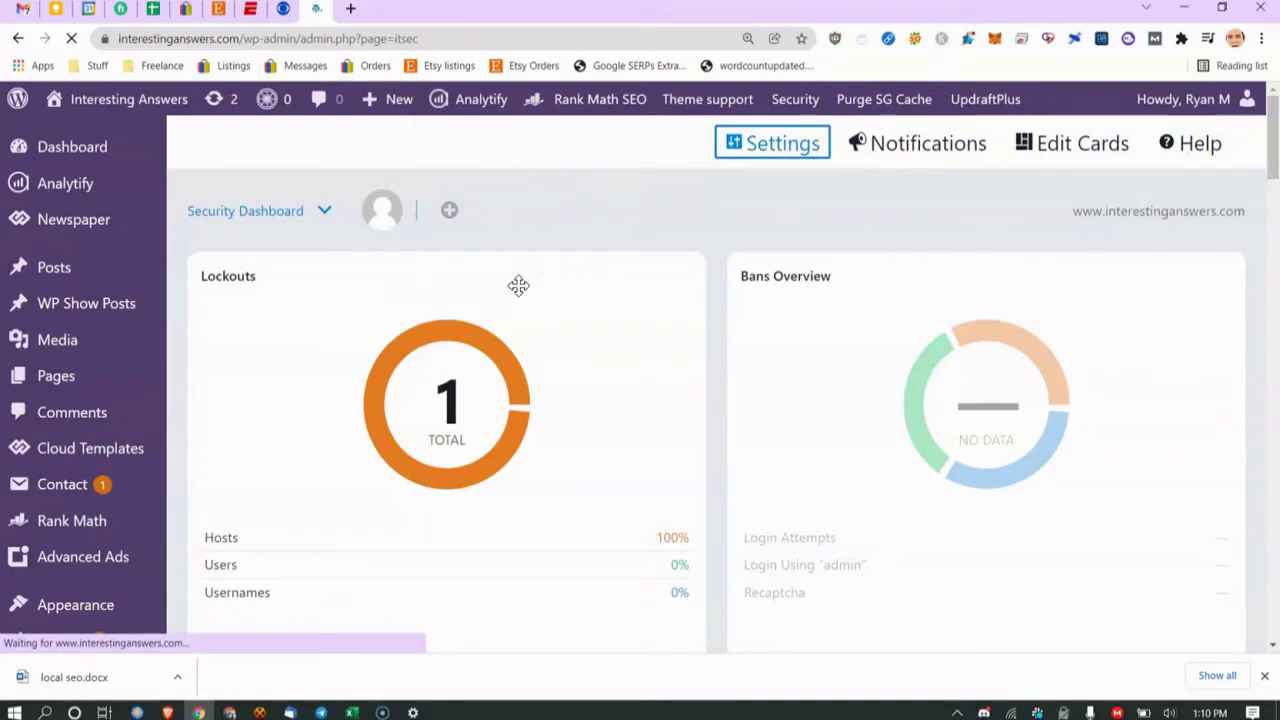
{"action": "scroll", "coordinate": [443, 314], "scroll_direction": "down", "scroll_amount": 10}
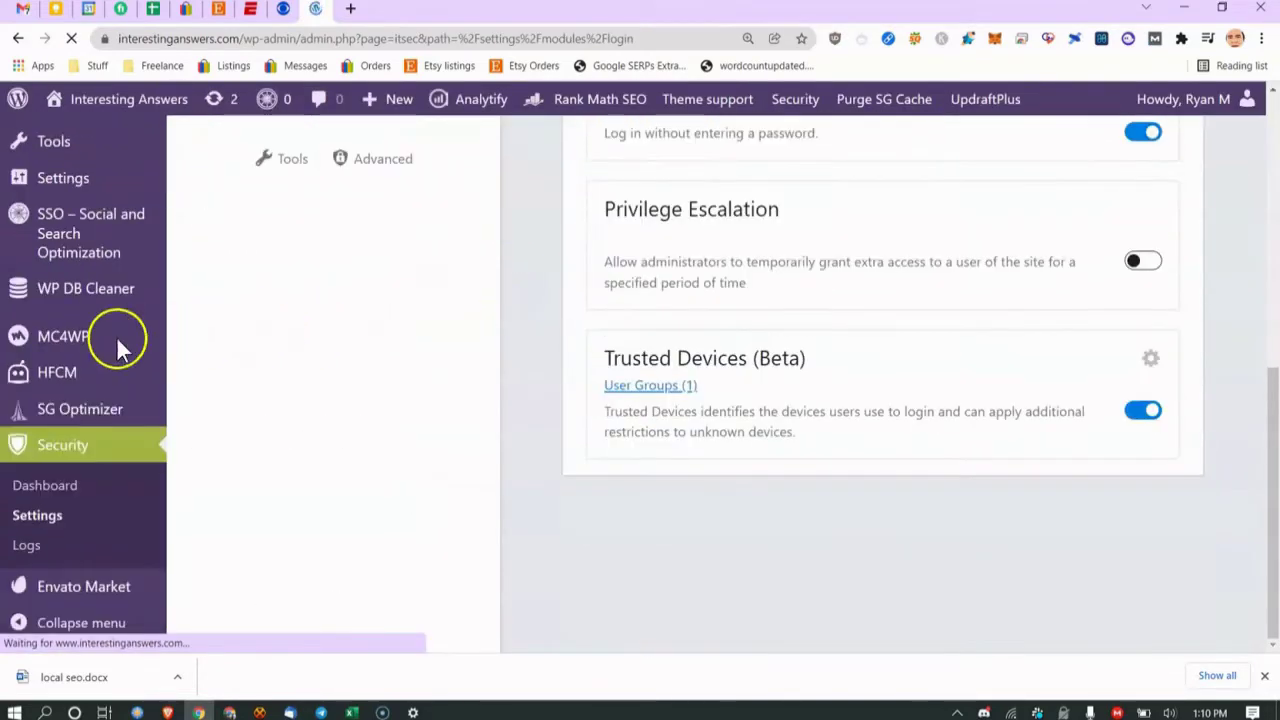
{"action": "left_click", "coordinate": [43, 515]}
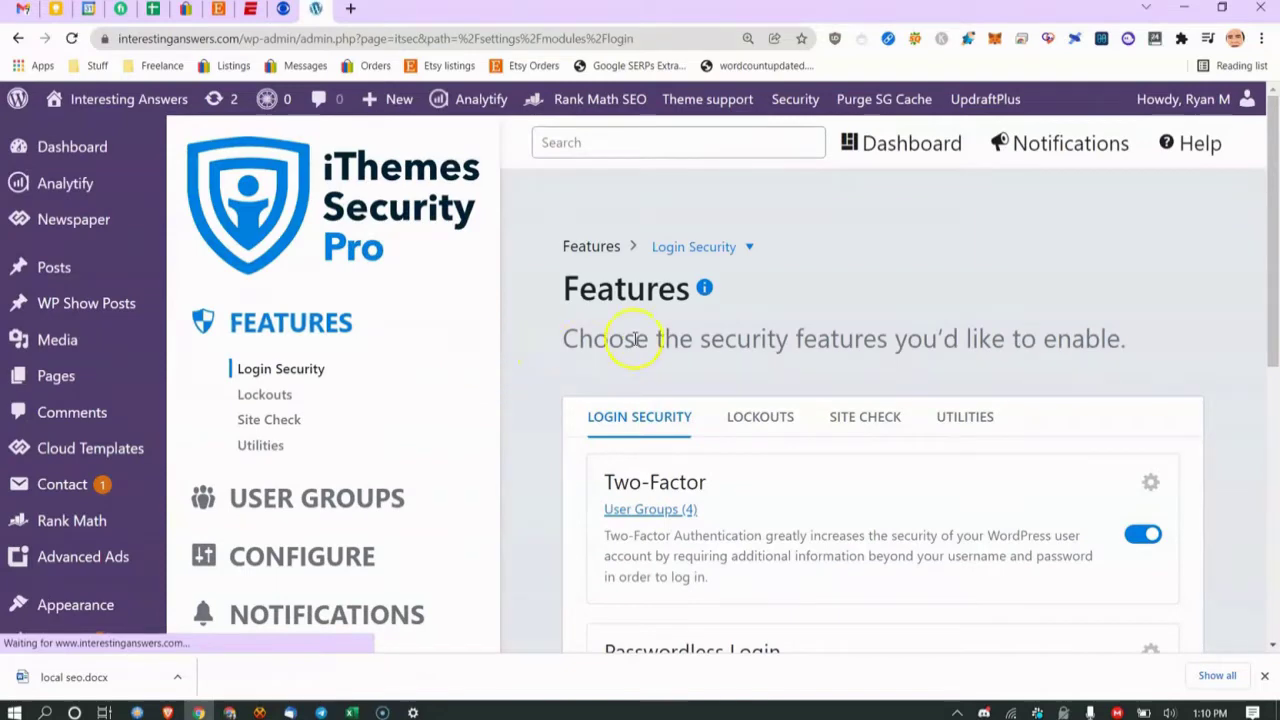
Look over the Login Security features and the settings sections, and check which feature categories the breadcrumb offers.
{"action": "scroll", "coordinate": [343, 357], "scroll_direction": "down", "scroll_amount": 5}
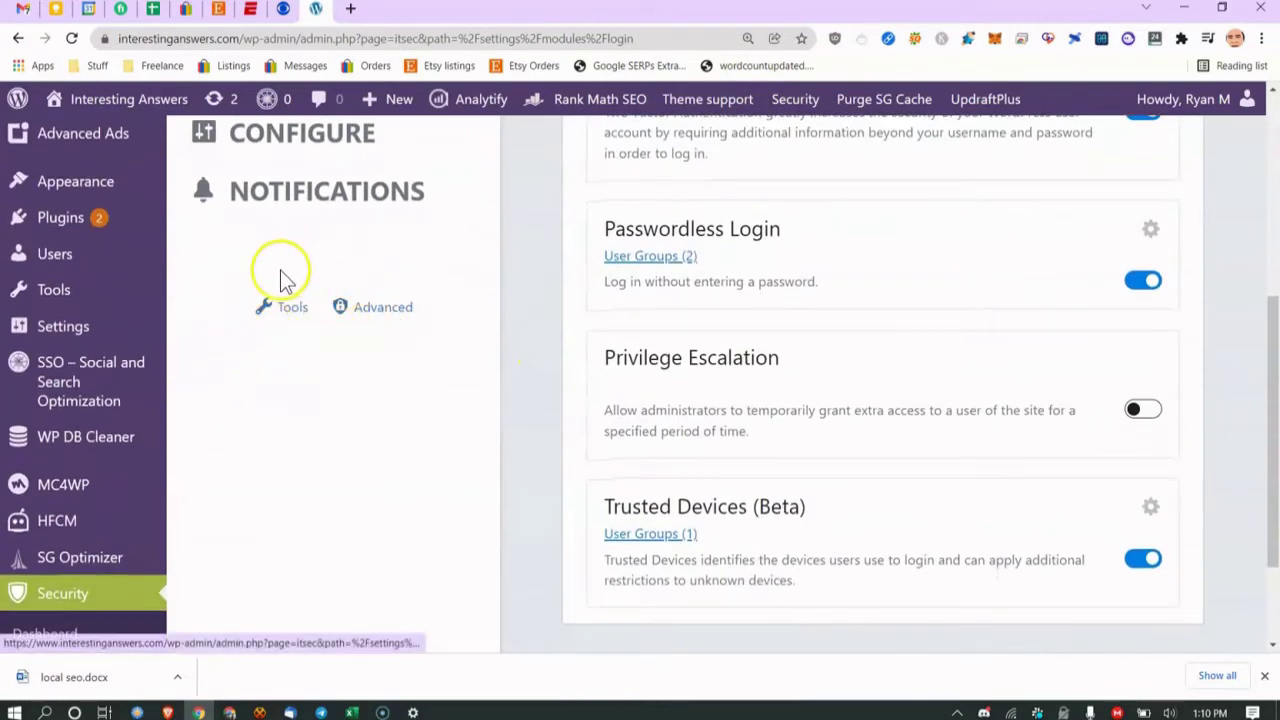
{"action": "left_click_drag", "start_coordinate": [280, 277], "coordinate": [286, 251]}
{"action": "left_click", "coordinate": [190, 215]}
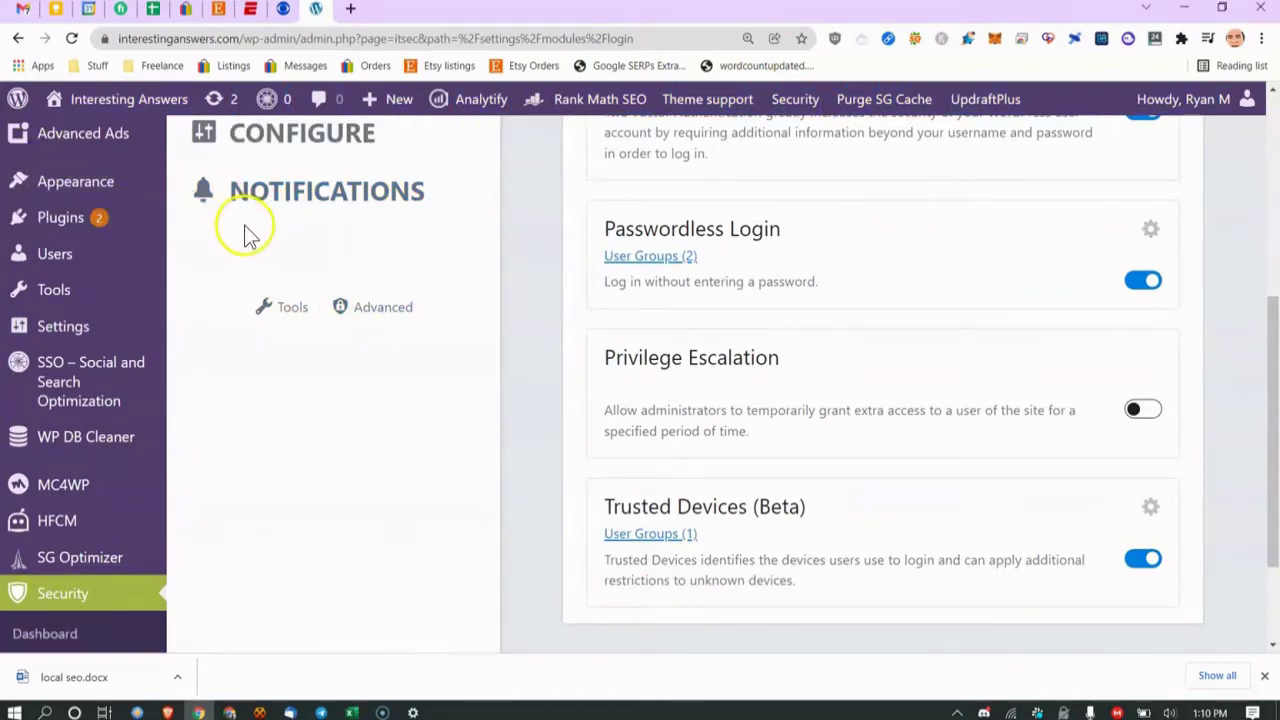
{"action": "scroll", "coordinate": [400, 258], "scroll_direction": "up", "scroll_amount": 4}
{"action": "scroll", "coordinate": [408, 257], "scroll_direction": "down", "scroll_amount": 3}
{"action": "scroll", "coordinate": [408, 257], "scroll_direction": "up", "scroll_amount": 4}
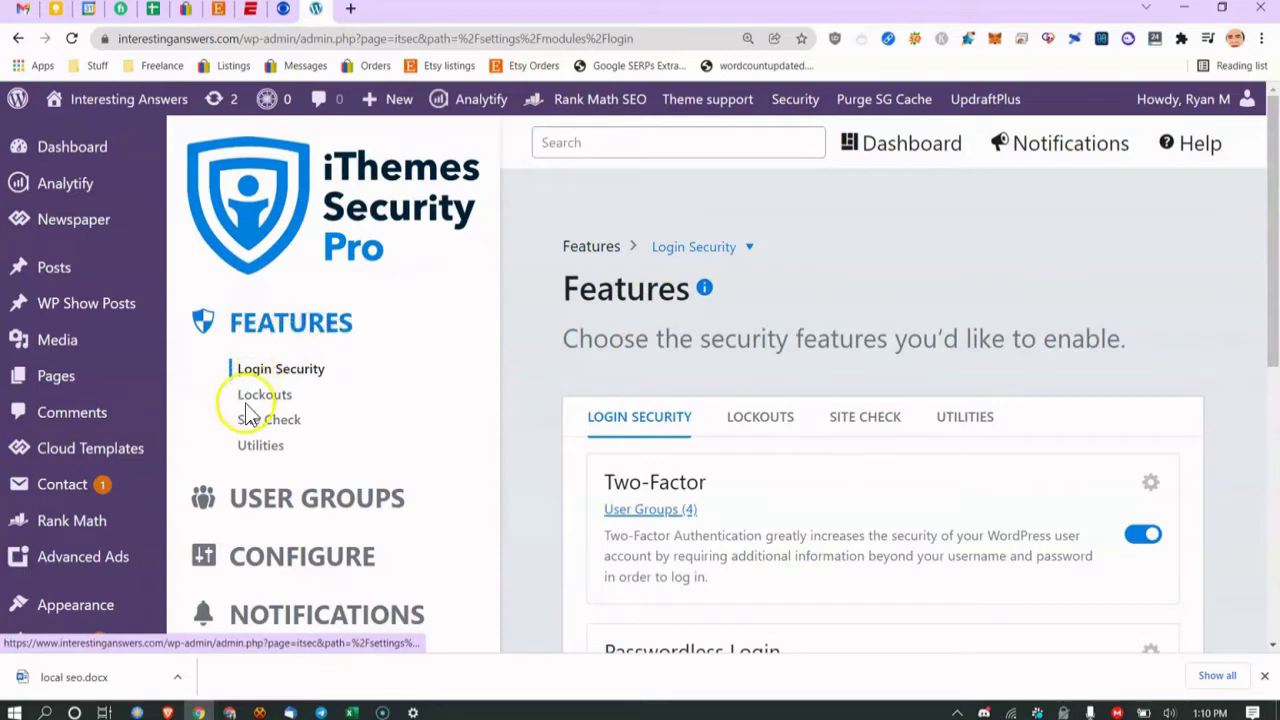
{"action": "left_click", "coordinate": [748, 250]}
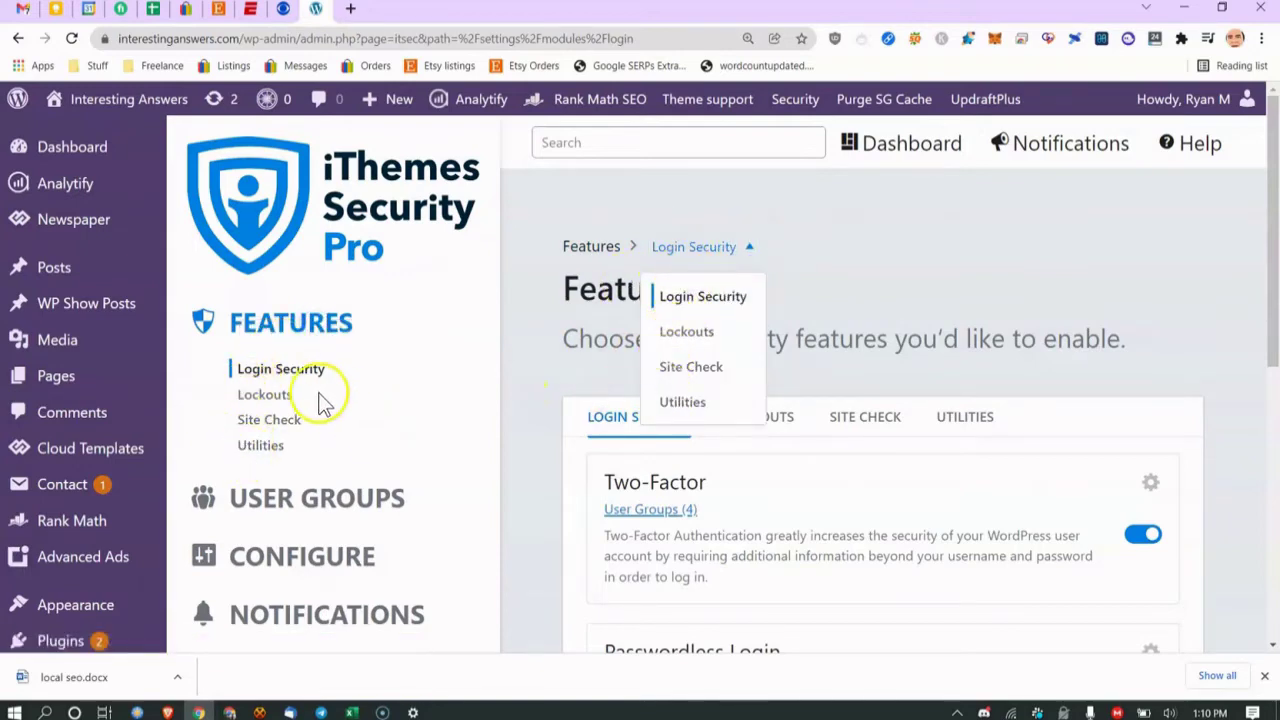
{"action": "left_click", "coordinate": [1023, 218]}
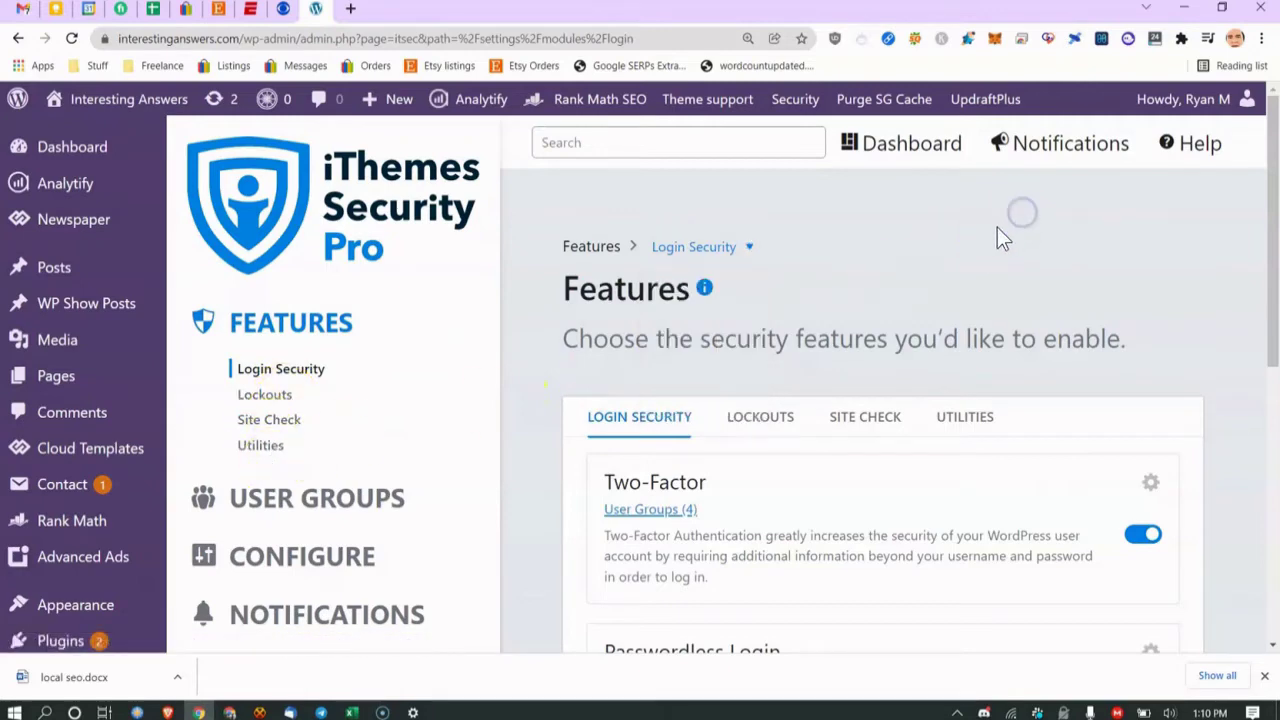
Examine the Two-Factor feature's user groups and description, and close the browser's downloads bar.
{"action": "scroll", "coordinate": [1000, 237], "scroll_direction": "down", "scroll_amount": 2}
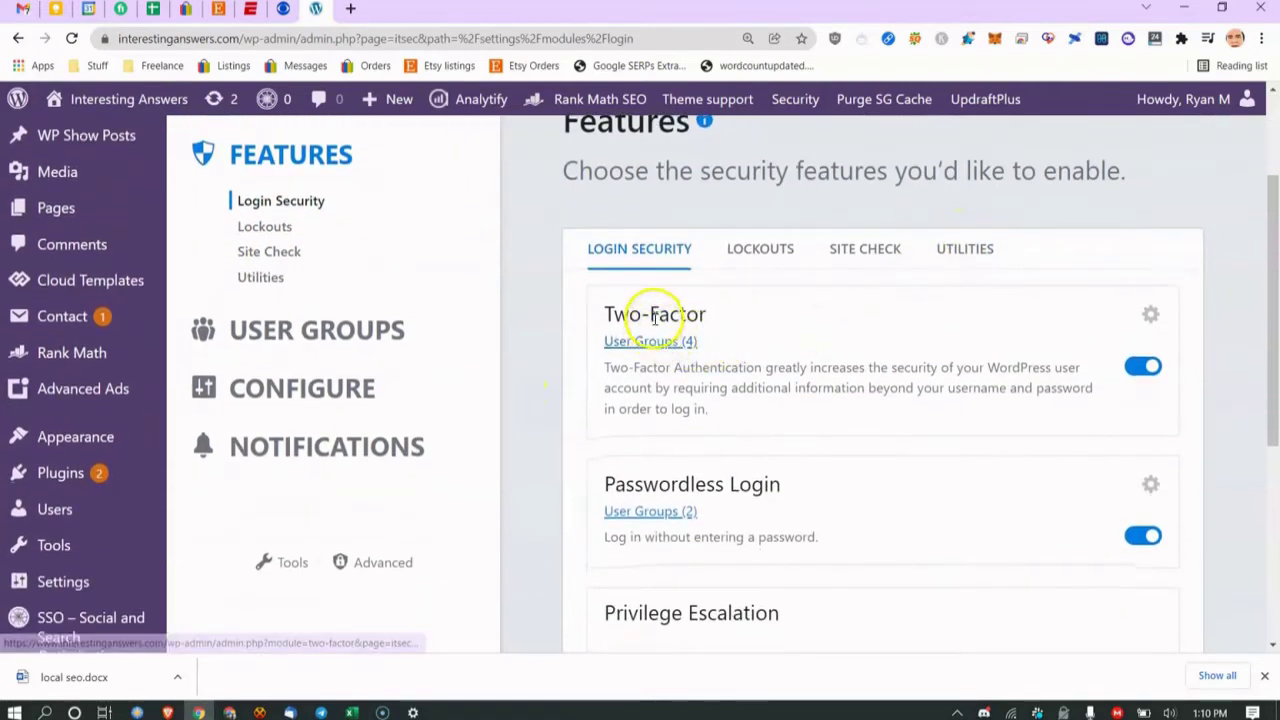
{"action": "left_click_drag", "start_coordinate": [749, 320], "coordinate": [809, 336]}
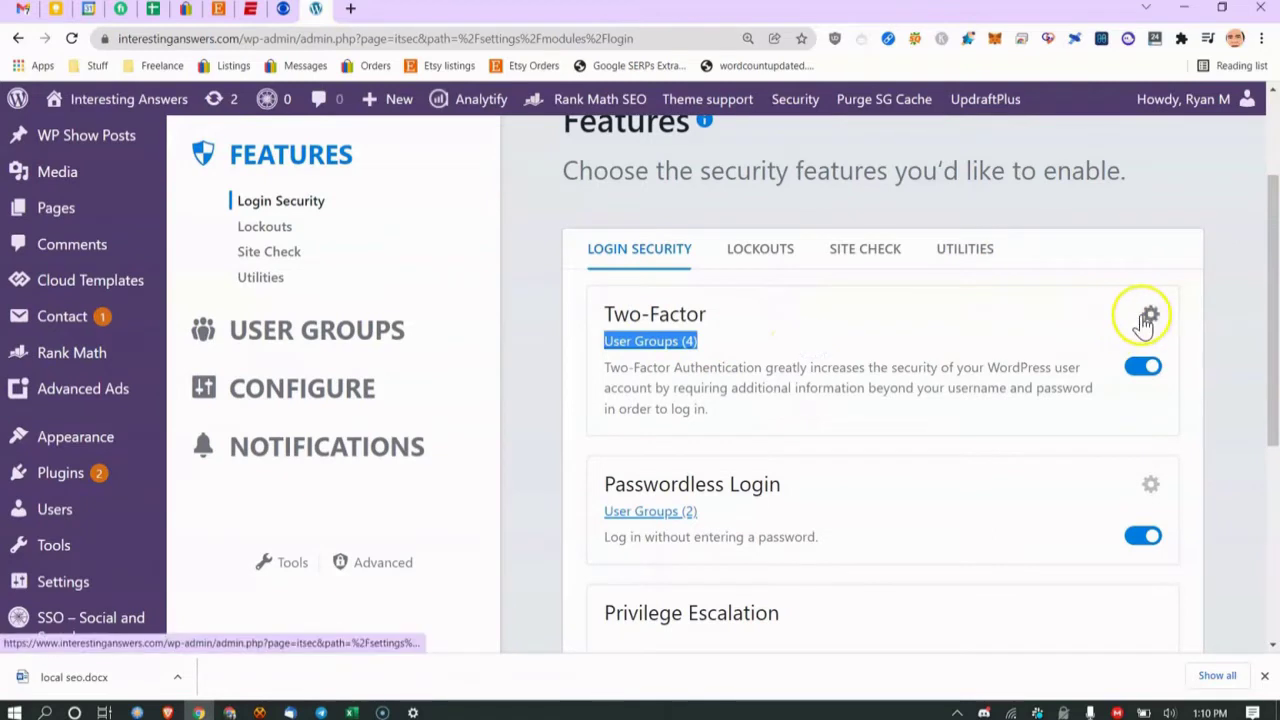
{"action": "left_click", "coordinate": [708, 376]}
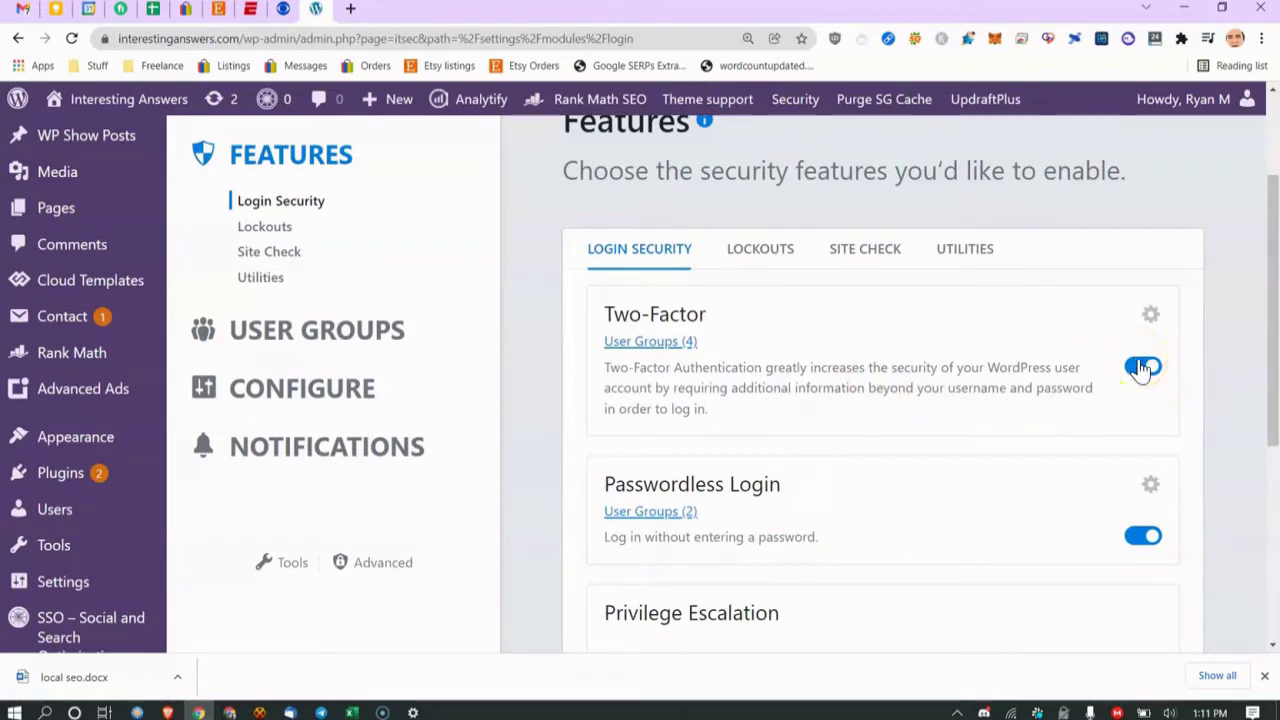
{"action": "left_click", "coordinate": [1262, 677]}
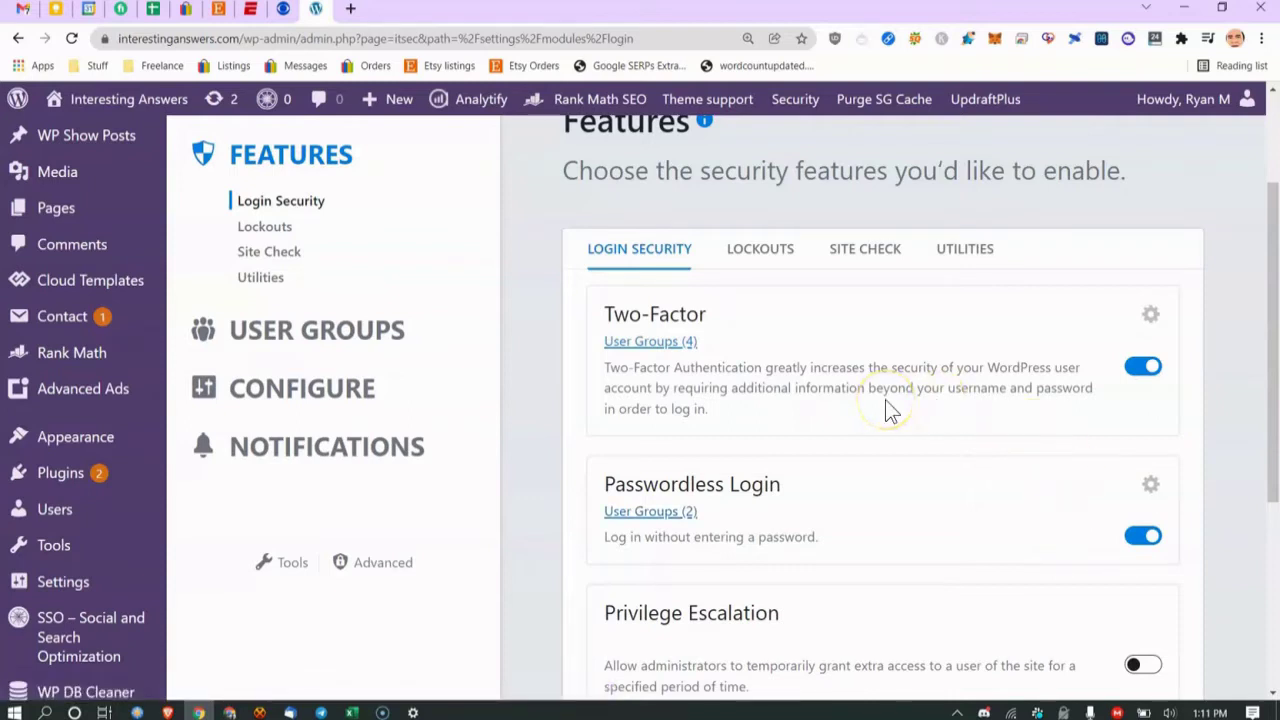
Open the Two-Factor feature's settings and review the choices for the authentication methods available to users.
{"action": "left_click", "coordinate": [1150, 320]}
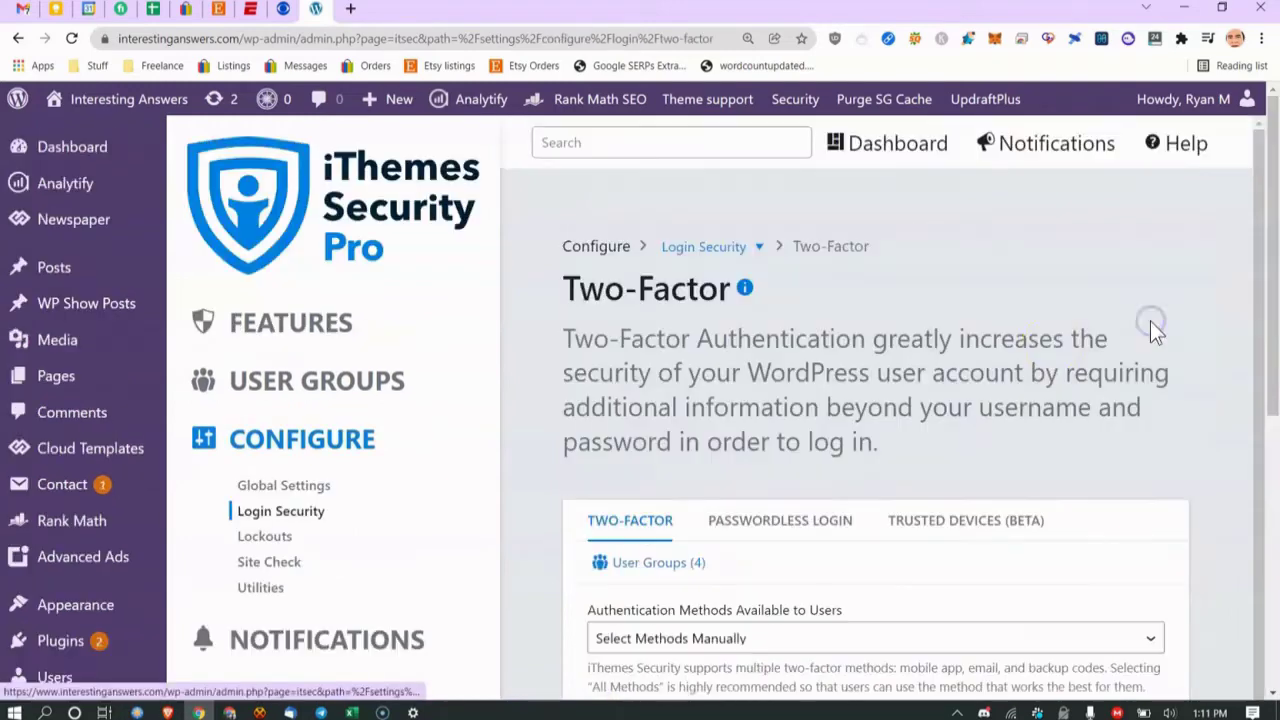
{"action": "scroll", "coordinate": [746, 427], "scroll_direction": "down", "scroll_amount": 3}
{"action": "left_click", "coordinate": [751, 400]}
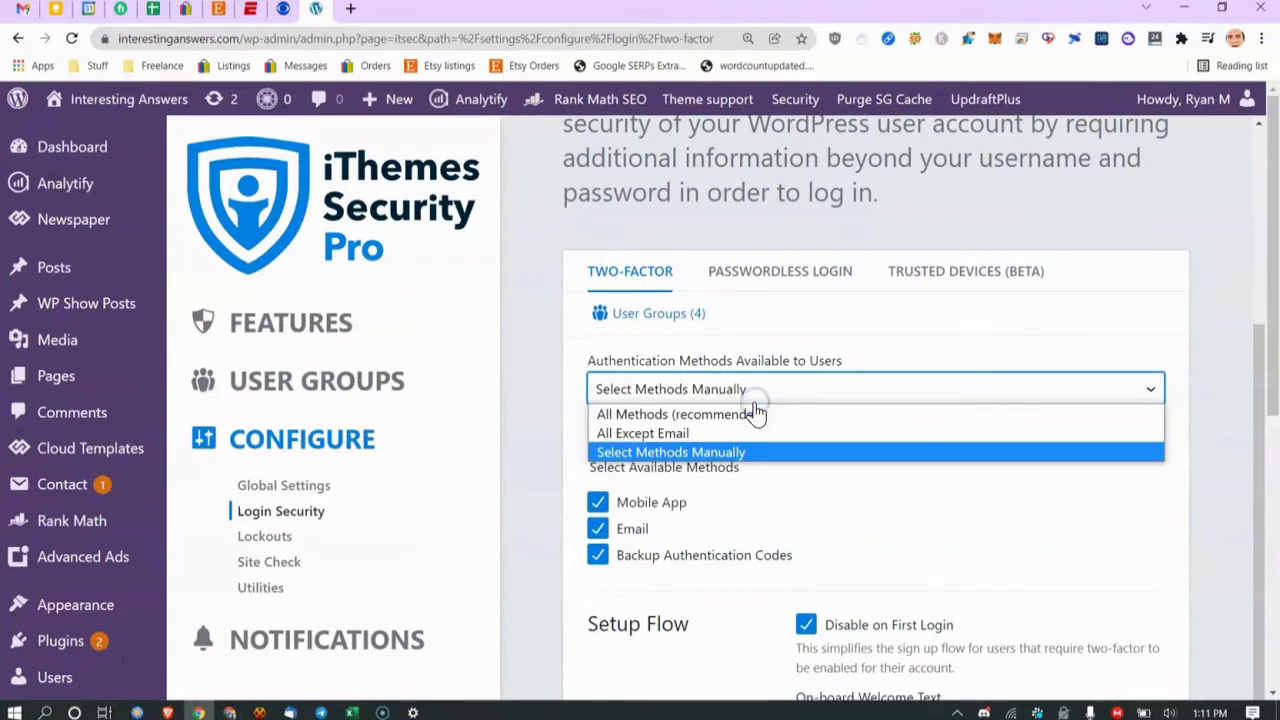
{"action": "left_click", "coordinate": [831, 363]}
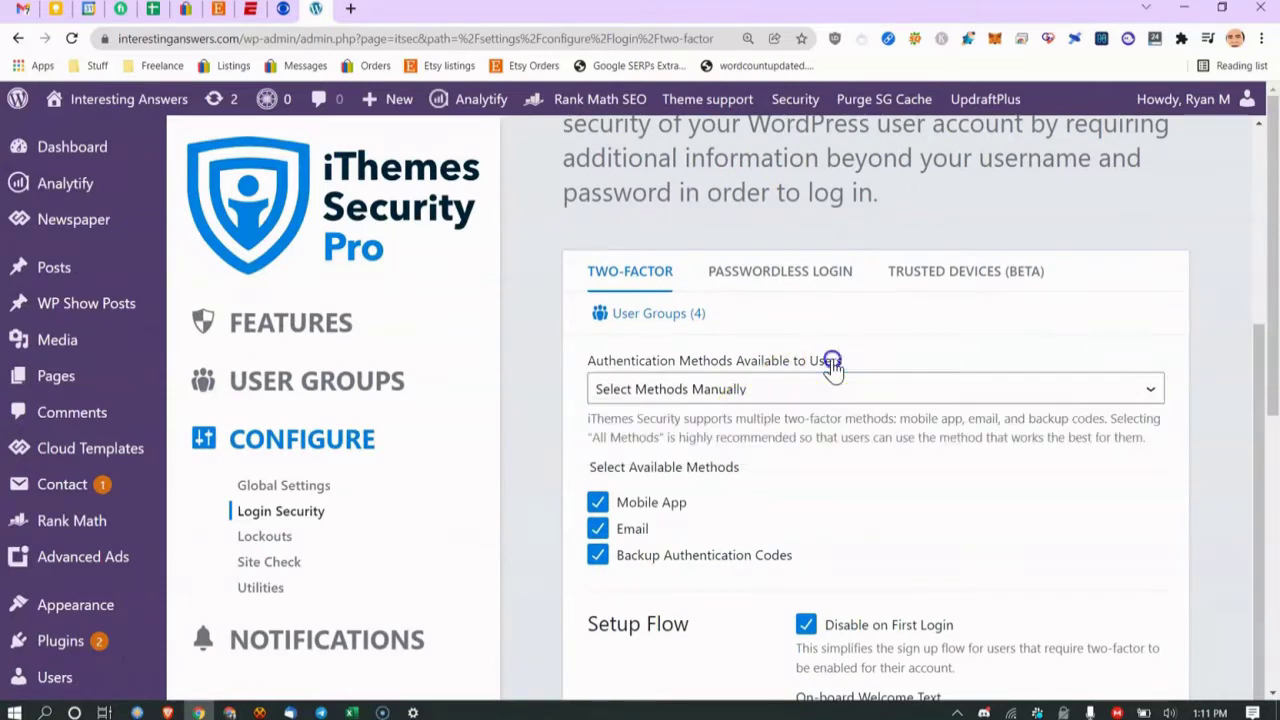
{"action": "left_click", "coordinate": [799, 391]}
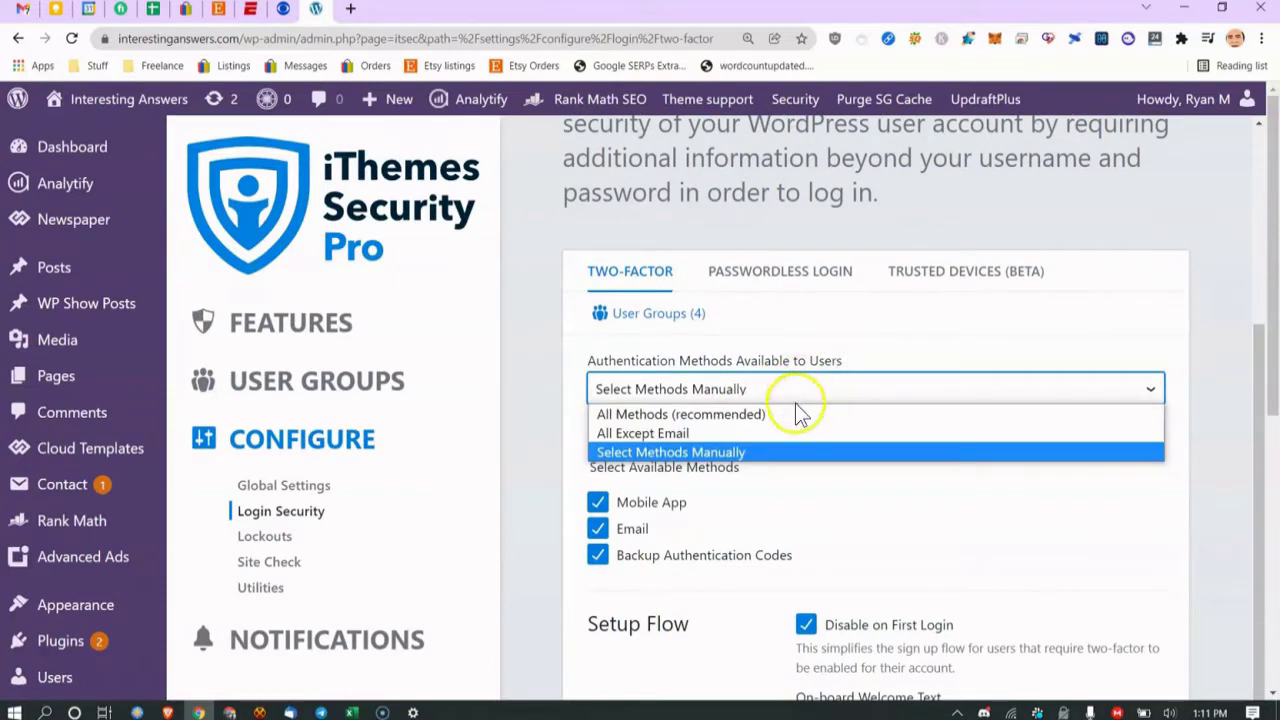
{"action": "left_click", "coordinate": [729, 452]}
Try All Methods (recommended) as the available authentication methods, then return to Select Methods Manually and review the individual methods.
{"action": "left_click", "coordinate": [665, 392]}
{"action": "left_click", "coordinate": [681, 413]}
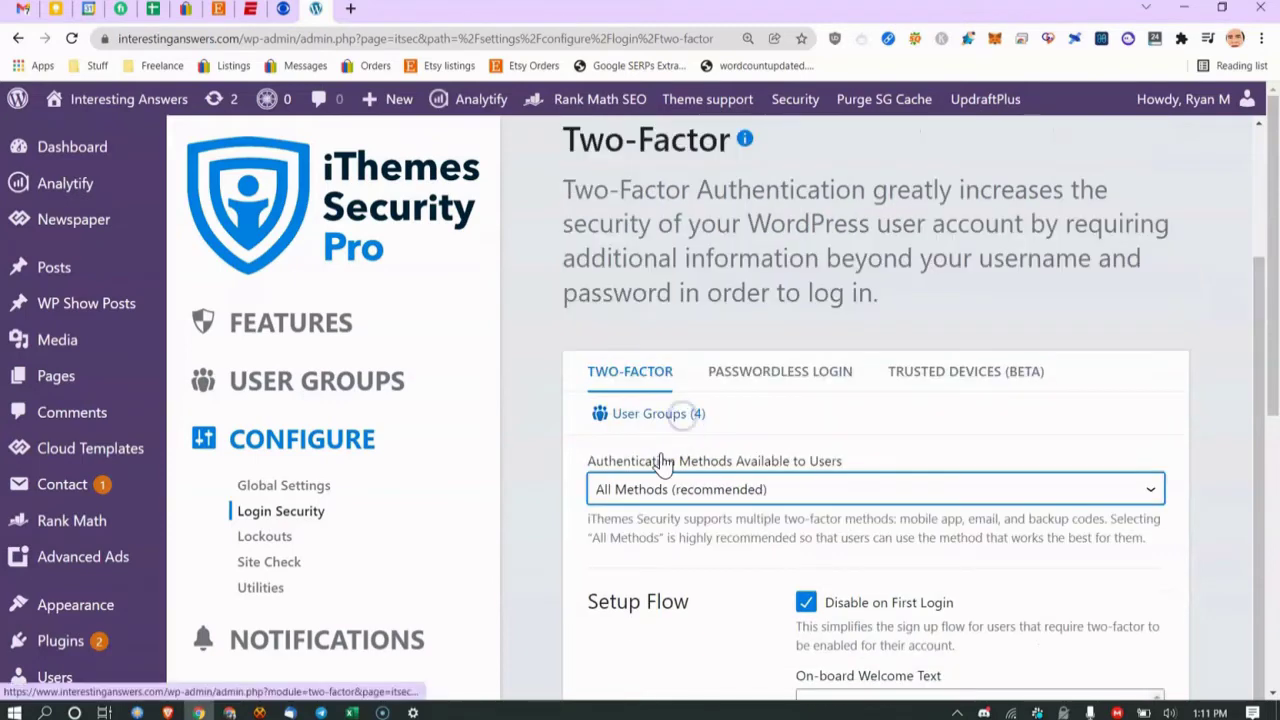
{"action": "left_click", "coordinate": [718, 489]}
{"action": "left_click", "coordinate": [710, 550]}
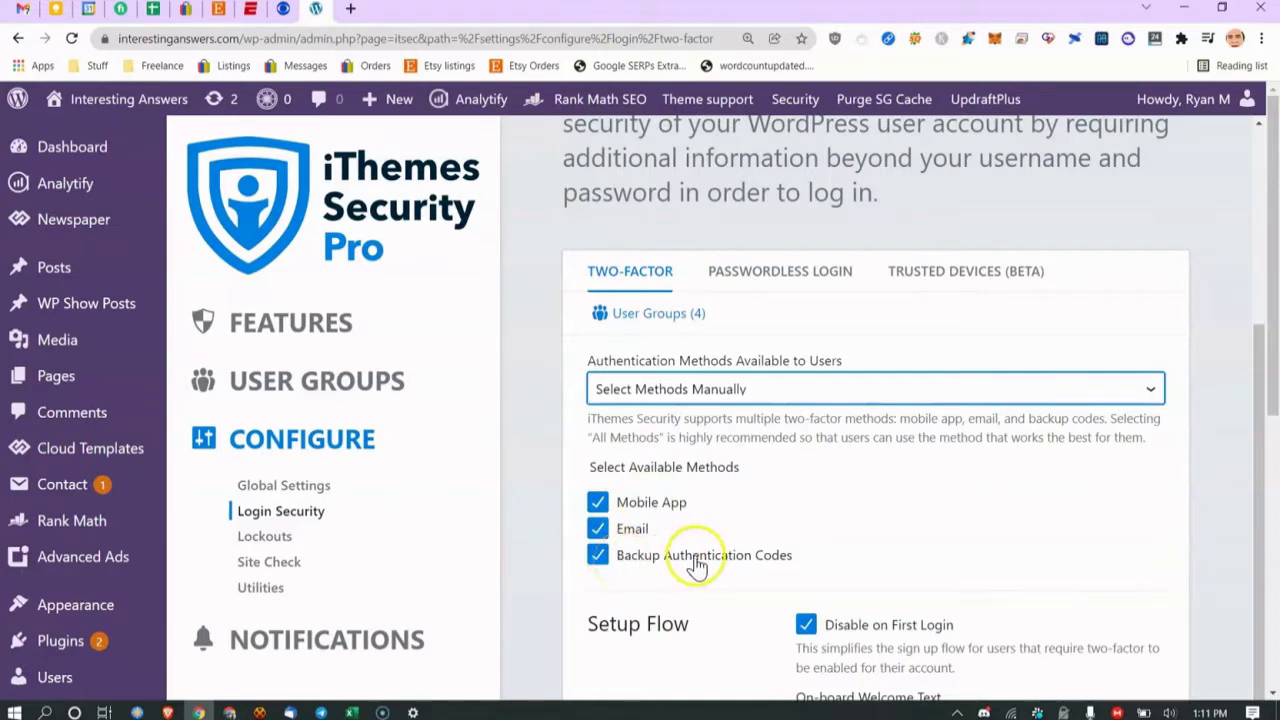
{"action": "left_click", "coordinate": [706, 389]}
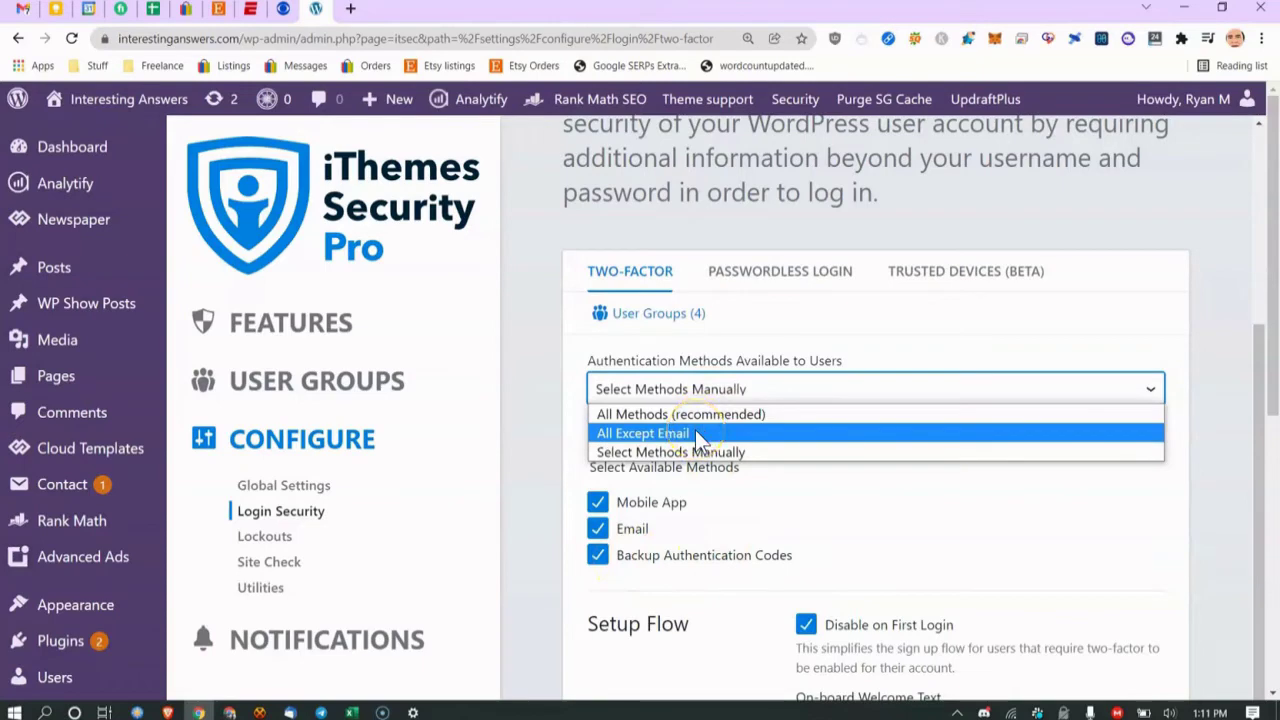
{"action": "key", "text": "Escape"}
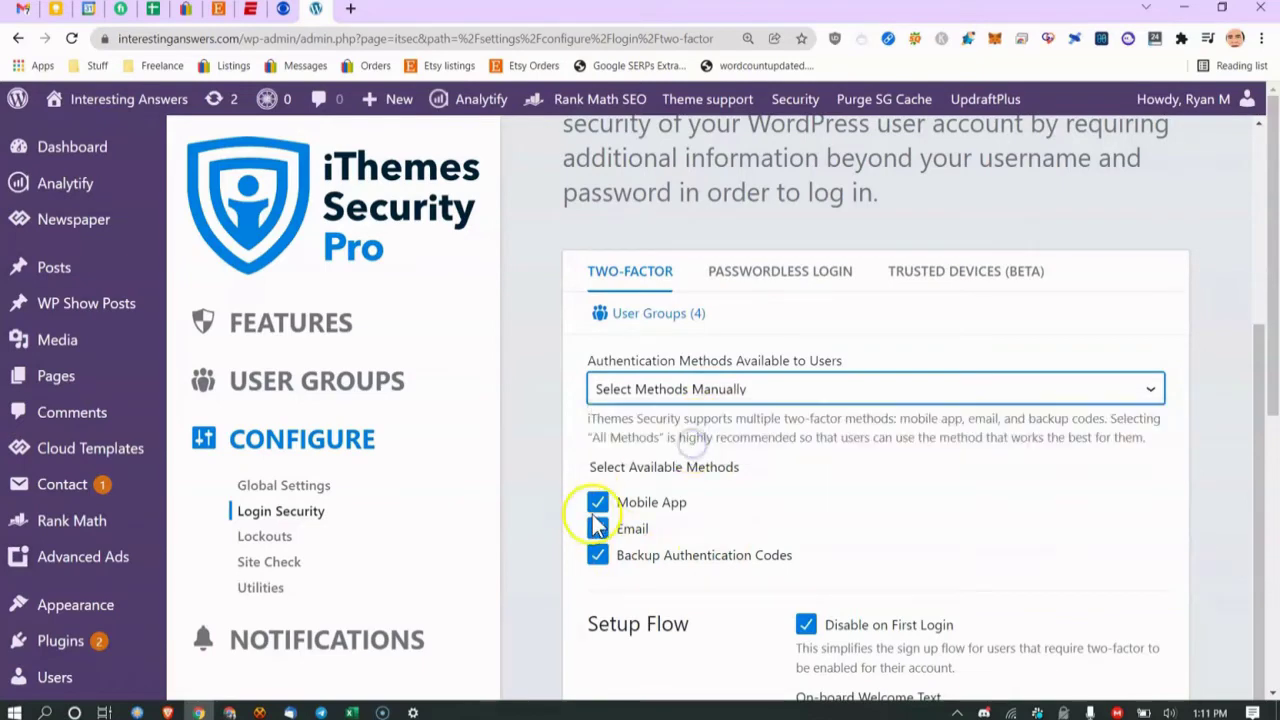
Set the authentication methods available to users to All Methods (recommended).
{"action": "left_click", "coordinate": [720, 390]}
{"action": "left_click", "coordinate": [686, 411]}
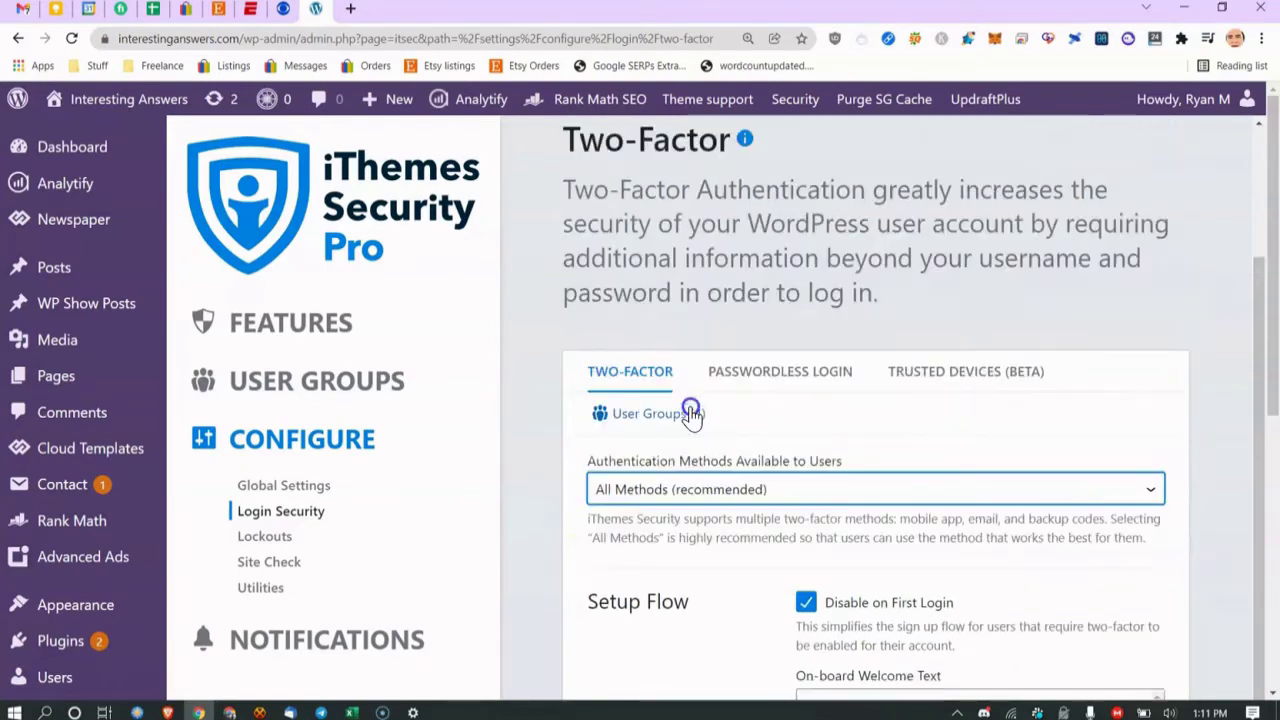
{"action": "left_click", "coordinate": [650, 495]}
{"action": "left_click", "coordinate": [628, 516]}
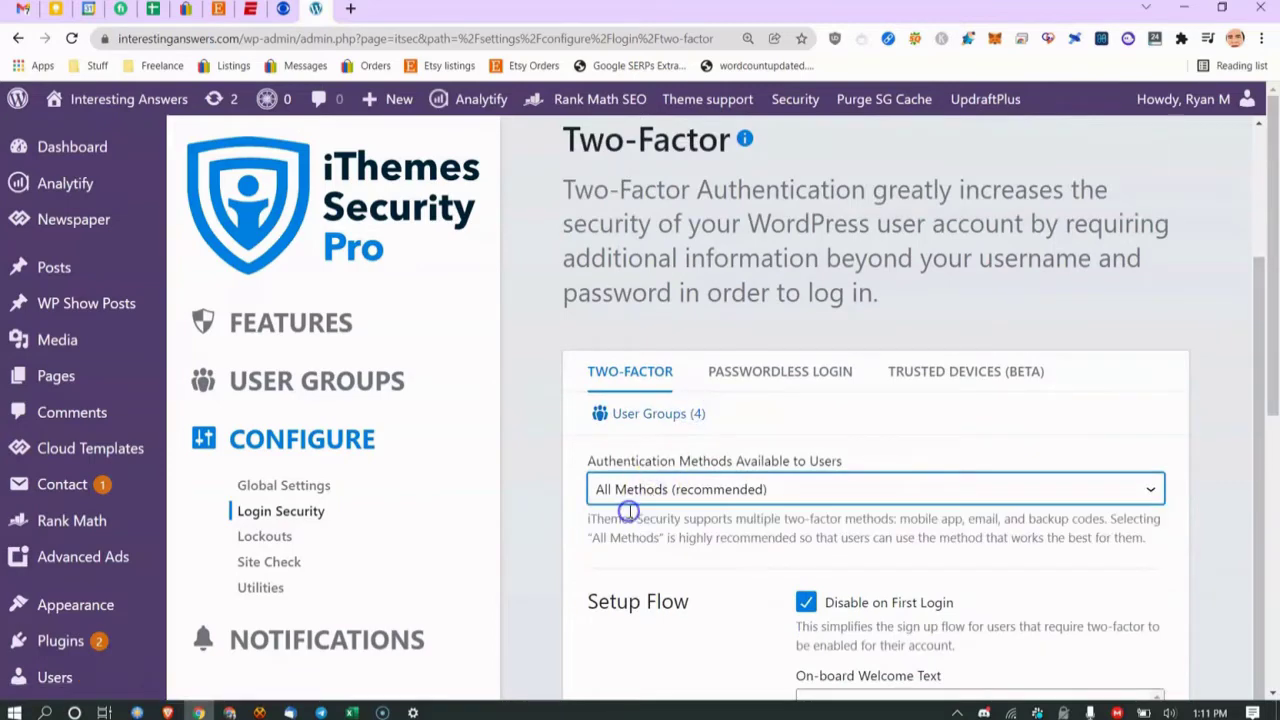
Look over the Setup Flow options and the On-board Welcome Text, and undo the accidental move of text within it.
{"action": "scroll", "coordinate": [855, 620], "scroll_direction": "down", "scroll_amount": 2}
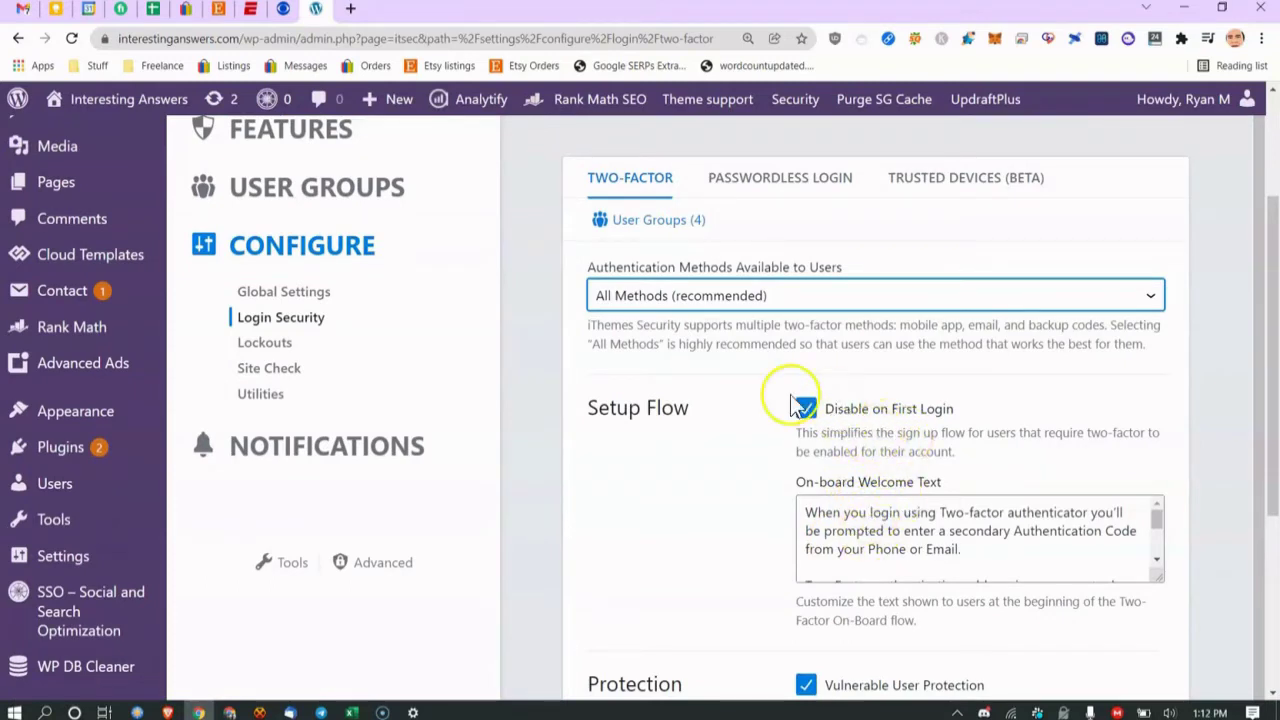
{"action": "left_click_drag", "start_coordinate": [884, 531], "coordinate": [896, 549]}
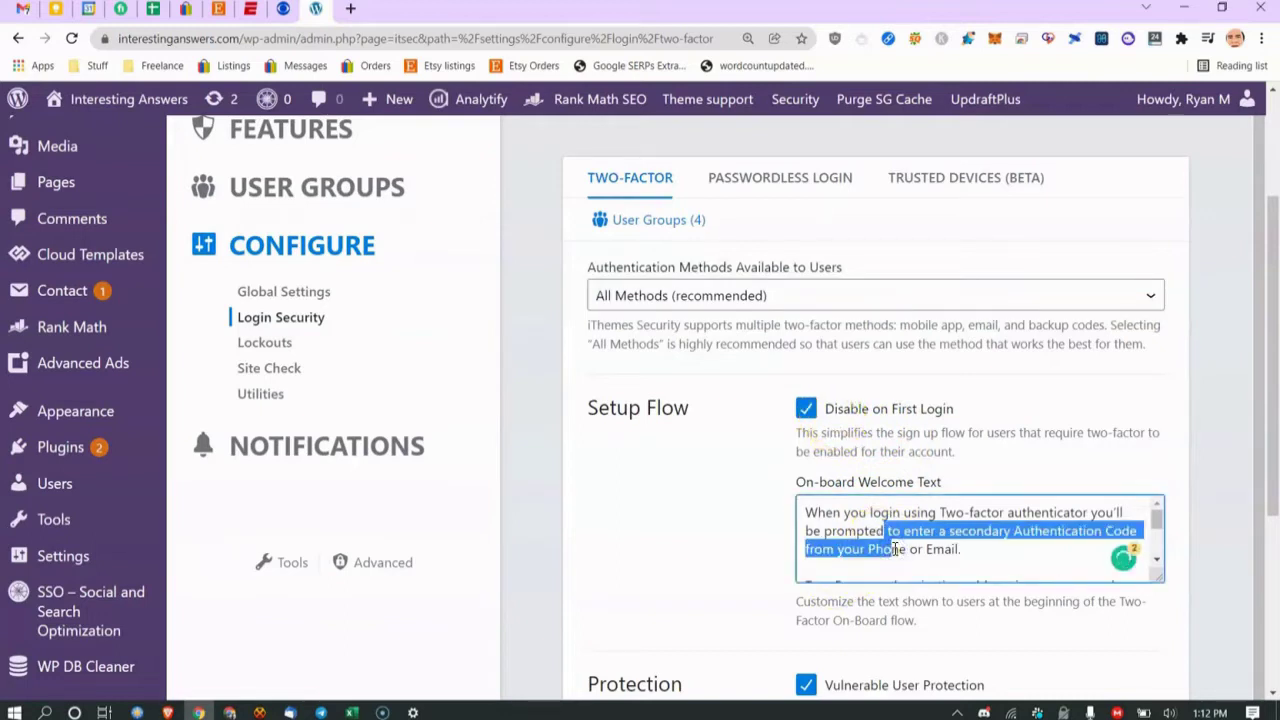
{"action": "left_click_drag", "start_coordinate": [896, 549], "coordinate": [962, 550]}
{"action": "scroll", "coordinate": [910, 545], "scroll_direction": "down", "scroll_amount": 3}
{"action": "key", "text": "ctrl+z"}
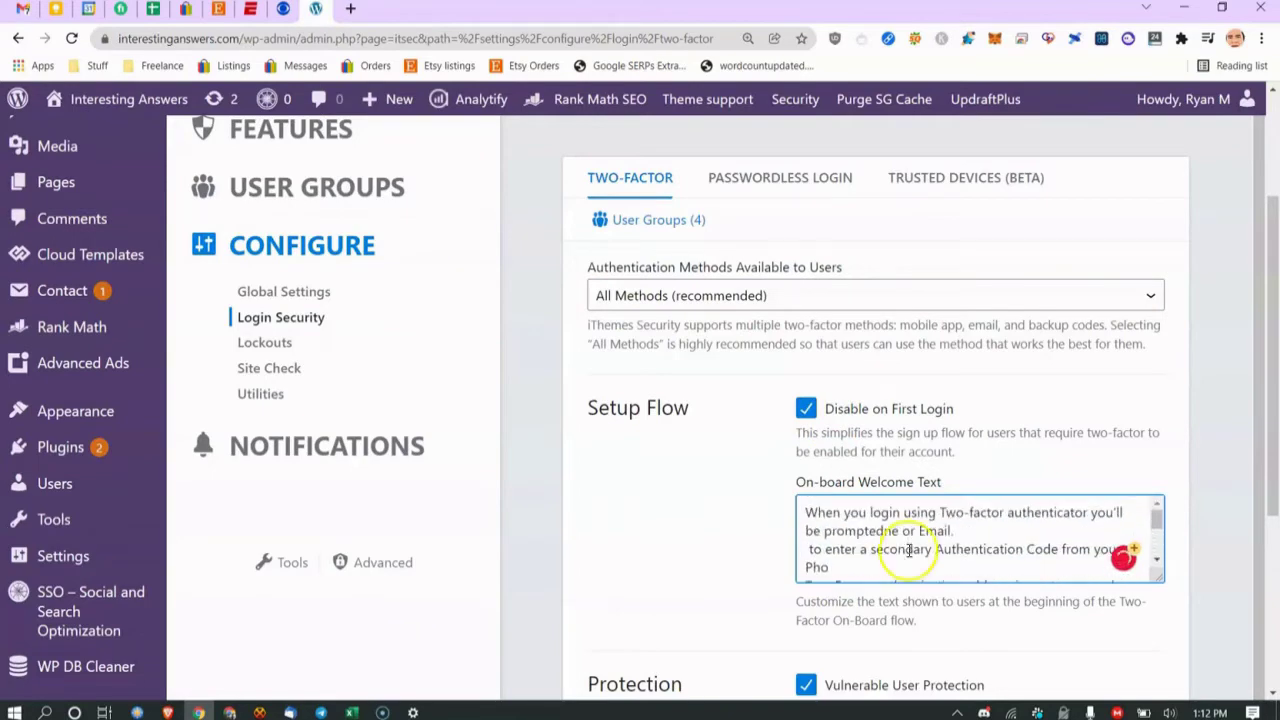
{"action": "key", "text": "ctrl+z"}
{"action": "left_click", "coordinate": [645, 515]}
Examine the Vulnerable User Protection and Vulnerable Site Protection descriptions in the Two-Factor settings' Protection section.
{"action": "scroll", "coordinate": [766, 405], "scroll_direction": "down", "scroll_amount": 3}
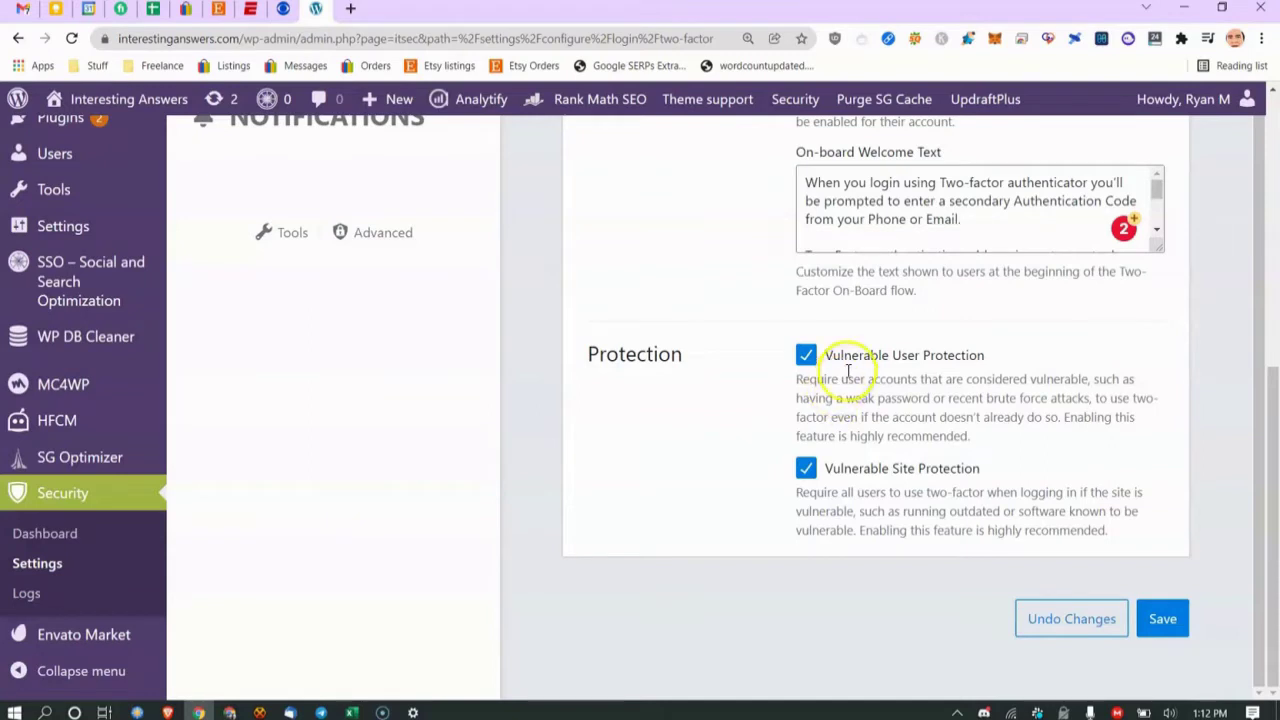
{"action": "left_click_drag", "start_coordinate": [866, 380], "coordinate": [903, 395]}
{"action": "left_click", "coordinate": [925, 417]}
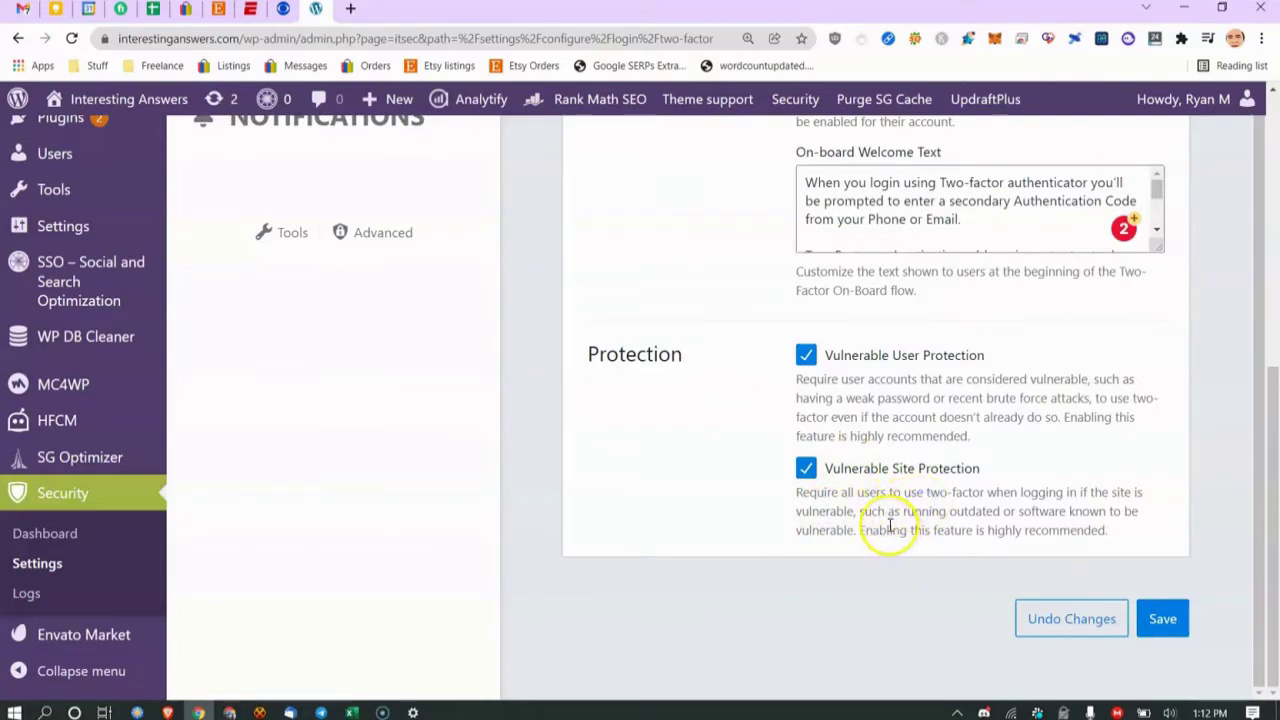
{"action": "left_click_drag", "start_coordinate": [912, 524], "coordinate": [941, 512]}
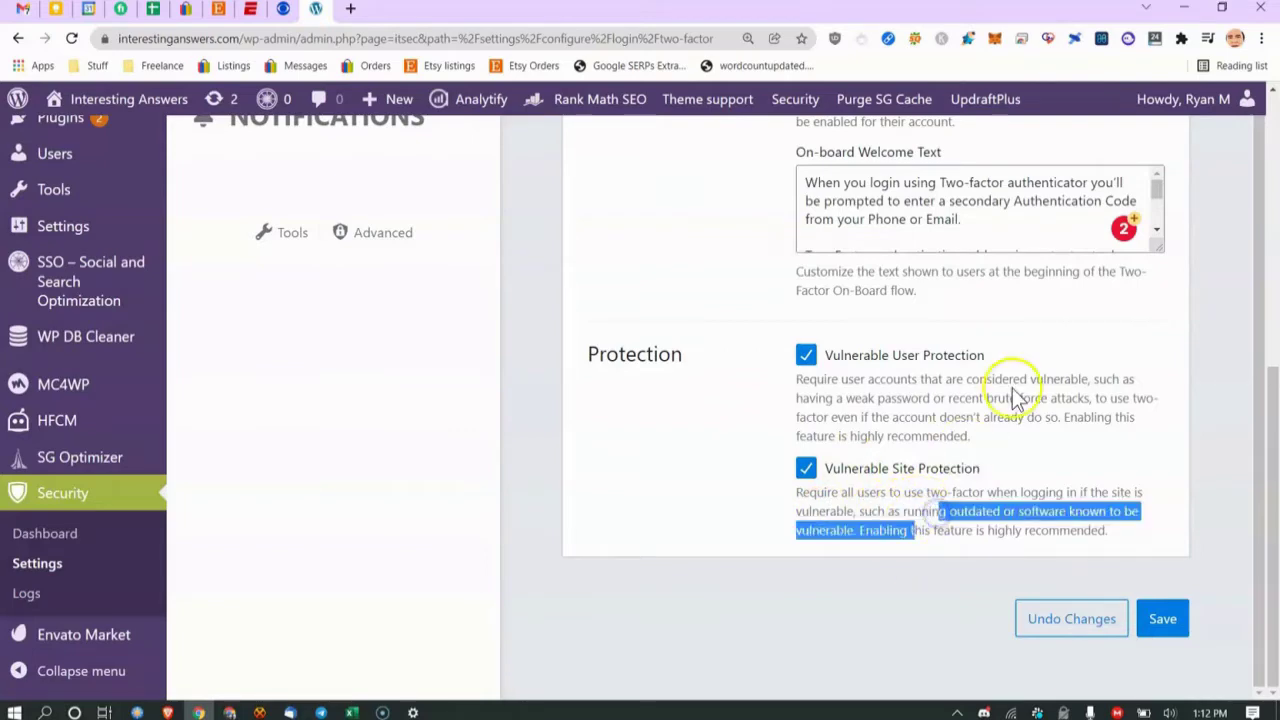
{"action": "key", "text": "ctrl+plus"}
{"action": "key", "text": "ctrl+plus"}
{"action": "left_click", "coordinate": [786, 580]}
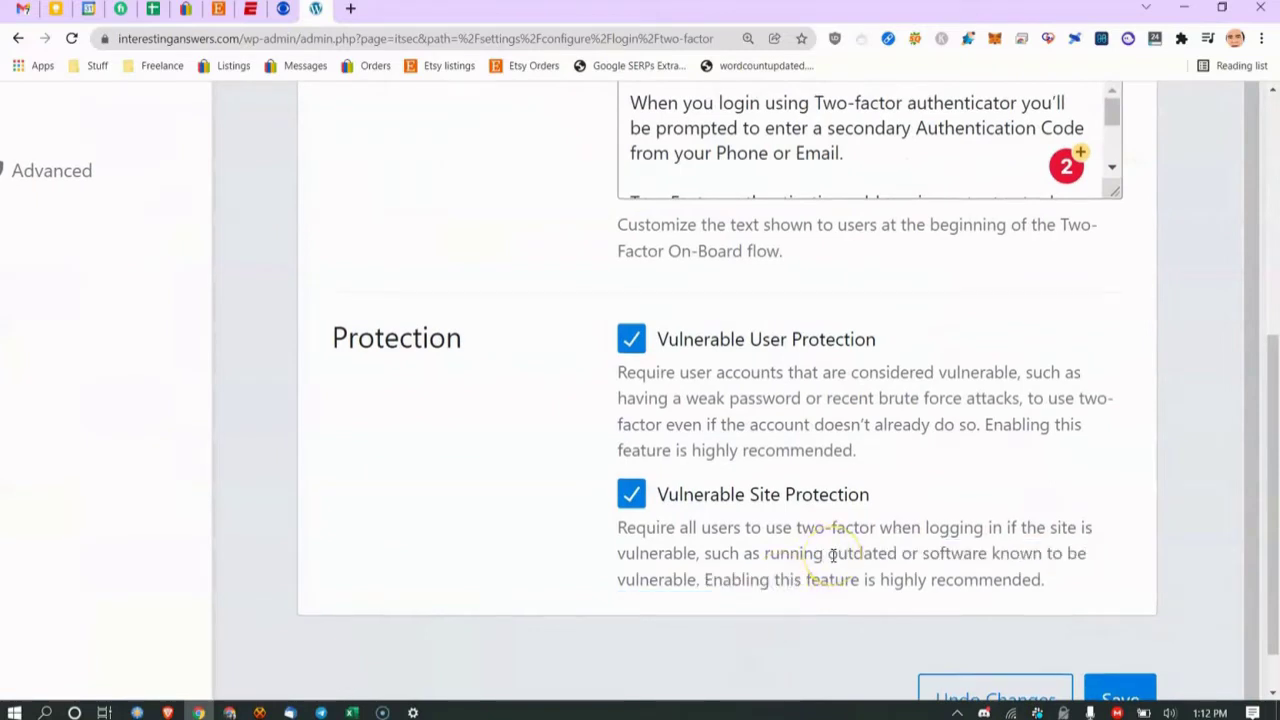
{"action": "key", "text": "ctrl+minus"}
{"action": "key", "text": "ctrl+minus"}
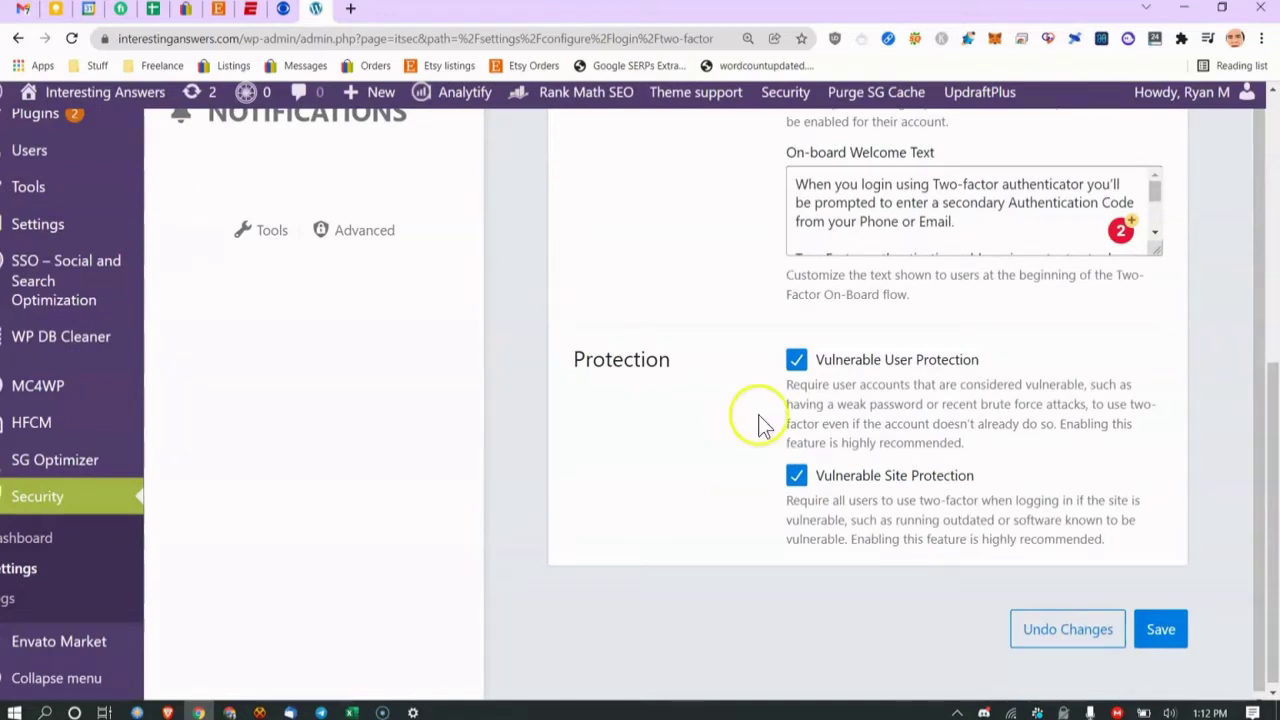
Open the Passwordless Login settings and look over the per-user availability and login flow options.
{"action": "scroll", "coordinate": [863, 507], "scroll_direction": "up", "scroll_amount": 10}
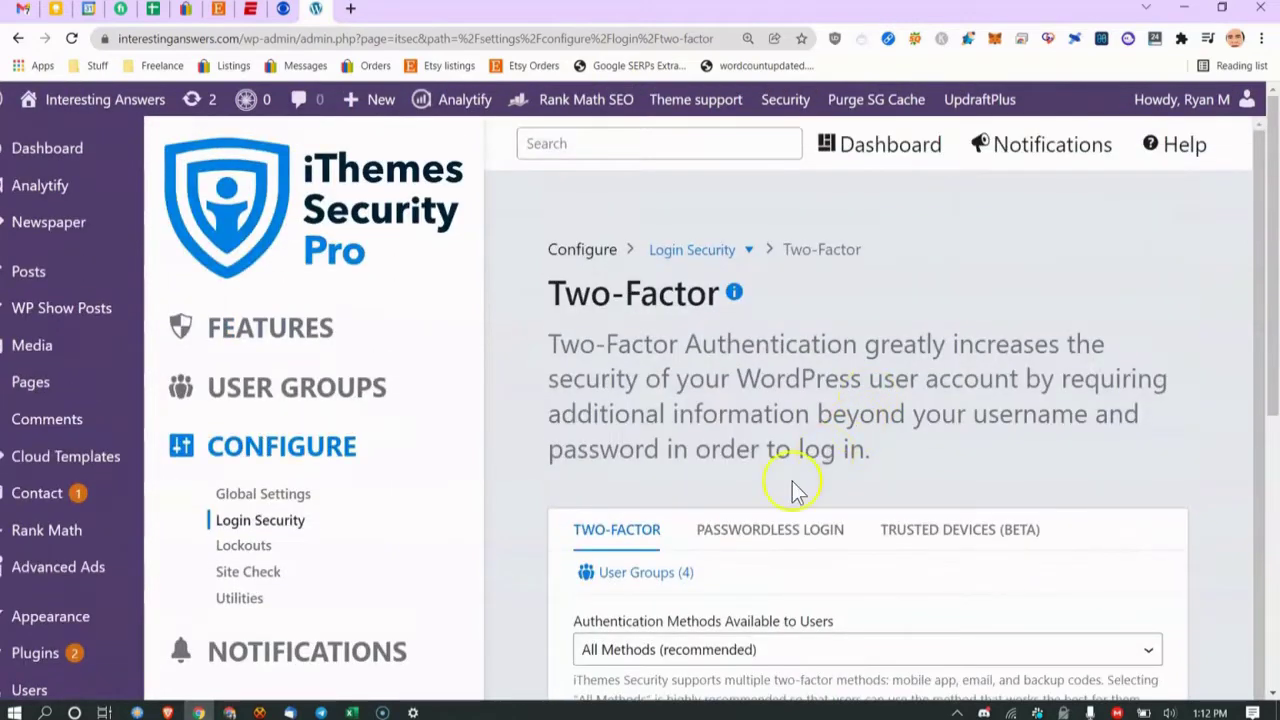
{"action": "left_click", "coordinate": [758, 527]}
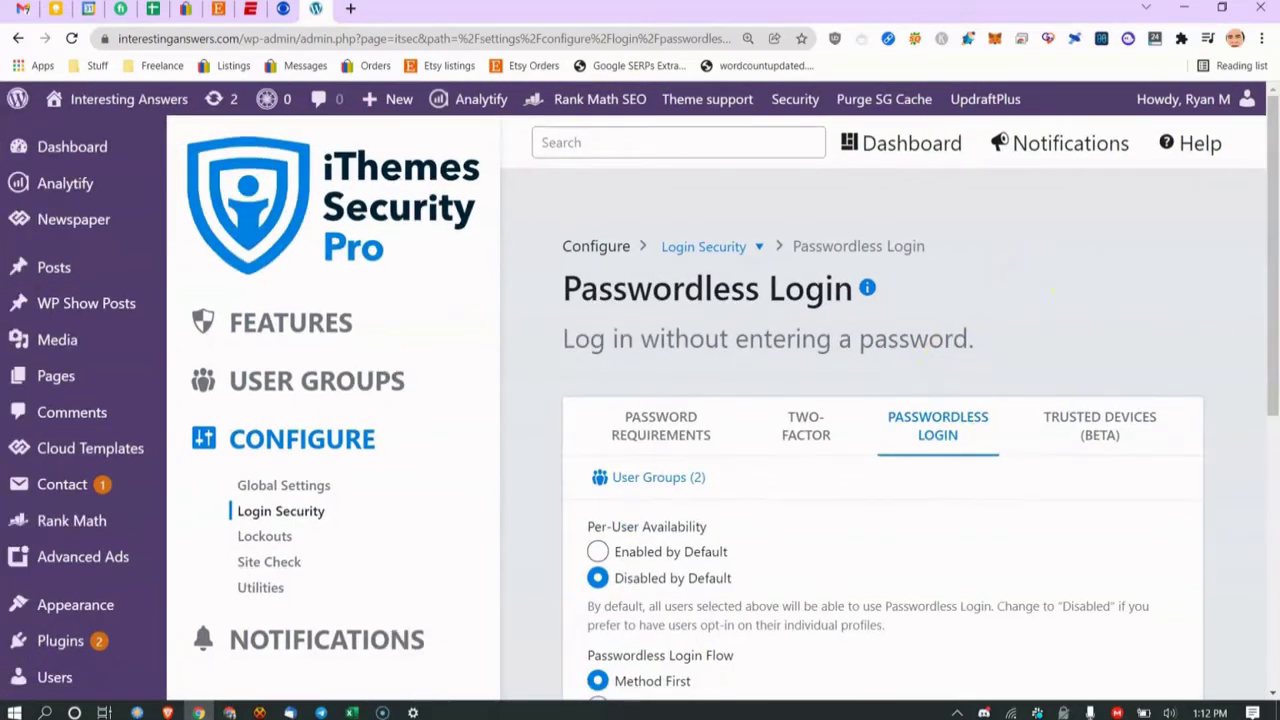
{"action": "left_click", "coordinate": [1261, 38]}
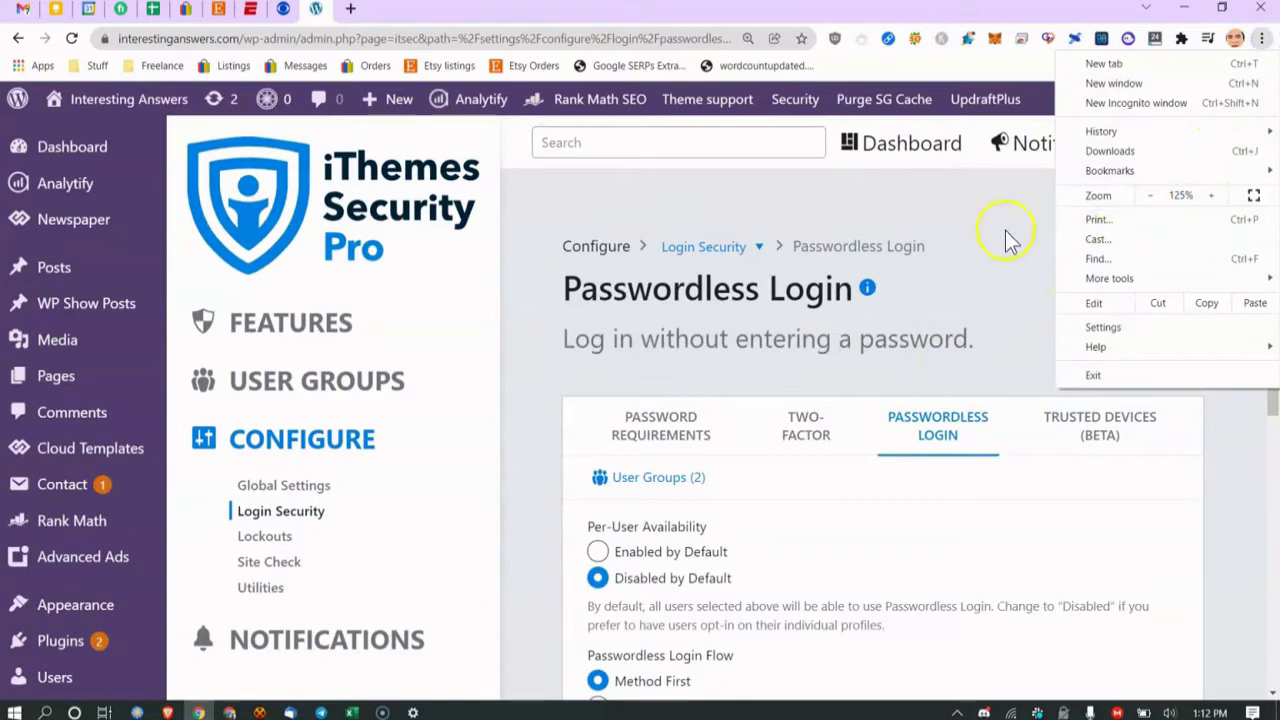
{"action": "left_click", "coordinate": [1265, 574]}
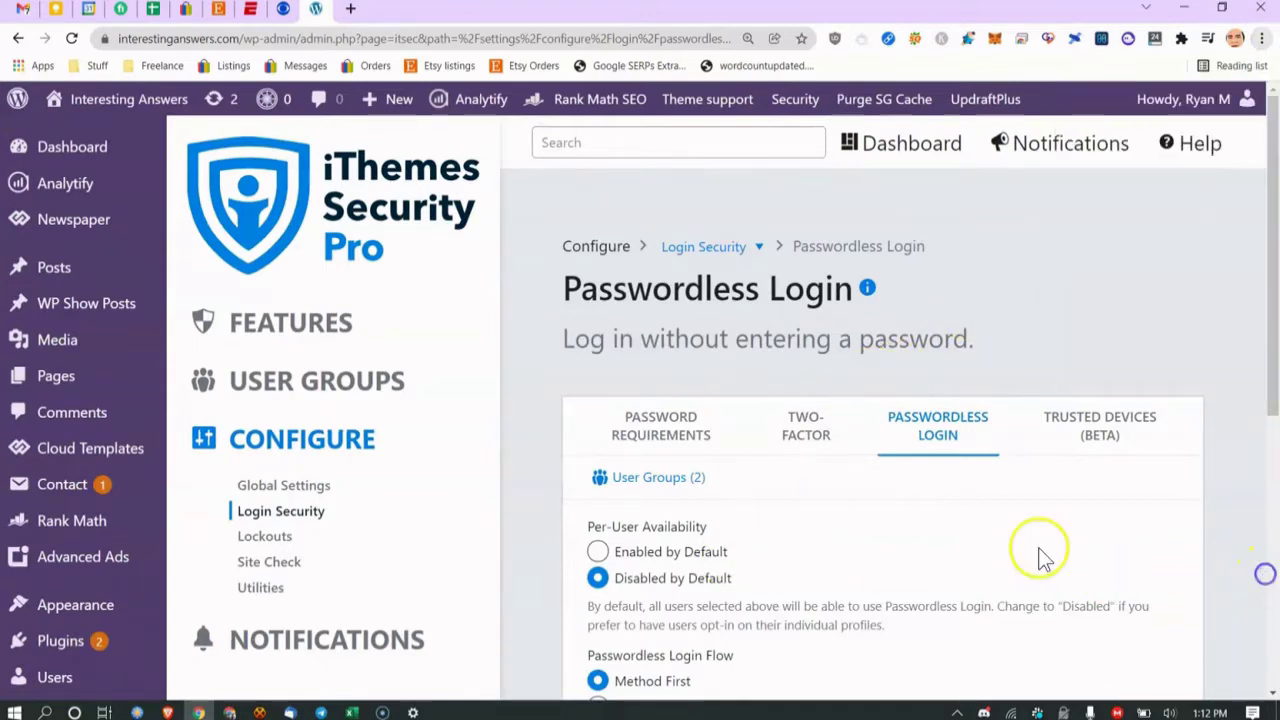
{"action": "scroll", "coordinate": [688, 483], "scroll_direction": "down", "scroll_amount": 2}
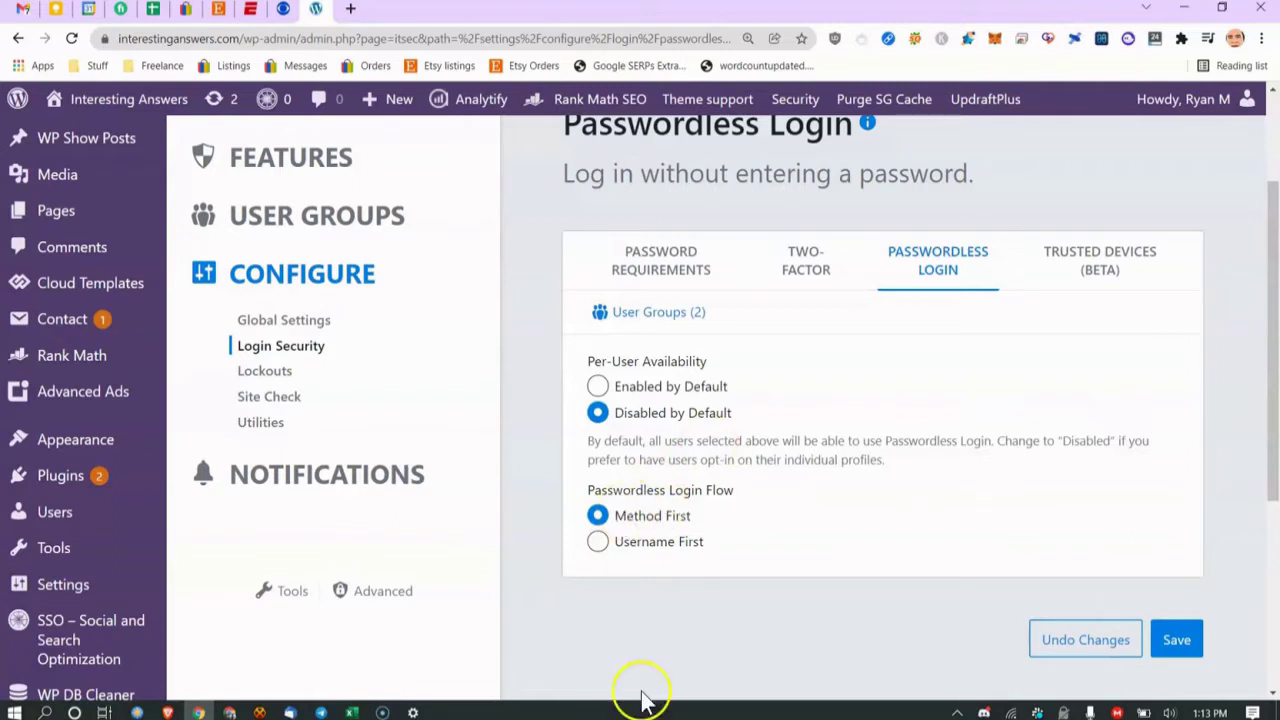
Try Enabled by Default for Passwordless Login's per-user availability, return to Disabled by Default, and consider the Username First login flow.
{"action": "left_click", "coordinate": [597, 386]}
{"action": "left_click", "coordinate": [599, 415]}
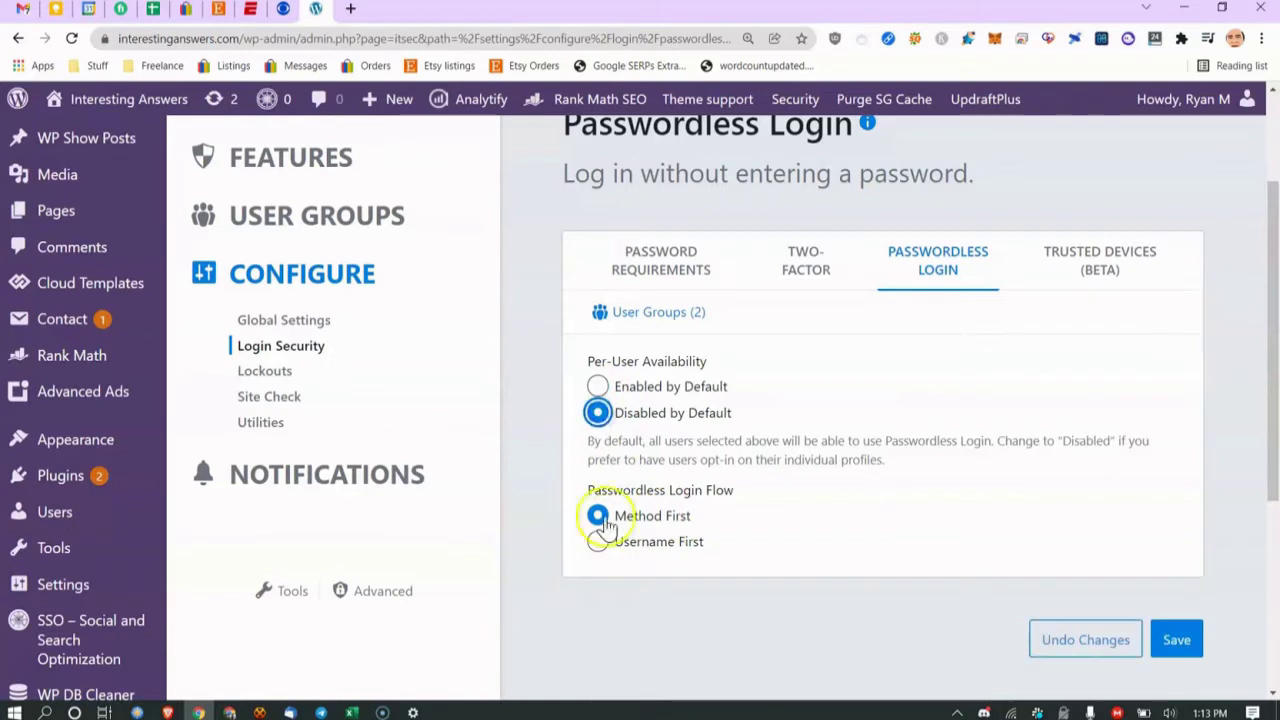
{"action": "left_click", "coordinate": [597, 386]}
{"action": "left_click", "coordinate": [599, 425]}
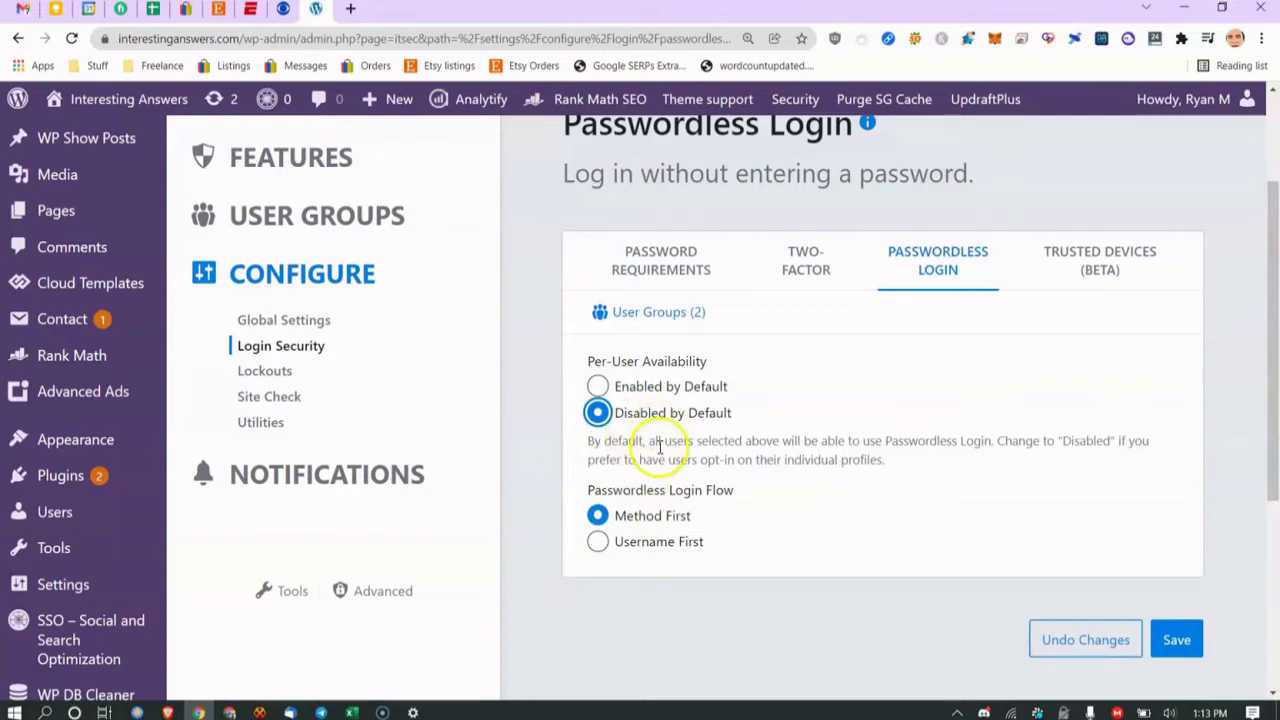
{"action": "left_click", "coordinate": [599, 388]}
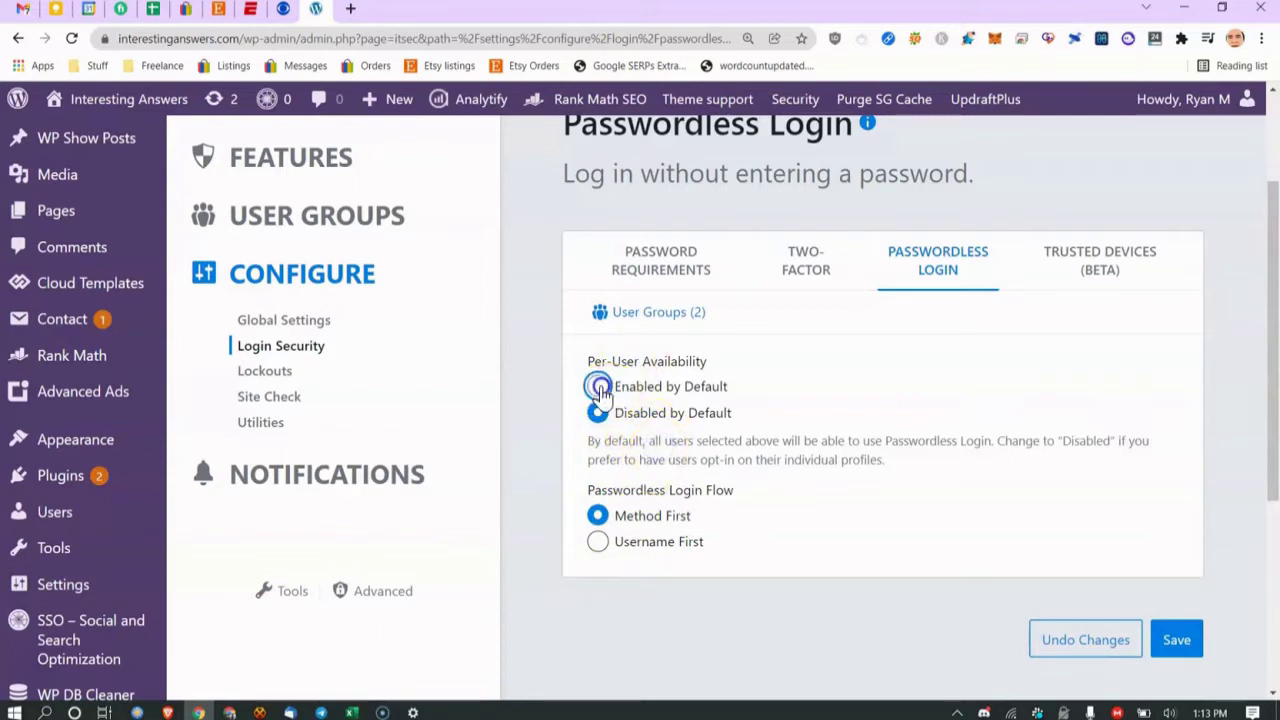
{"action": "left_click", "coordinate": [598, 412]}
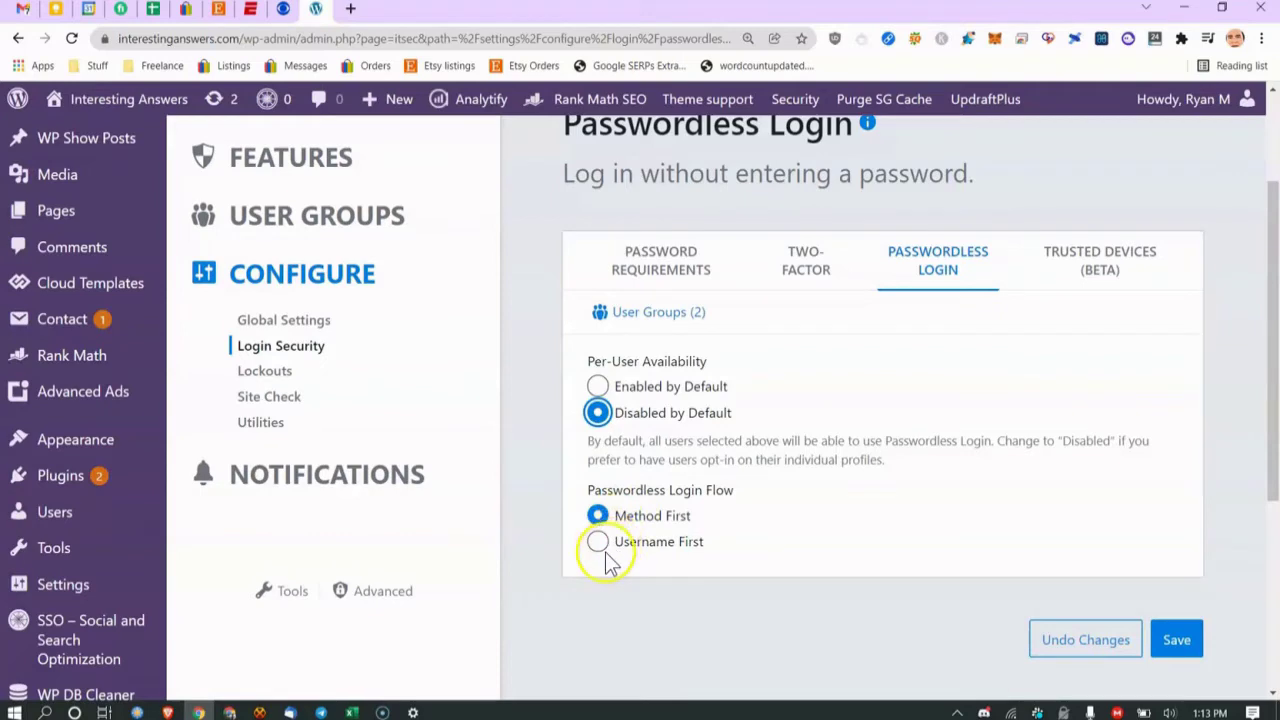
{"action": "left_click", "coordinate": [600, 548]}
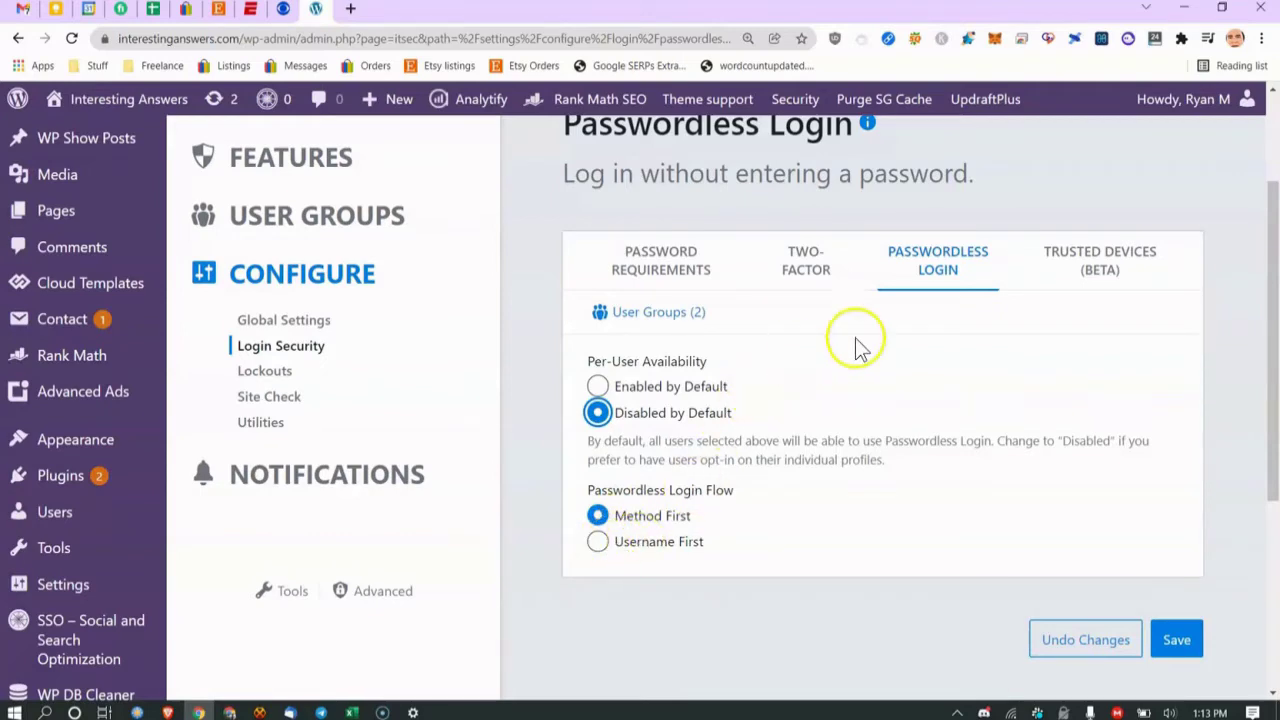
Open the Trusted Devices (Beta) settings, check the user groups its feature can be enabled for, and return to the settings.
{"action": "left_click", "coordinate": [1048, 267]}
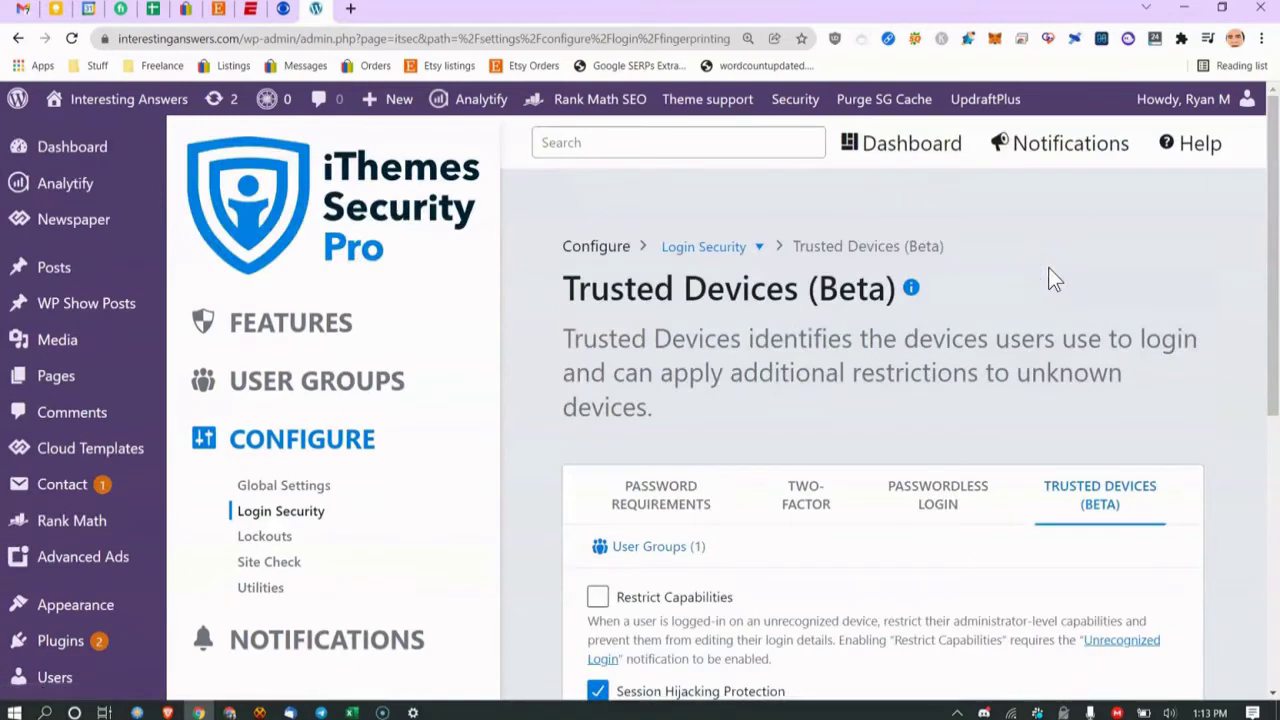
{"action": "scroll", "coordinate": [980, 323], "scroll_direction": "down", "scroll_amount": 3}
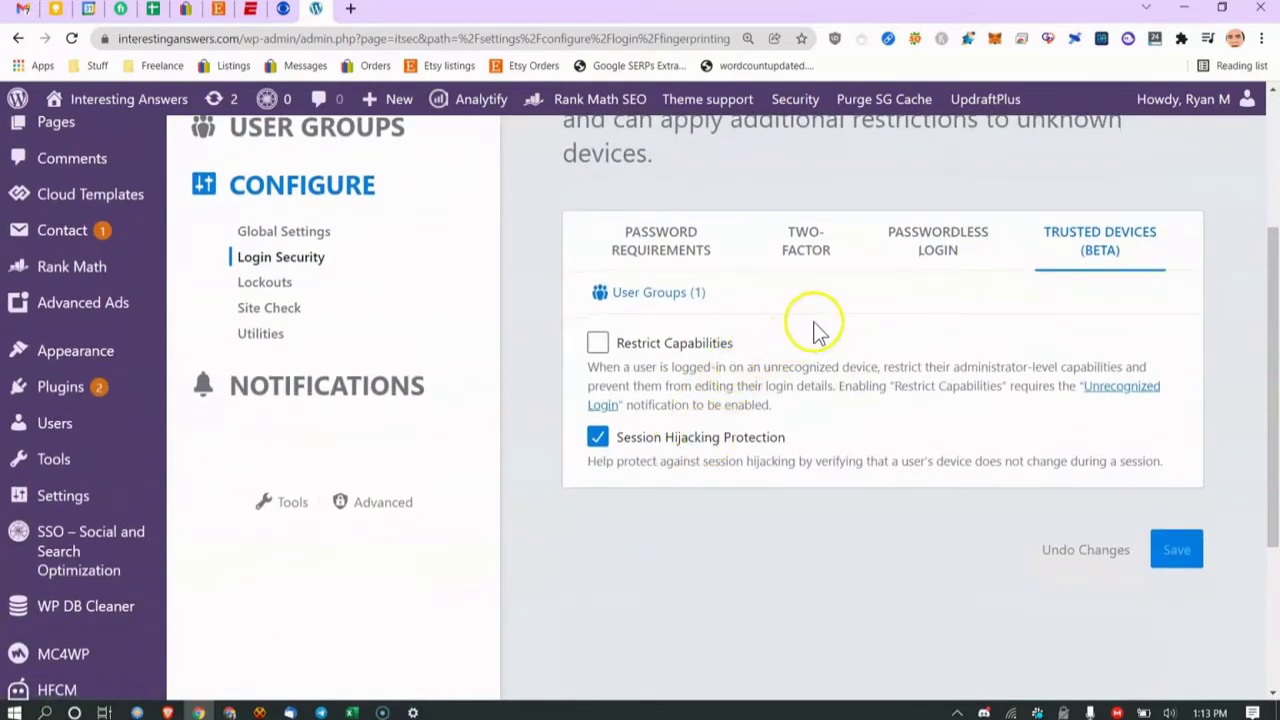
{"action": "left_click", "coordinate": [668, 301]}
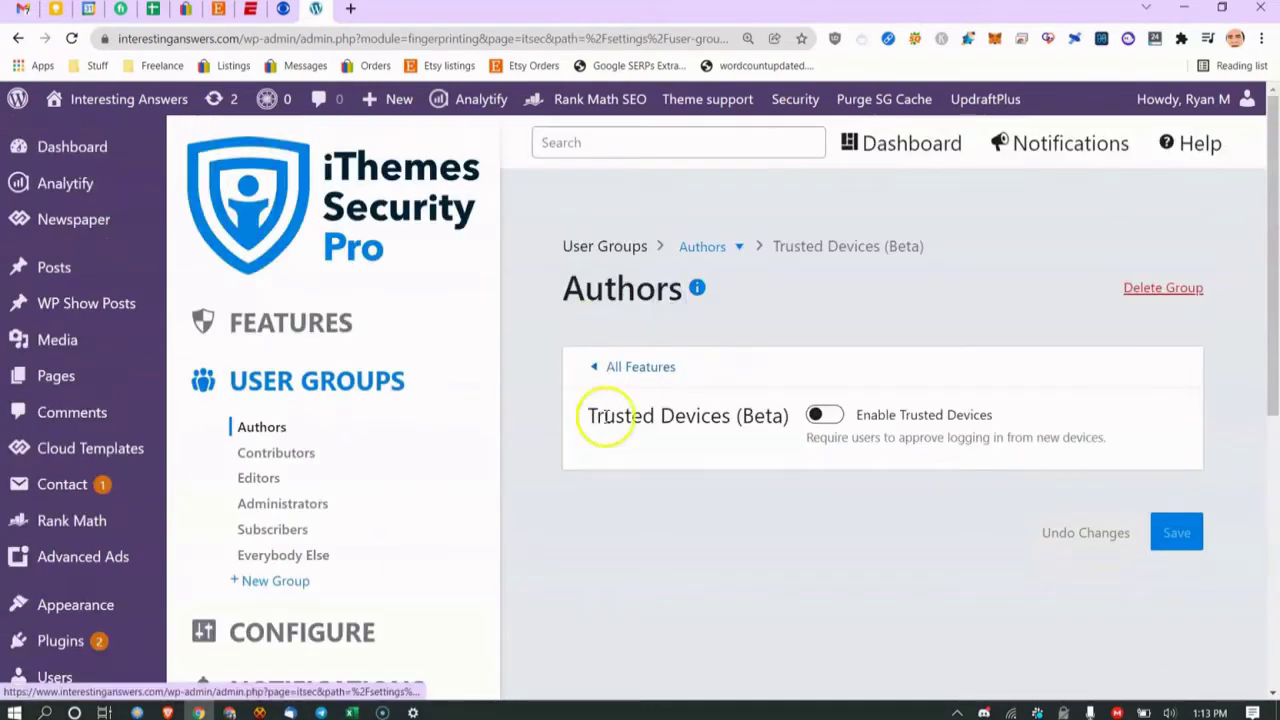
{"action": "left_click", "coordinate": [701, 250]}
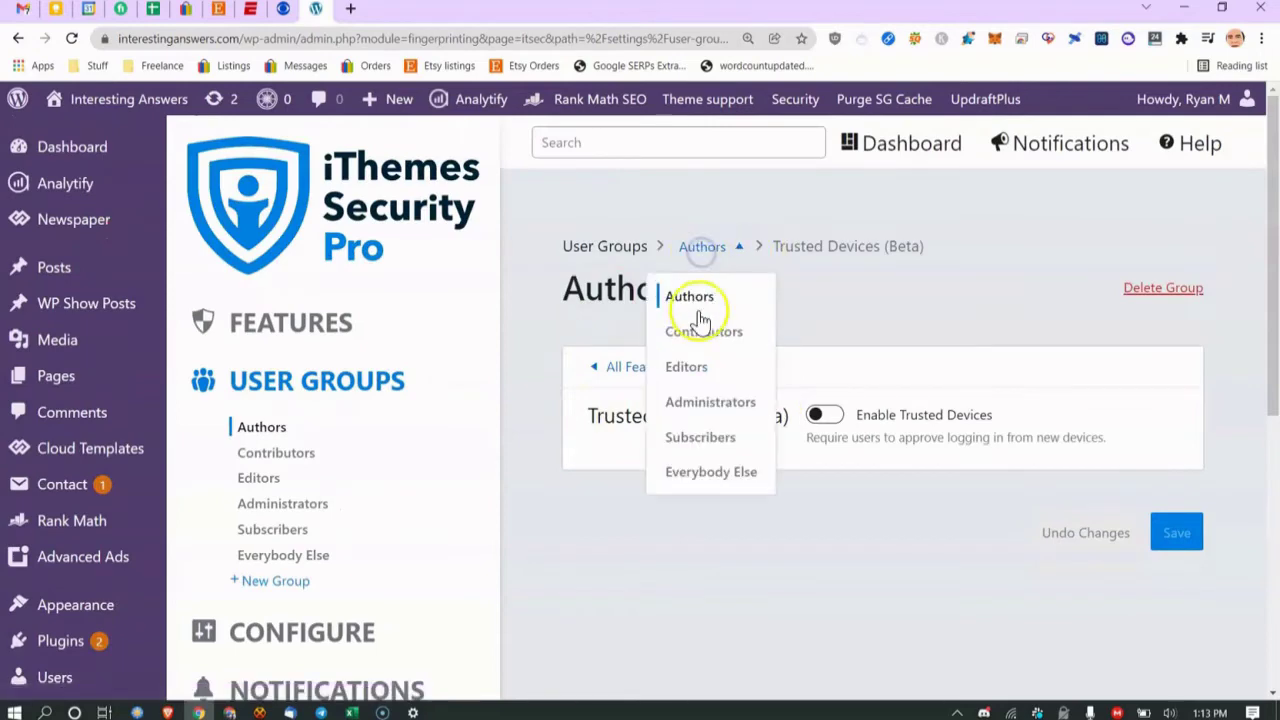
{"action": "left_click", "coordinate": [19, 38]}
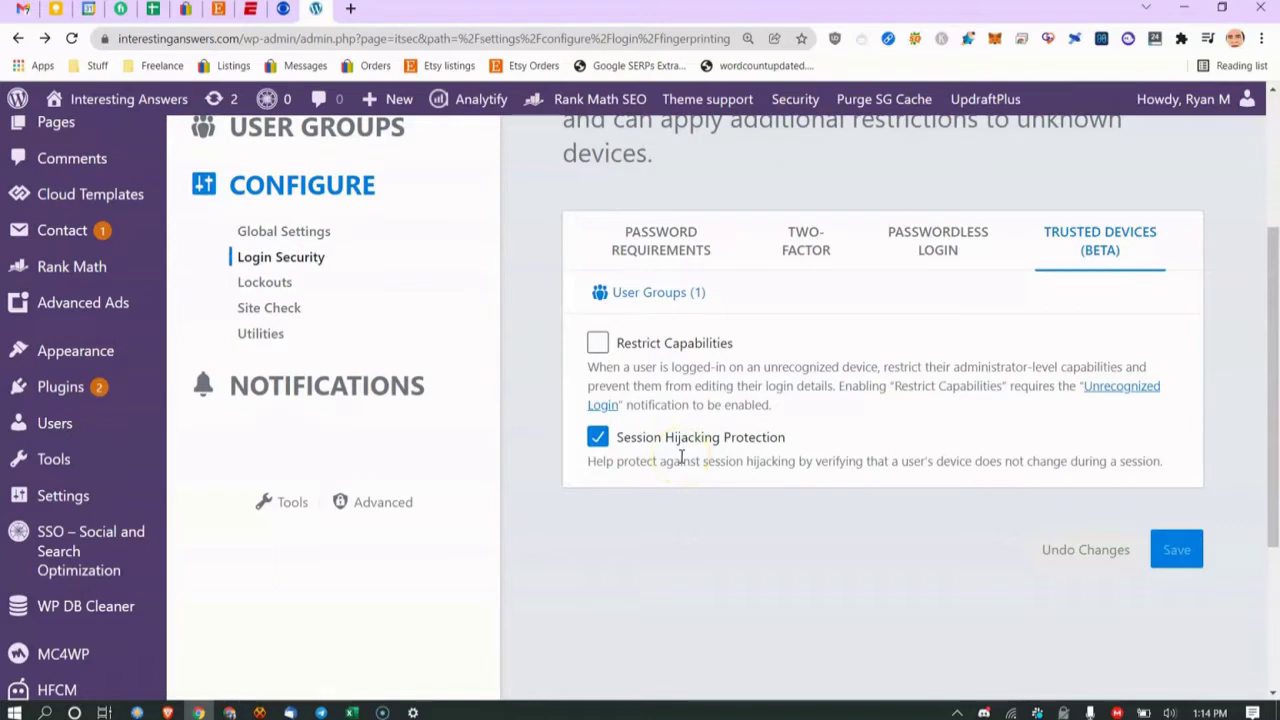
Examine the Restrict Capabilities and Session Hijacking Protection descriptions in the Trusted Devices (Beta) settings.
{"action": "left_click_drag", "start_coordinate": [838, 461], "coordinate": [864, 459]}
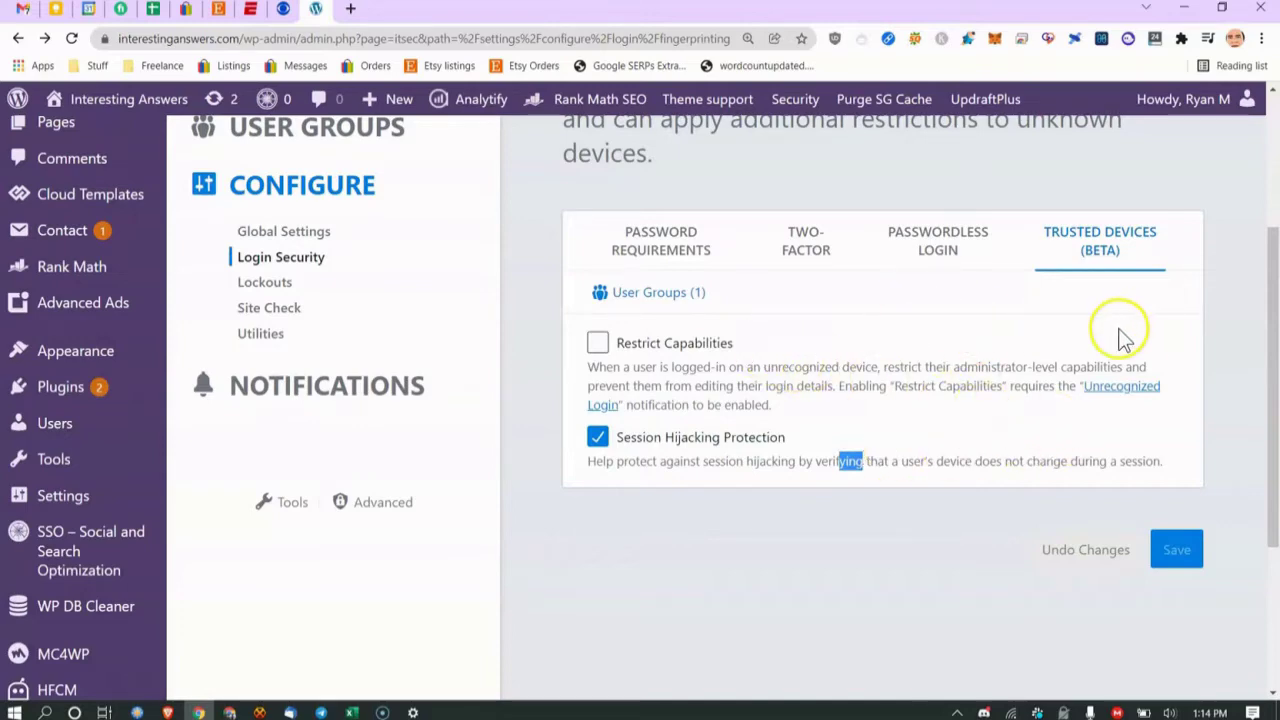
{"action": "scroll", "coordinate": [1123, 338], "scroll_direction": "up", "scroll_amount": 3}
{"action": "scroll", "coordinate": [1118, 337], "scroll_direction": "down", "scroll_amount": 3}
{"action": "scroll", "coordinate": [1118, 337], "scroll_direction": "up", "scroll_amount": 3}
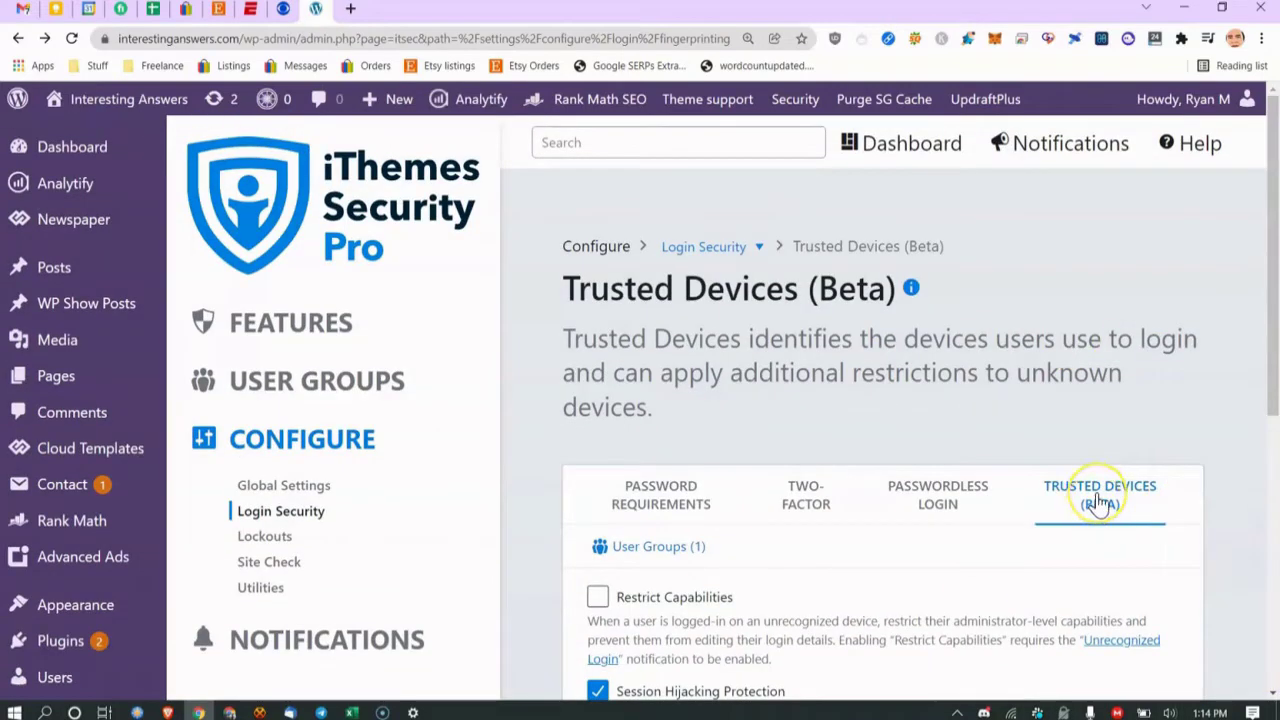
Open the Lockouts settings, look over the Ban Users options, and toggle the Default Ban List off and back on.
{"action": "scroll", "coordinate": [1099, 505], "scroll_direction": "down", "scroll_amount": 3}
{"action": "scroll", "coordinate": [950, 495], "scroll_direction": "up", "scroll_amount": 3}
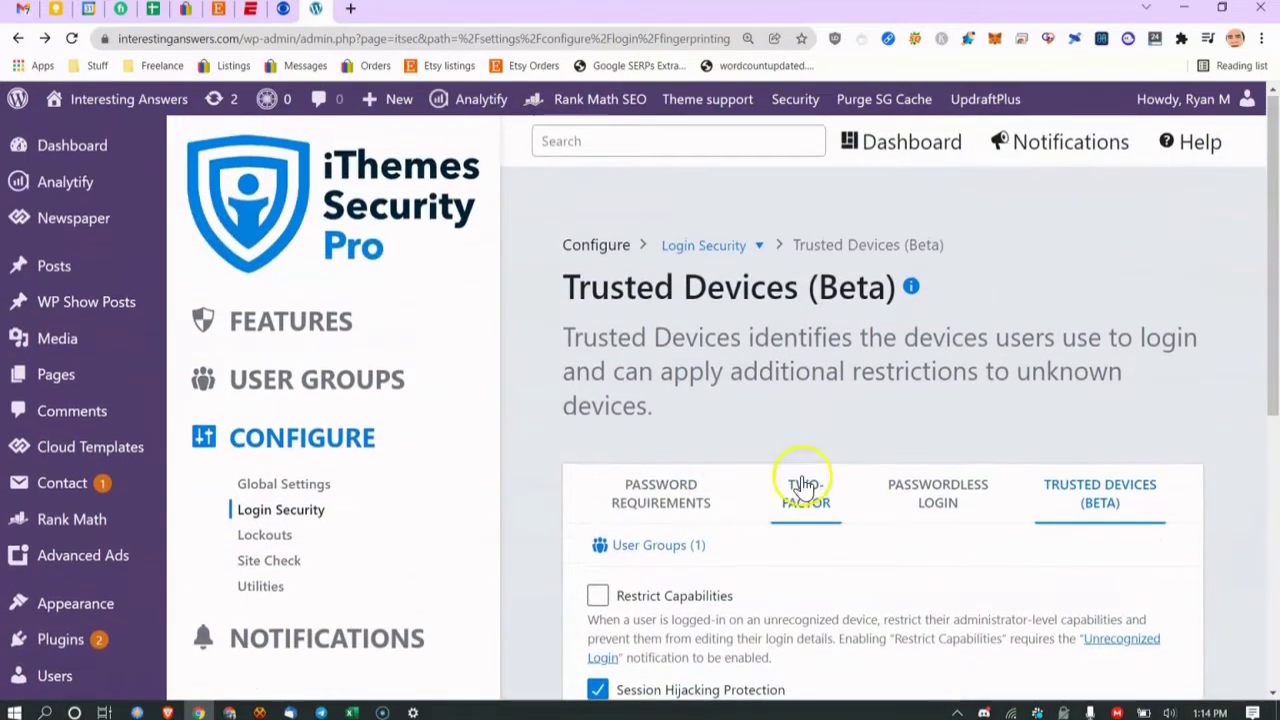
{"action": "left_click", "coordinate": [260, 536]}
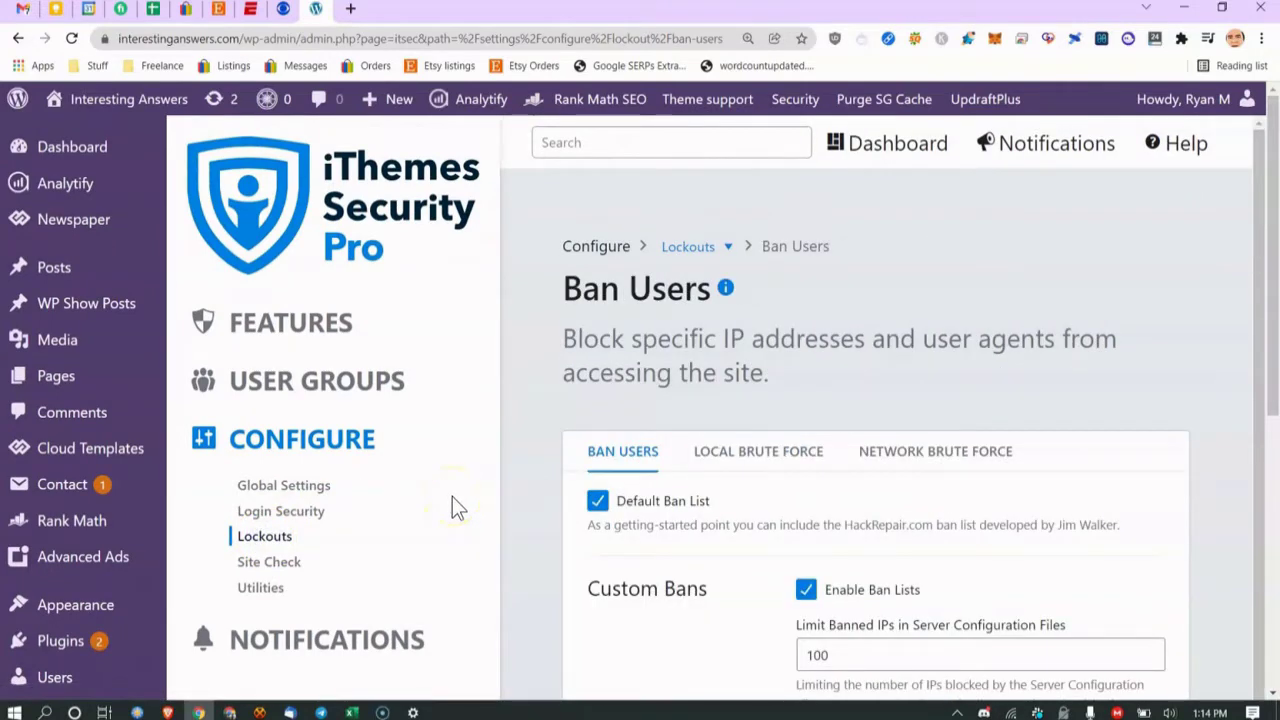
{"action": "scroll", "coordinate": [634, 386], "scroll_direction": "down", "scroll_amount": 1}
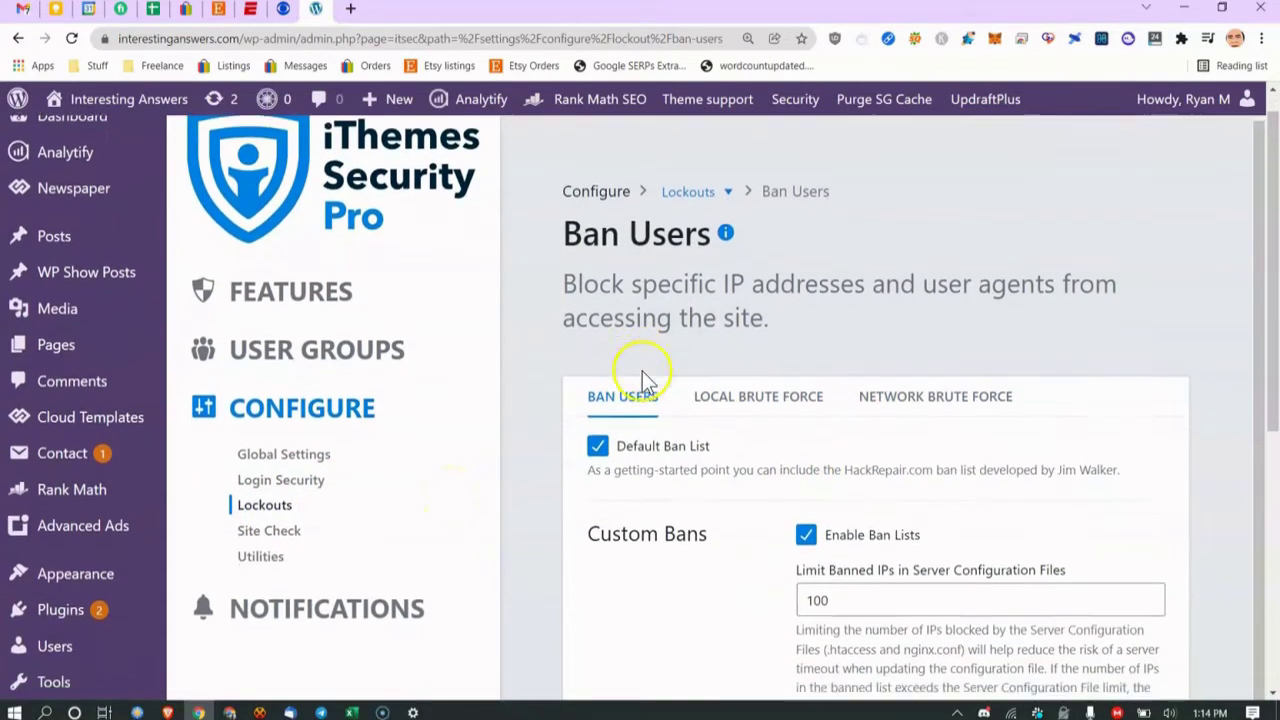
{"action": "scroll", "coordinate": [643, 378], "scroll_direction": "down", "scroll_amount": 2}
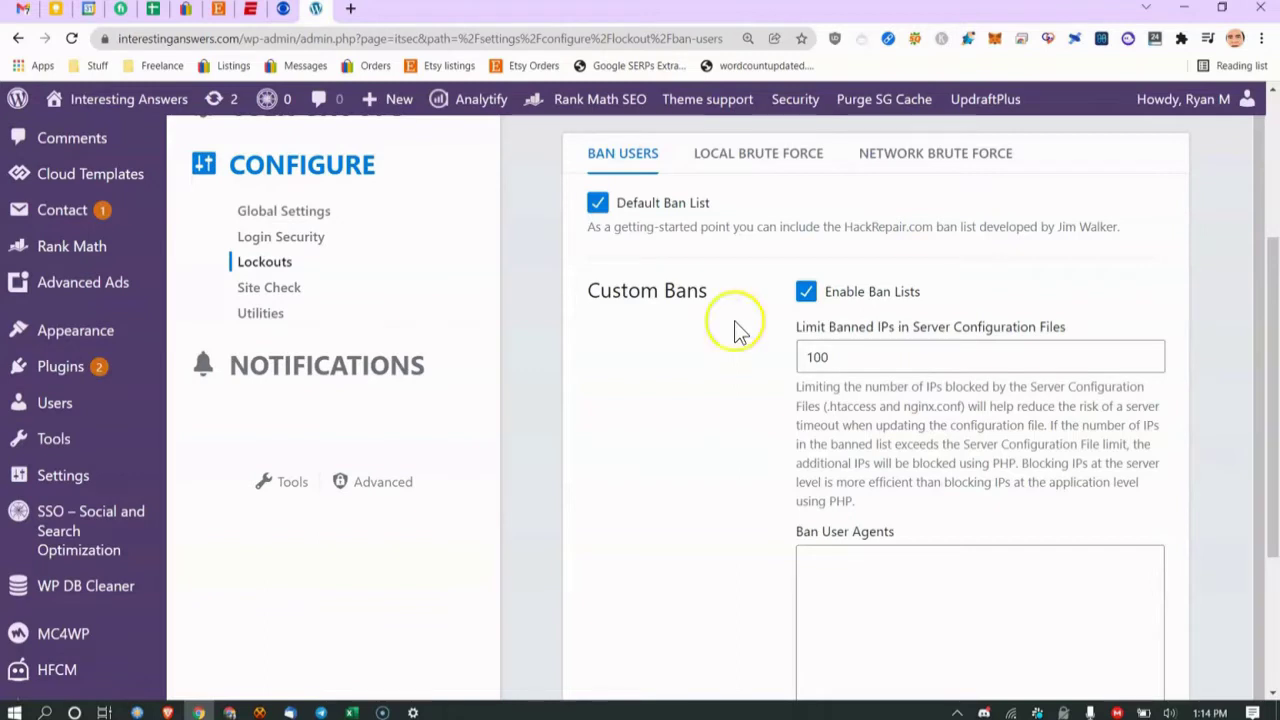
{"action": "left_click", "coordinate": [599, 213]}
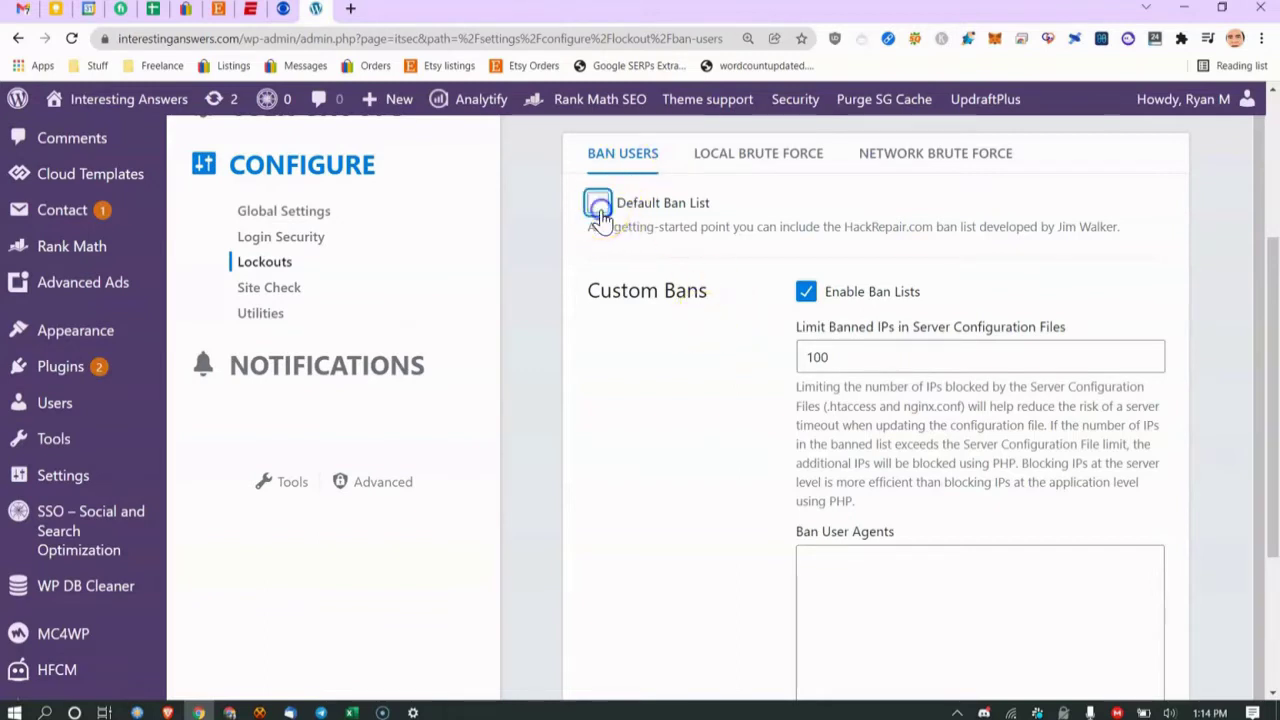
{"action": "left_click", "coordinate": [599, 213]}
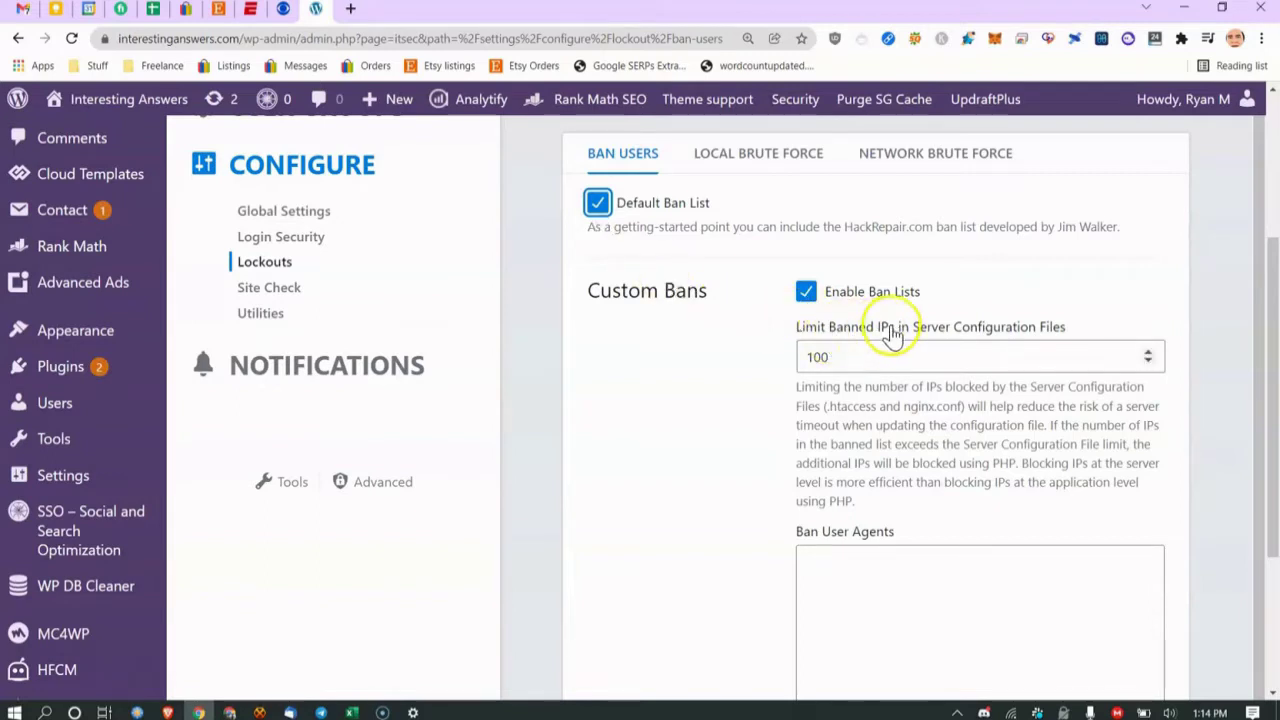
Examine the Limit Banned IPs in Server Configuration Files setting and its description under Custom Bans.
{"action": "left_click", "coordinate": [852, 356]}
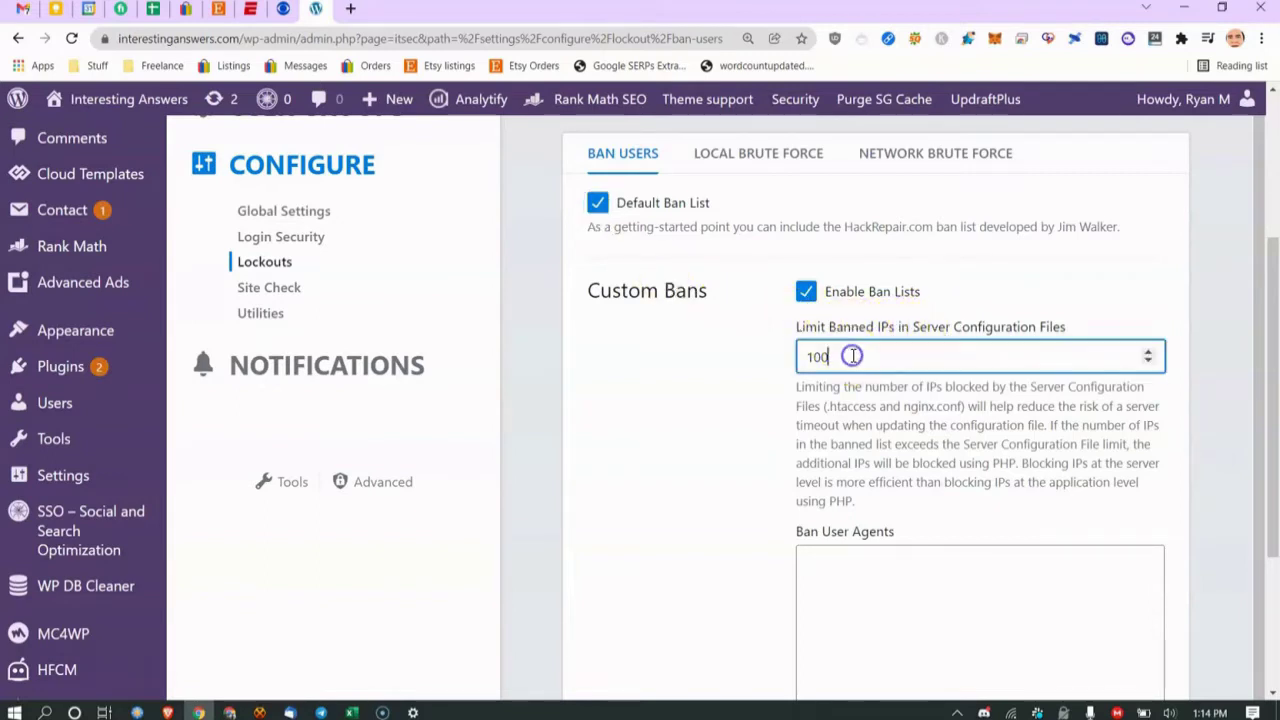
{"action": "left_click", "coordinate": [852, 356]}
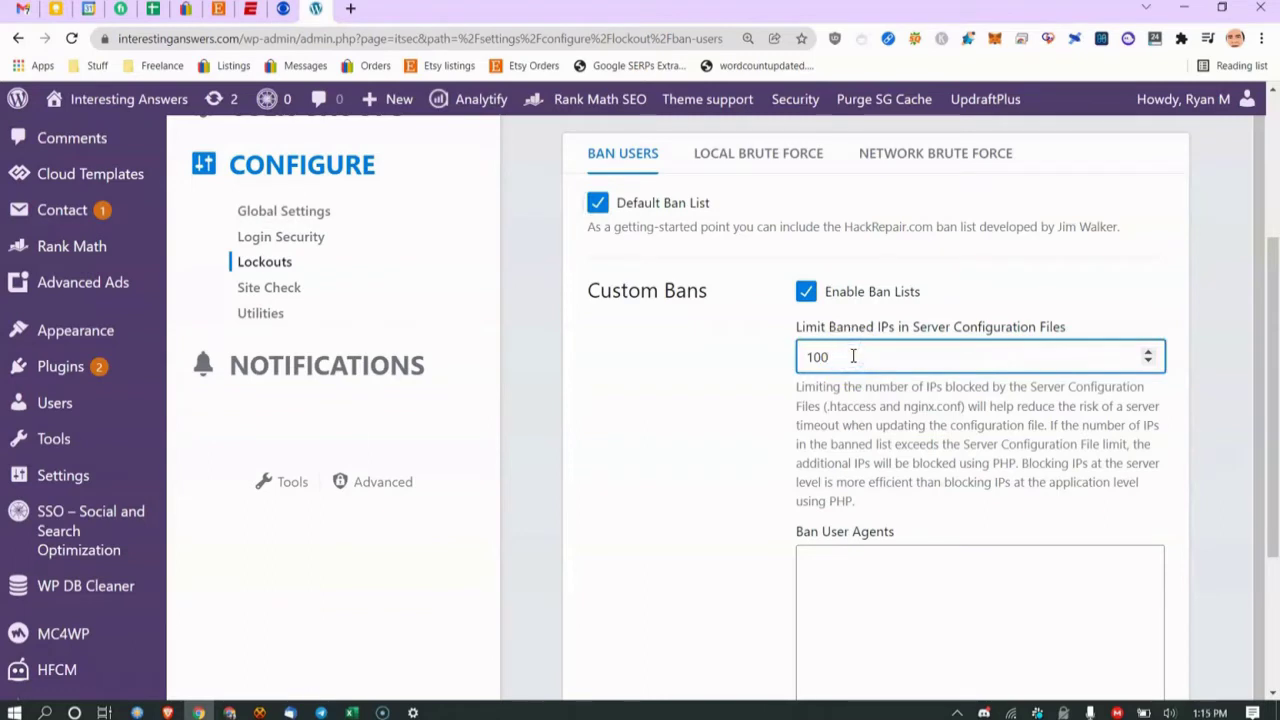
{"action": "double_click", "coordinate": [812, 357]}
{"action": "left_click_drag", "start_coordinate": [907, 444], "coordinate": [998, 449]}
{"action": "left_click", "coordinate": [966, 460]}
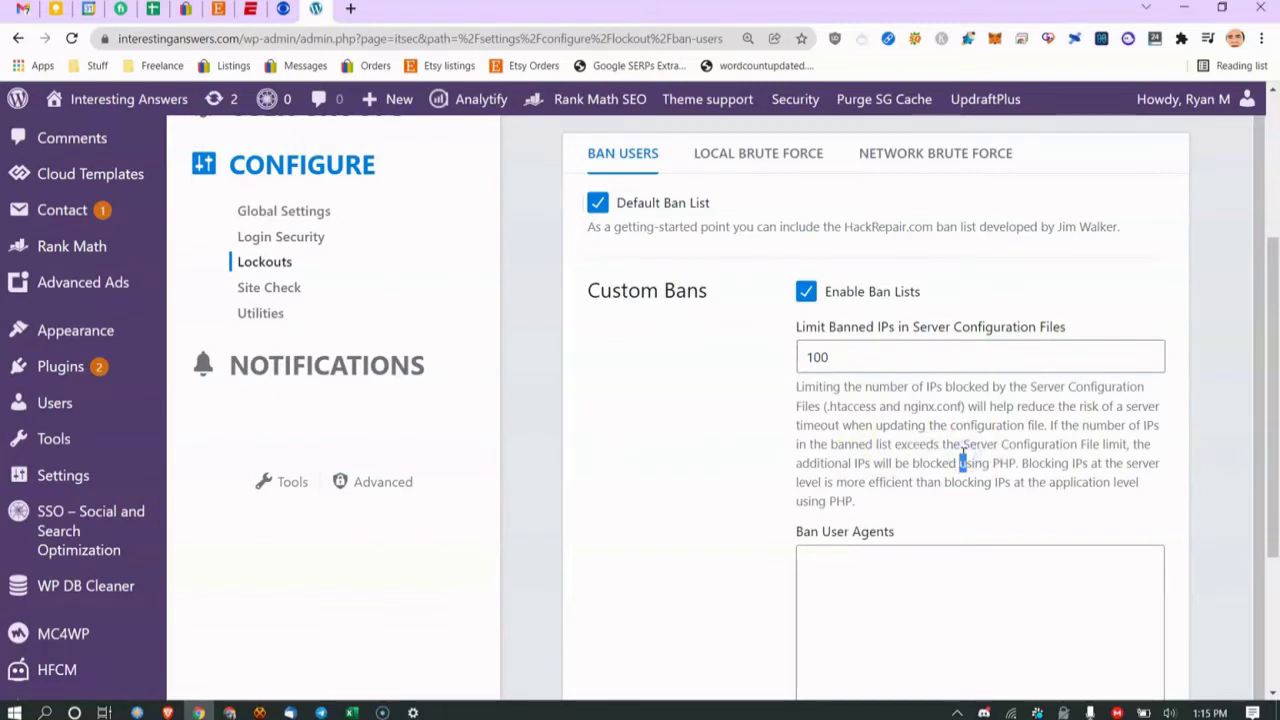
{"action": "left_click", "coordinate": [990, 450]}
{"action": "left_click_drag", "start_coordinate": [882, 482], "coordinate": [901, 482]}
{"action": "left_click", "coordinate": [917, 352]}
{"action": "left_click", "coordinate": [923, 423]}
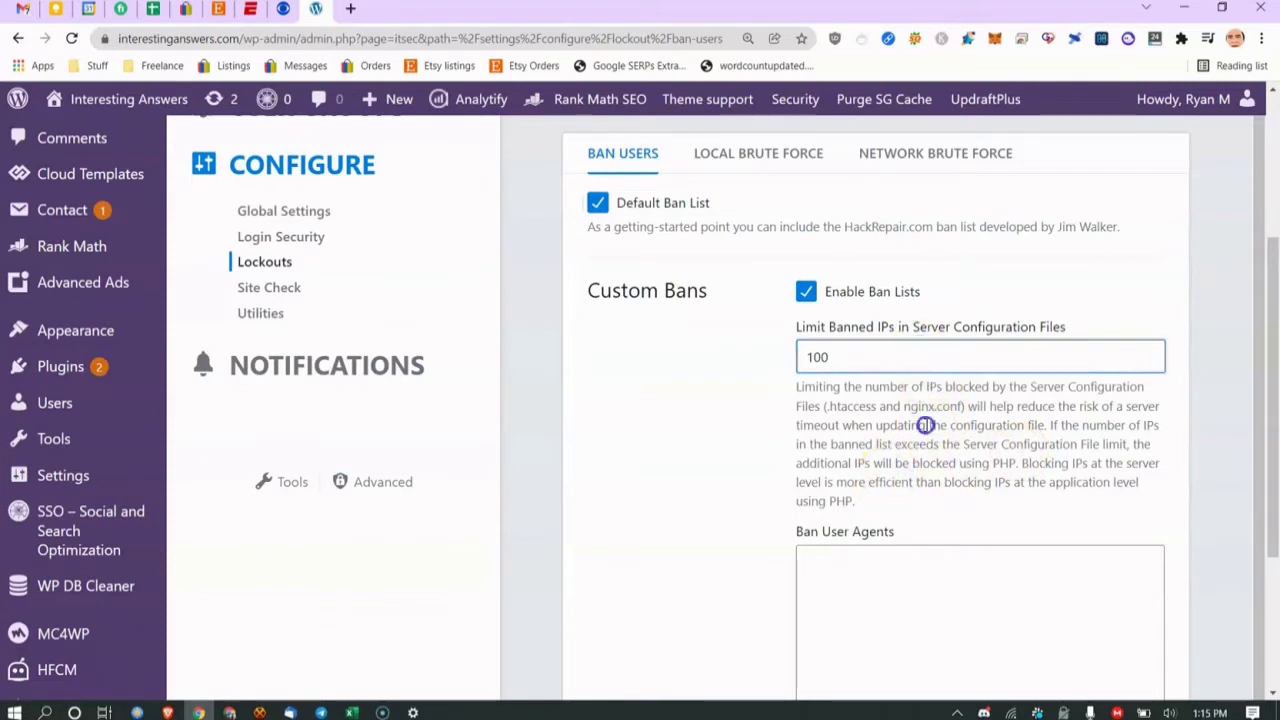
Try a limit of 50 for banned IPs in server configuration files and restore it to 100.
{"action": "left_click_drag", "start_coordinate": [900, 360], "coordinate": [704, 345]}
{"action": "key", "text": "BackSpace"}
{"action": "type", "text": "50"}
{"action": "key", "text": "BackSpace"}
{"action": "key", "text": "BackSpace"}
{"action": "type", "text": "100"}
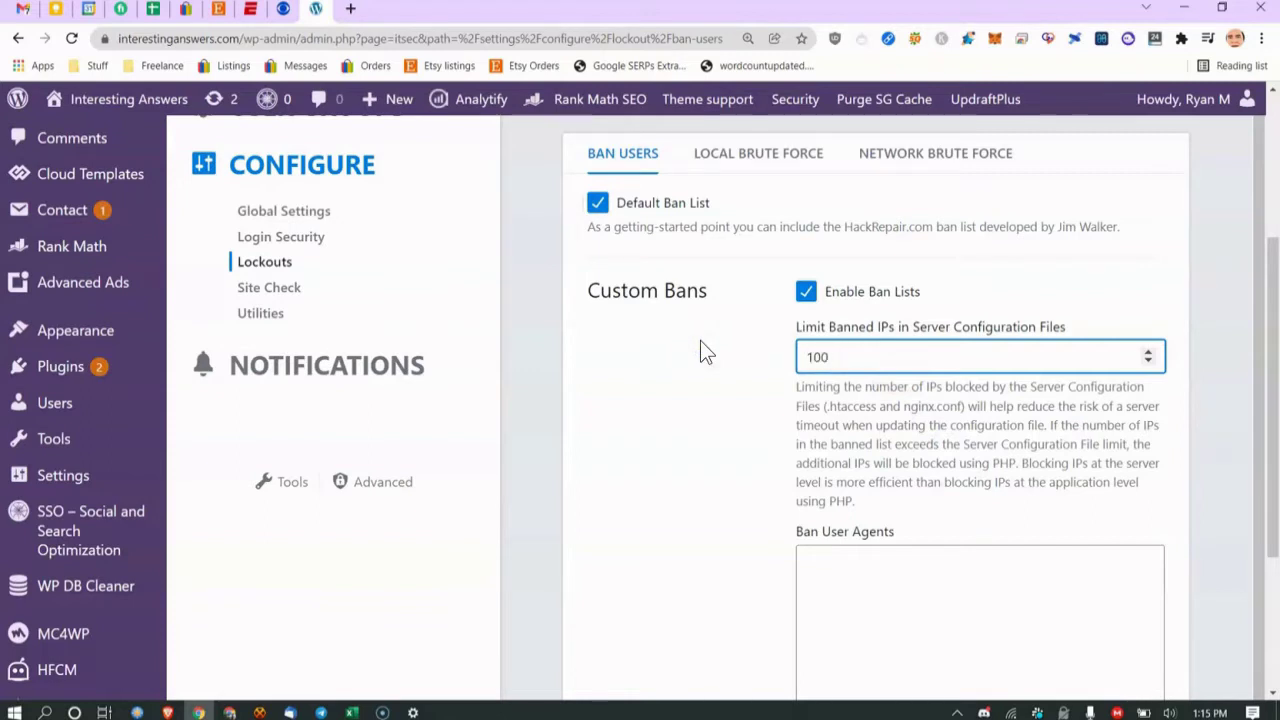
{"action": "left_click", "coordinate": [840, 448]}
{"action": "left_click", "coordinate": [880, 362]}
{"action": "left_click", "coordinate": [866, 426]}
{"action": "left_click", "coordinate": [870, 380]}
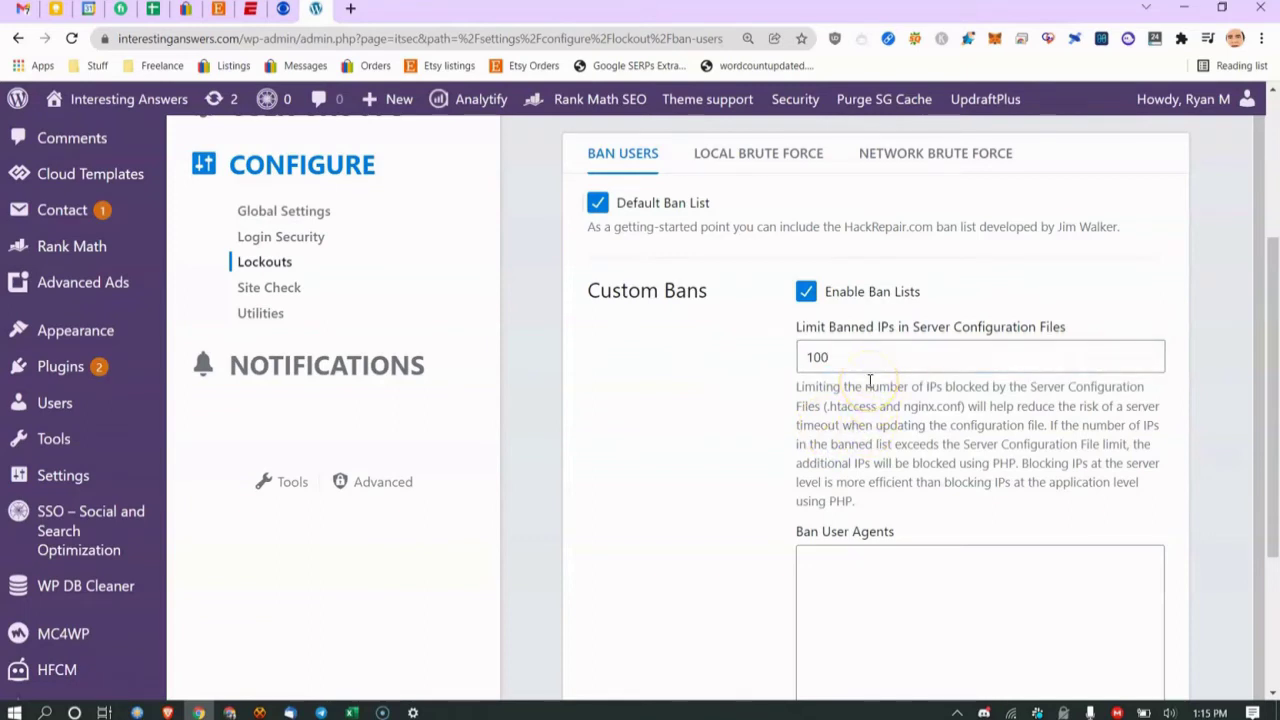
Set the limit of banned IPs in server configuration files to 93 and place the cursor in the Ban User Agents list.
{"action": "double_click", "coordinate": [874, 356]}
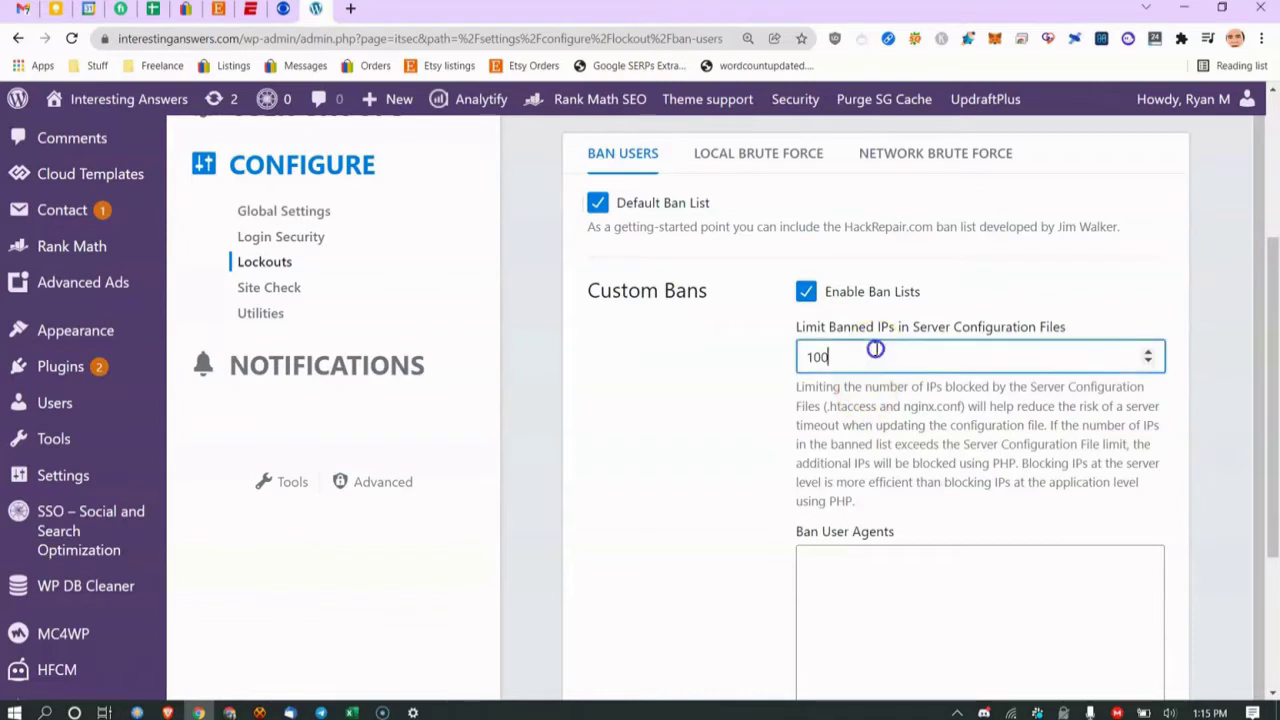
{"action": "type", "text": "93"}
{"action": "scroll", "coordinate": [694, 437], "scroll_direction": "down", "scroll_amount": 1}
{"action": "left_click", "coordinate": [916, 434]}
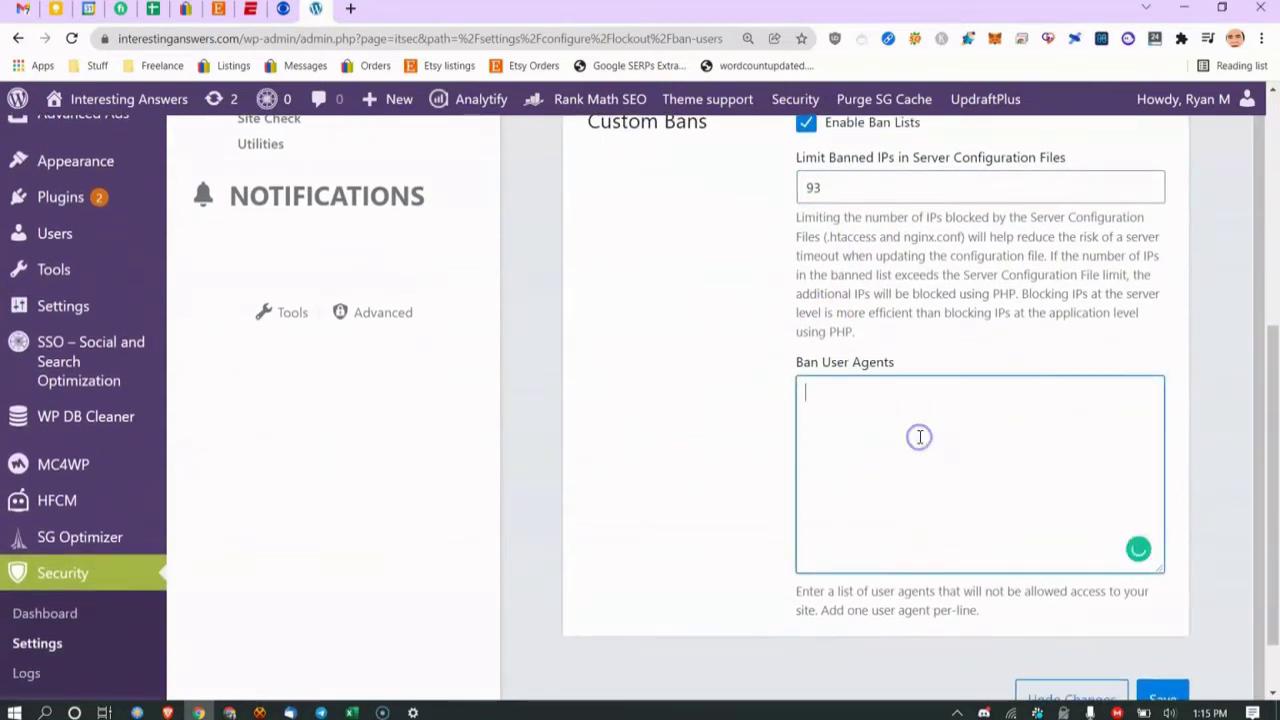
Load interestinganswers.com in a new incognito browser window.
{"action": "left_click", "coordinate": [351, 9]}
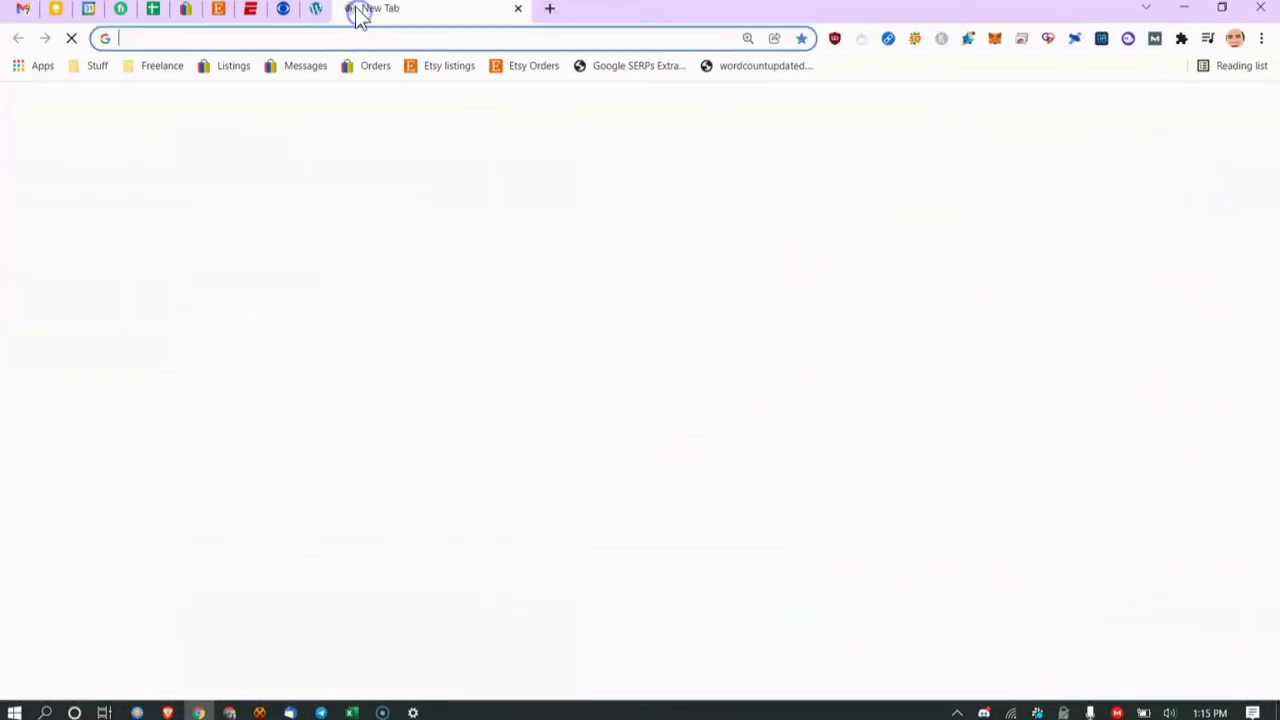
{"action": "left_click", "coordinate": [1262, 38]}
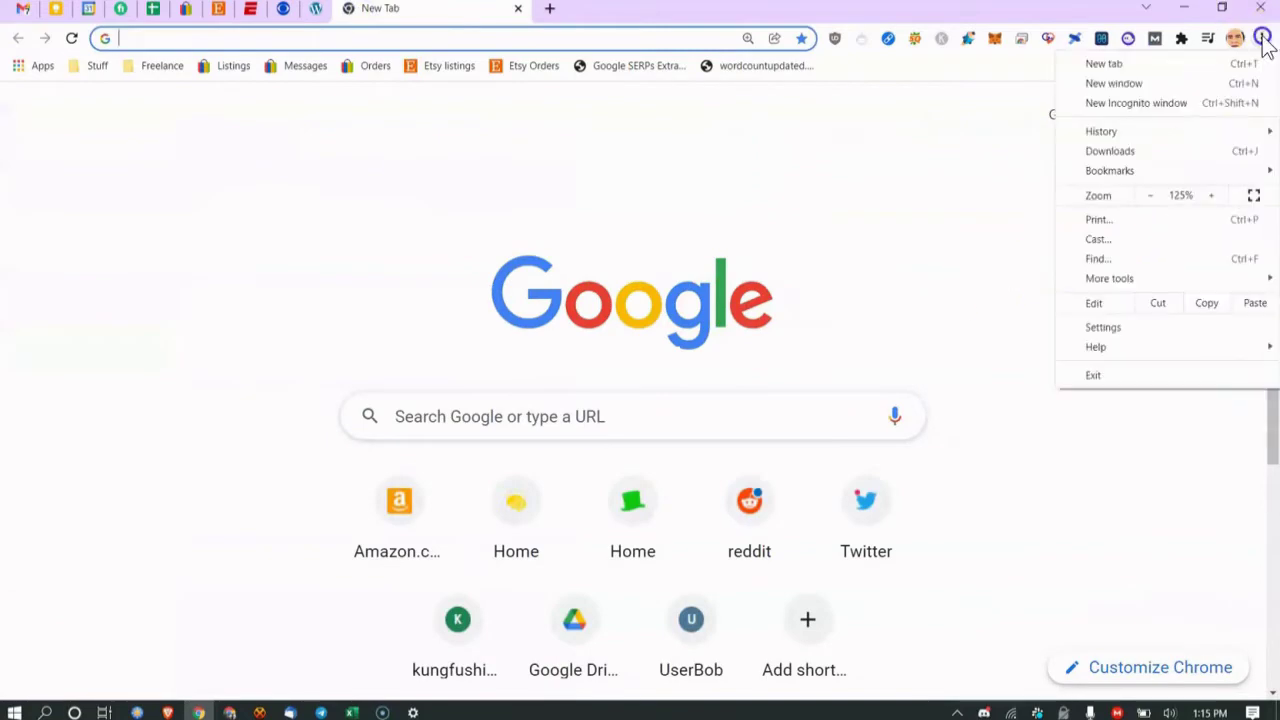
{"action": "left_click", "coordinate": [1226, 100]}
{"action": "type", "text": "interestinganswers.com"}
{"action": "key", "text": "Return"}
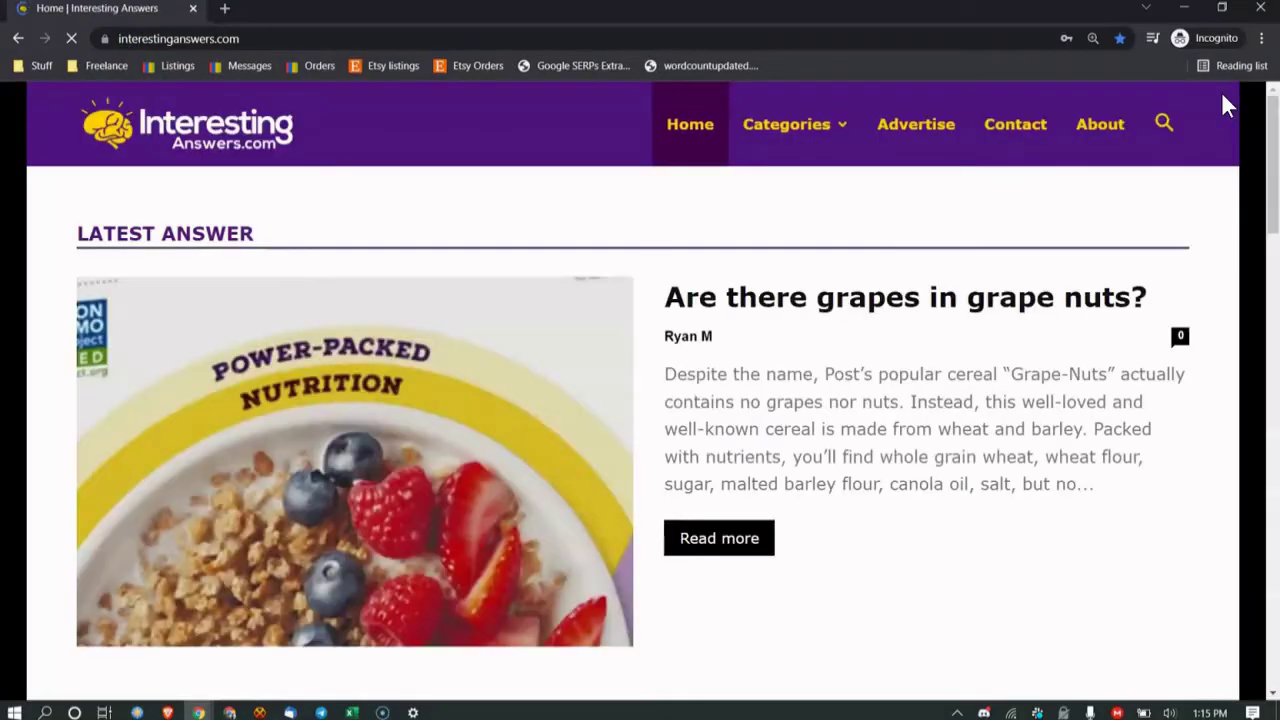
Reload the site with the developer tools' network log open and find the user-agent string in the main page's request headers.
{"action": "key", "text": "ctrl+shift+i"}
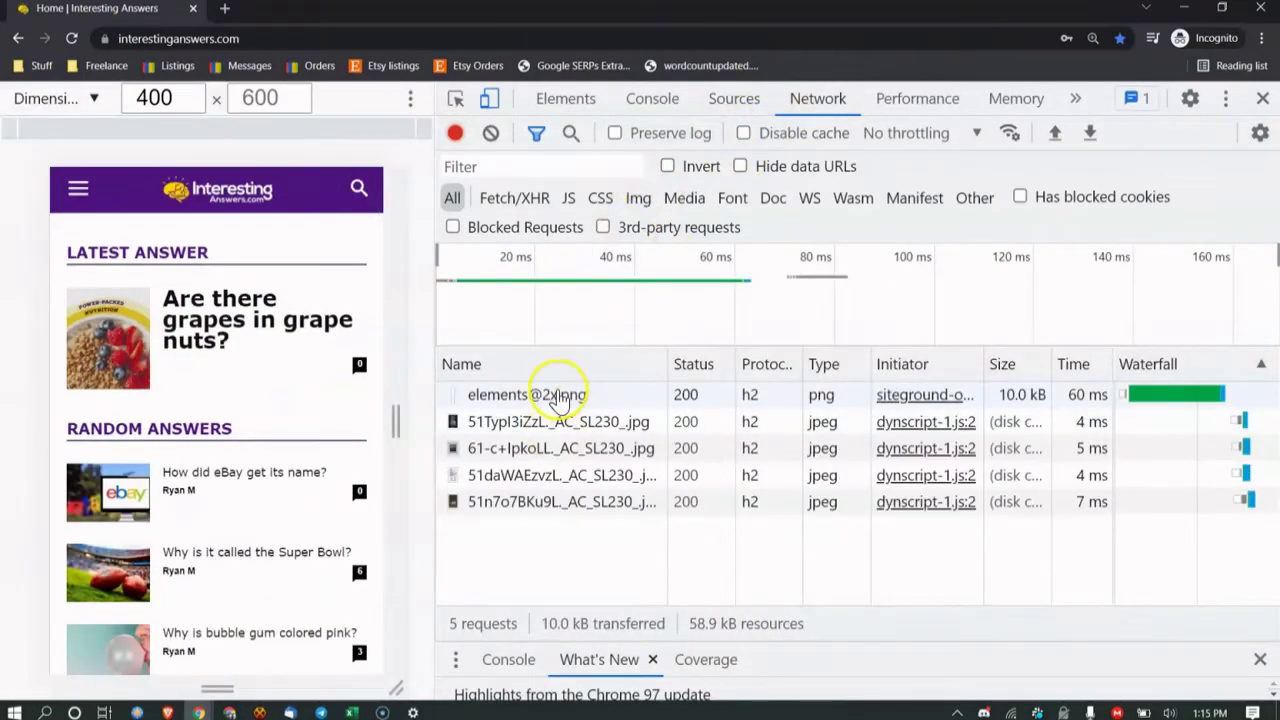
{"action": "left_click", "coordinate": [72, 38]}
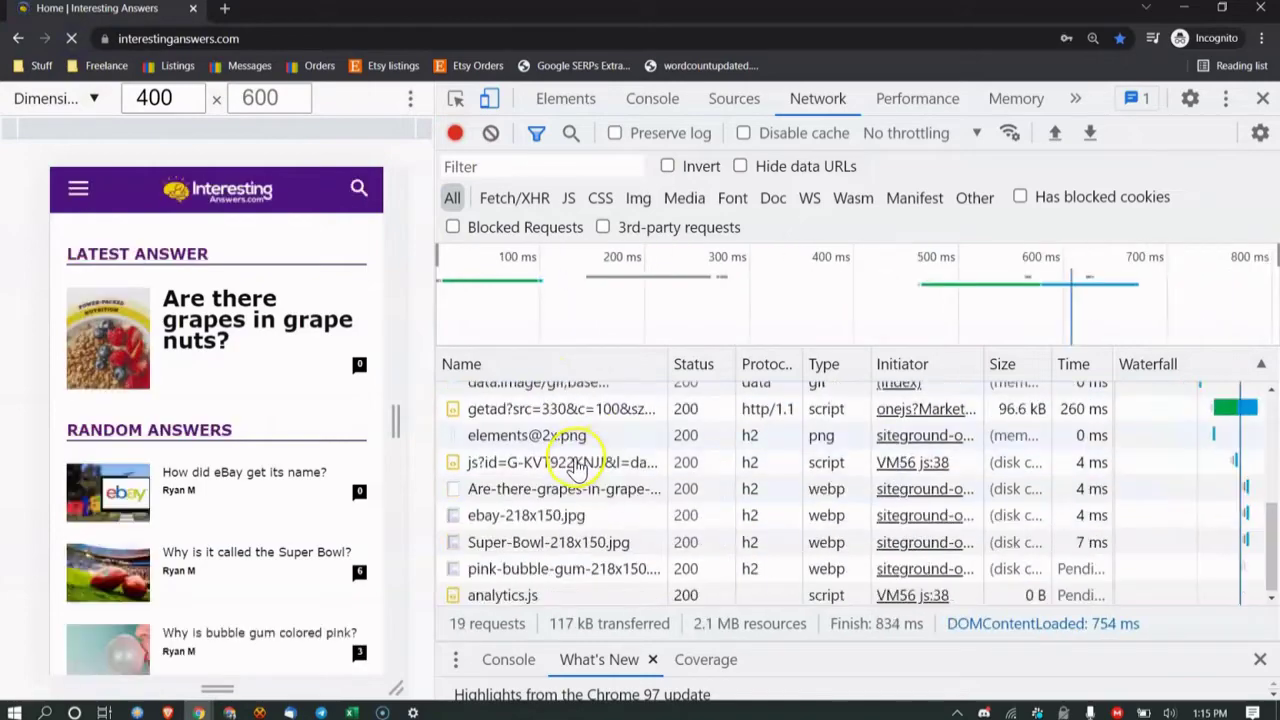
{"action": "scroll", "coordinate": [578, 470], "scroll_direction": "up", "scroll_amount": 5}
{"action": "left_click", "coordinate": [605, 394]}
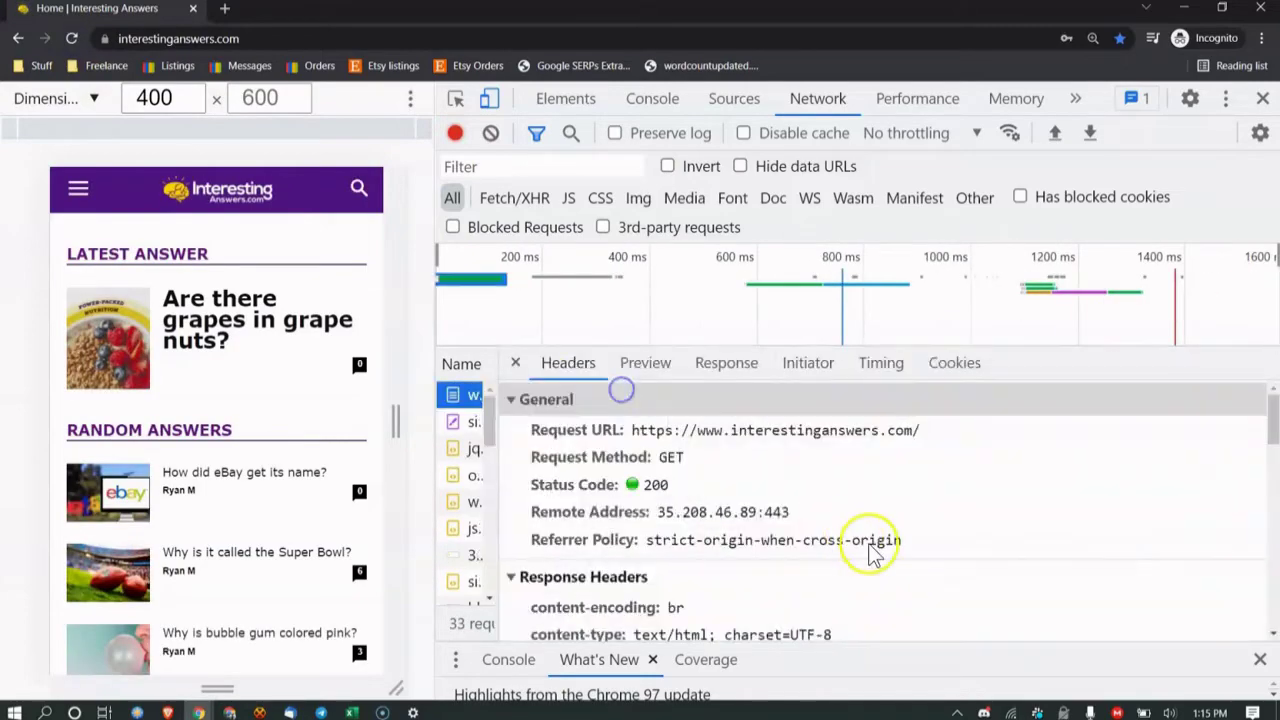
{"action": "scroll", "coordinate": [840, 530], "scroll_direction": "down", "scroll_amount": 10}
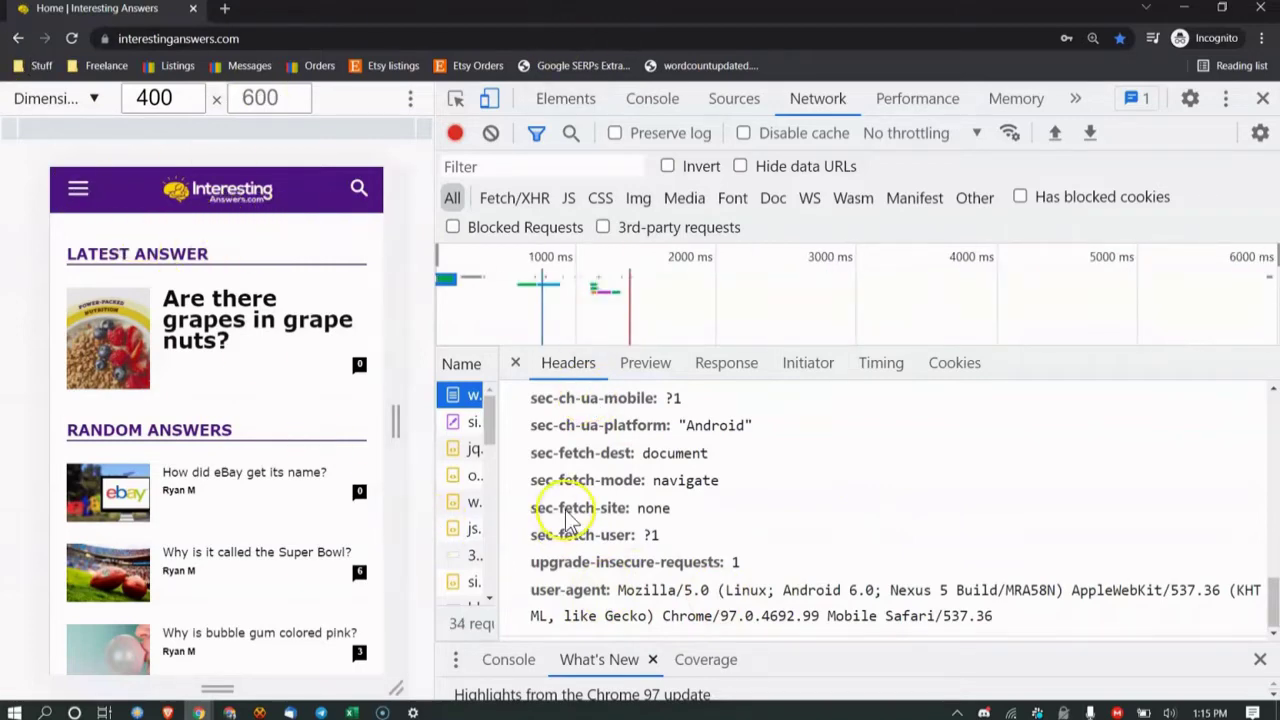
{"action": "triple_click", "coordinate": [650, 600]}
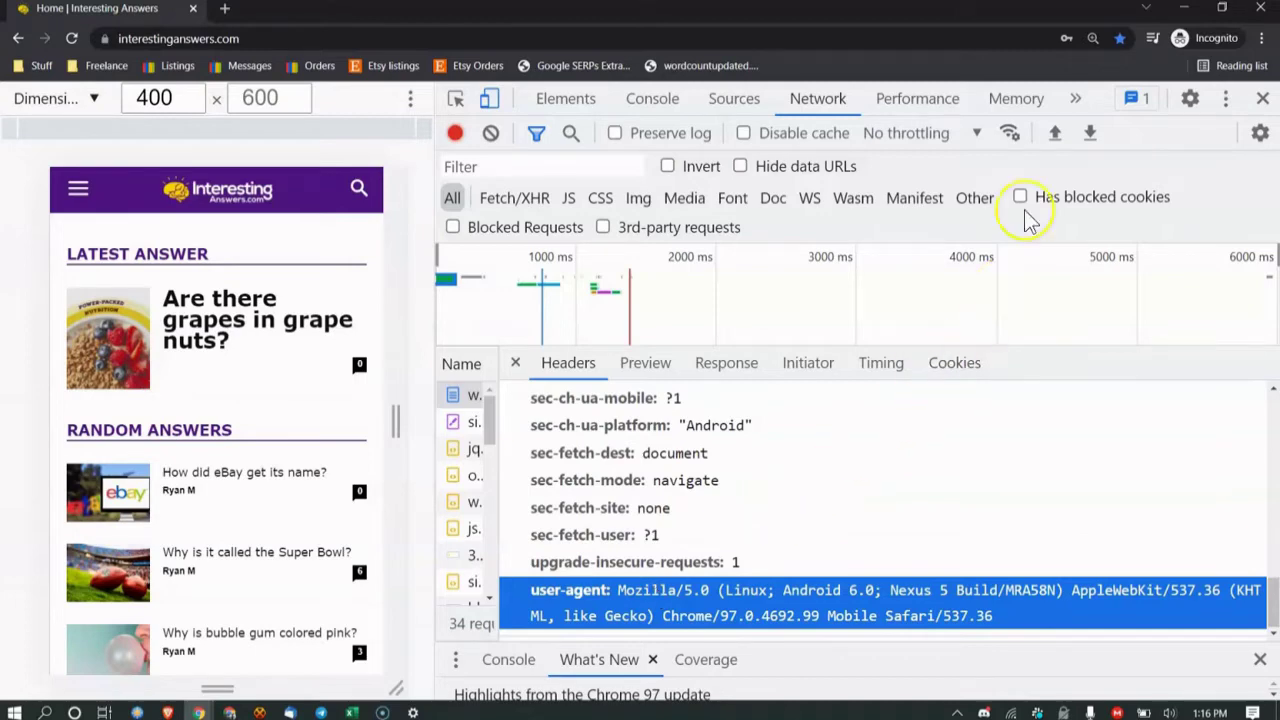
Return to the WordPress Ban Users settings and look over the Ban User Agents list and remaining options.
{"action": "left_click", "coordinate": [1183, 14]}
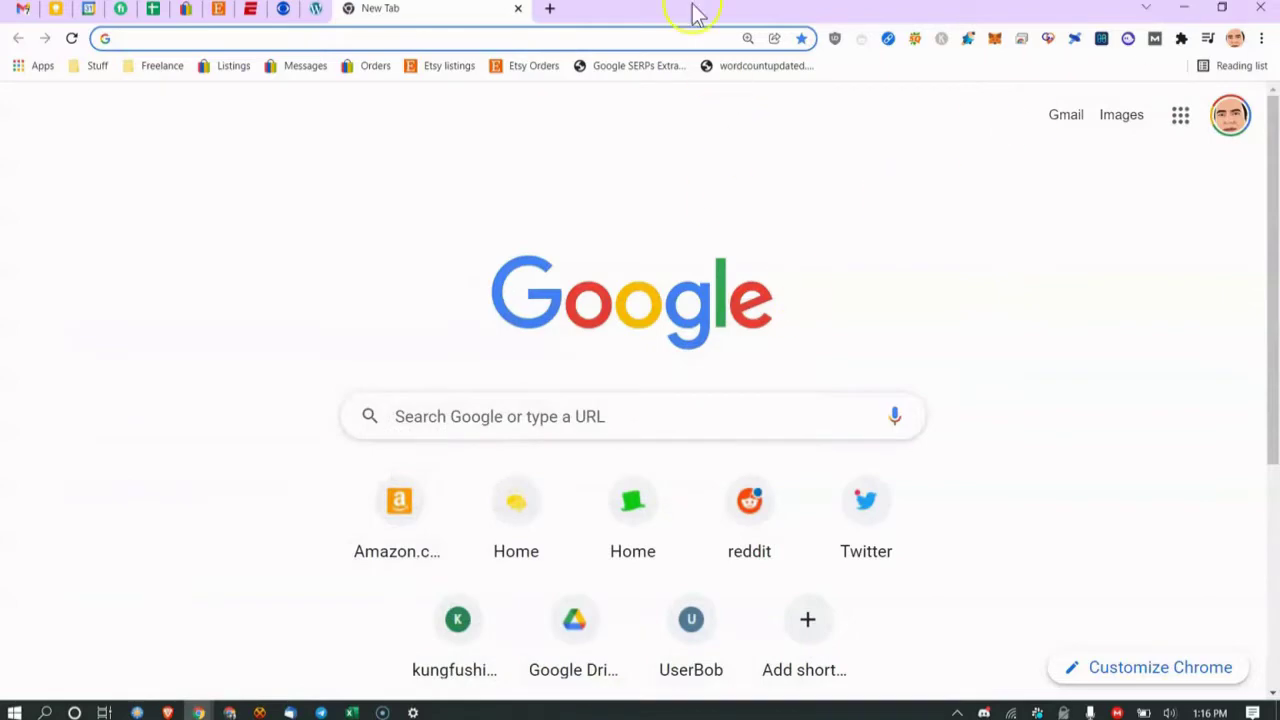
{"action": "left_click", "coordinate": [318, 10]}
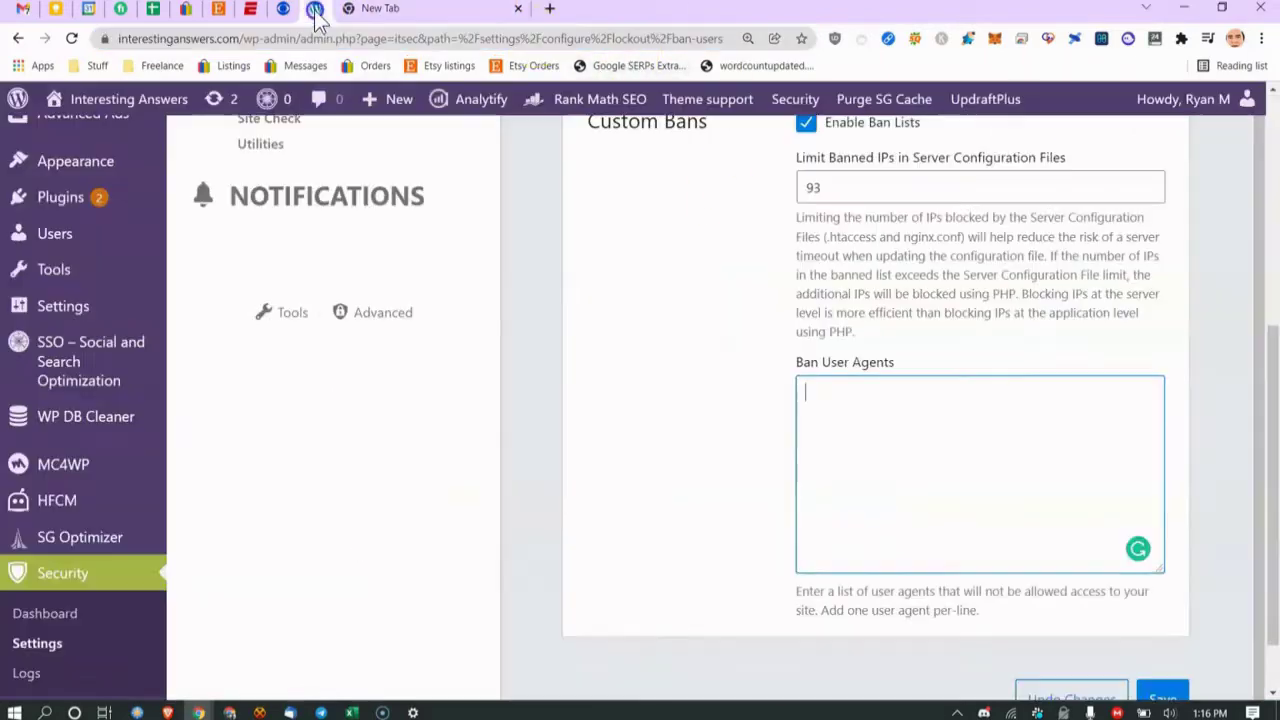
{"action": "scroll", "coordinate": [785, 420], "scroll_direction": "down", "scroll_amount": 2}
{"action": "scroll", "coordinate": [897, 460], "scroll_direction": "up", "scroll_amount": 1}
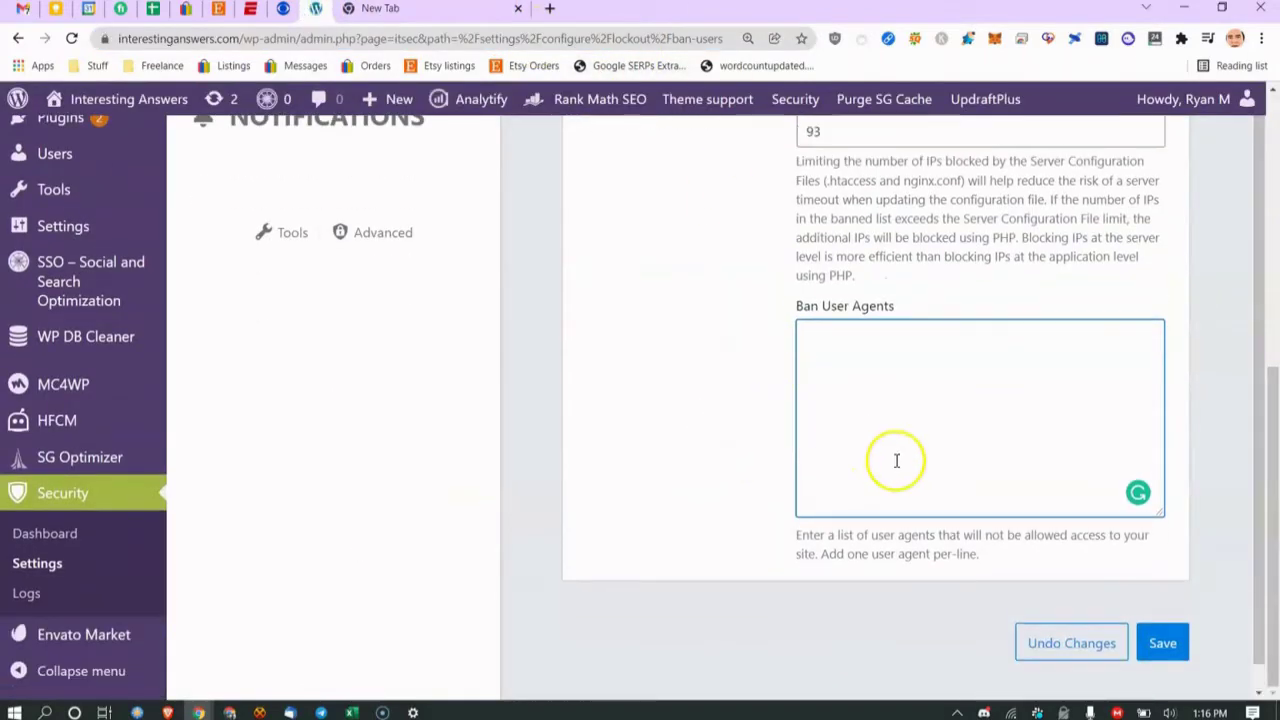
{"action": "scroll", "coordinate": [897, 460], "scroll_direction": "up", "scroll_amount": 5}
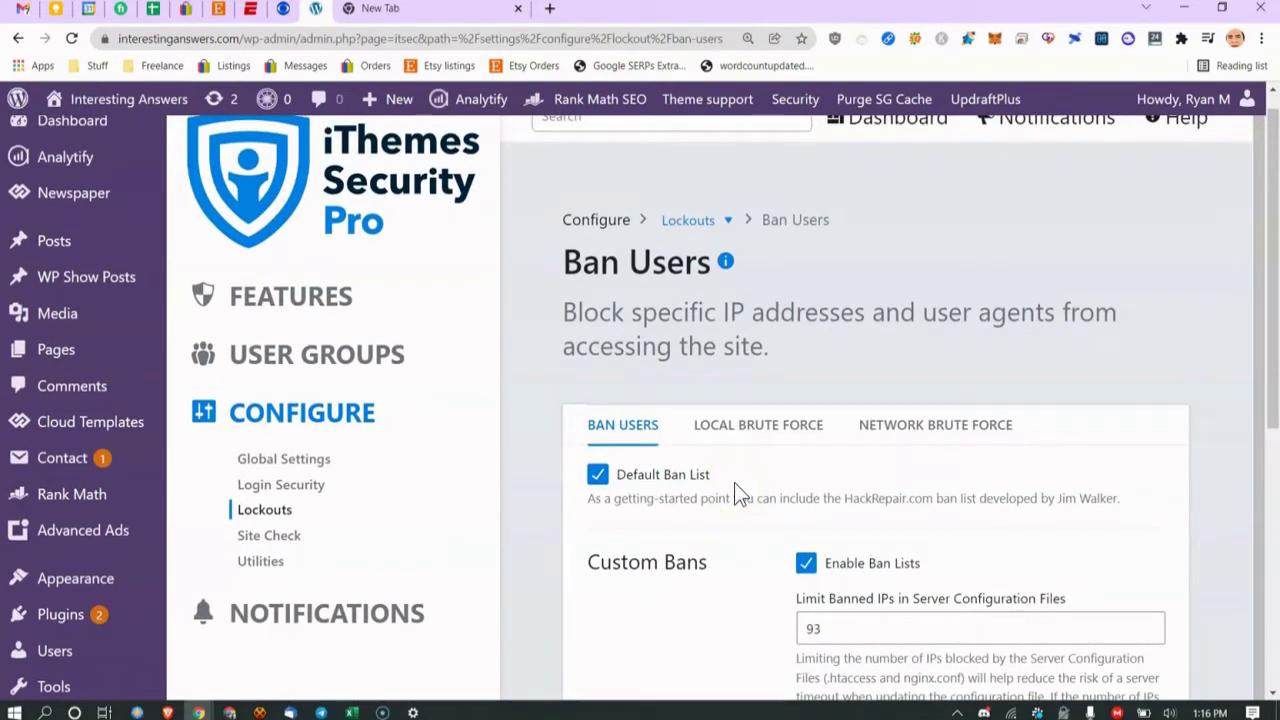
Open the Local Brute Force settings, read the automatic "admin" user ban description, and toggle that option off and back on.
{"action": "left_click", "coordinate": [763, 426]}
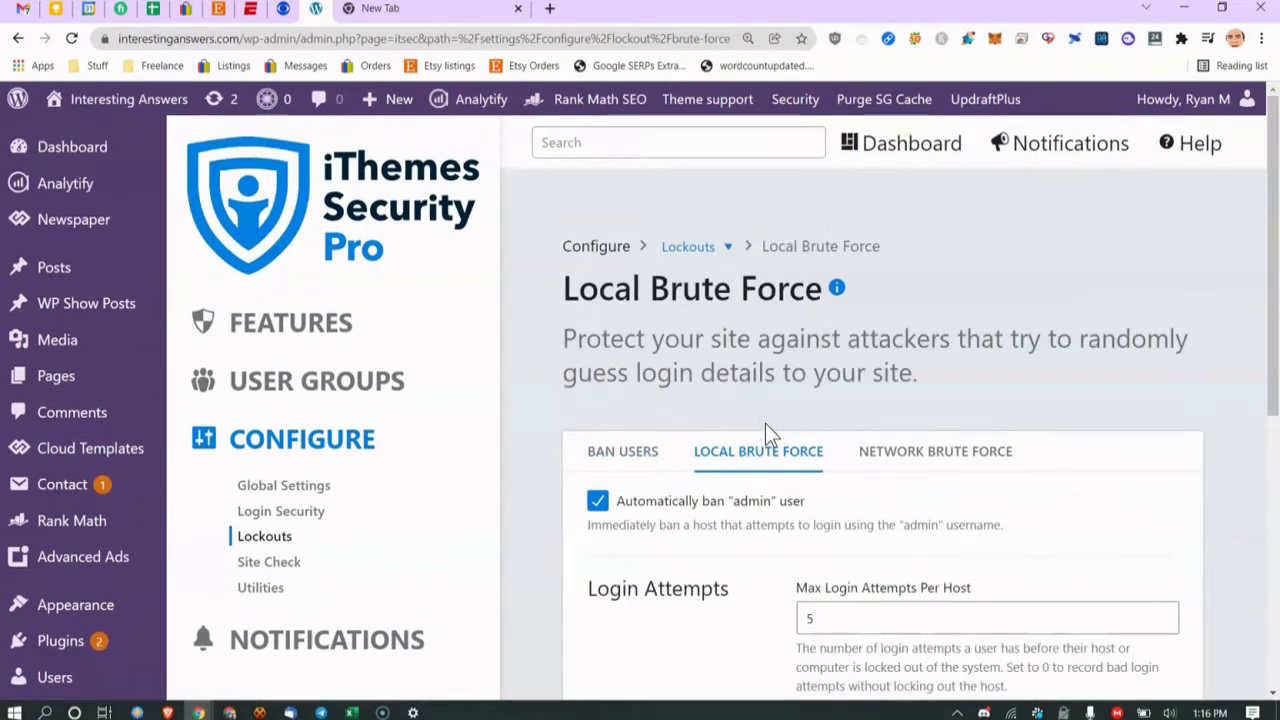
{"action": "scroll", "coordinate": [766, 430], "scroll_direction": "down", "scroll_amount": 1}
{"action": "left_click", "coordinate": [455, 470]}
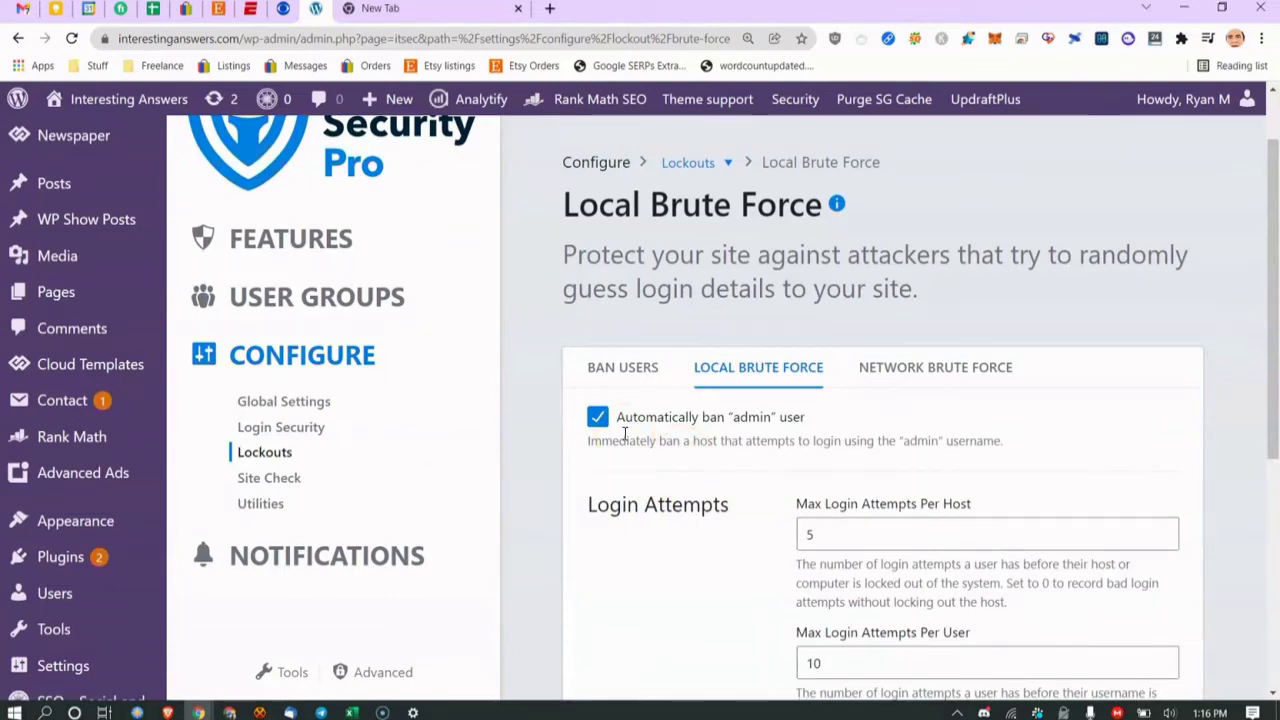
{"action": "left_click_drag", "start_coordinate": [681, 440], "coordinate": [746, 437]}
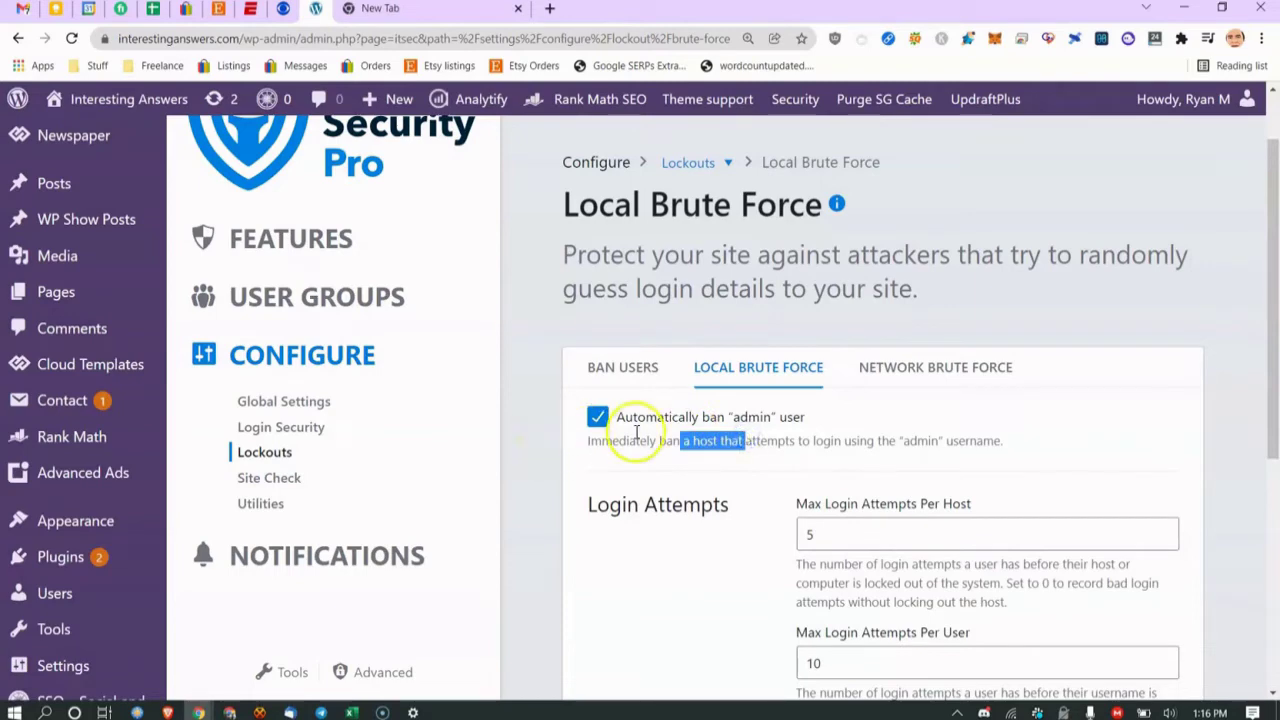
{"action": "left_click", "coordinate": [681, 419]}
{"action": "left_click", "coordinate": [603, 420]}
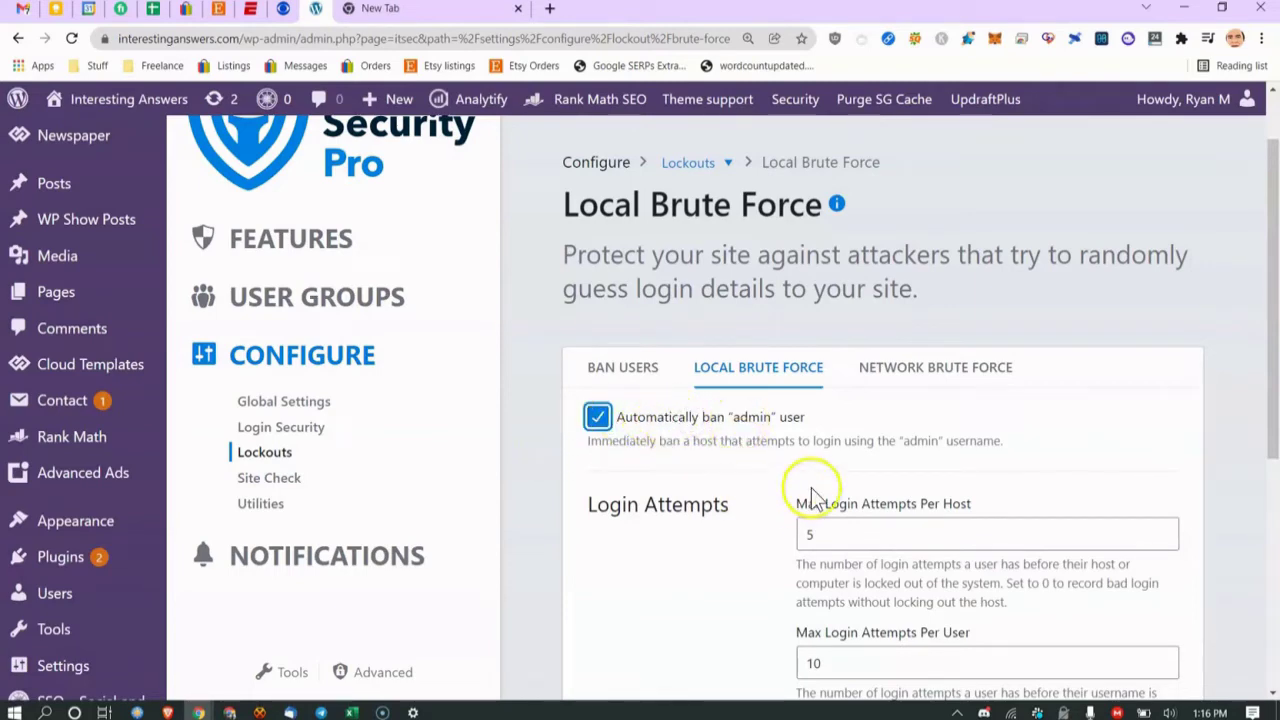
Examine the Login Attempts settings for maximum attempts per host, maximum attempts per user, and minutes to remember bad logins.
{"action": "scroll", "coordinate": [886, 451], "scroll_direction": "down", "scroll_amount": 3}
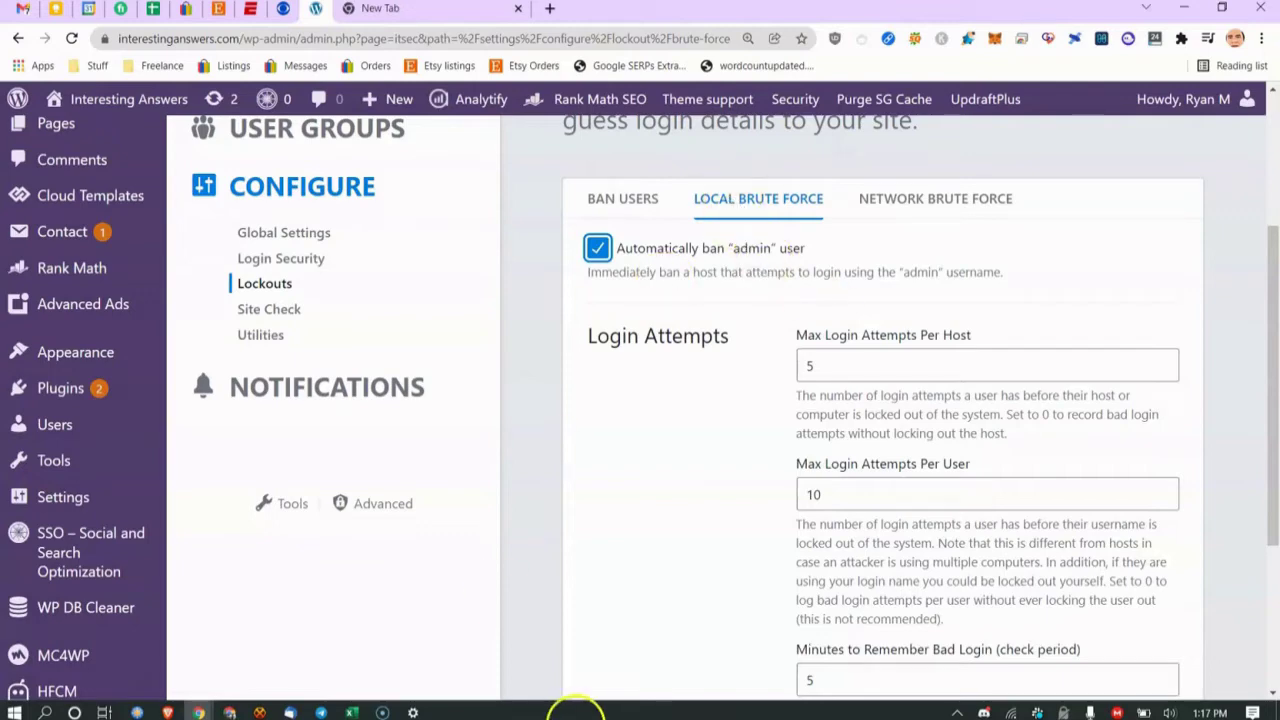
{"action": "left_click", "coordinate": [931, 490]}
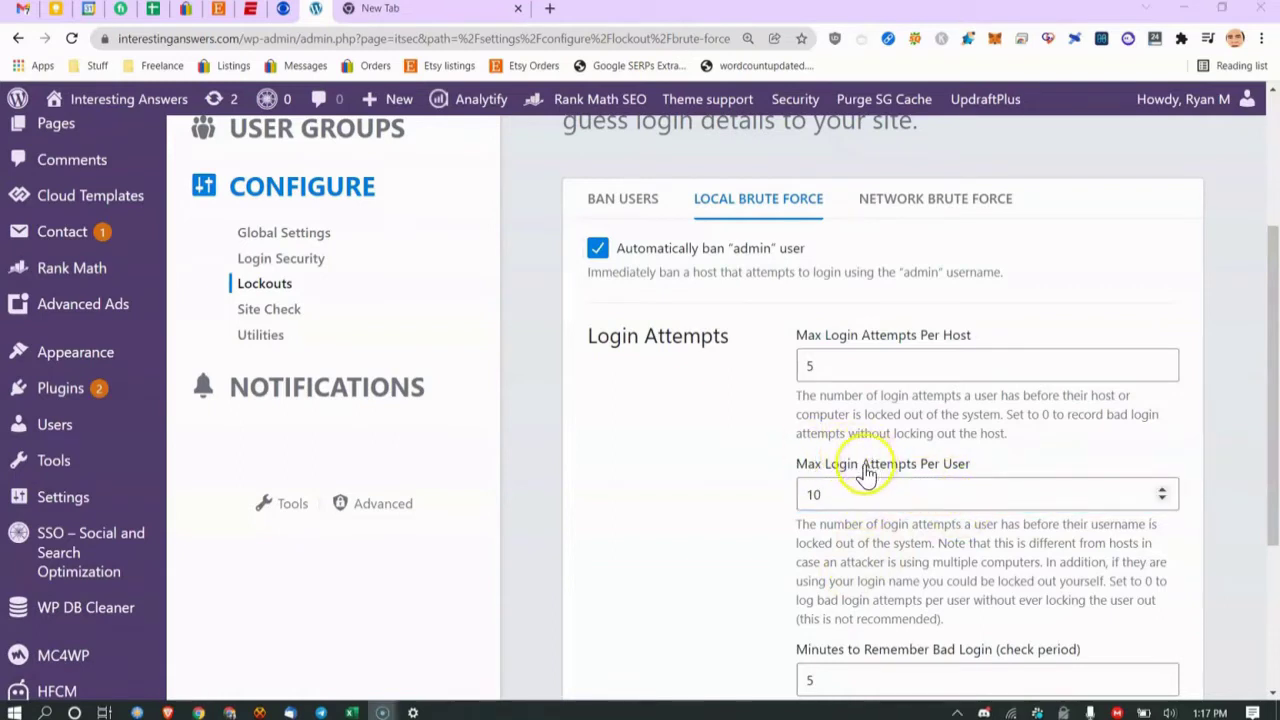
{"action": "left_click", "coordinate": [835, 494]}
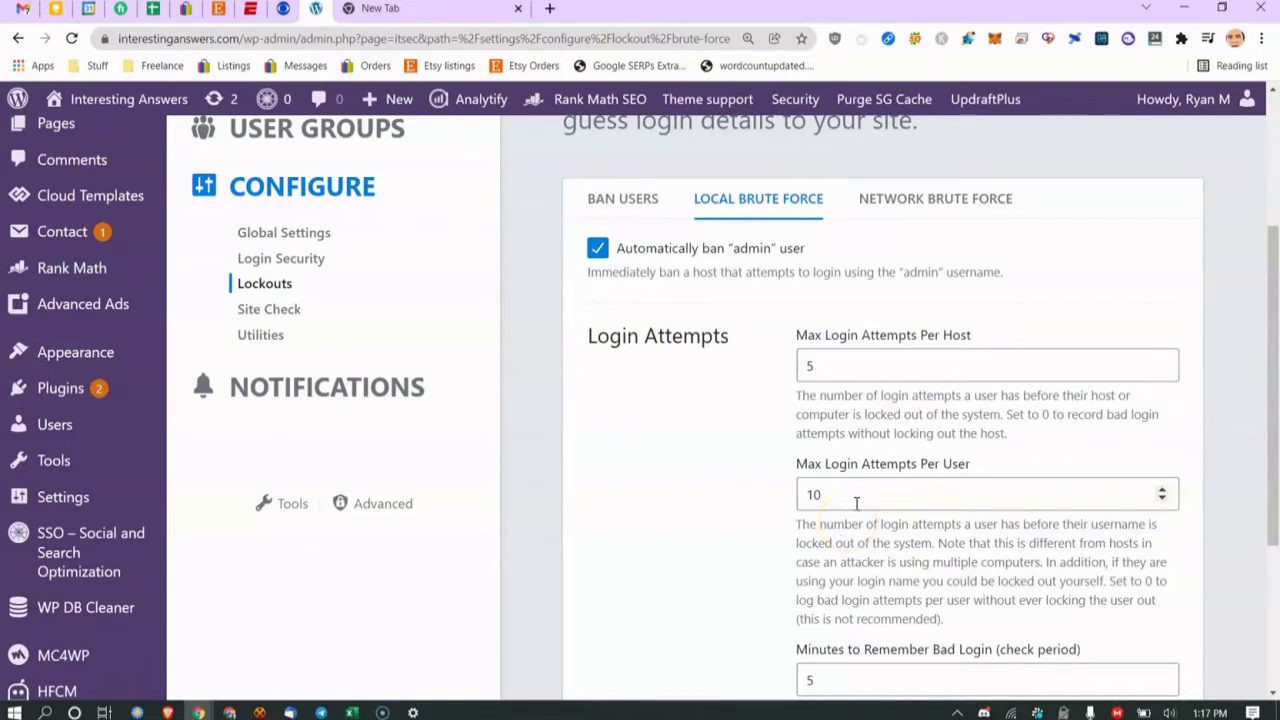
{"action": "scroll", "coordinate": [856, 503], "scroll_direction": "down", "scroll_amount": 2}
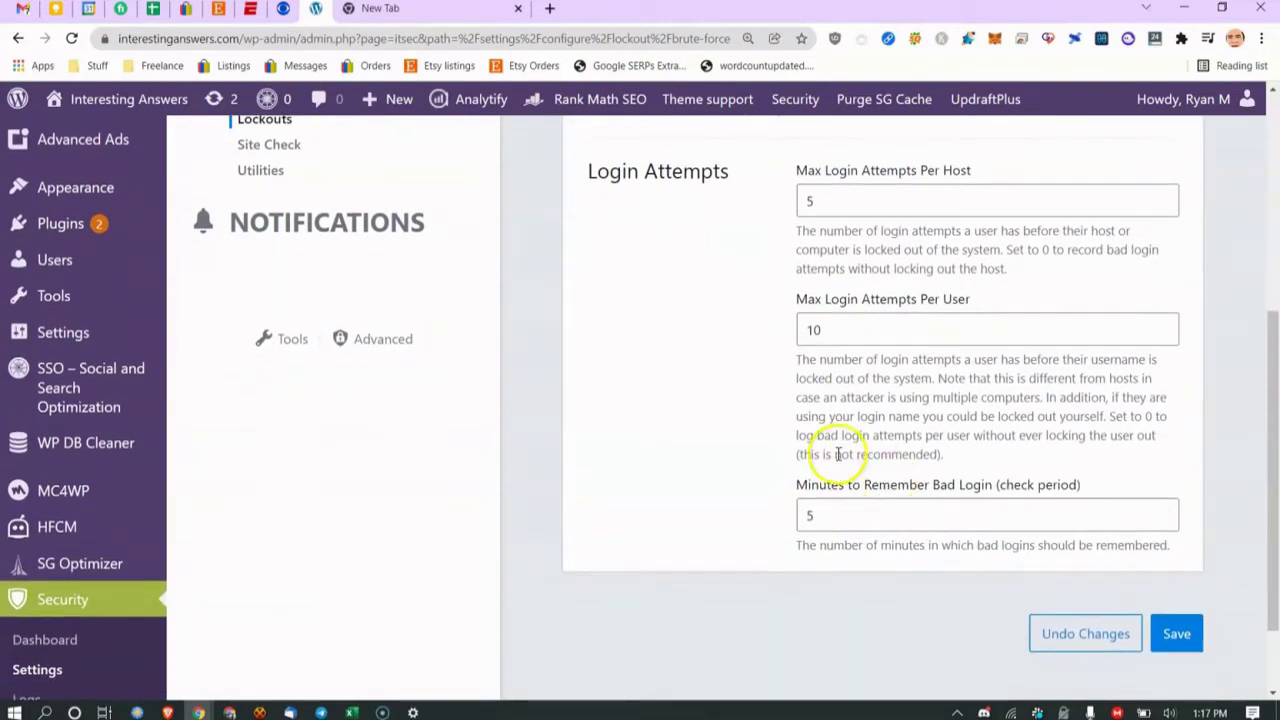
{"action": "left_click_drag", "start_coordinate": [836, 520], "coordinate": [790, 524]}
{"action": "left_click", "coordinate": [770, 578]}
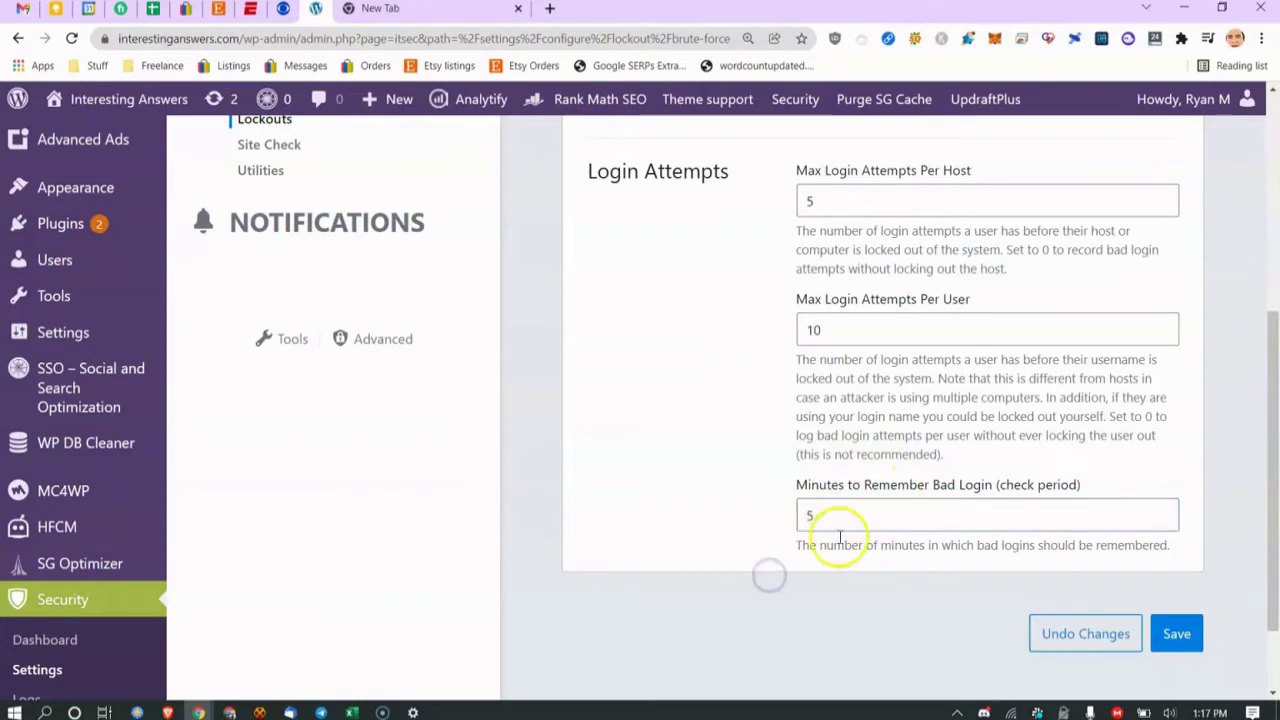
Look over the Local Brute Force page again, from the automatic "admin" user ban through the login attempt limits.
{"action": "scroll", "coordinate": [840, 536], "scroll_direction": "up", "scroll_amount": 4}
{"action": "scroll", "coordinate": [843, 509], "scroll_direction": "down", "scroll_amount": 3}
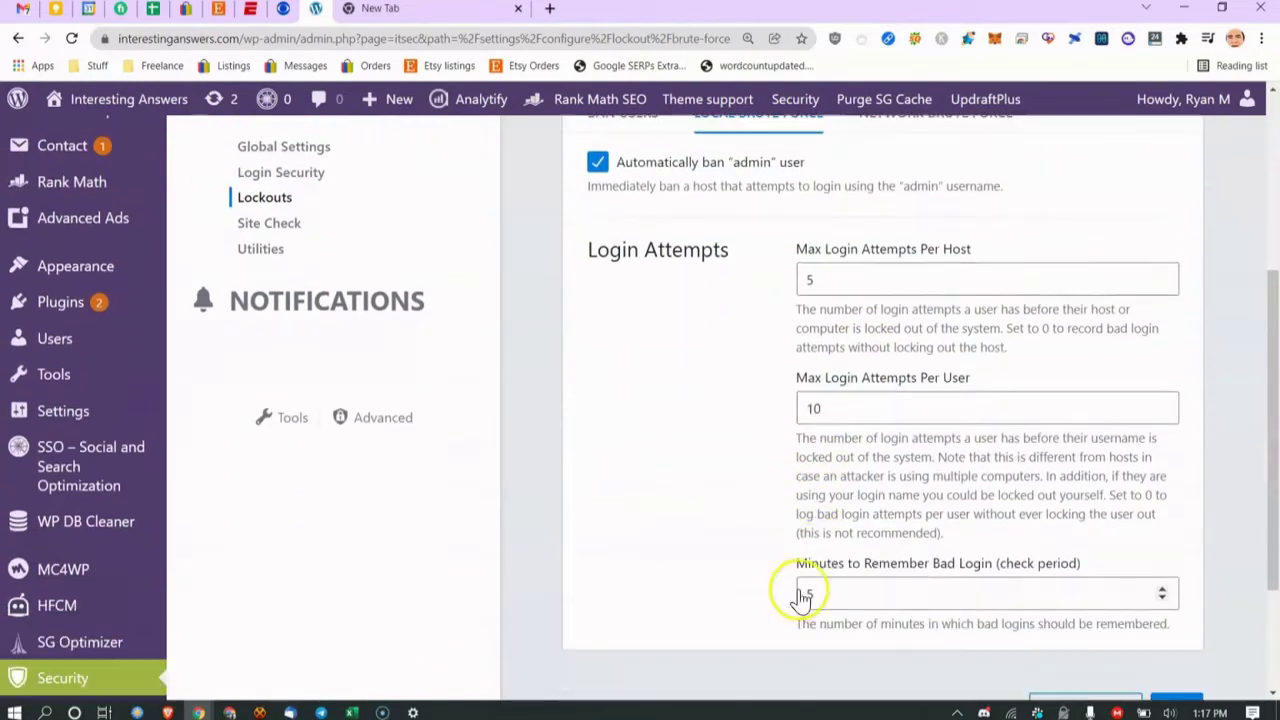
{"action": "scroll", "coordinate": [785, 570], "scroll_direction": "down", "scroll_amount": 1}
{"action": "scroll", "coordinate": [1000, 460], "scroll_direction": "up", "scroll_amount": 2}
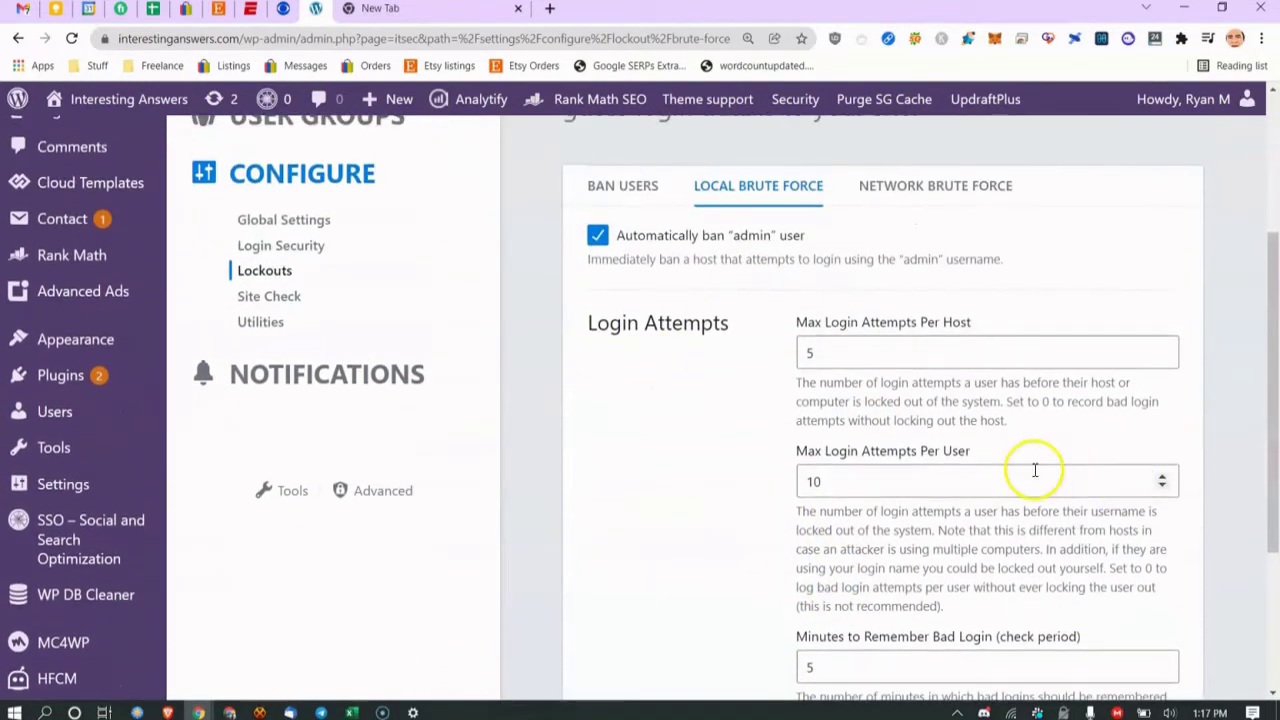
{"action": "scroll", "coordinate": [900, 440], "scroll_direction": "down", "scroll_amount": 2}
{"action": "scroll", "coordinate": [800, 425], "scroll_direction": "up", "scroll_amount": 4}
{"action": "scroll", "coordinate": [840, 525], "scroll_direction": "down", "scroll_amount": 1}
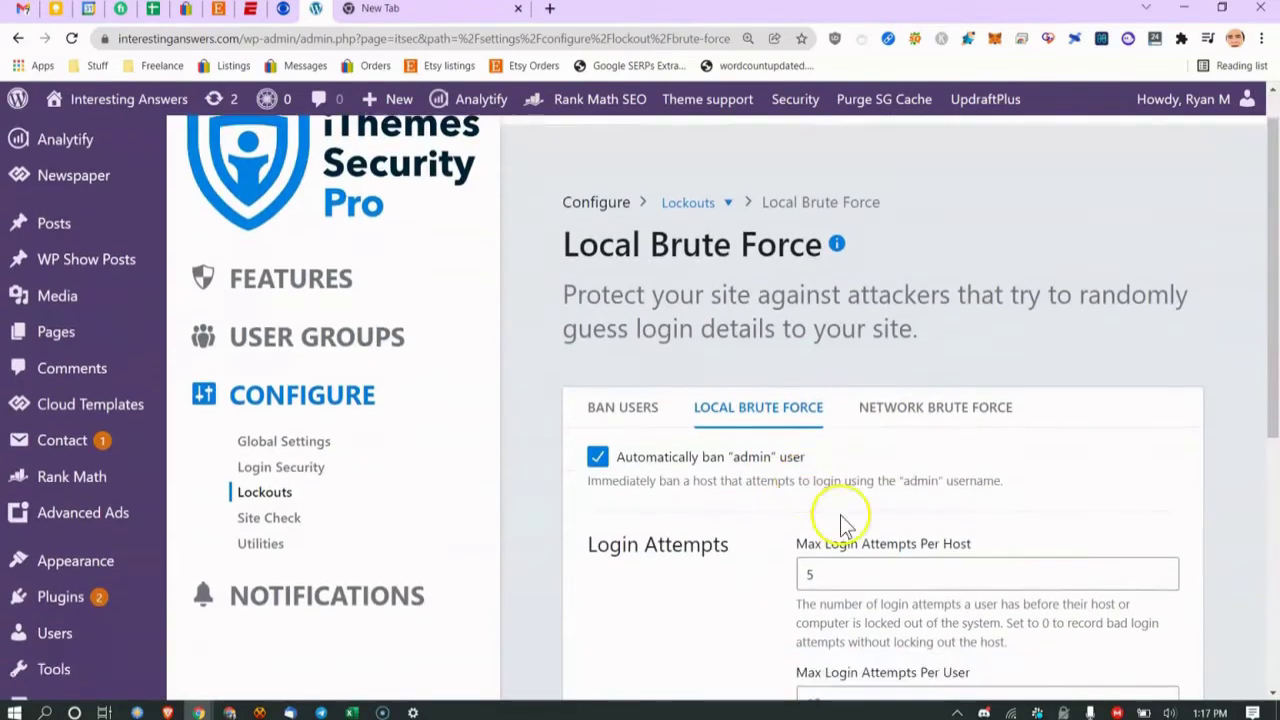
{"action": "scroll", "coordinate": [857, 500], "scroll_direction": "down", "scroll_amount": 5}
{"action": "scroll", "coordinate": [860, 505], "scroll_direction": "up", "scroll_amount": 5}
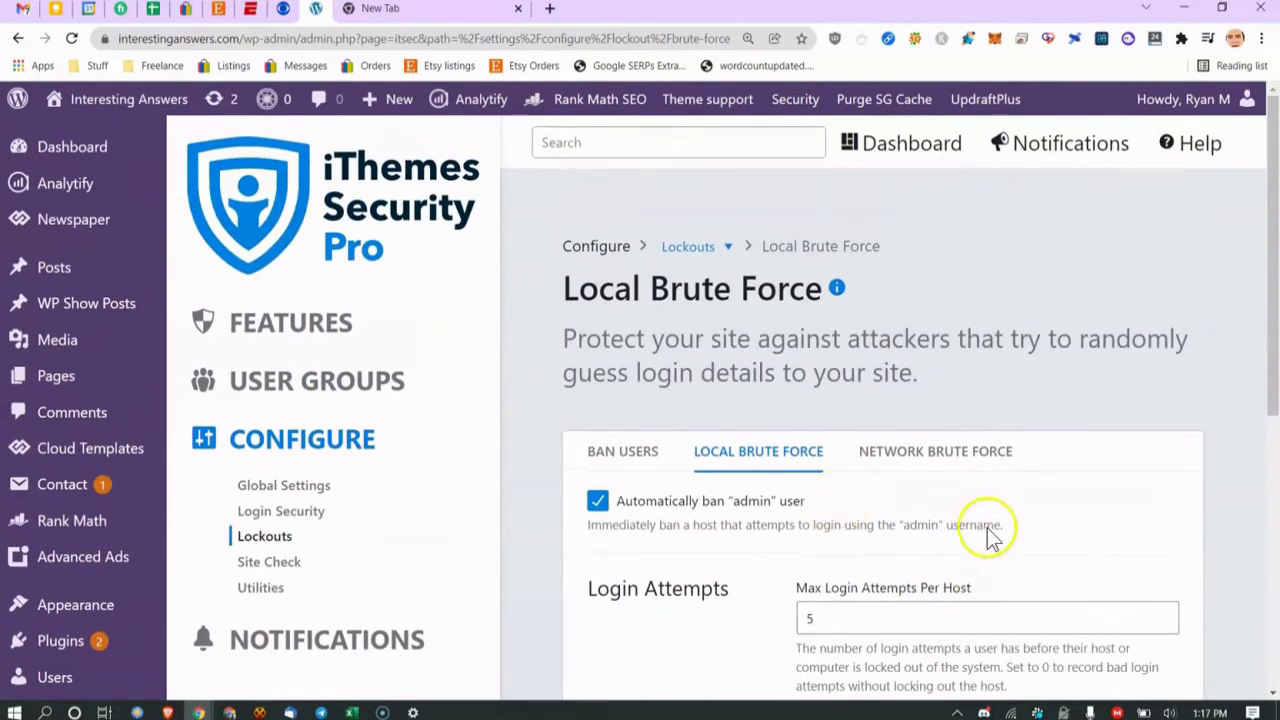
Open the Network Brute Force settings and read the description of the Ban Reported IPs option.
{"action": "left_click", "coordinate": [905, 451]}
{"action": "scroll", "coordinate": [900, 460], "scroll_direction": "down", "scroll_amount": 2}
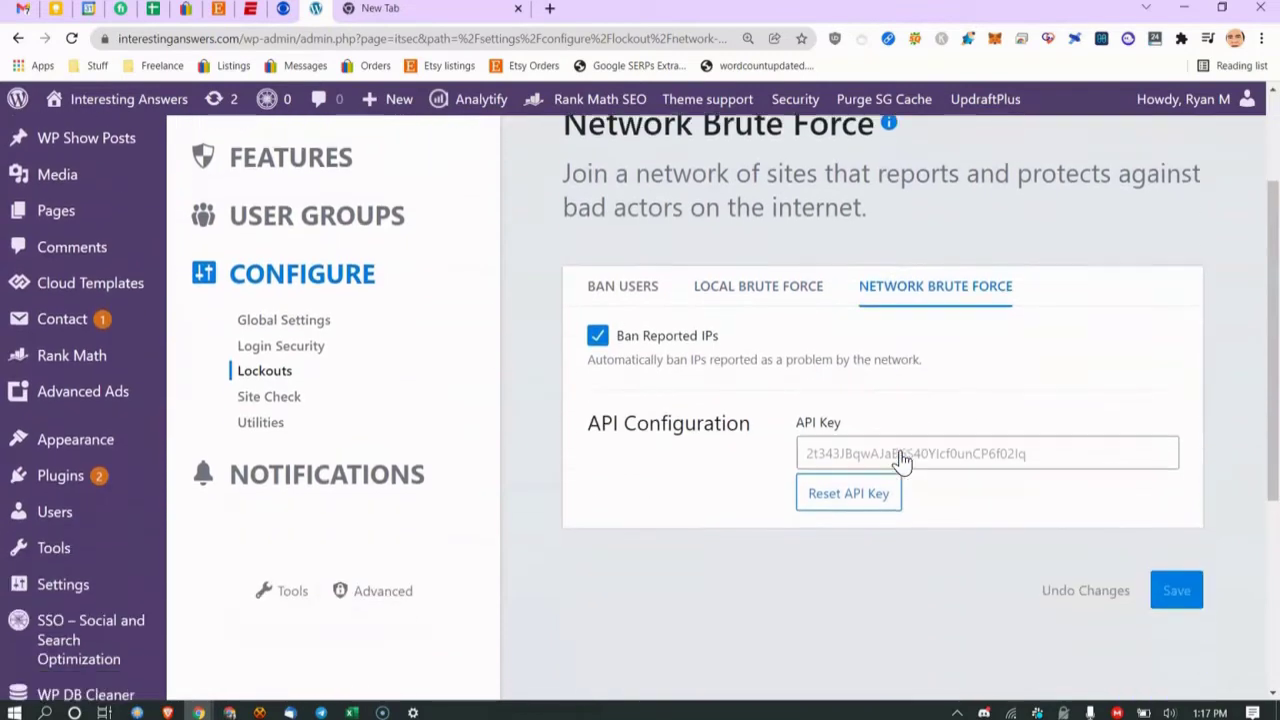
{"action": "left_click_drag", "start_coordinate": [697, 386], "coordinate": [760, 290]}
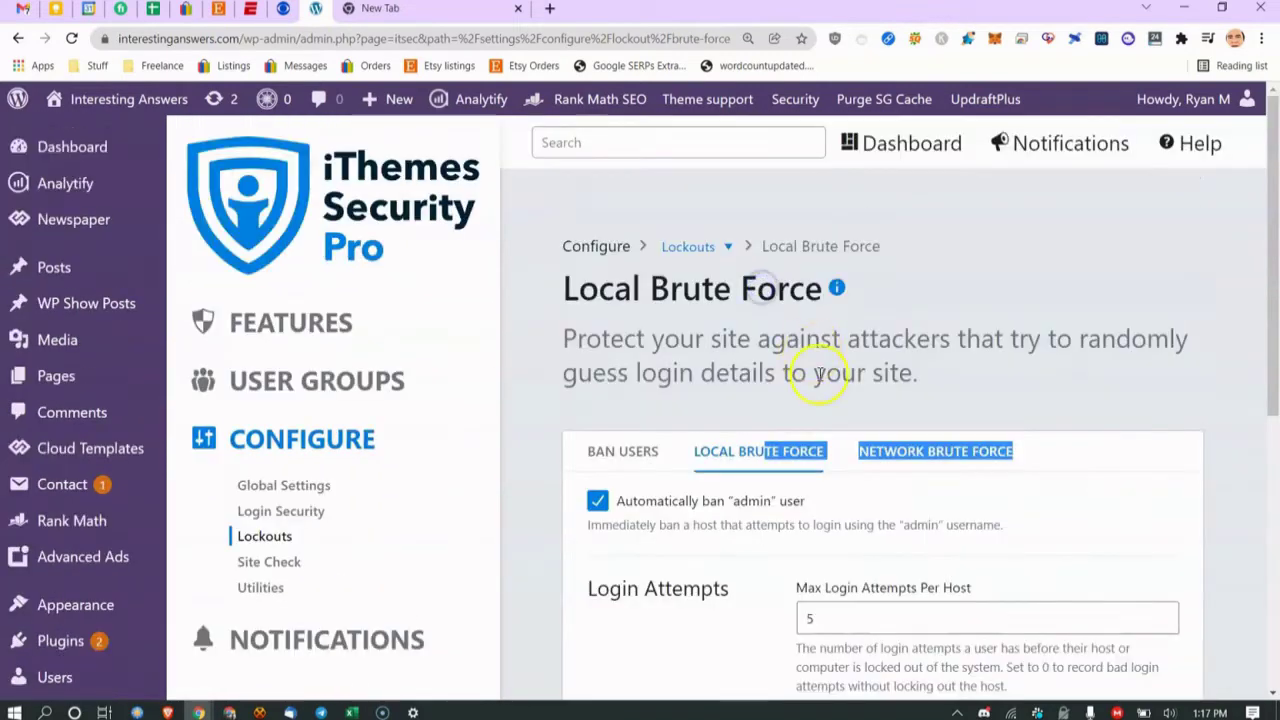
{"action": "left_click", "coordinate": [908, 455]}
{"action": "left_click_drag", "start_coordinate": [670, 525], "coordinate": [926, 526]}
{"action": "left_click", "coordinate": [928, 530]}
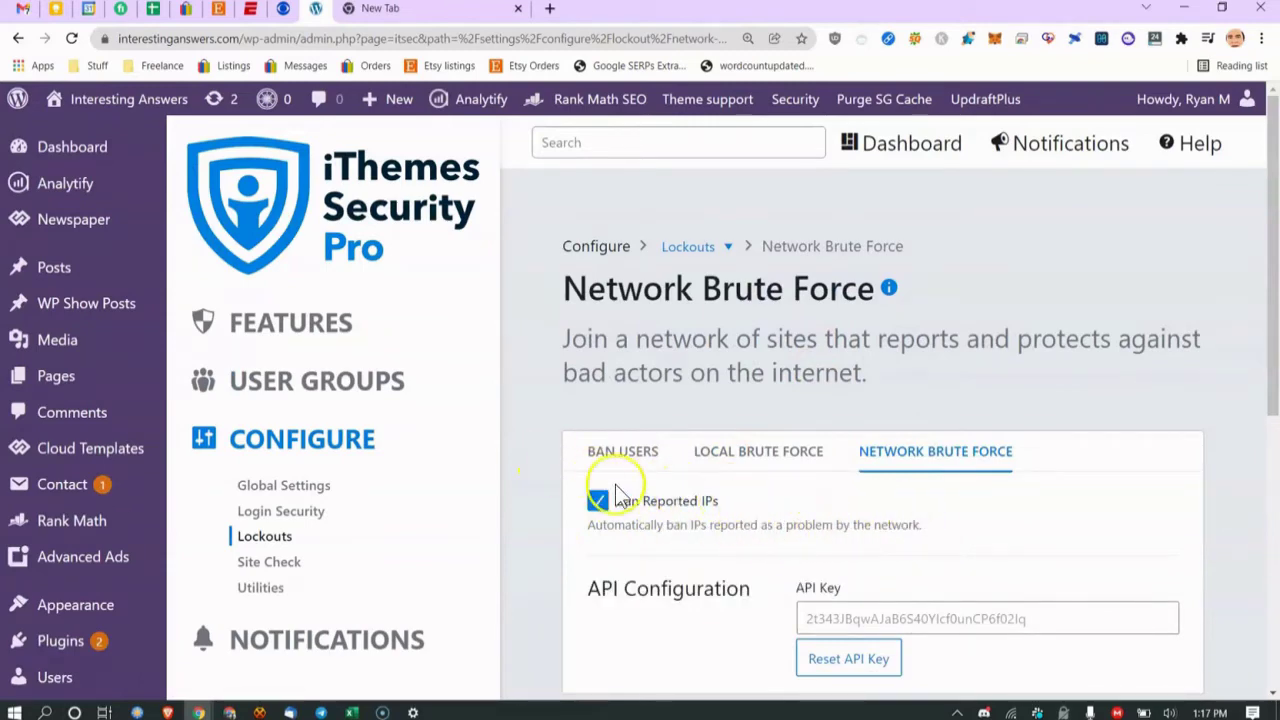
{"action": "left_click_drag", "start_coordinate": [694, 528], "coordinate": [719, 527]}
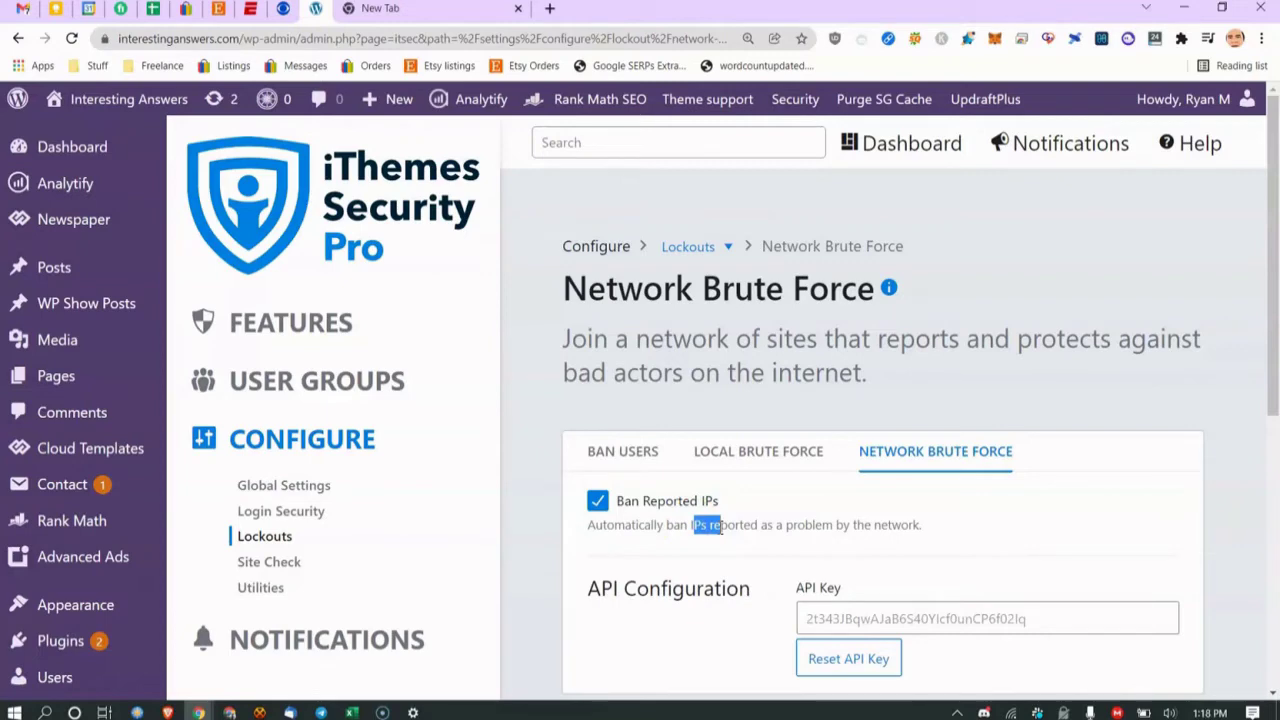
Examine the API Configuration section of Network Brute Force, including the API key field and its reset option.
{"action": "scroll", "coordinate": [860, 505], "scroll_direction": "down", "scroll_amount": 3}
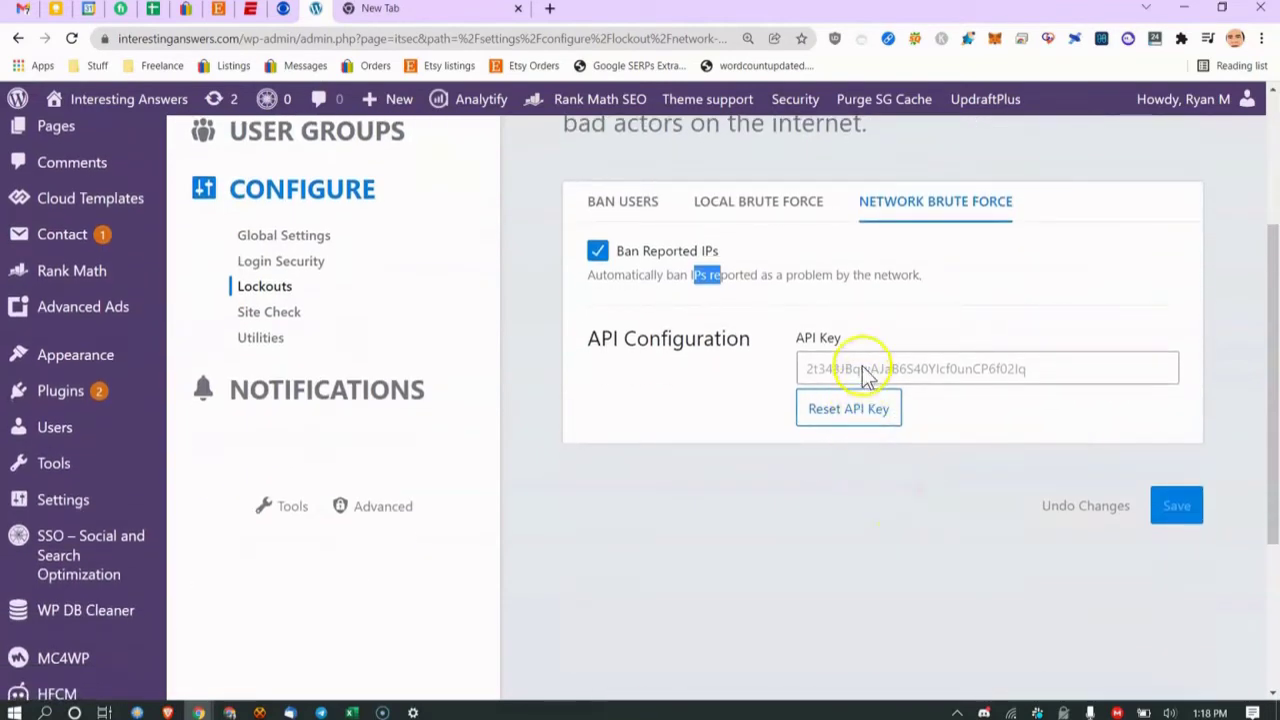
{"action": "left_click", "coordinate": [866, 372]}
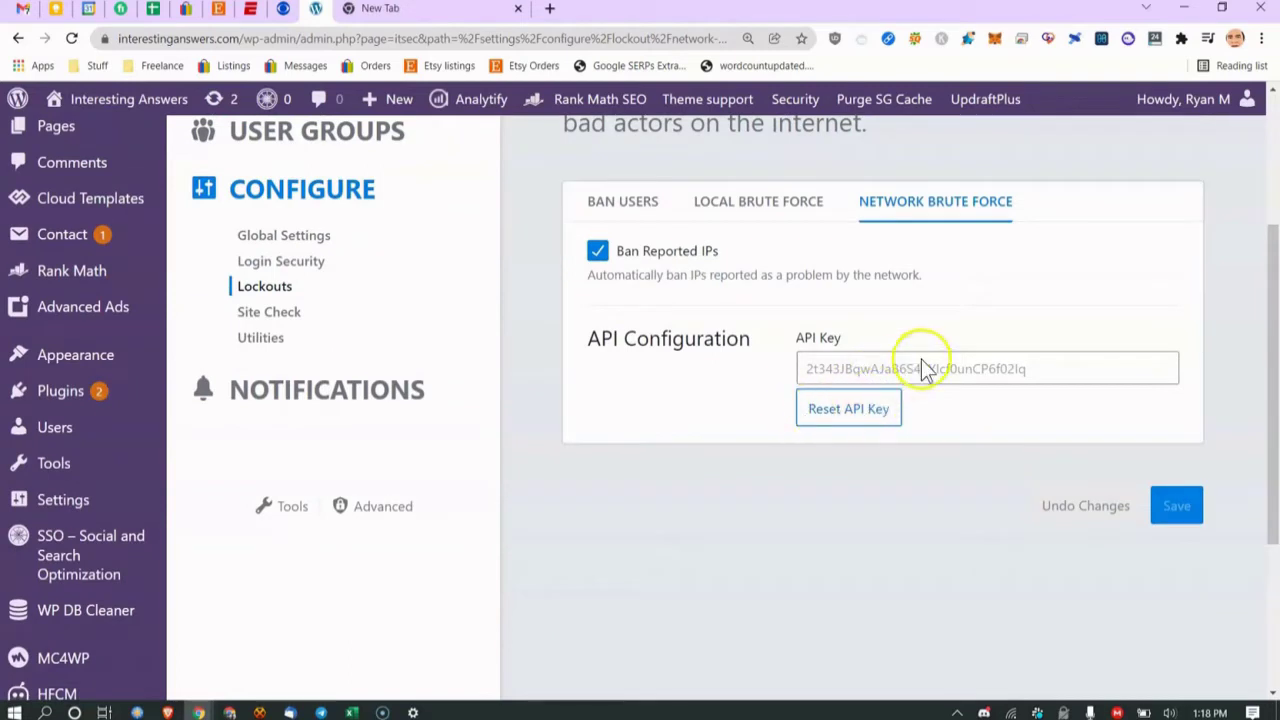
{"action": "left_click_drag", "start_coordinate": [868, 380], "coordinate": [808, 366]}
{"action": "left_click", "coordinate": [762, 370]}
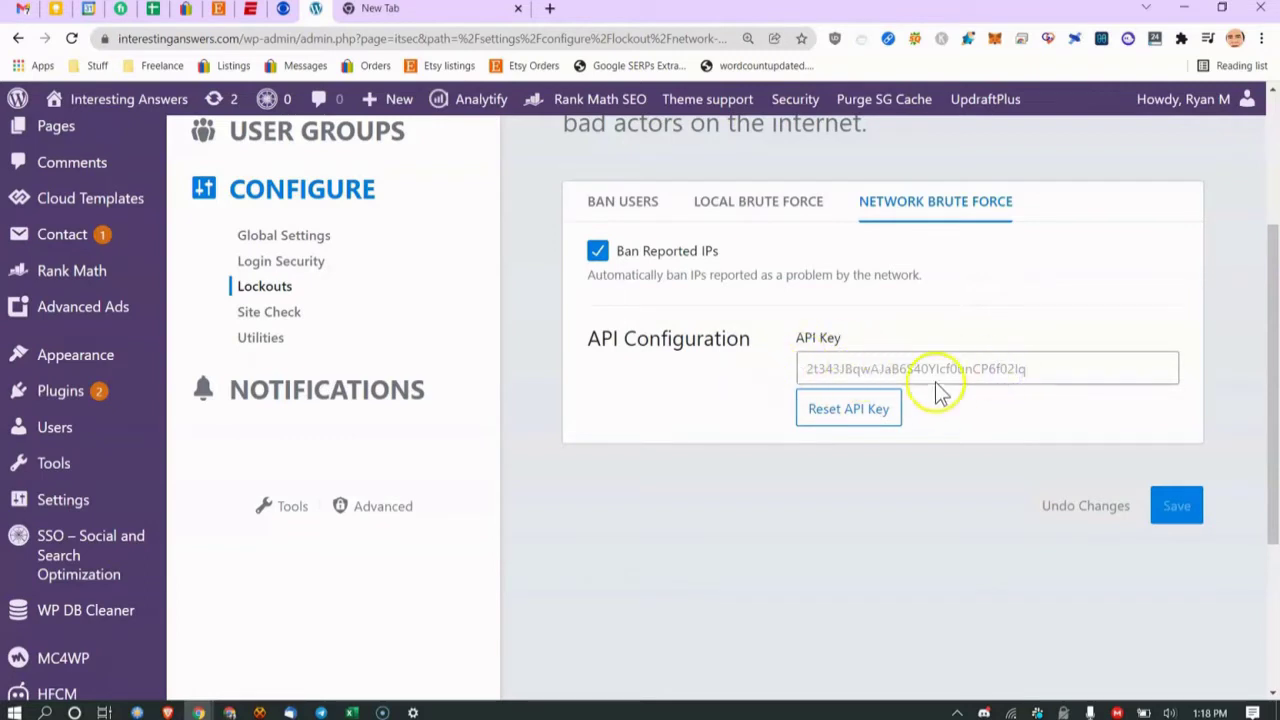
{"action": "left_click", "coordinate": [987, 419]}
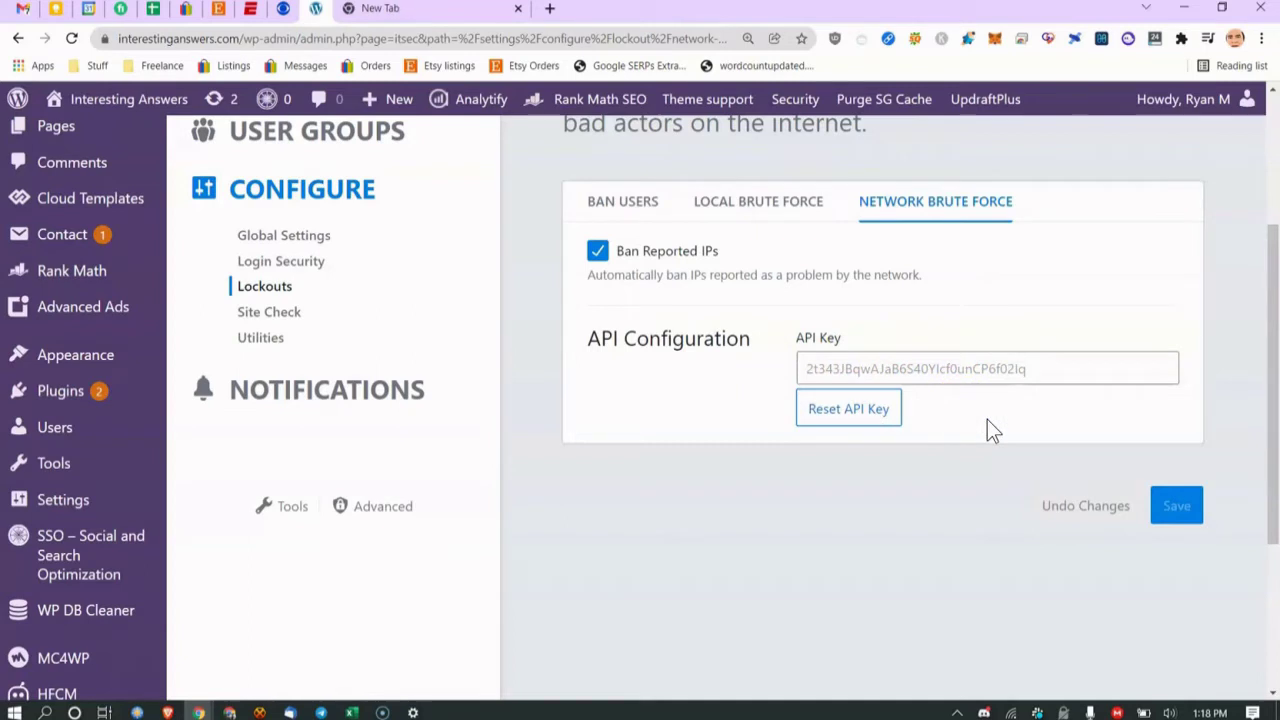
{"action": "left_click", "coordinate": [925, 205]}
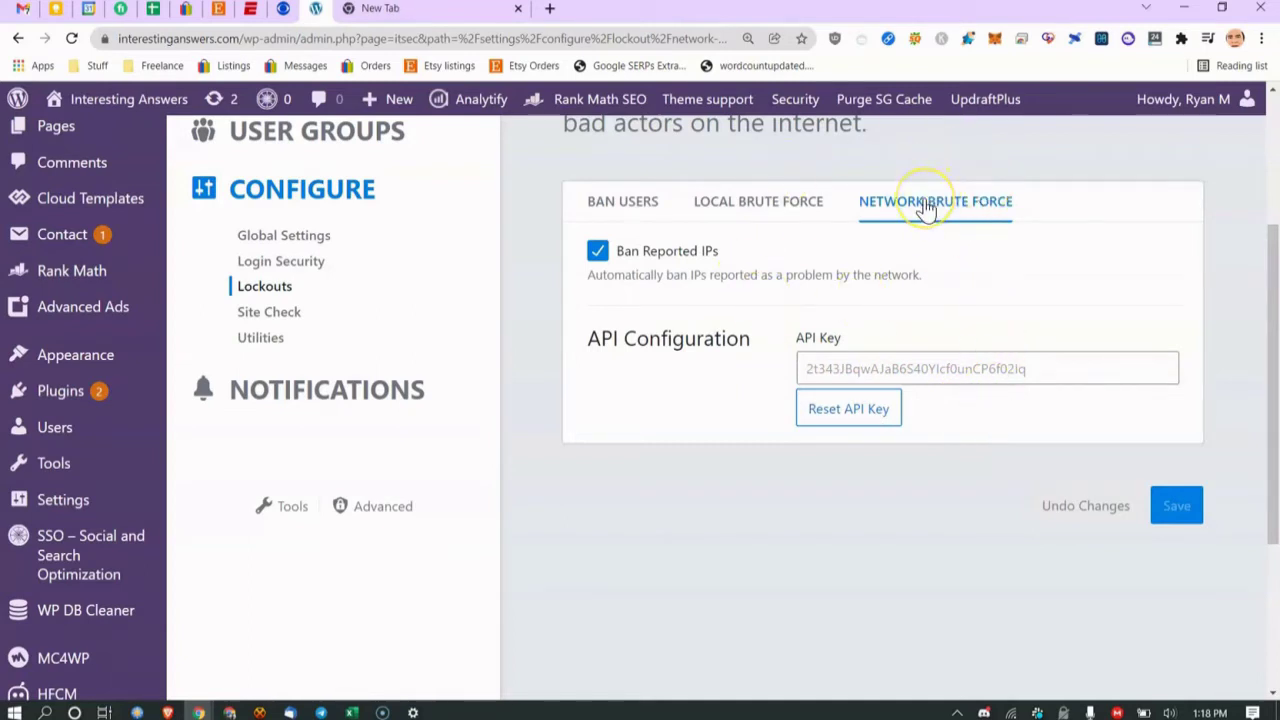
{"action": "left_click", "coordinate": [913, 215]}
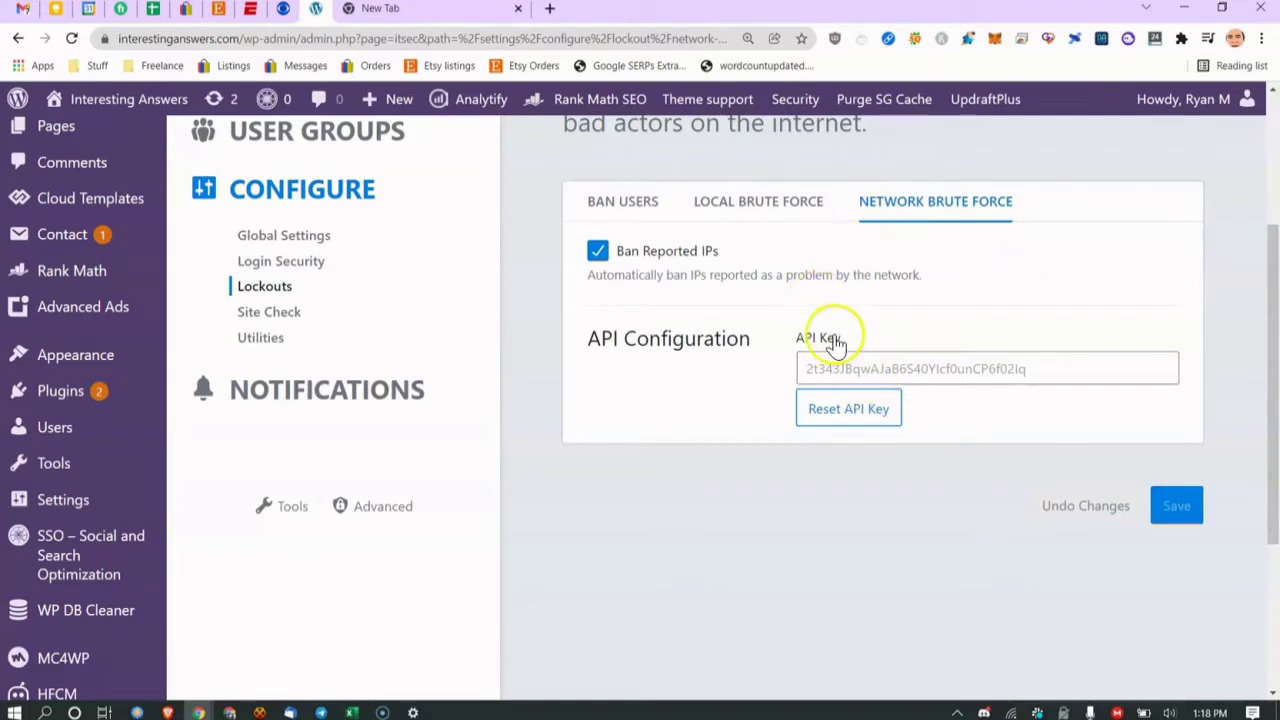
Leave the Network Brute Force settings and open the Site Check configuration on its File Change page.
{"action": "scroll", "coordinate": [823, 343], "scroll_direction": "up", "scroll_amount": 3}
{"action": "left_click", "coordinate": [938, 316]}
{"action": "scroll", "coordinate": [880, 290], "scroll_direction": "down", "scroll_amount": 1}
{"action": "scroll", "coordinate": [780, 260], "scroll_direction": "up", "scroll_amount": 1}
{"action": "left_click", "coordinate": [729, 250]}
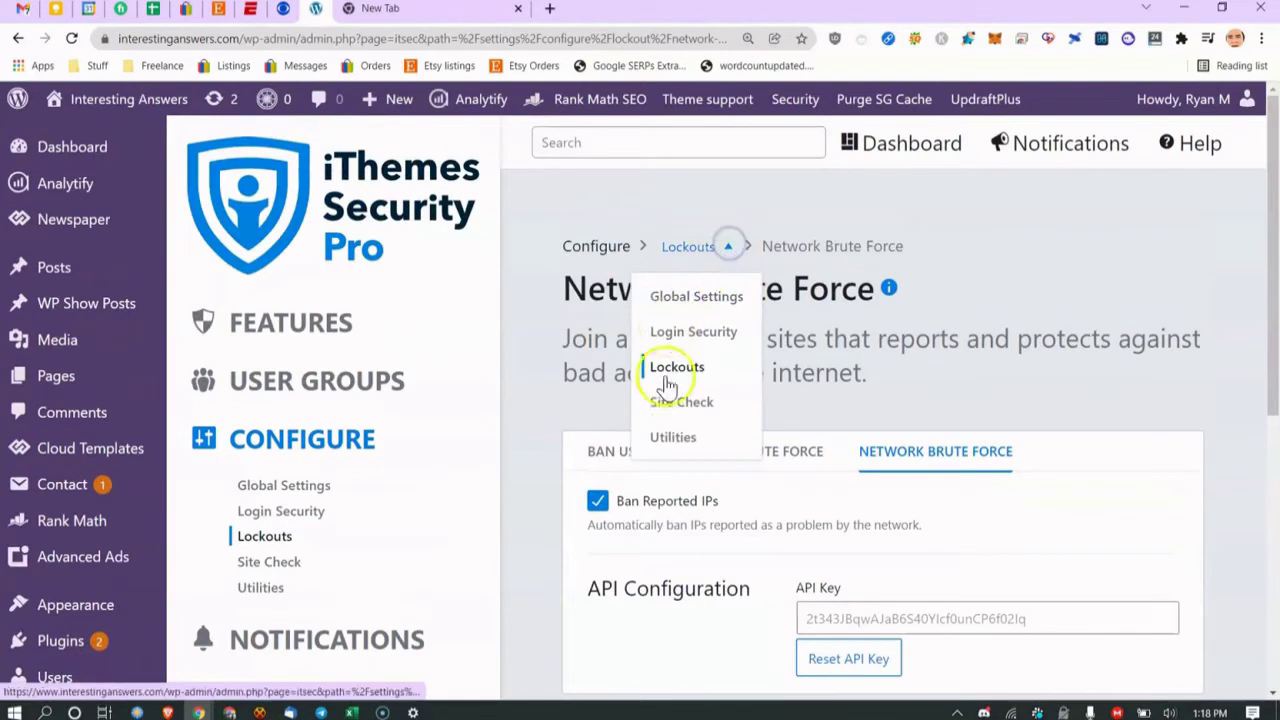
{"action": "left_click", "coordinate": [474, 491]}
{"action": "scroll", "coordinate": [474, 491], "scroll_direction": "down", "scroll_amount": 3}
{"action": "left_click", "coordinate": [270, 400]}
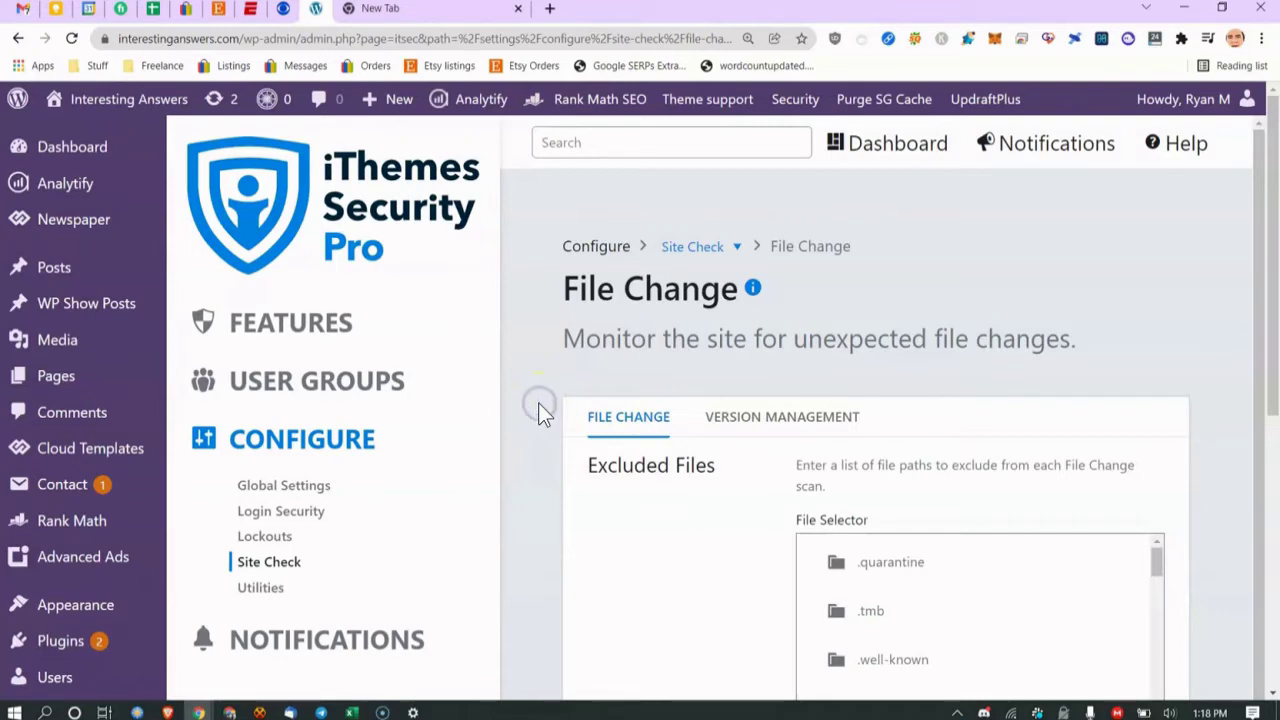
Review the File Change exclusions, covering the file selector and the excluded /wp-content/cache path.
{"action": "scroll", "coordinate": [538, 402], "scroll_direction": "down", "scroll_amount": 2}
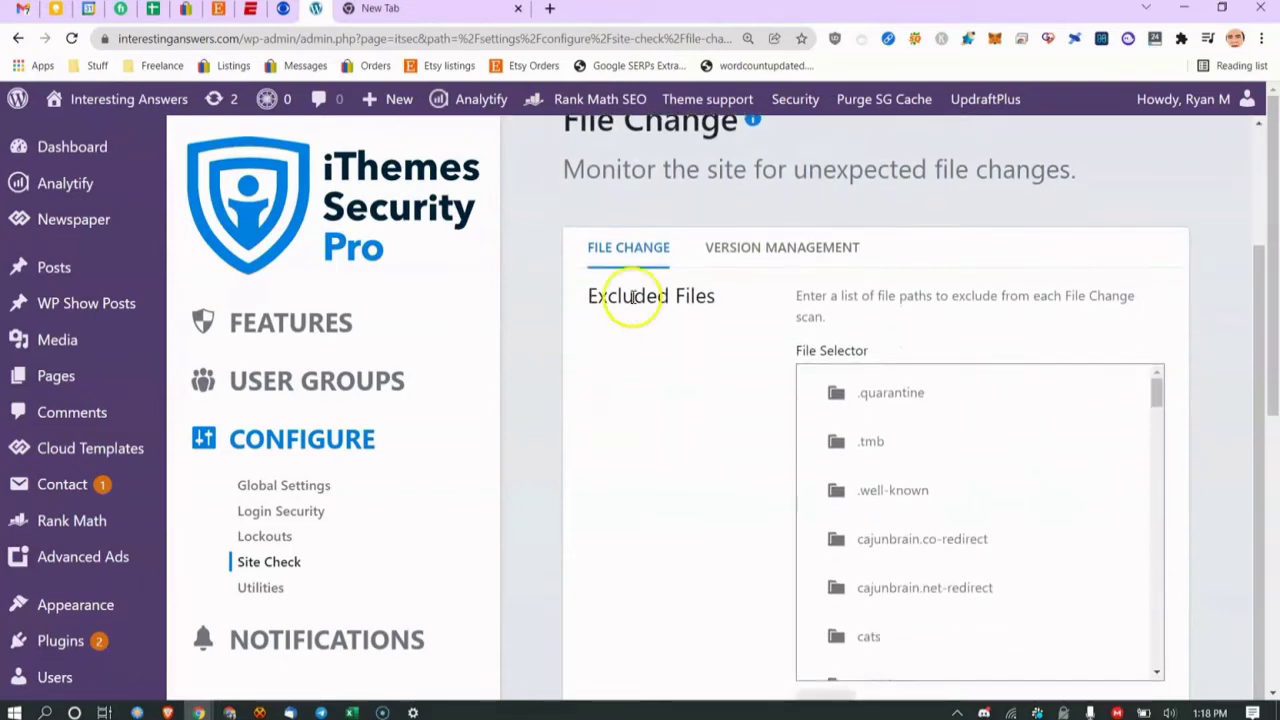
{"action": "scroll", "coordinate": [586, 429], "scroll_direction": "down", "scroll_amount": 1}
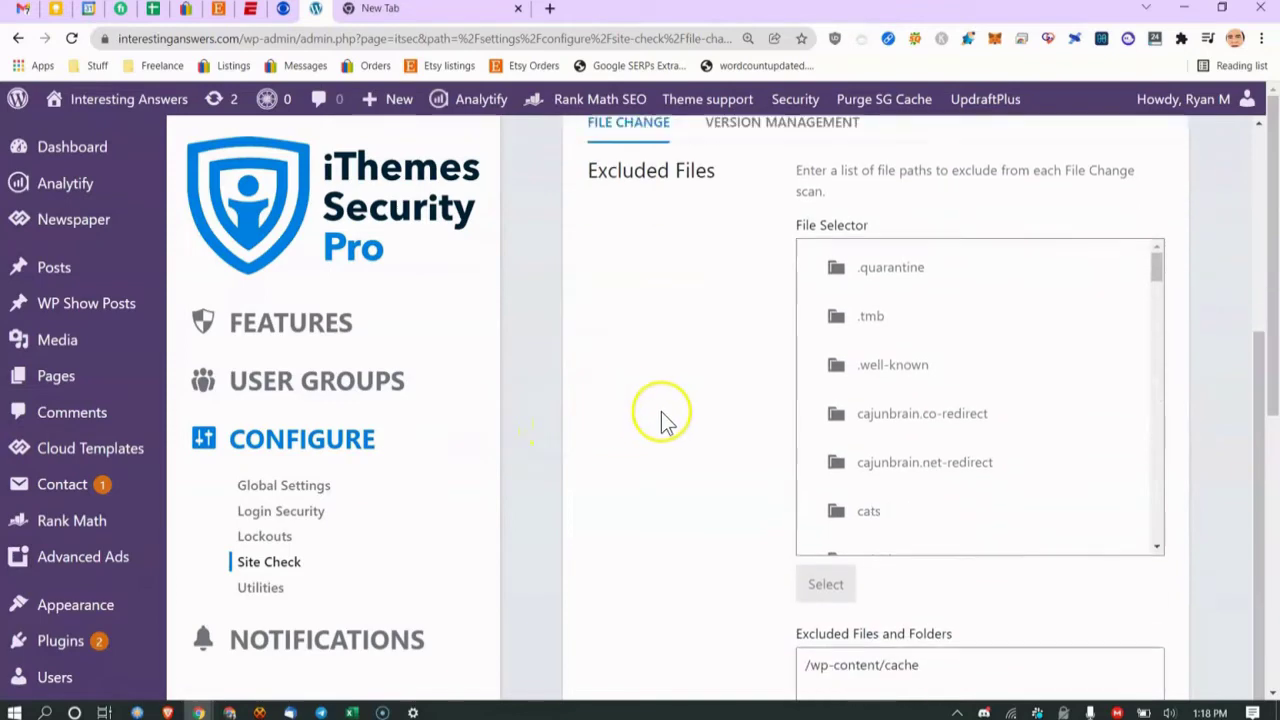
{"action": "scroll", "coordinate": [712, 415], "scroll_direction": "up", "scroll_amount": 1}
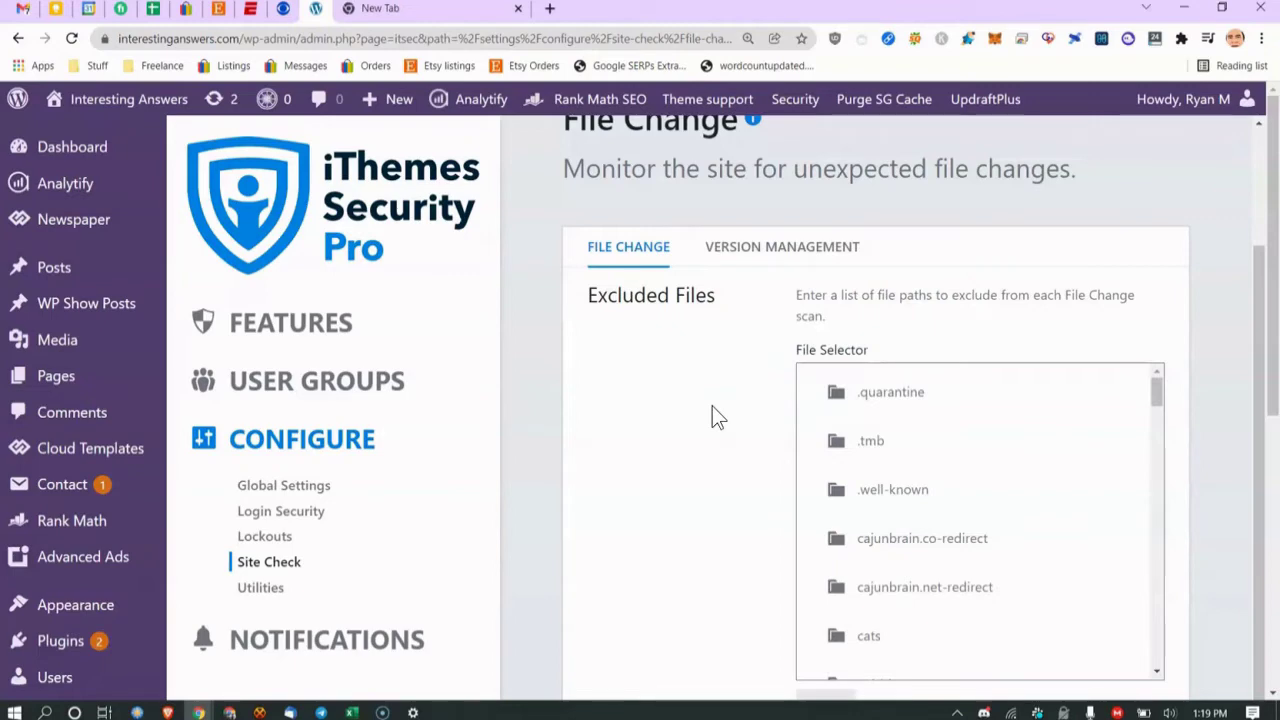
{"action": "scroll", "coordinate": [986, 480], "scroll_direction": "down", "scroll_amount": 3}
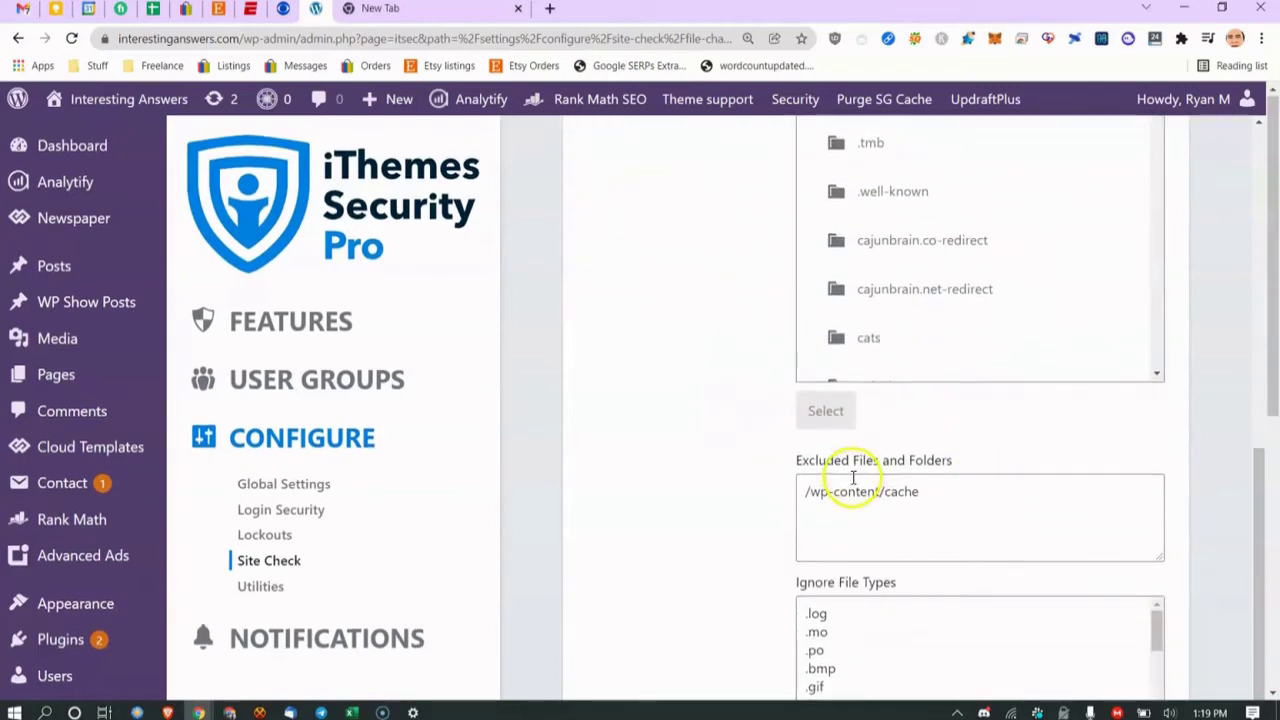
{"action": "left_click_drag", "start_coordinate": [829, 494], "coordinate": [1009, 500]}
{"action": "left_click", "coordinate": [915, 494]}
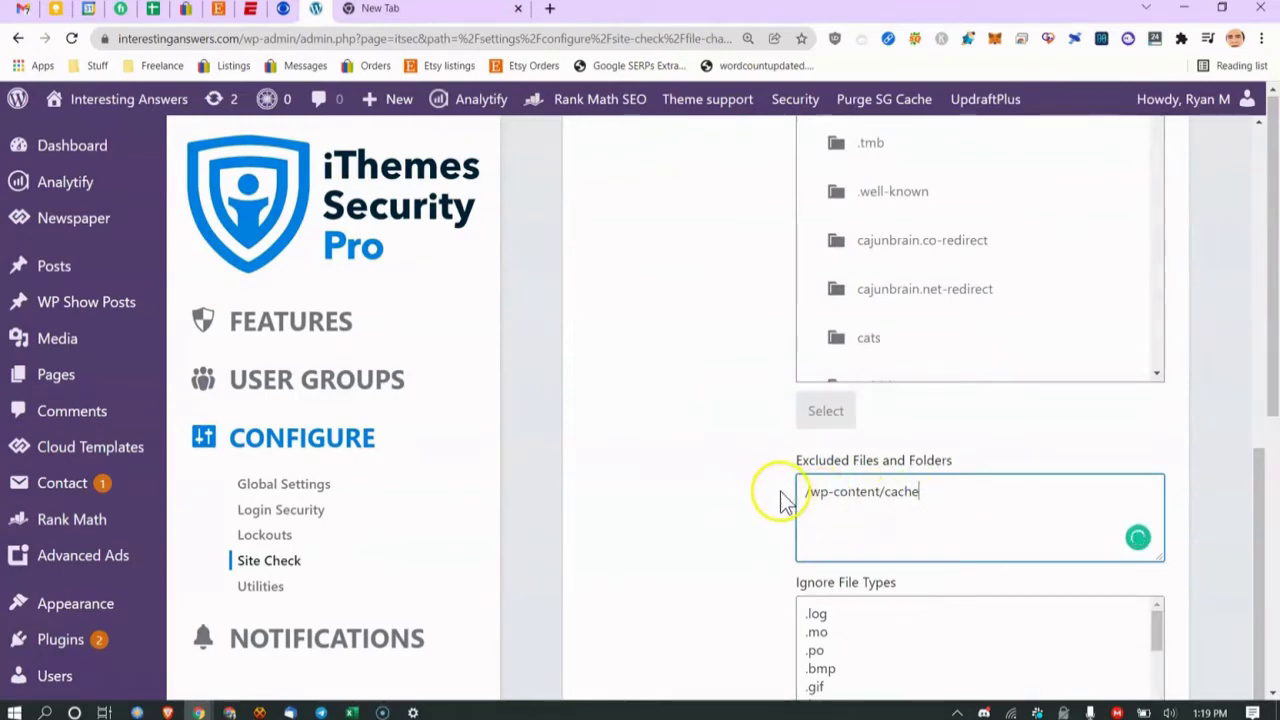
{"action": "left_click_drag", "start_coordinate": [817, 492], "coordinate": [960, 506]}
{"action": "scroll", "coordinate": [849, 526], "scroll_direction": "down", "scroll_amount": 2}
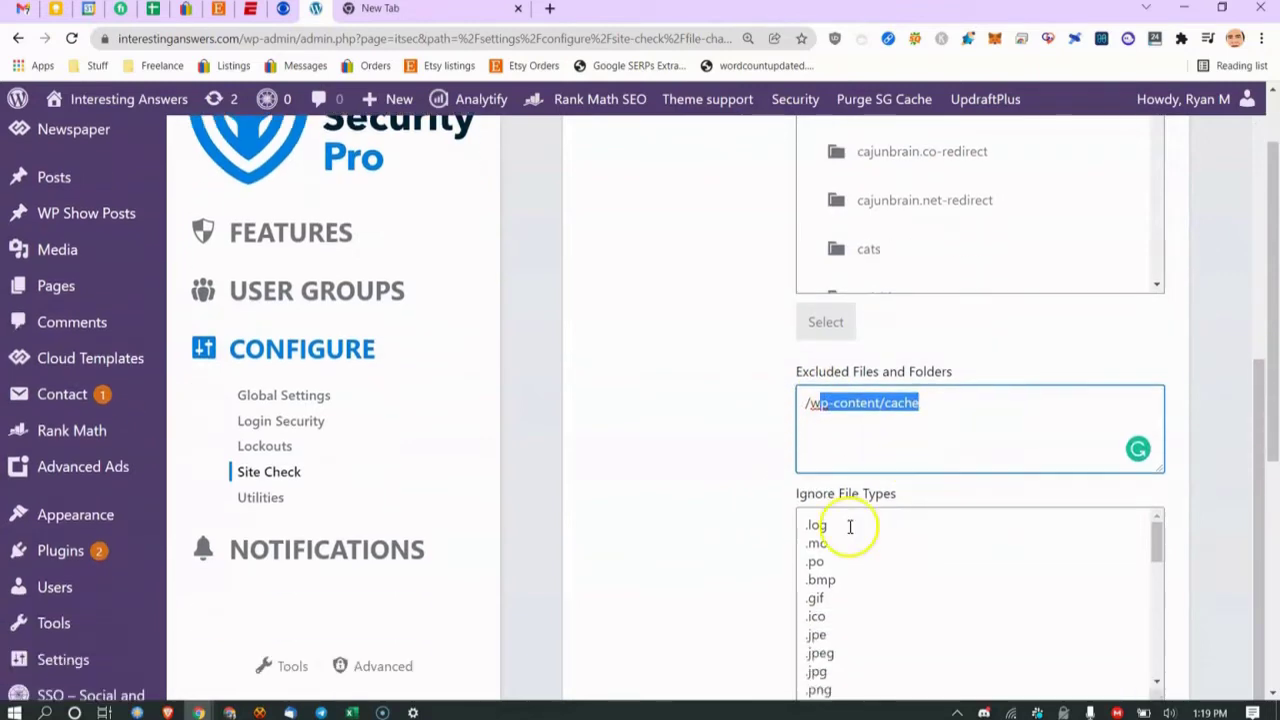
Read through the Ignore File Types list to see which extensions the File Change scan skips.
{"action": "left_click", "coordinate": [835, 470]}
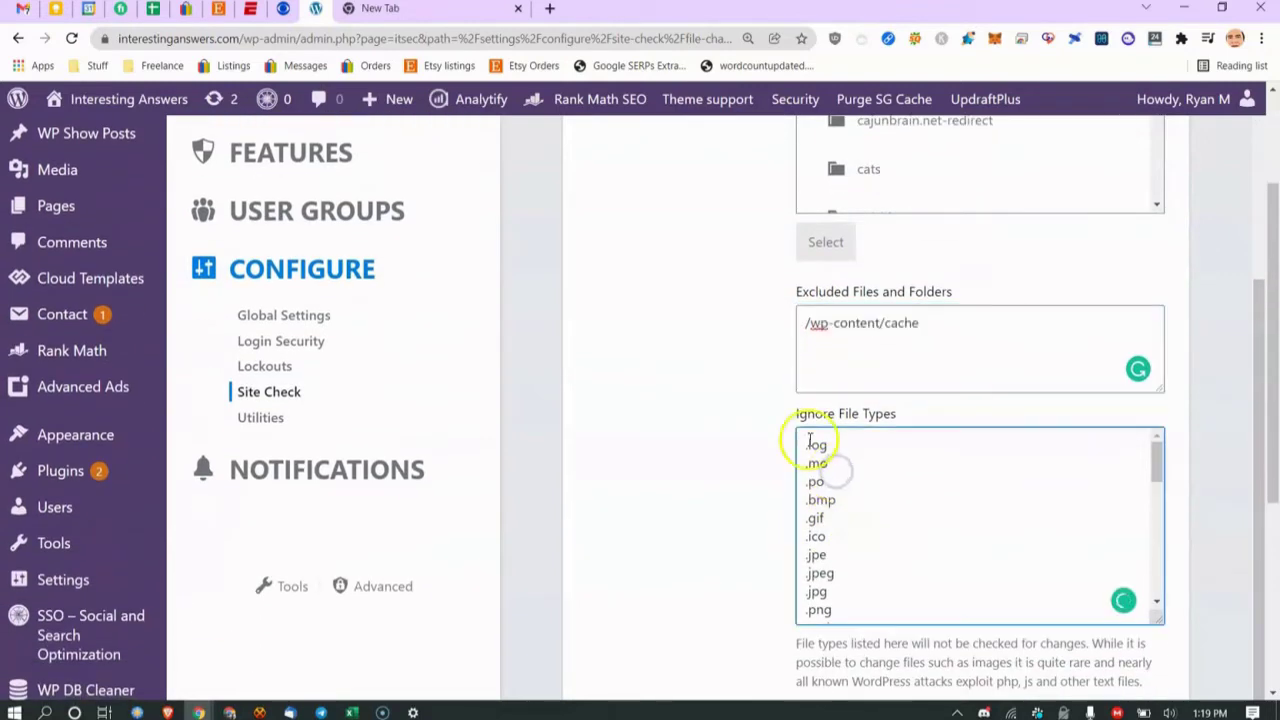
{"action": "left_click", "coordinate": [808, 440]}
{"action": "left_click", "coordinate": [823, 514]}
{"action": "left_click", "coordinate": [882, 558]}
{"action": "scroll", "coordinate": [882, 558], "scroll_direction": "down", "scroll_amount": 5}
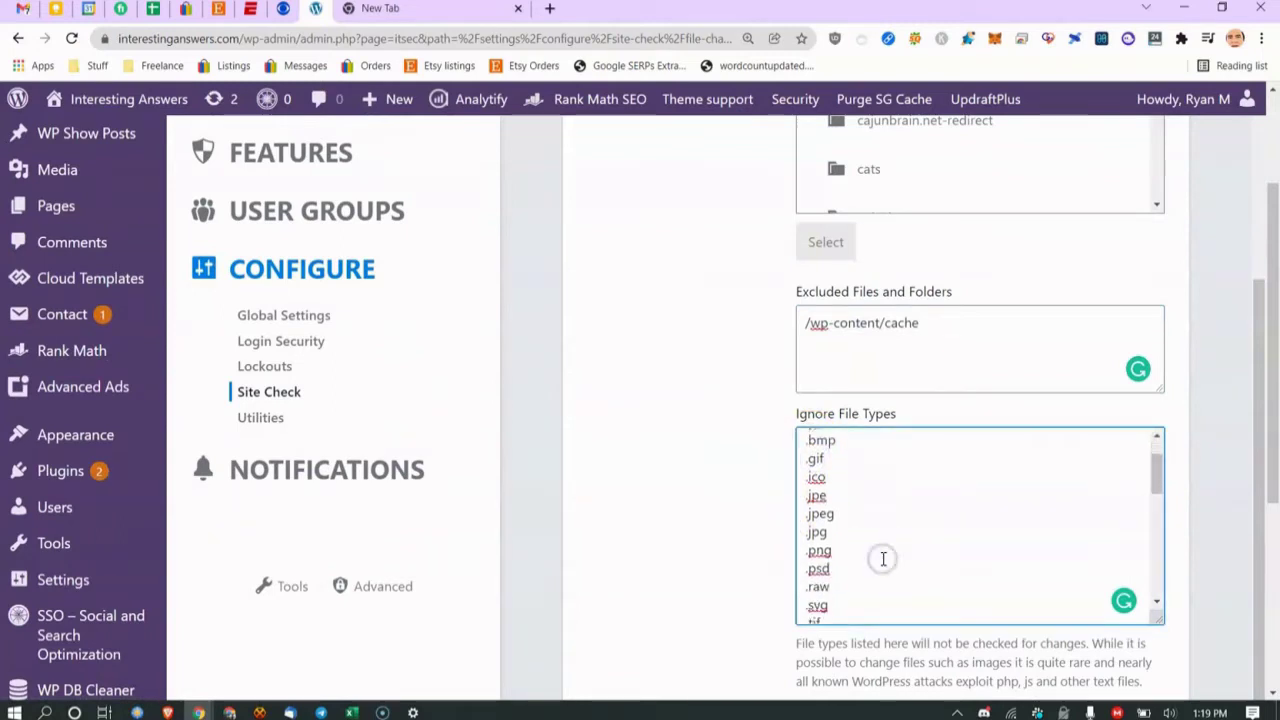
{"action": "scroll", "coordinate": [870, 575], "scroll_direction": "up", "scroll_amount": 3}
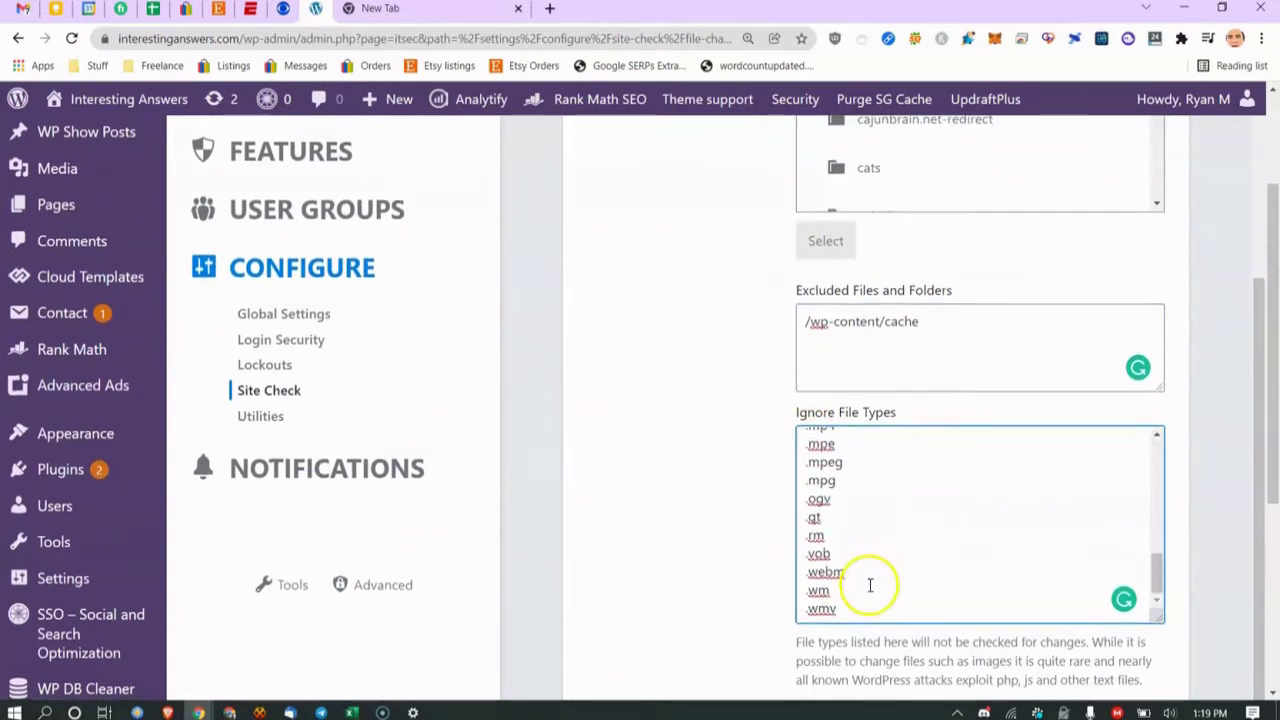
{"action": "scroll", "coordinate": [858, 596], "scroll_direction": "up", "scroll_amount": 2}
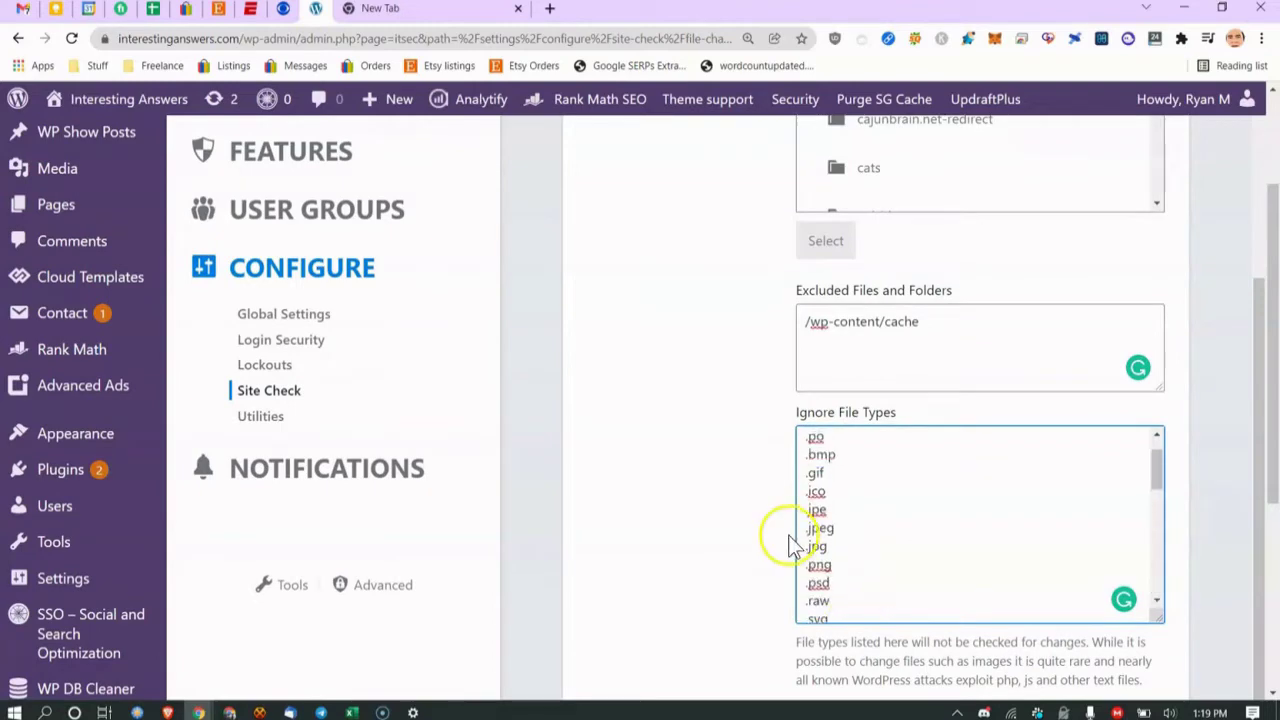
Browse the site folders in the Excluded Files selector on the File Change page.
{"action": "scroll", "coordinate": [737, 523], "scroll_direction": "up", "scroll_amount": 5}
{"action": "scroll", "coordinate": [812, 443], "scroll_direction": "down", "scroll_amount": 2}
{"action": "scroll", "coordinate": [704, 480], "scroll_direction": "down", "scroll_amount": 5}
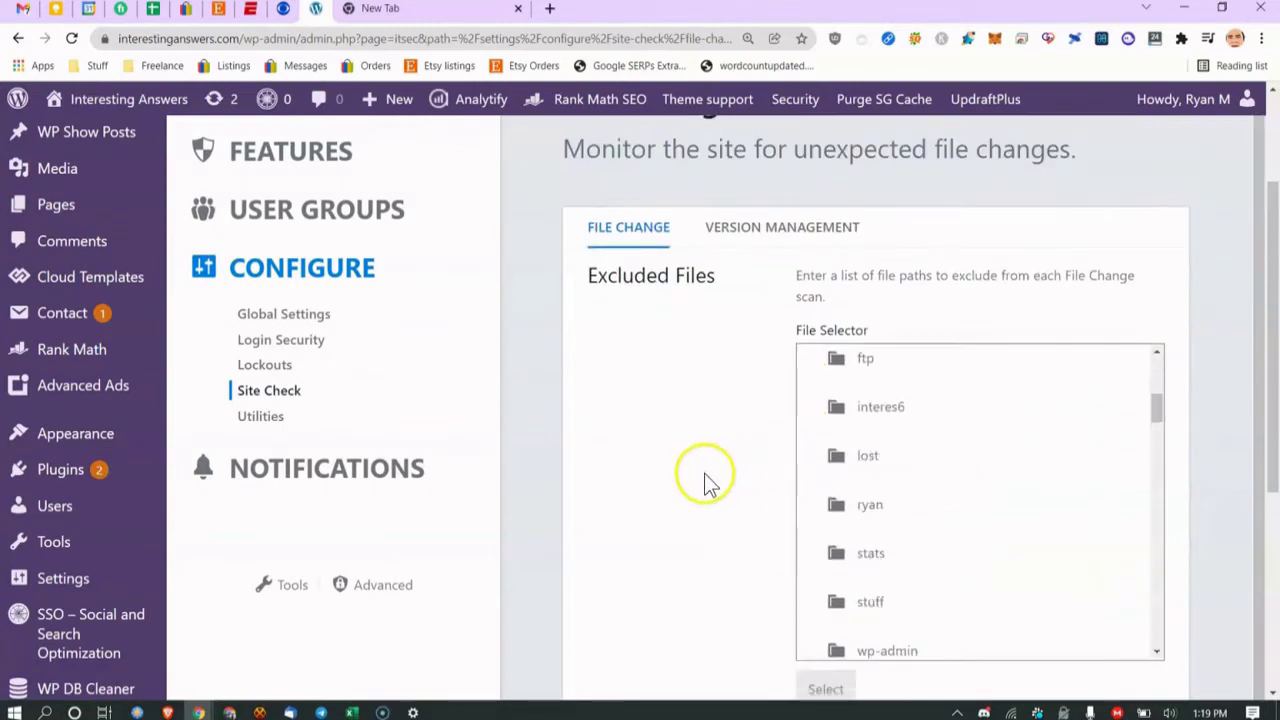
{"action": "scroll", "coordinate": [704, 484], "scroll_direction": "up", "scroll_amount": 4}
{"action": "scroll", "coordinate": [704, 484], "scroll_direction": "down", "scroll_amount": 4}
{"action": "scroll", "coordinate": [704, 484], "scroll_direction": "up", "scroll_amount": 3}
{"action": "scroll", "coordinate": [704, 485], "scroll_direction": "up", "scroll_amount": 2}
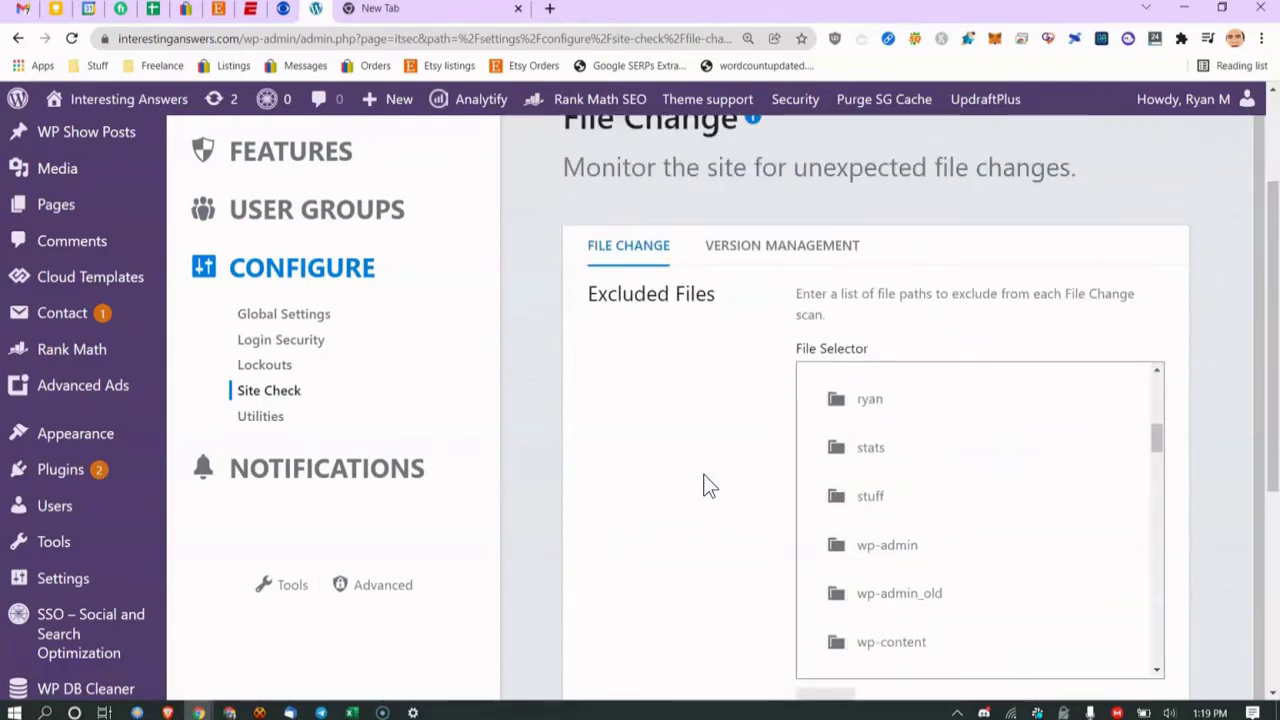
Open the Version Management settings and view the available Plugin Updates choices without changing the selection.
{"action": "left_click", "coordinate": [781, 256]}
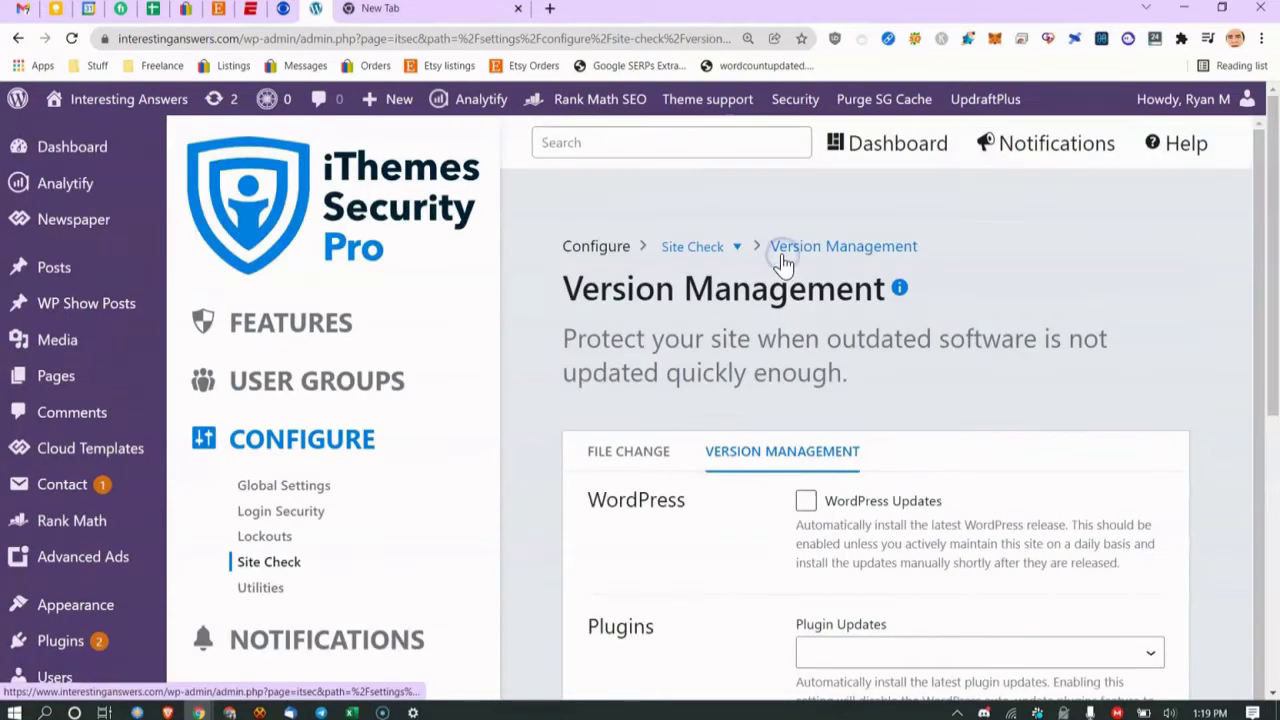
{"action": "scroll", "coordinate": [790, 266], "scroll_direction": "down", "scroll_amount": 2}
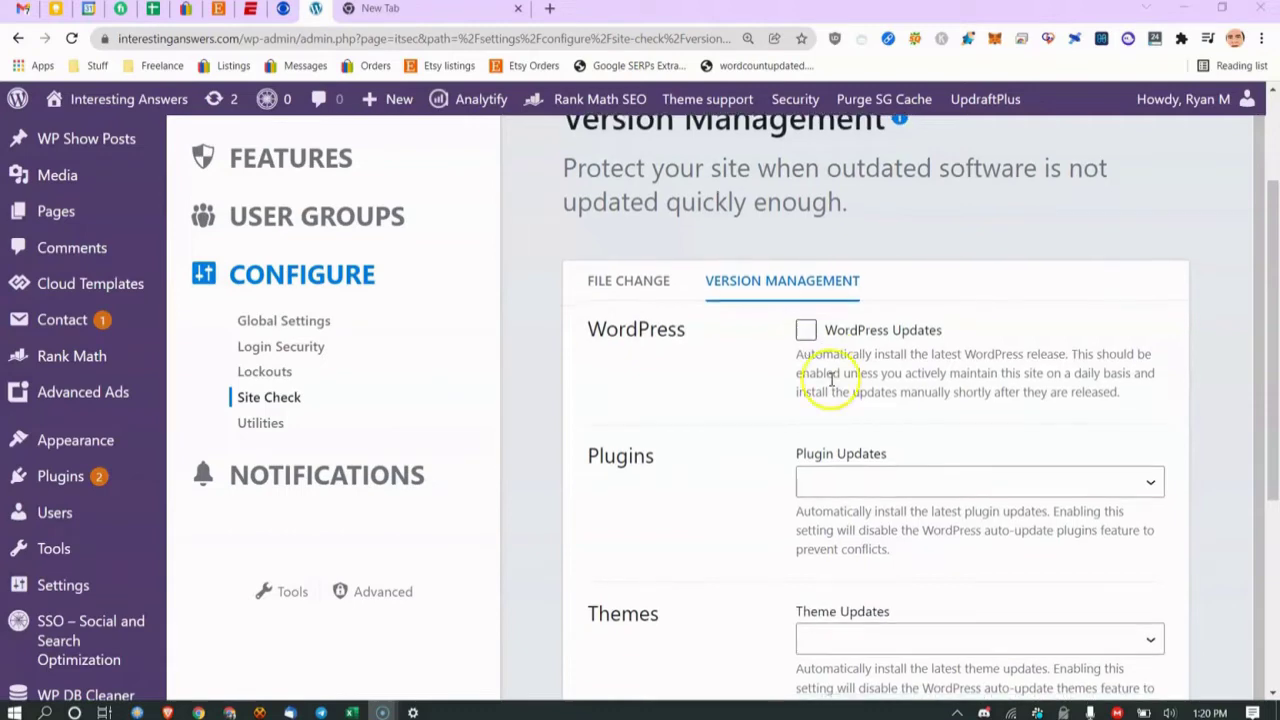
{"action": "left_click", "coordinate": [858, 482]}
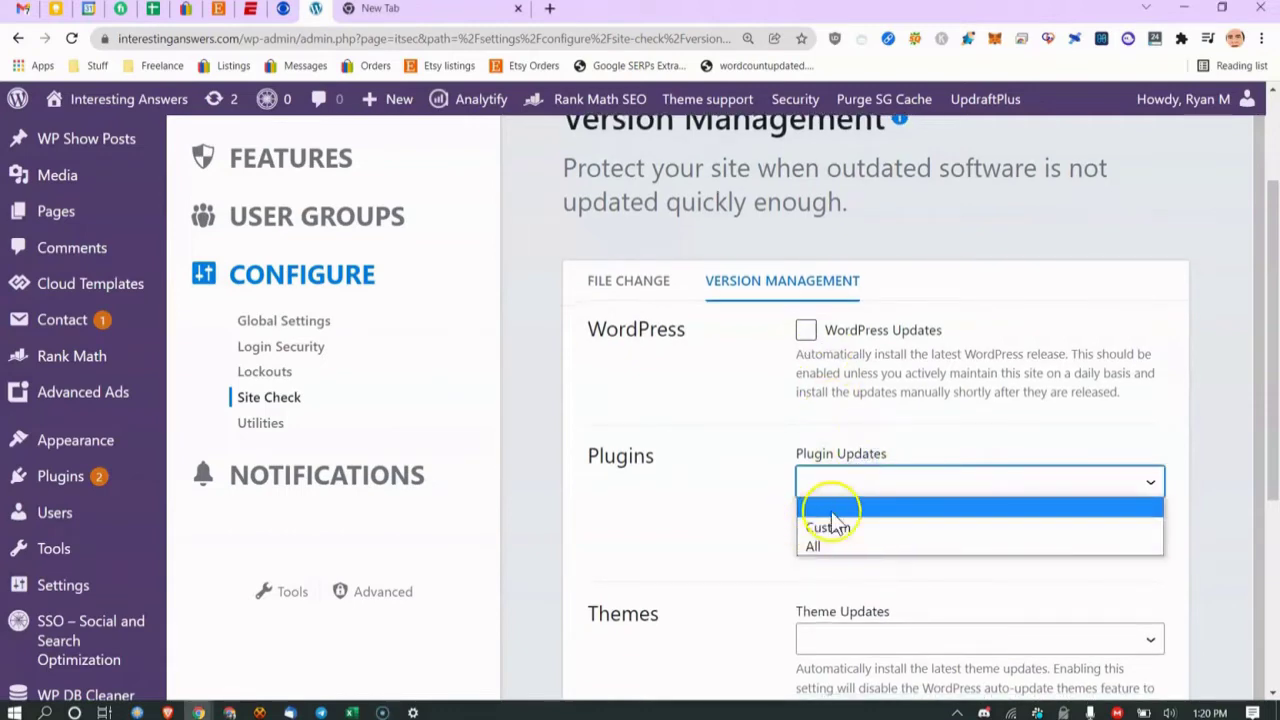
{"action": "left_click", "coordinate": [953, 432]}
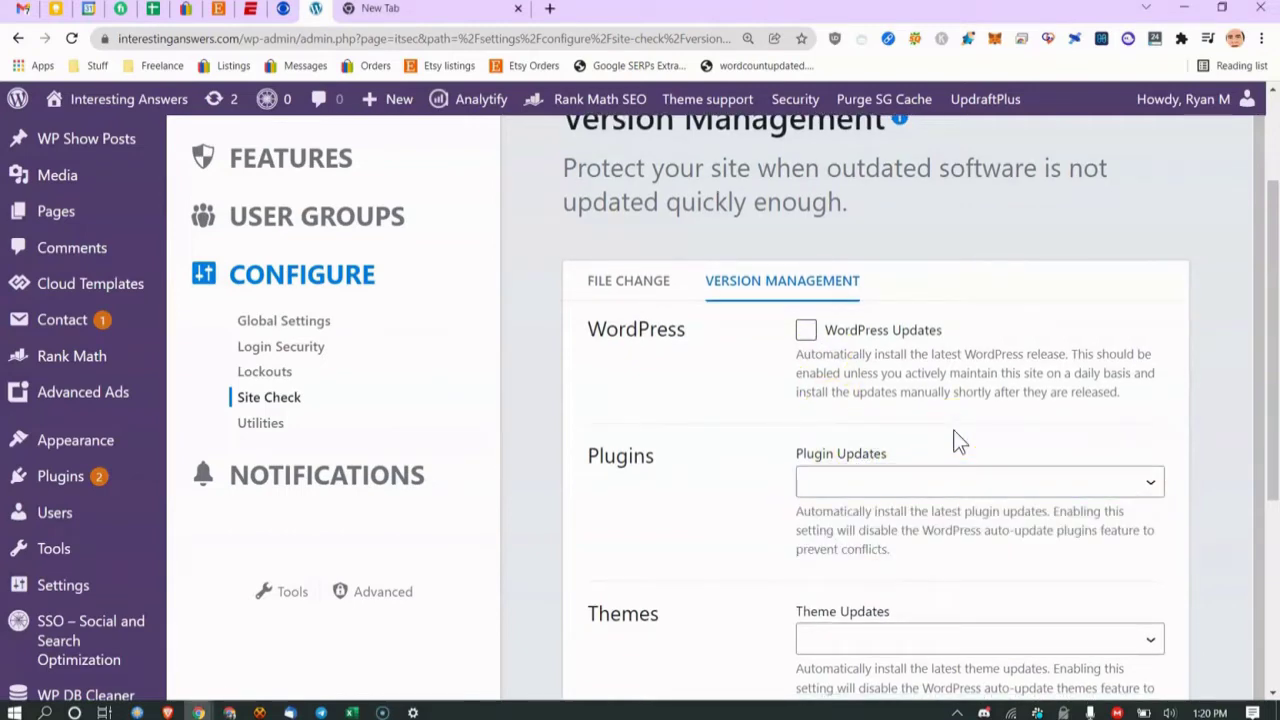
View the Theme Updates choices without changing the selection, and read the Protection options for old sites and vulnerability fixes.
{"action": "scroll", "coordinate": [958, 440], "scroll_direction": "down", "scroll_amount": 3}
{"action": "left_click", "coordinate": [888, 385]}
{"action": "left_click", "coordinate": [1060, 383]}
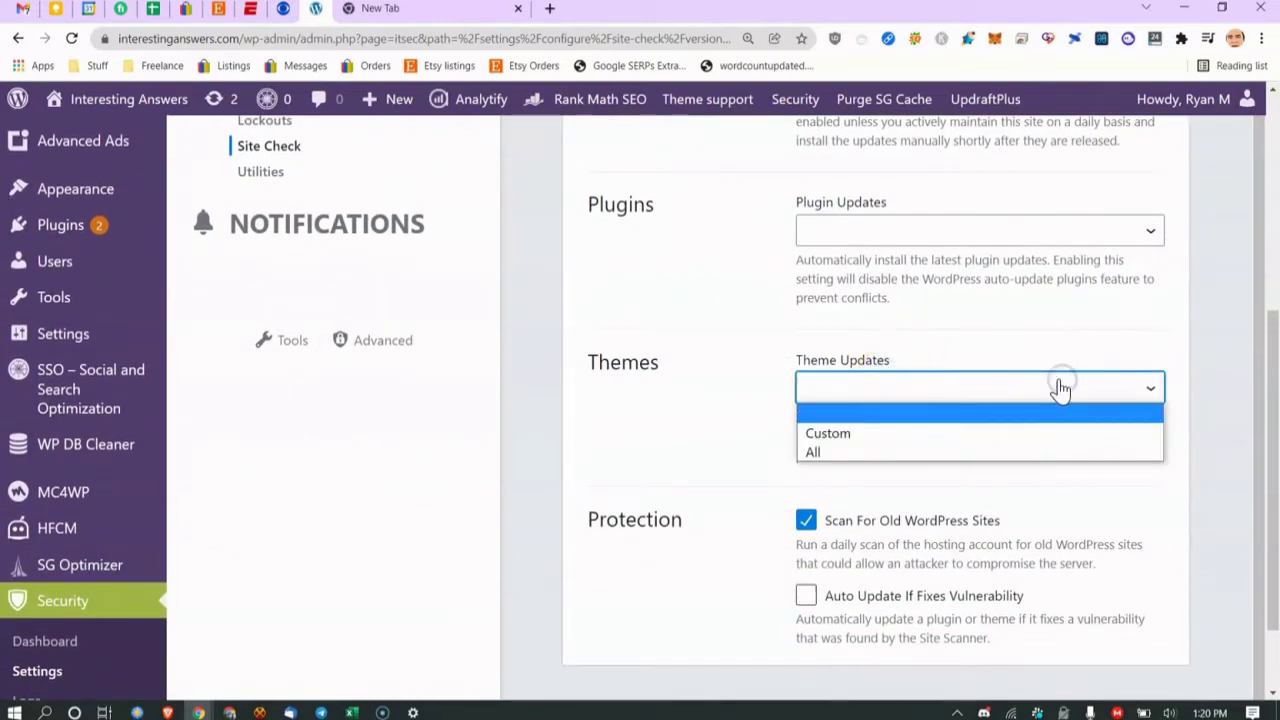
{"action": "left_click", "coordinate": [1173, 345]}
{"action": "scroll", "coordinate": [686, 480], "scroll_direction": "down", "scroll_amount": 2}
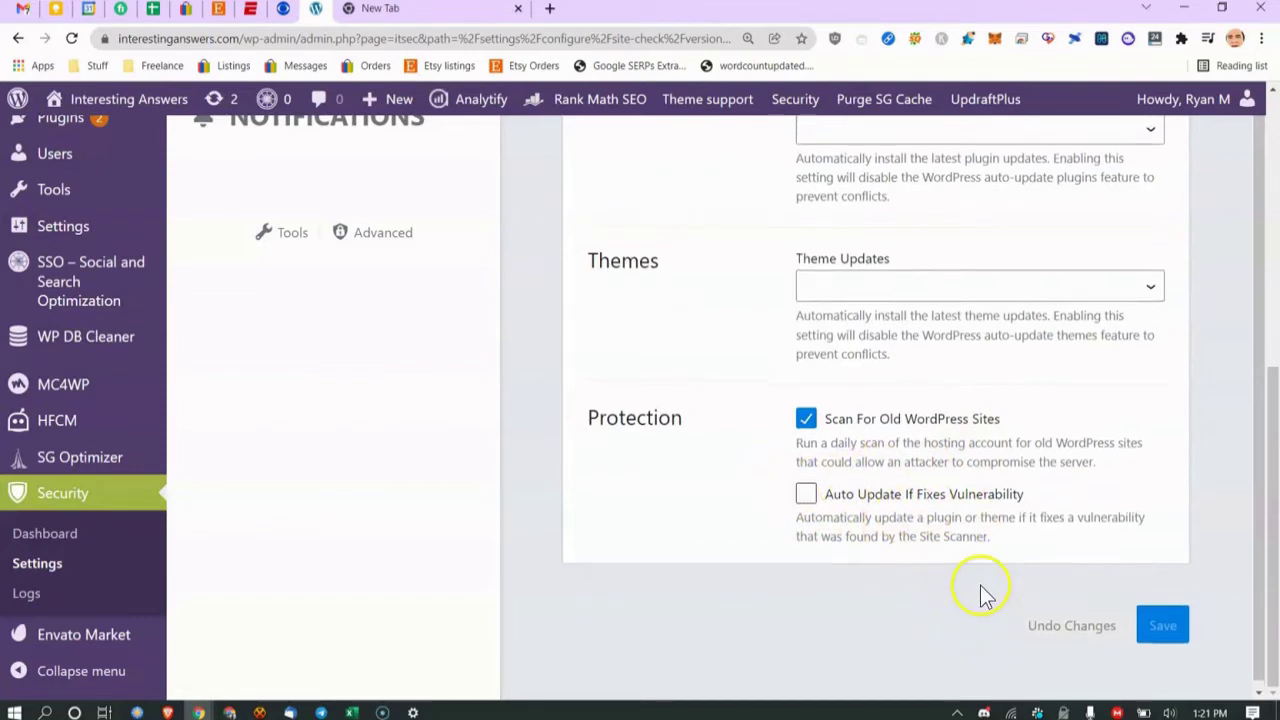
{"action": "scroll", "coordinate": [929, 606], "scroll_direction": "up", "scroll_amount": 5}
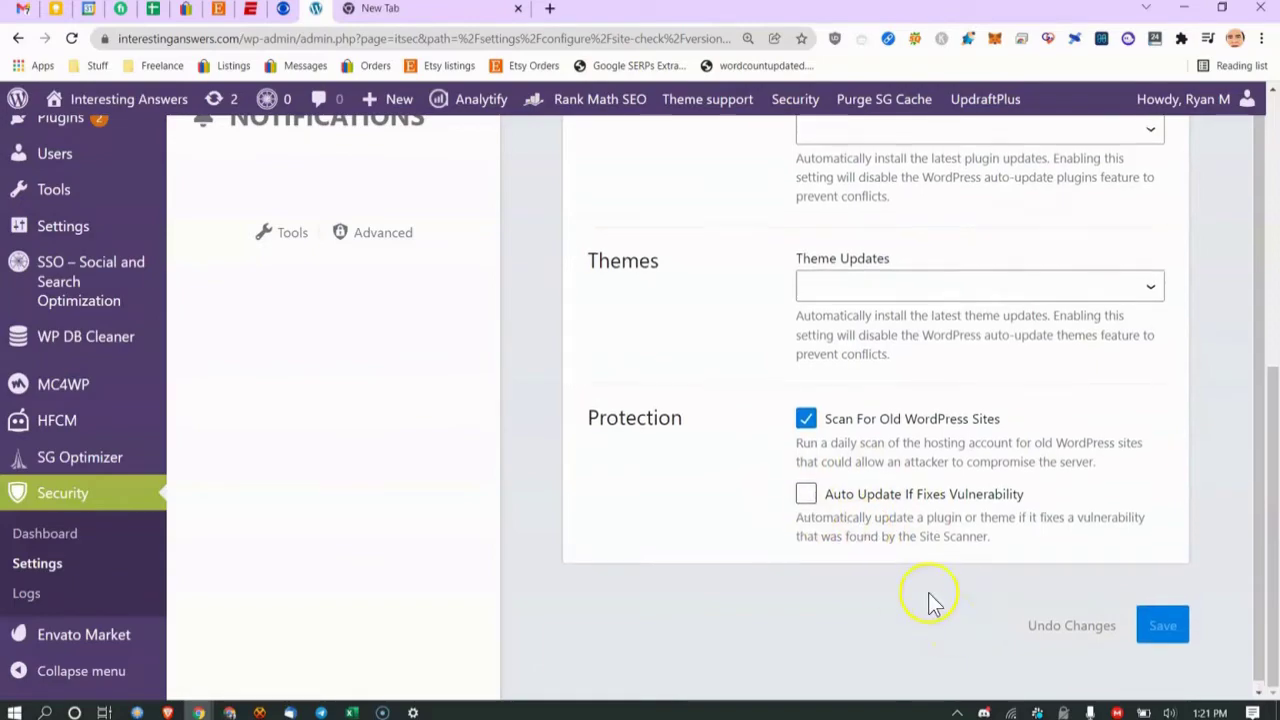
Finish reading the Version Management options and open the Database Backups settings under Utilities.
{"action": "scroll", "coordinate": [893, 440], "scroll_direction": "down", "scroll_amount": 5}
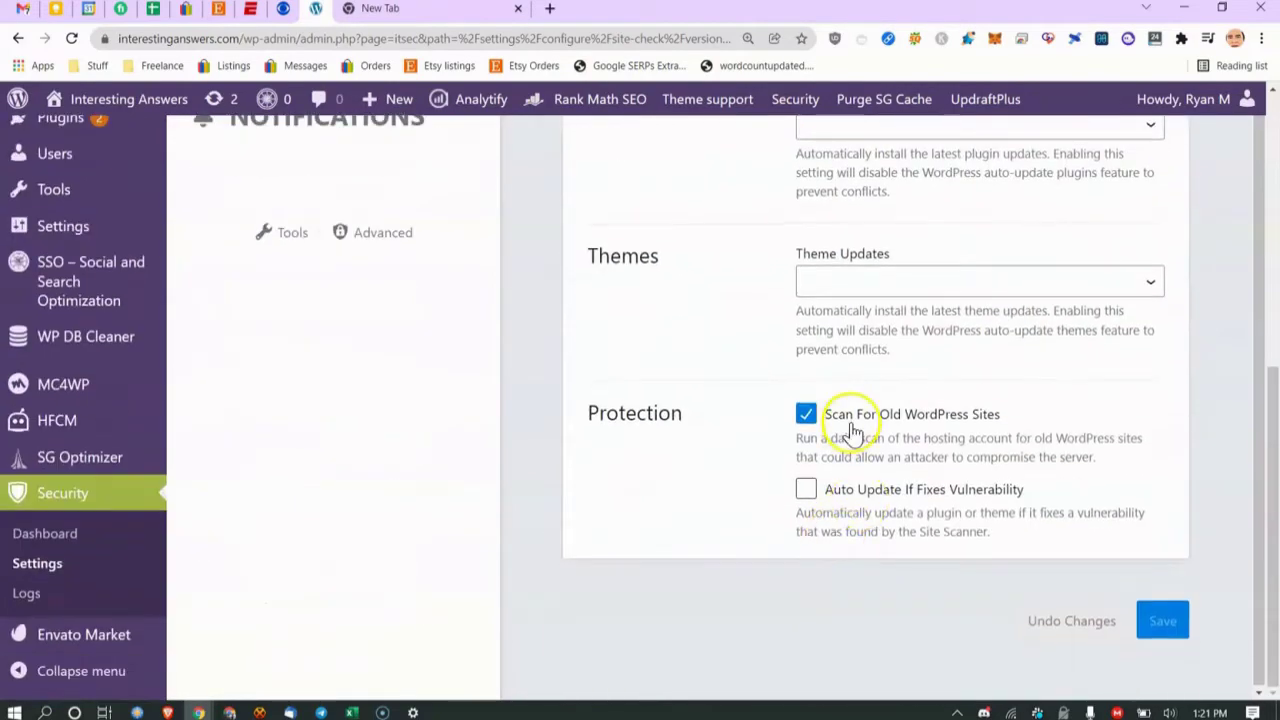
{"action": "scroll", "coordinate": [885, 577], "scroll_direction": "up", "scroll_amount": 5}
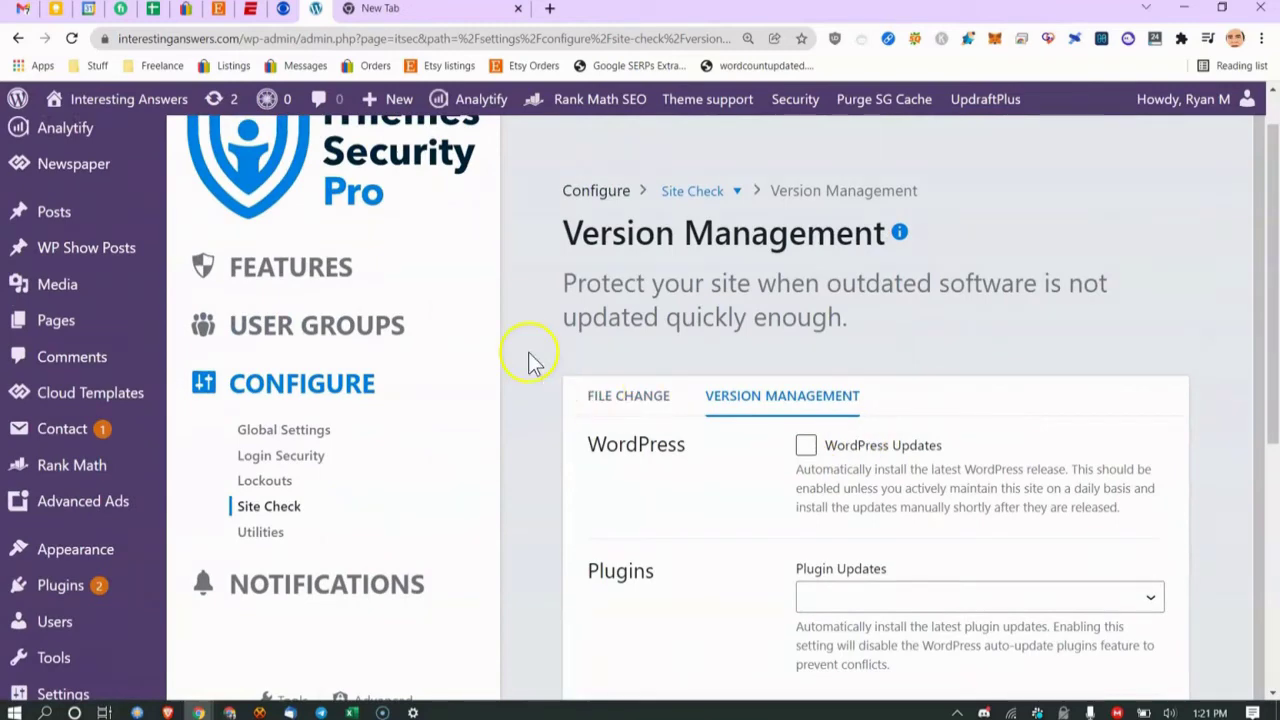
{"action": "left_click", "coordinate": [260, 535]}
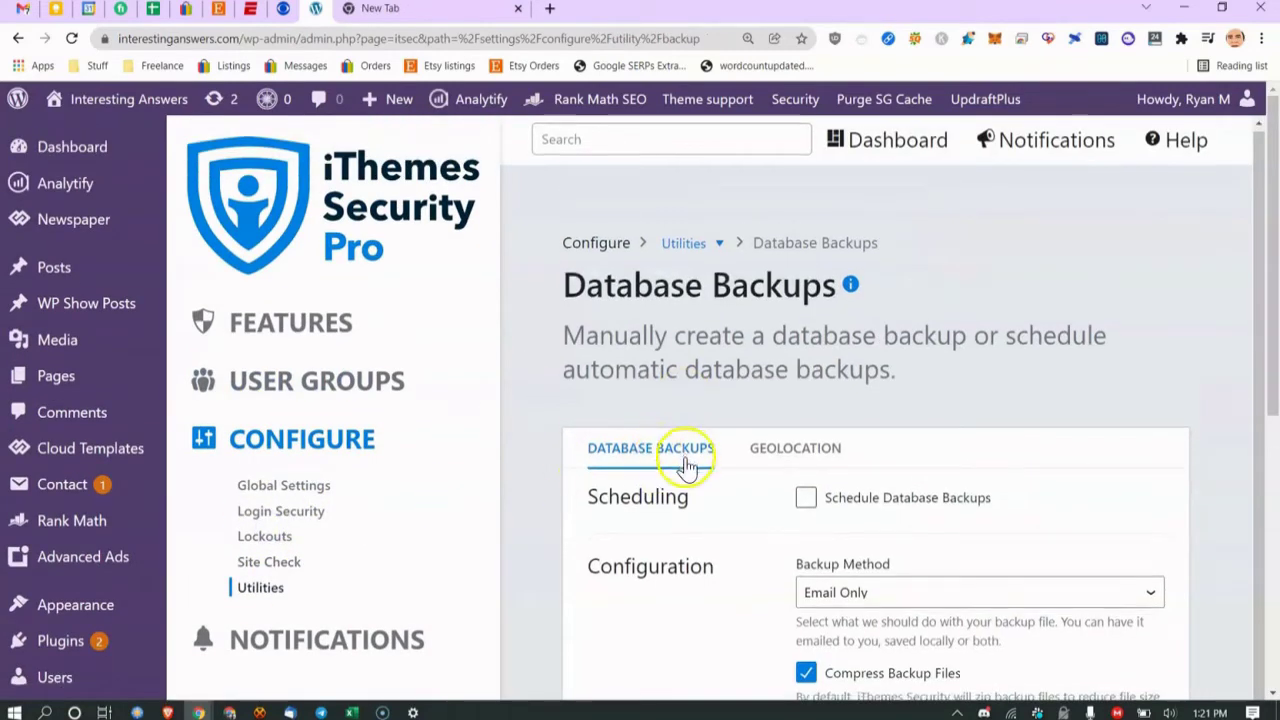
{"action": "scroll", "coordinate": [780, 400], "scroll_direction": "down", "scroll_amount": 2}
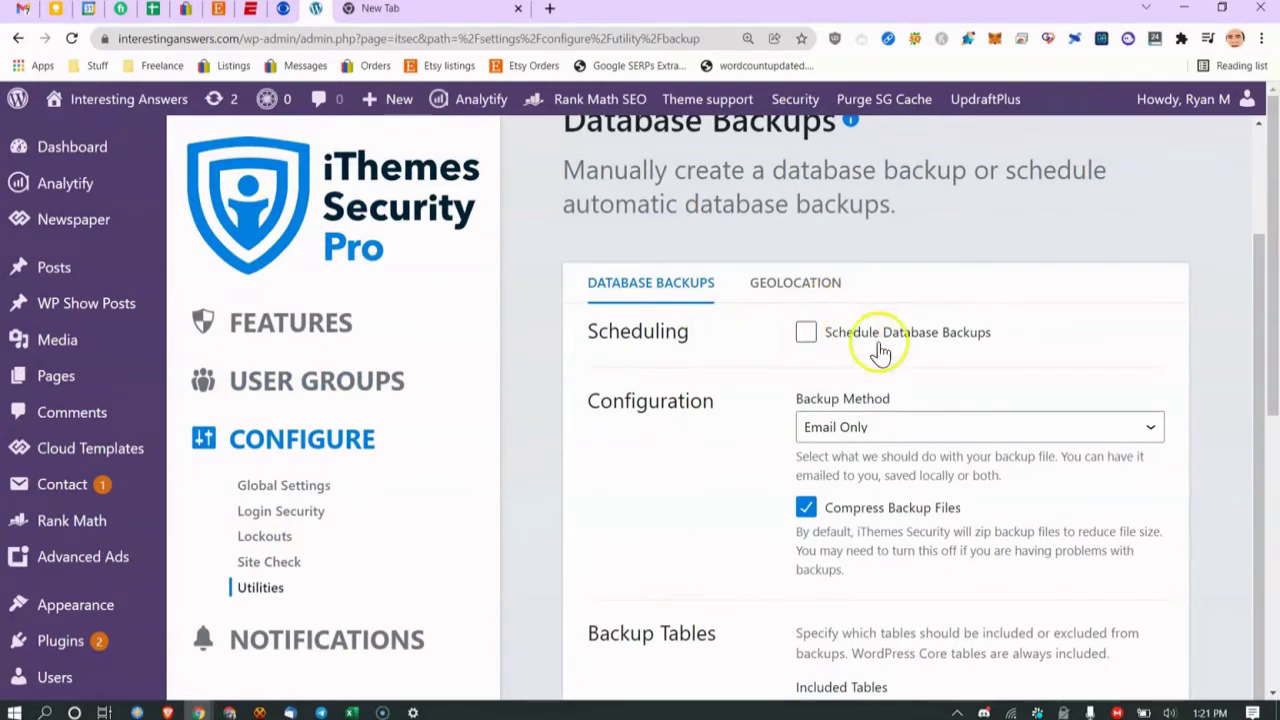
Enable Schedule Database Backups to view its Backup Interval option, and disable it again.
{"action": "left_click", "coordinate": [788, 334]}
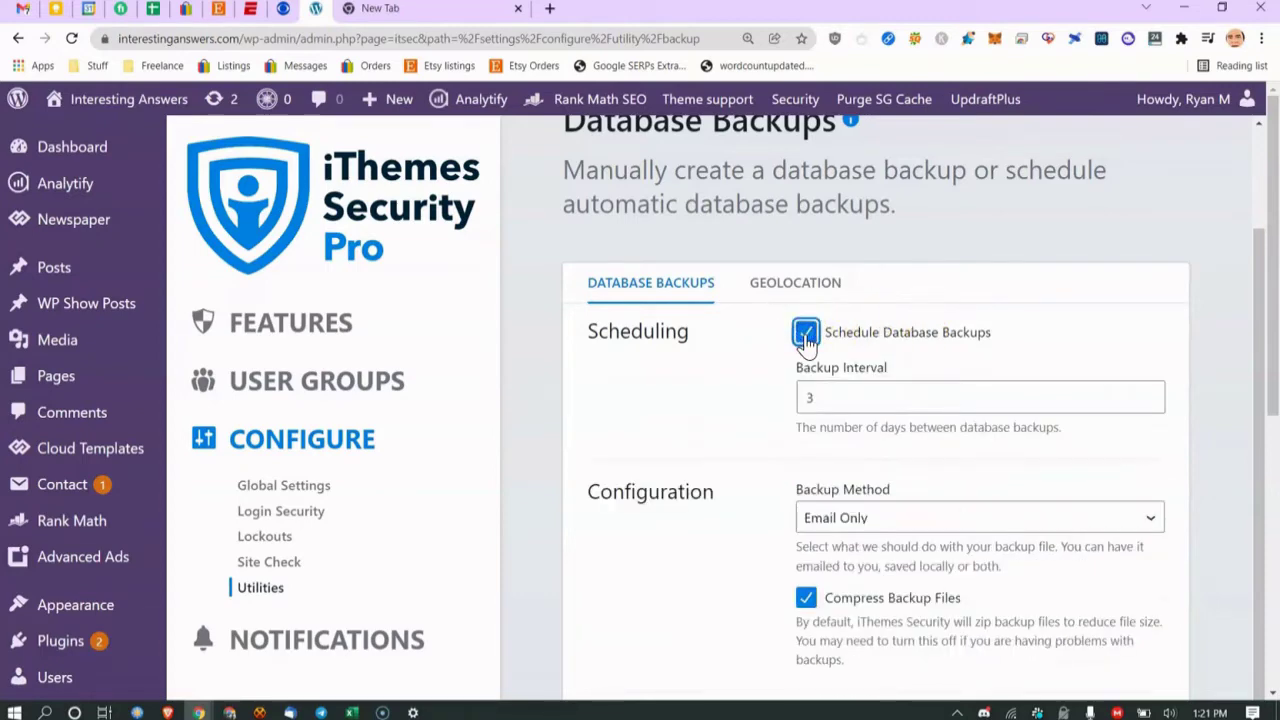
{"action": "left_click", "coordinate": [810, 343]}
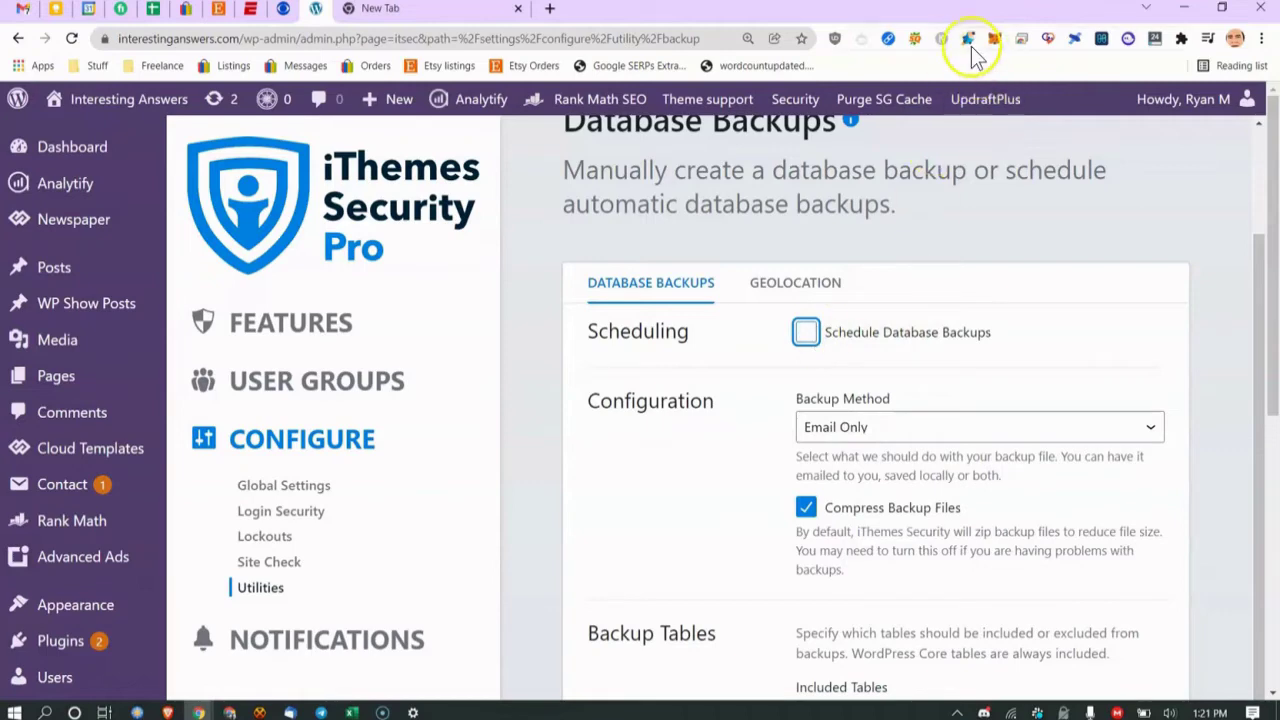
{"action": "mouse_move", "coordinate": [984, 100]}
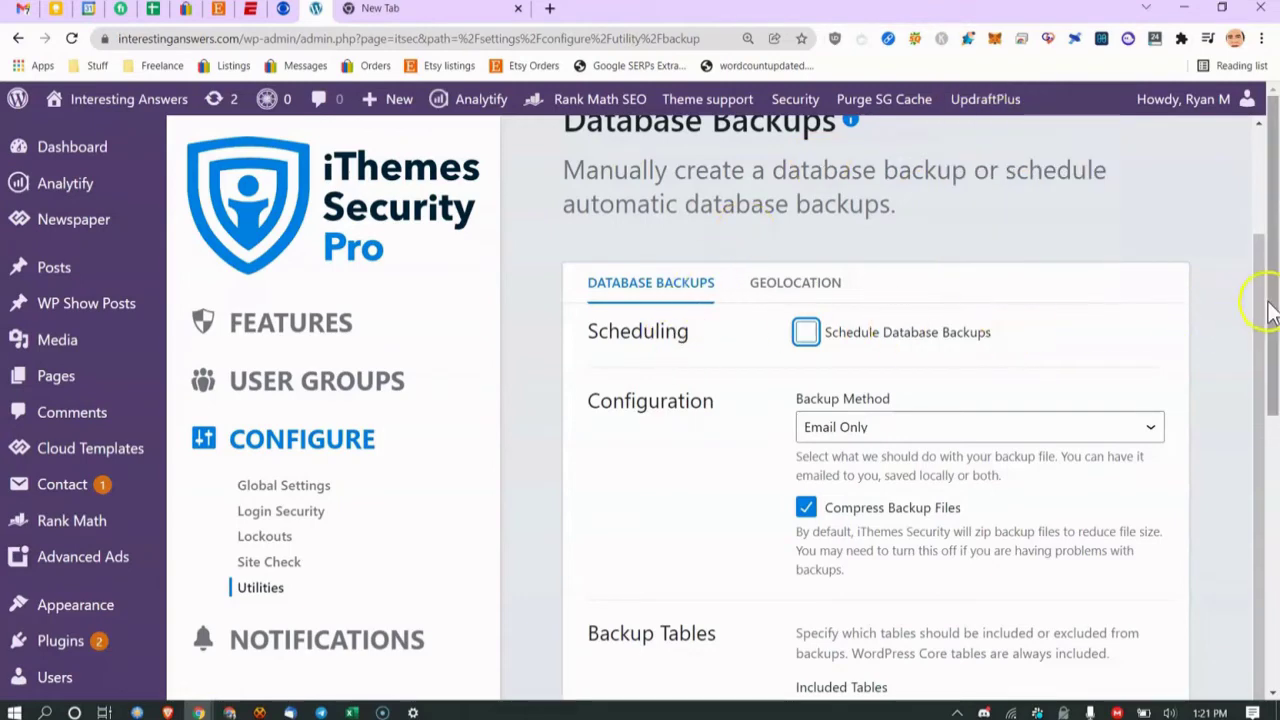
{"action": "left_click", "coordinate": [1180, 272]}
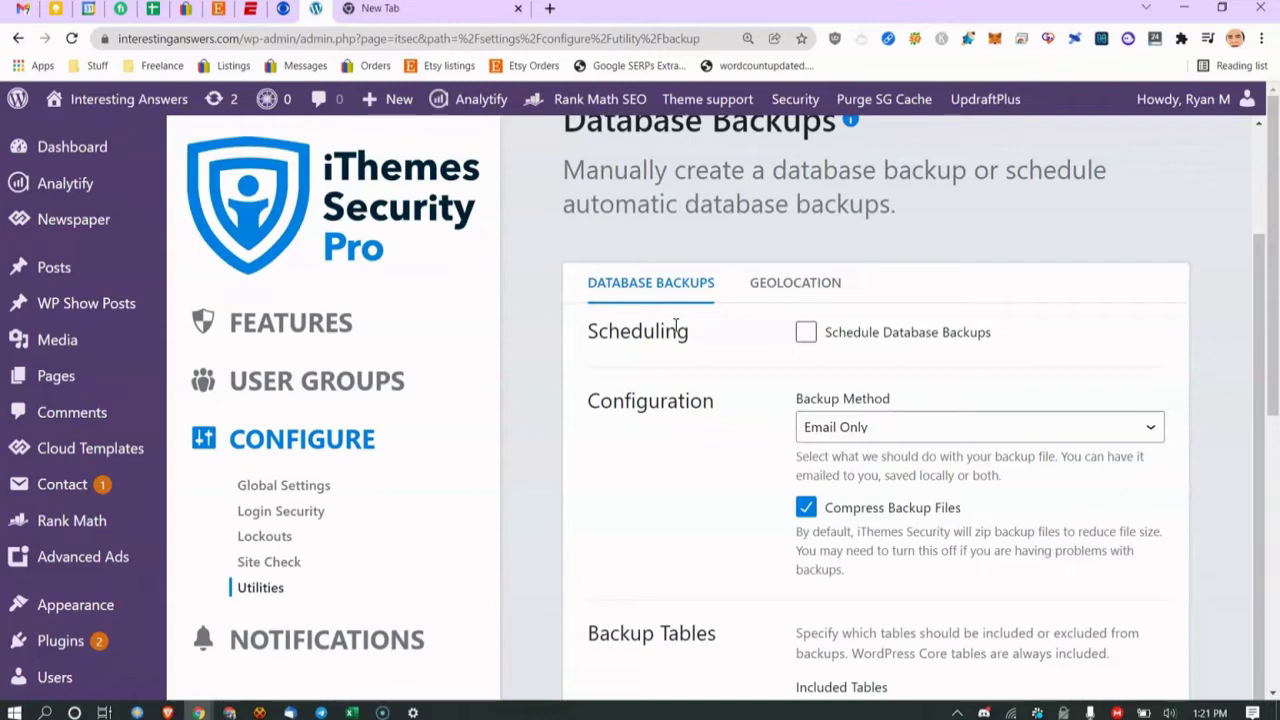
Read the Backup Method and Compress Backup Files options in the Database Backups configuration without changing them.
{"action": "scroll", "coordinate": [805, 360], "scroll_direction": "down", "scroll_amount": 3}
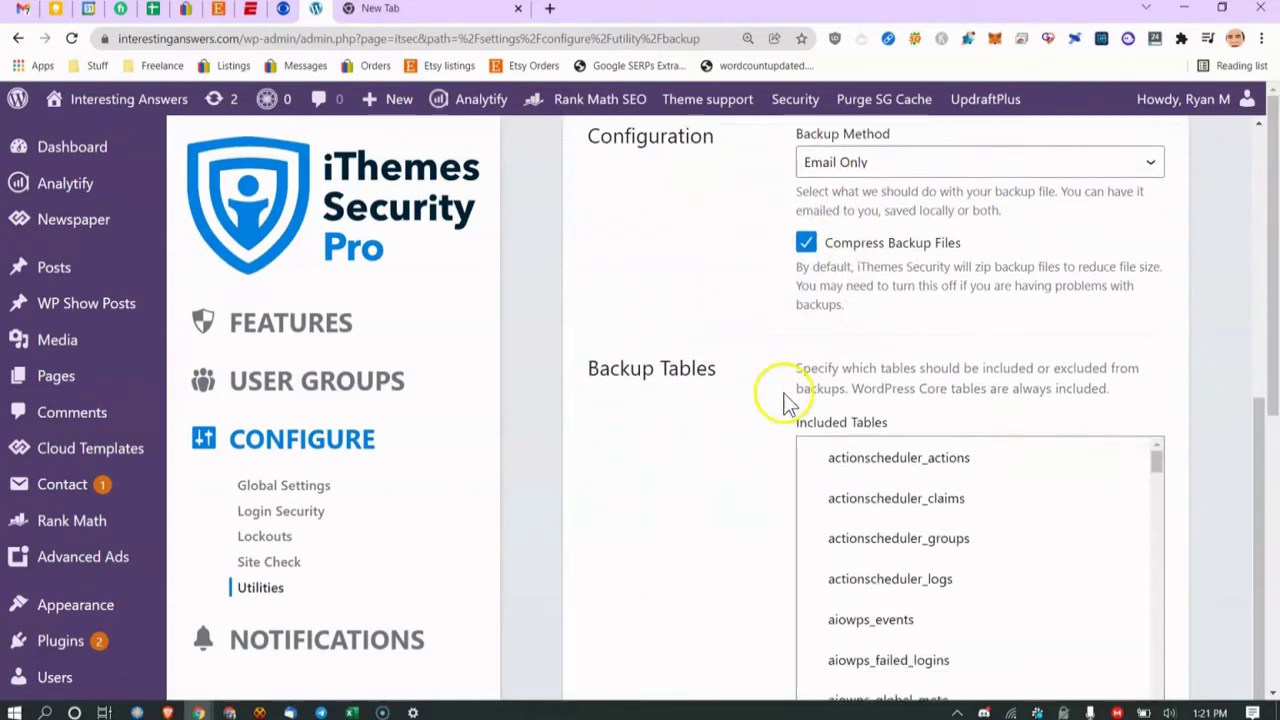
{"action": "scroll", "coordinate": [790, 255], "scroll_direction": "up", "scroll_amount": 2}
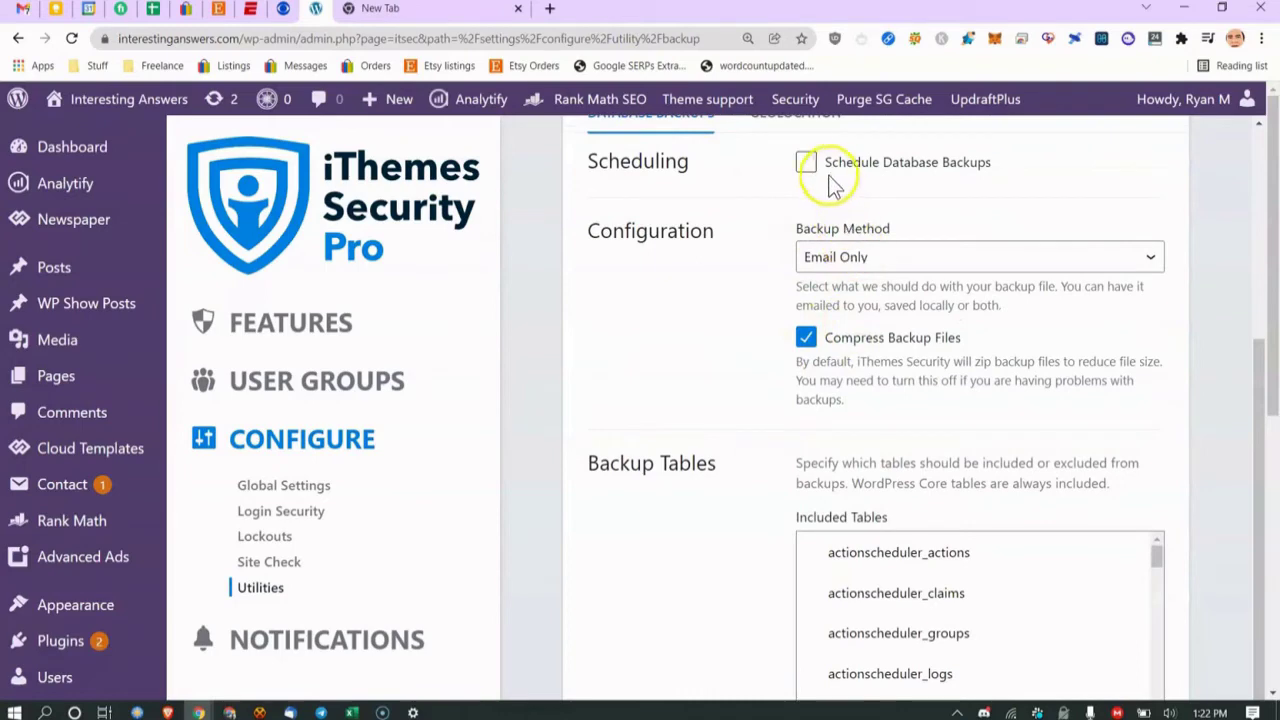
{"action": "scroll", "coordinate": [823, 186], "scroll_direction": "down", "scroll_amount": 2}
{"action": "scroll", "coordinate": [849, 294], "scroll_direction": "up", "scroll_amount": 1}
{"action": "scroll", "coordinate": [858, 304], "scroll_direction": "up", "scroll_amount": 1}
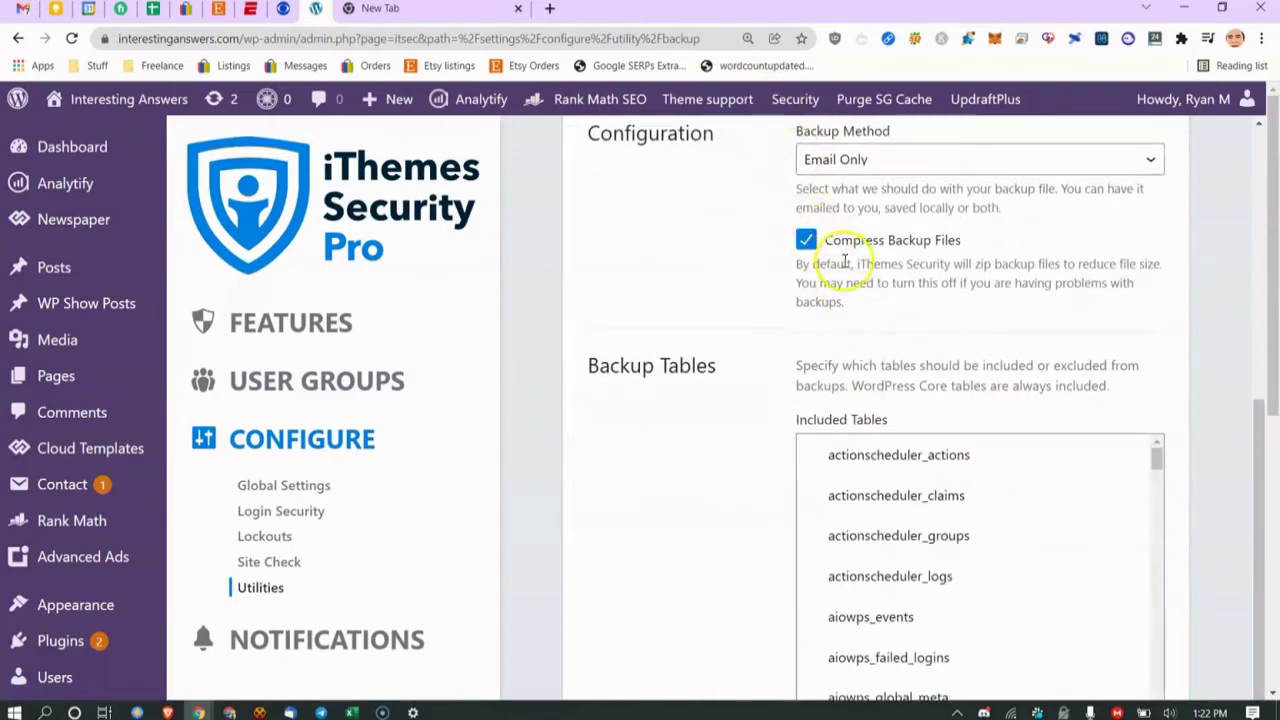
Examine the Included Tables and Excluded Tables lists under Backup Tables, down to the end of the page.
{"action": "scroll", "coordinate": [903, 264], "scroll_direction": "down", "scroll_amount": 2}
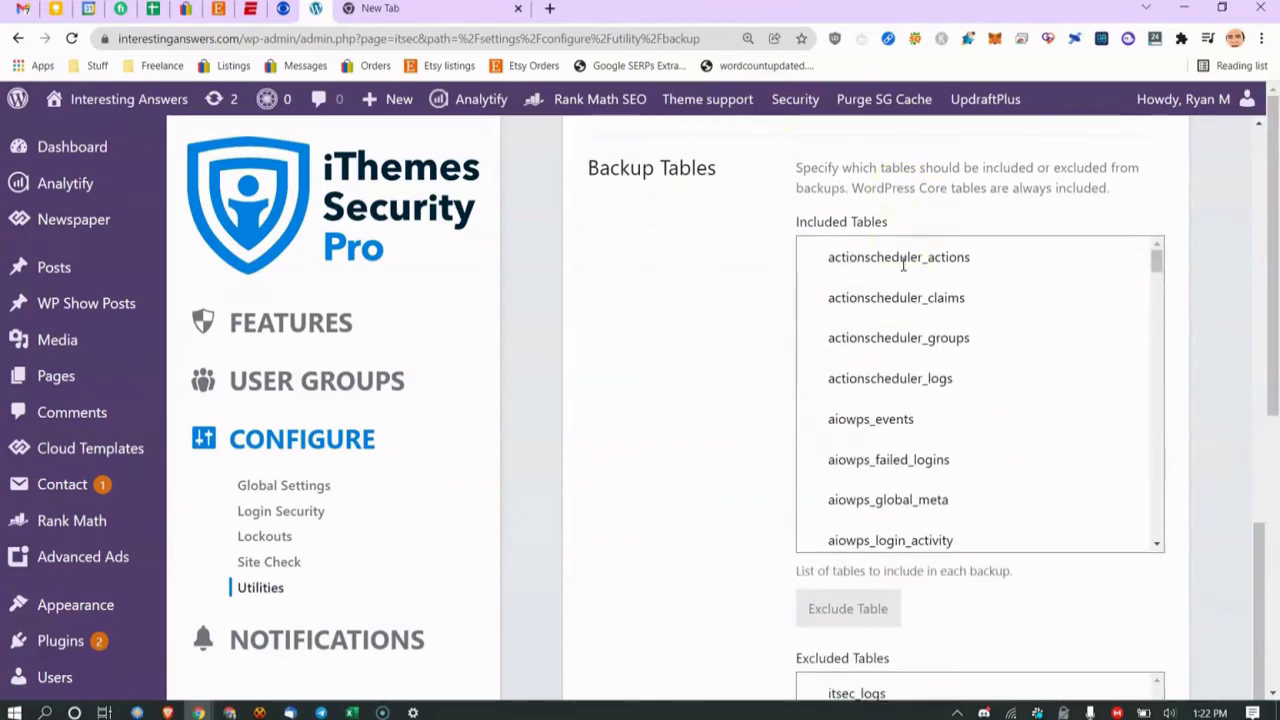
{"action": "scroll", "coordinate": [903, 264], "scroll_direction": "down", "scroll_amount": 1}
{"action": "scroll", "coordinate": [766, 414], "scroll_direction": "down", "scroll_amount": 3}
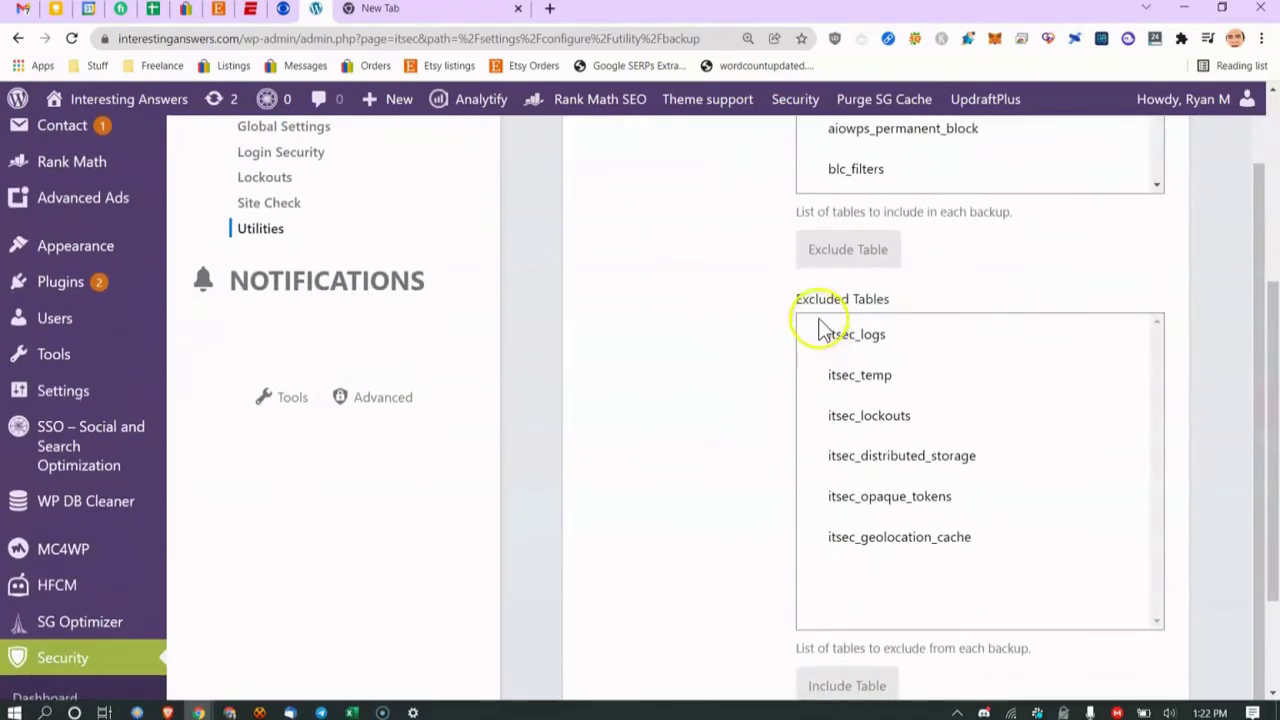
{"action": "scroll", "coordinate": [837, 391], "scroll_direction": "down", "scroll_amount": 2}
{"action": "scroll", "coordinate": [849, 414], "scroll_direction": "up", "scroll_amount": 5}
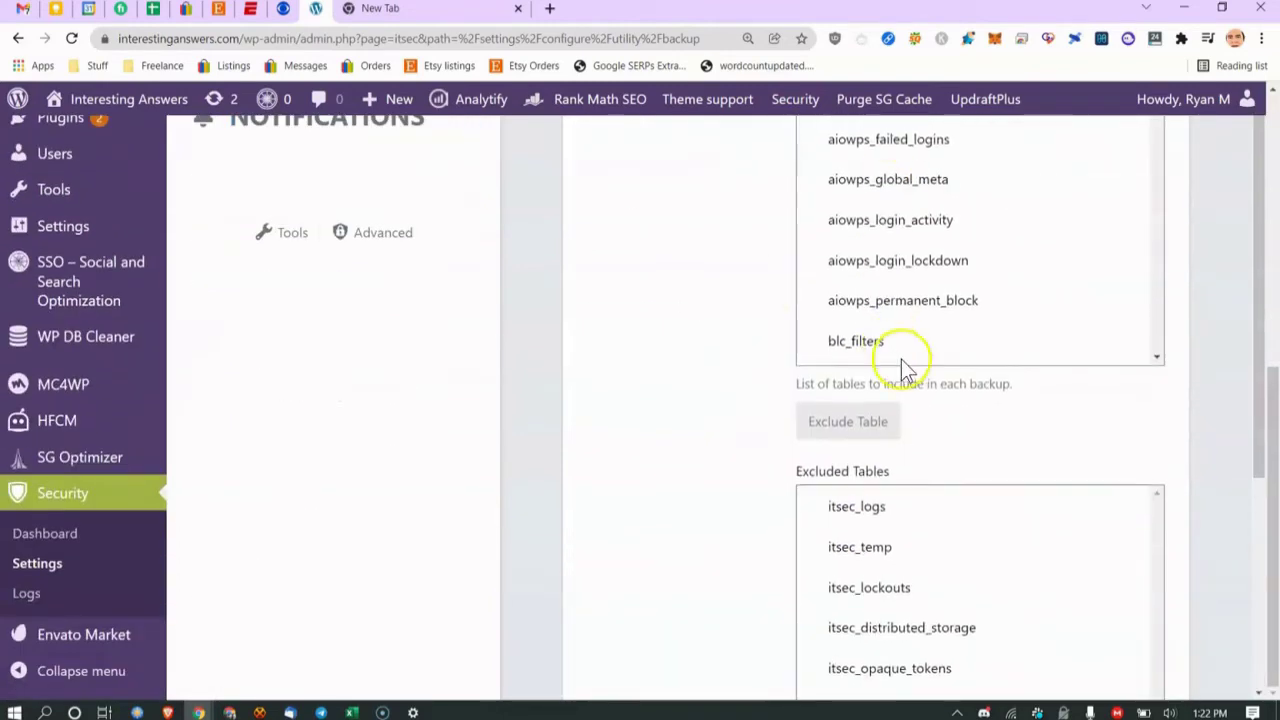
{"action": "left_click", "coordinate": [1157, 497]}
{"action": "left_click_drag", "start_coordinate": [1157, 357], "coordinate": [1157, 331]}
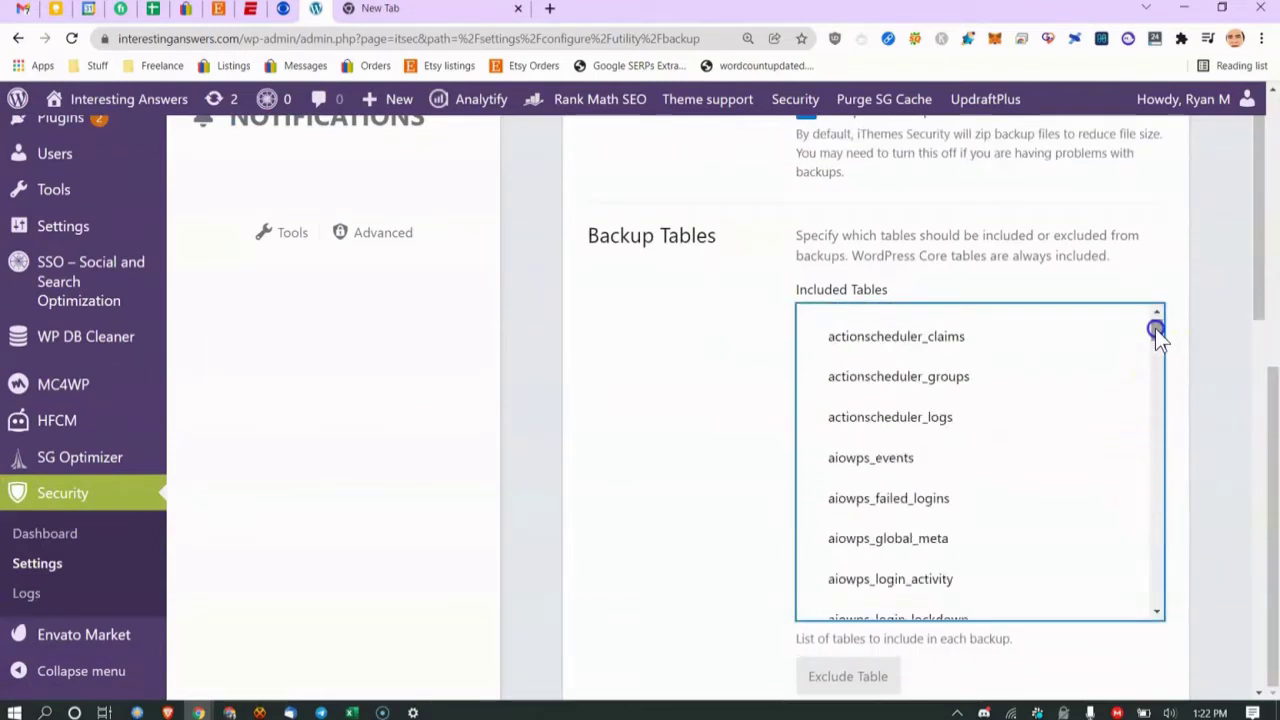
{"action": "left_click", "coordinate": [755, 463]}
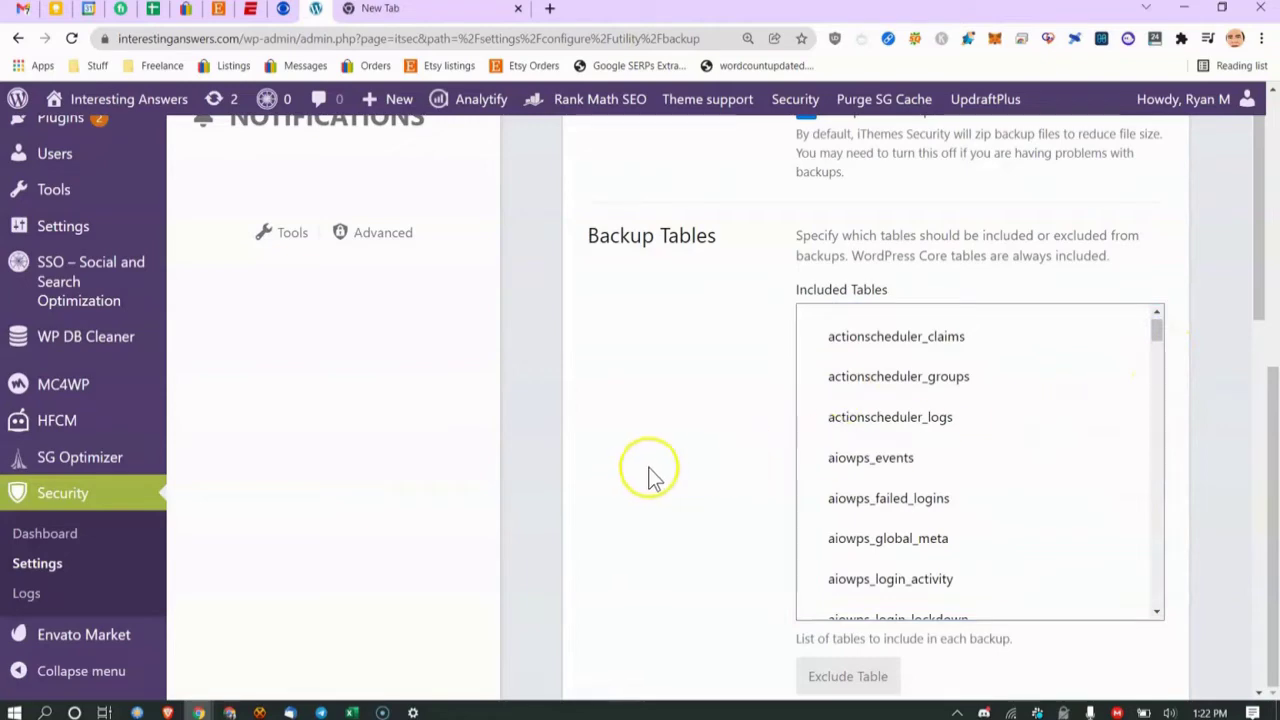
{"action": "scroll", "coordinate": [650, 478], "scroll_direction": "down", "scroll_amount": 1}
{"action": "scroll", "coordinate": [648, 472], "scroll_direction": "down", "scroll_amount": 5}
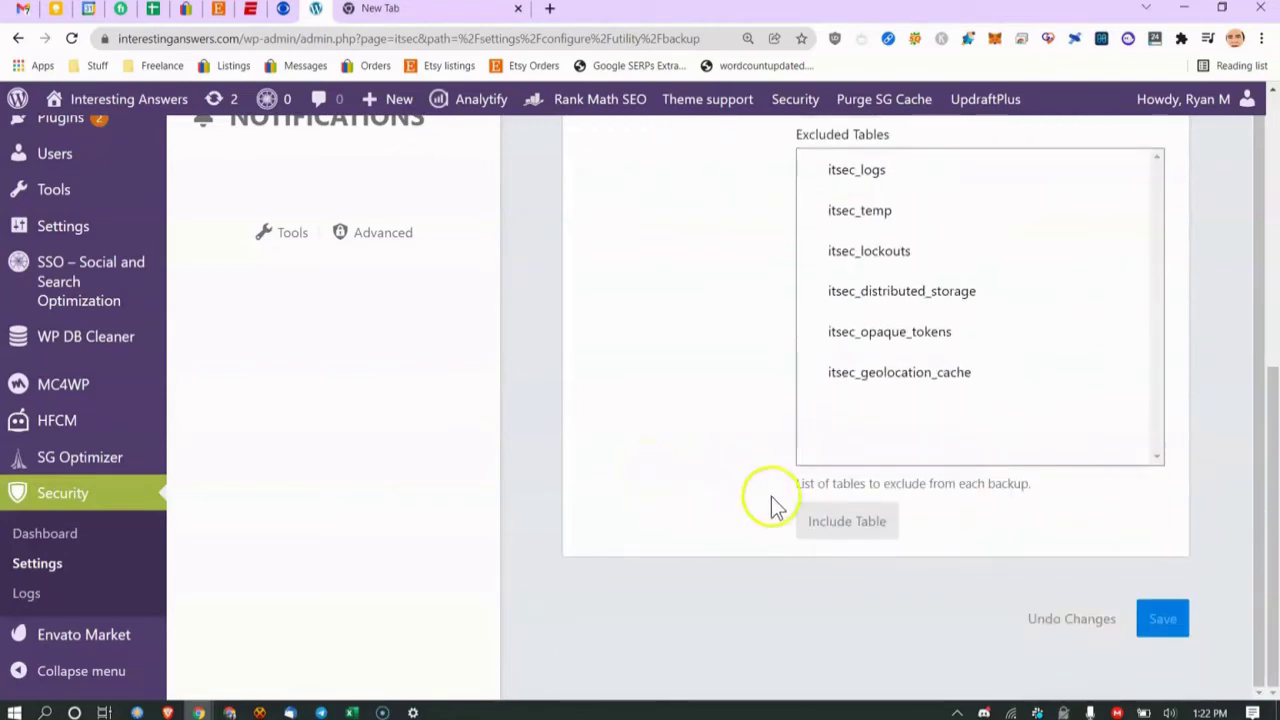
Open the Geolocation settings and inspect the MaxMind GeoLite2 section and its API Key field without changing the key.
{"action": "scroll", "coordinate": [774, 500], "scroll_direction": "up", "scroll_amount": 6}
{"action": "scroll", "coordinate": [789, 480], "scroll_direction": "up", "scroll_amount": 6}
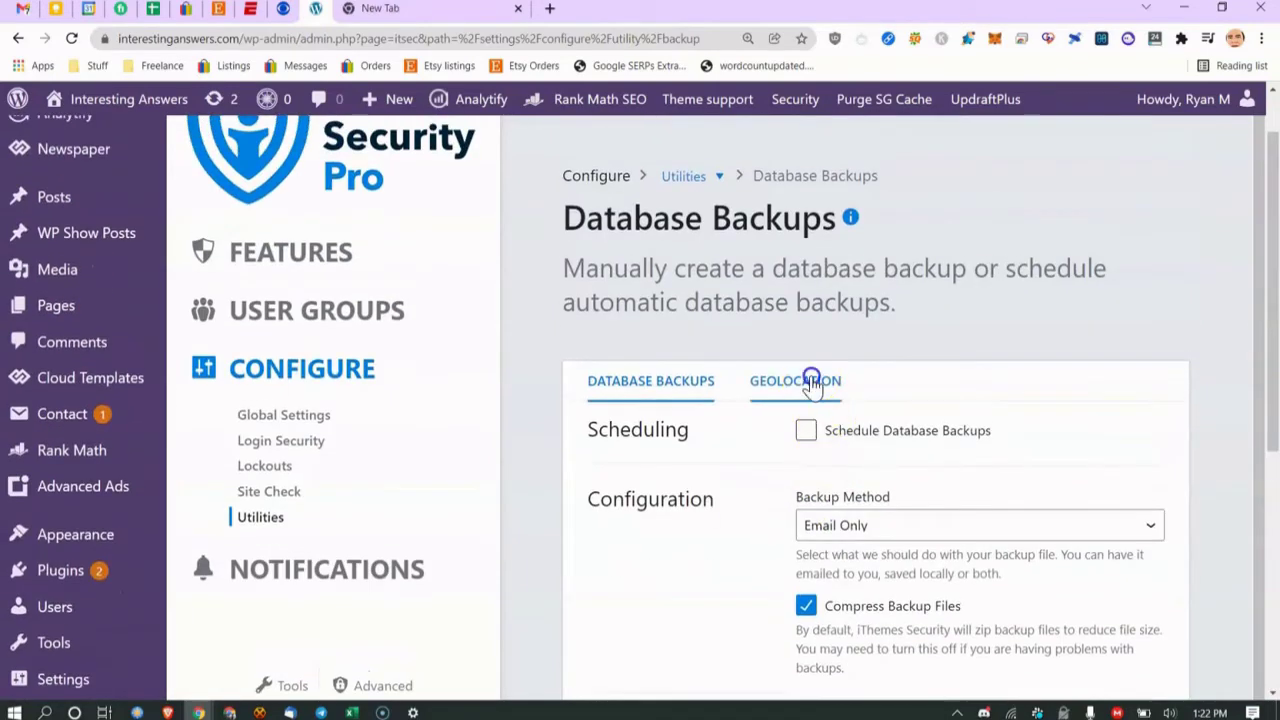
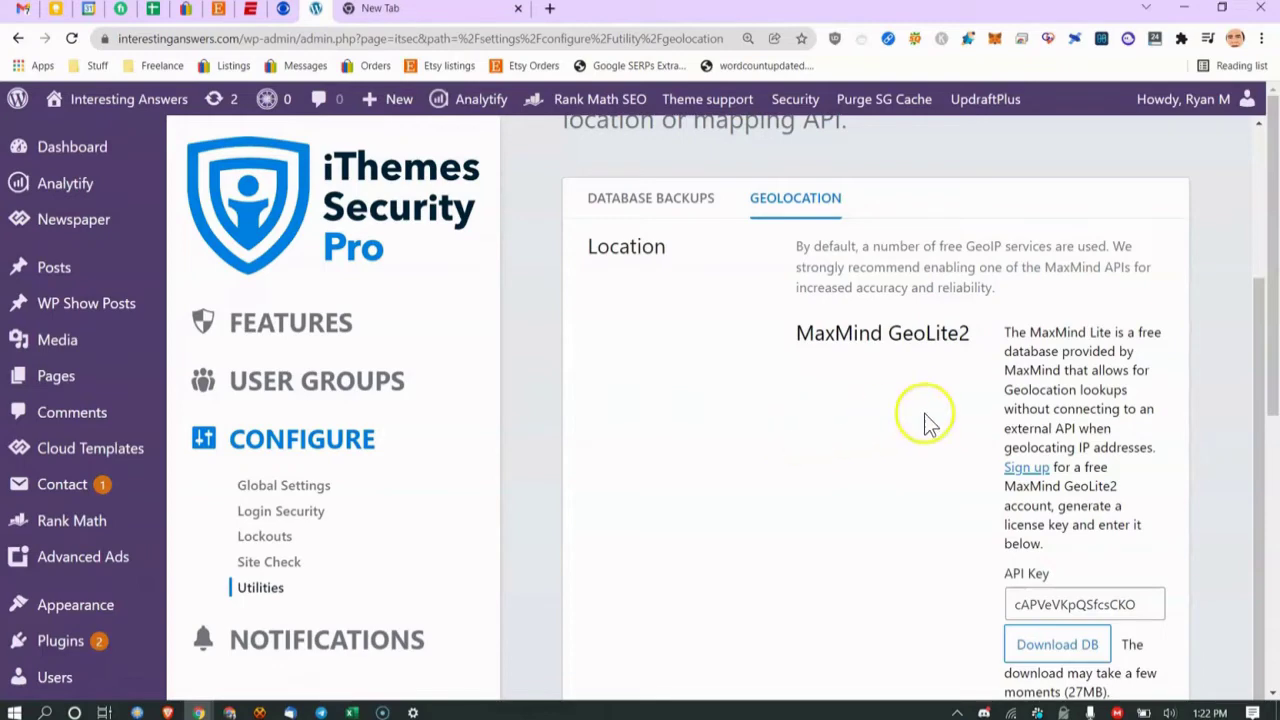
{"action": "scroll", "coordinate": [850, 420], "scroll_direction": "down", "scroll_amount": 2}
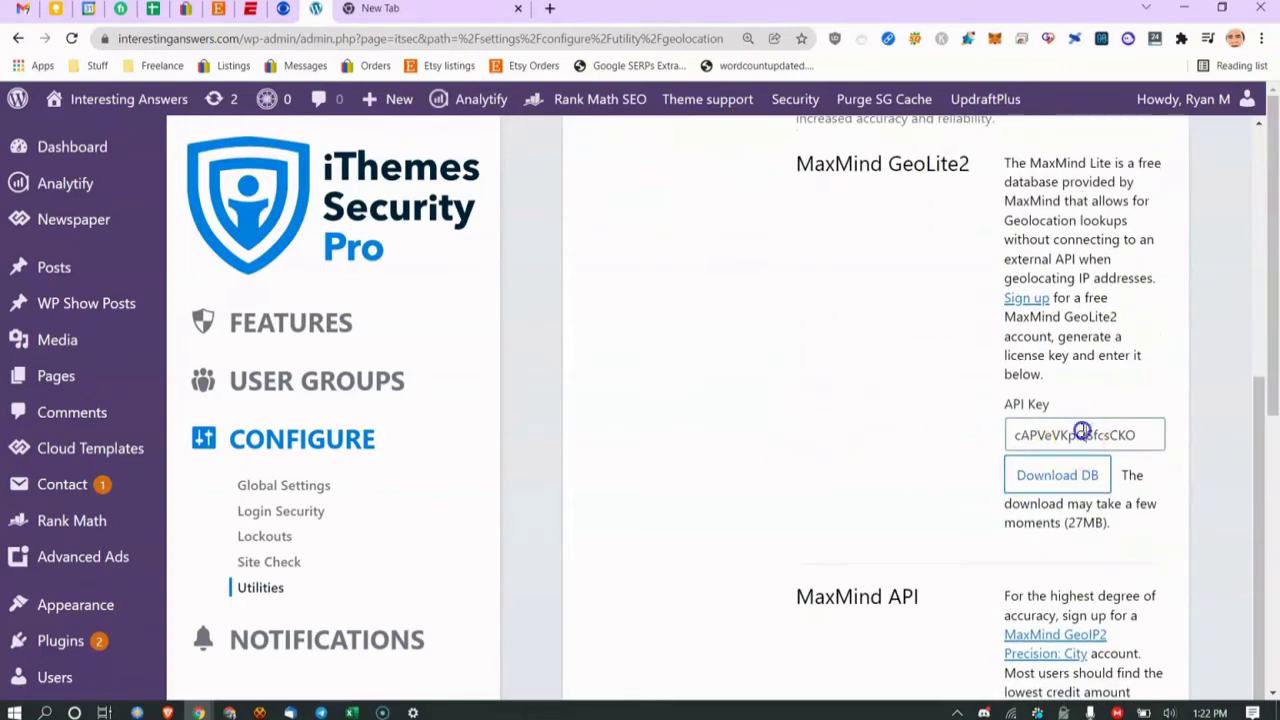
{"action": "double_click", "coordinate": [1082, 432]}
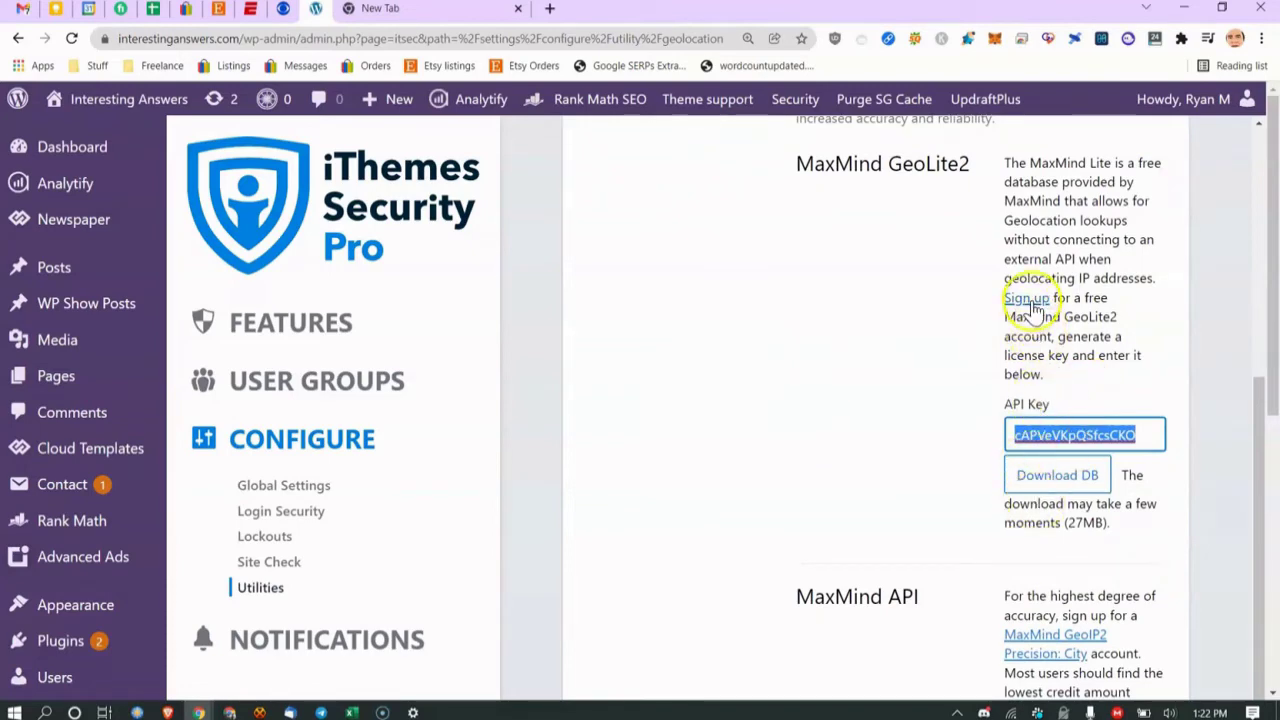
{"action": "left_click", "coordinate": [1137, 436]}
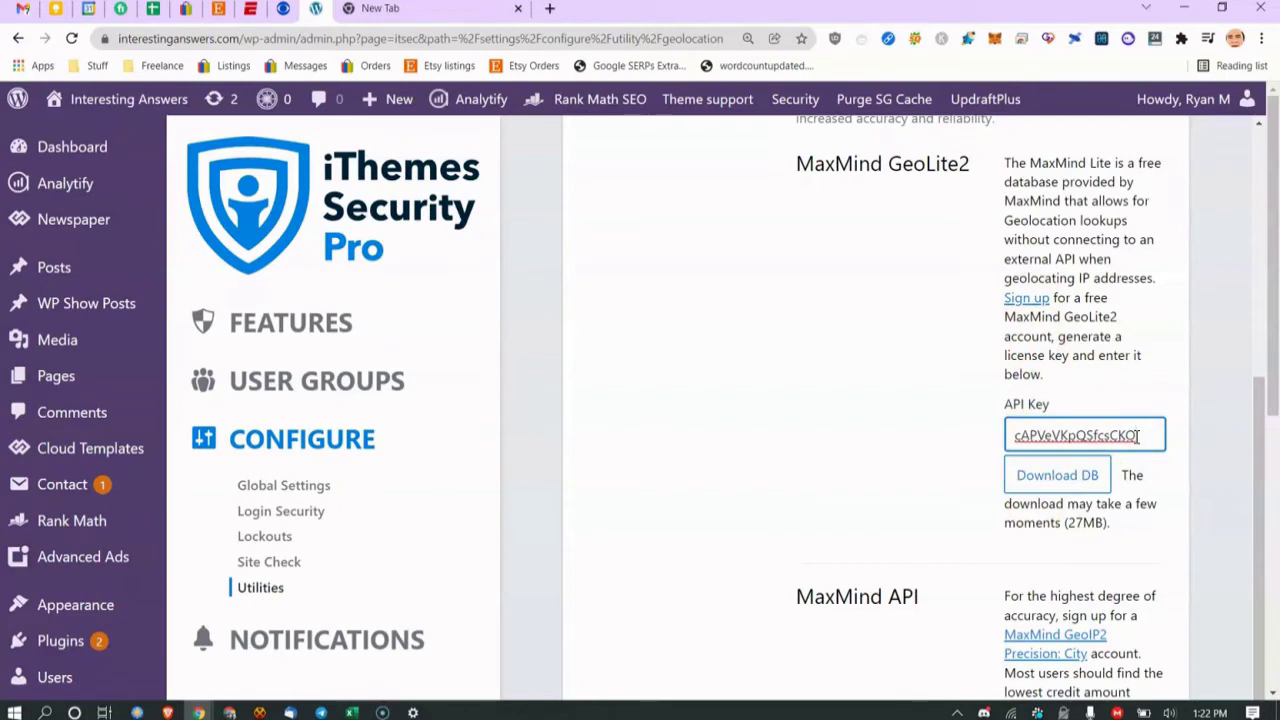
{"action": "left_click", "coordinate": [1186, 370]}
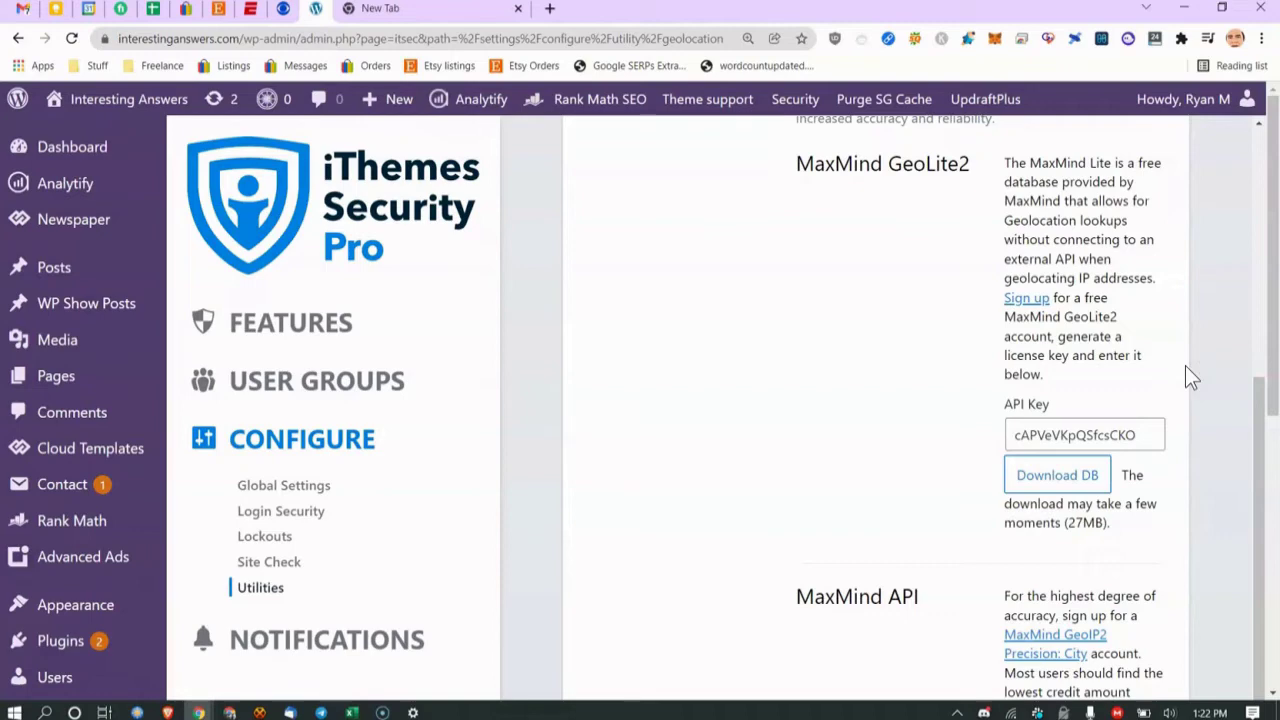
Read the MaxMind API section and the Mapping options with their Mapbox and MapQuest key fields, leaving the fields empty.
{"action": "scroll", "coordinate": [1150, 390], "scroll_direction": "down", "scroll_amount": 3}
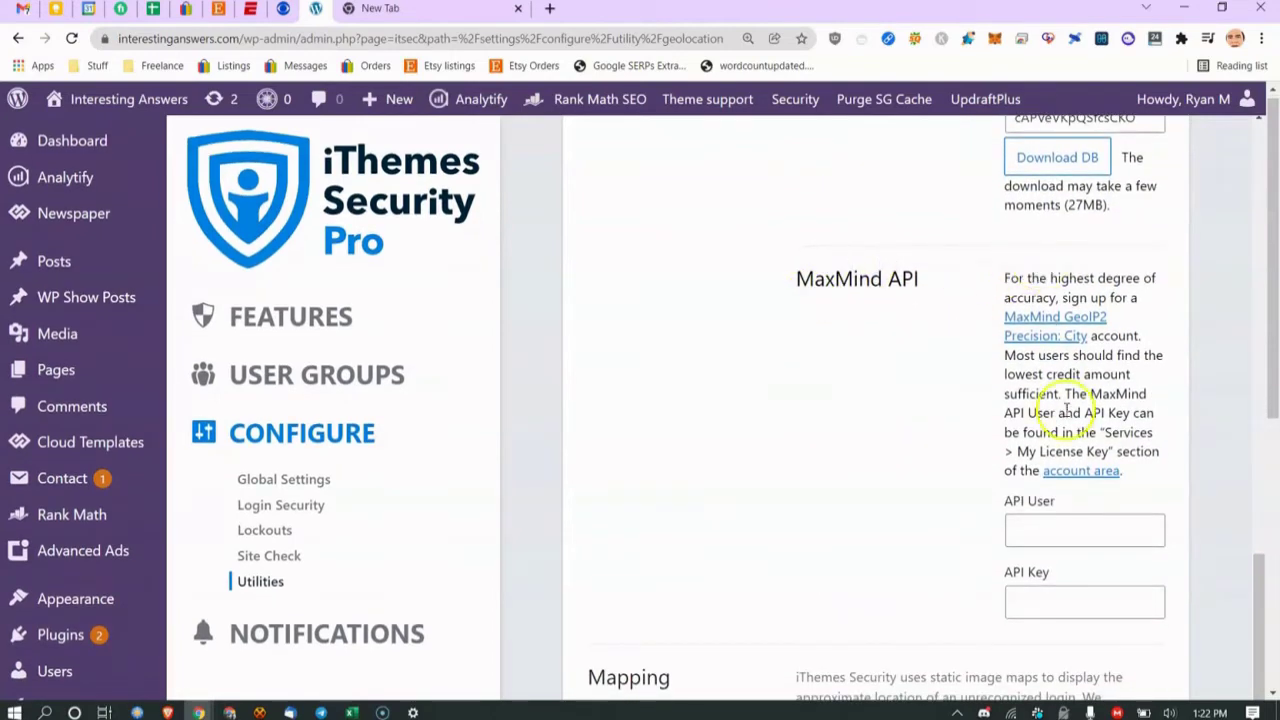
{"action": "scroll", "coordinate": [1065, 440], "scroll_direction": "down", "scroll_amount": 3}
{"action": "scroll", "coordinate": [700, 395], "scroll_direction": "down", "scroll_amount": 1}
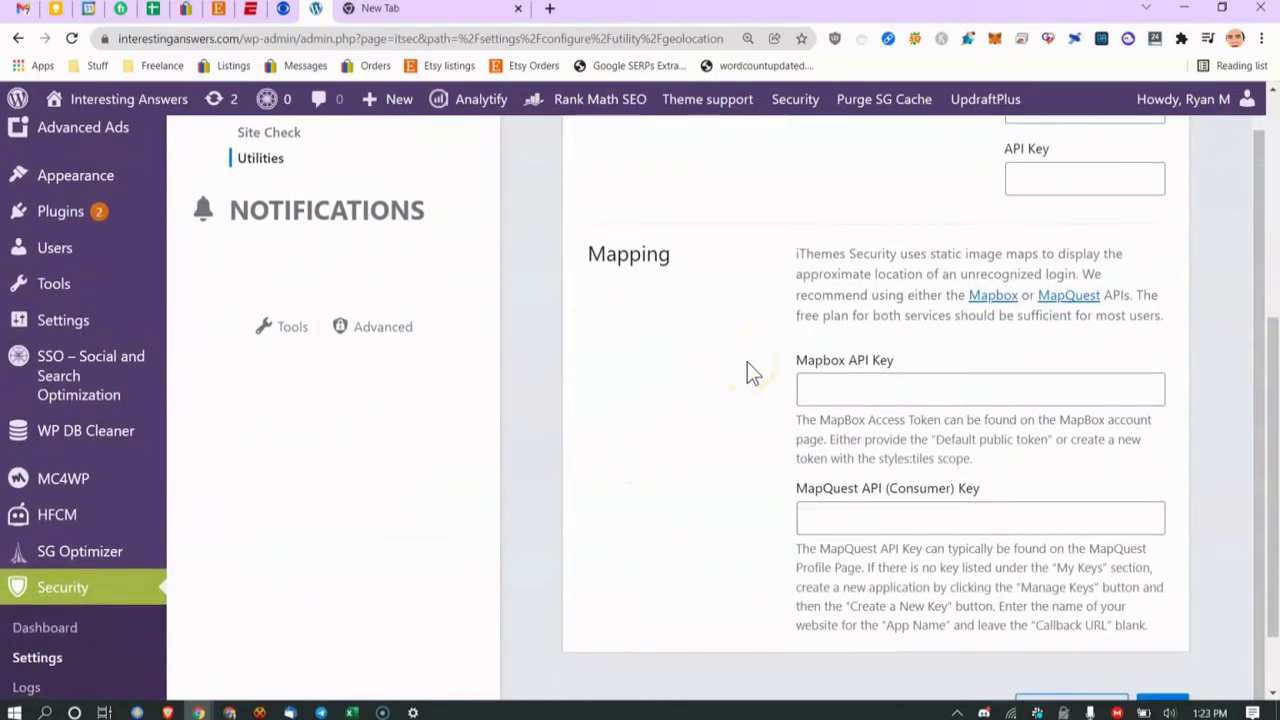
{"action": "left_click", "coordinate": [885, 278]}
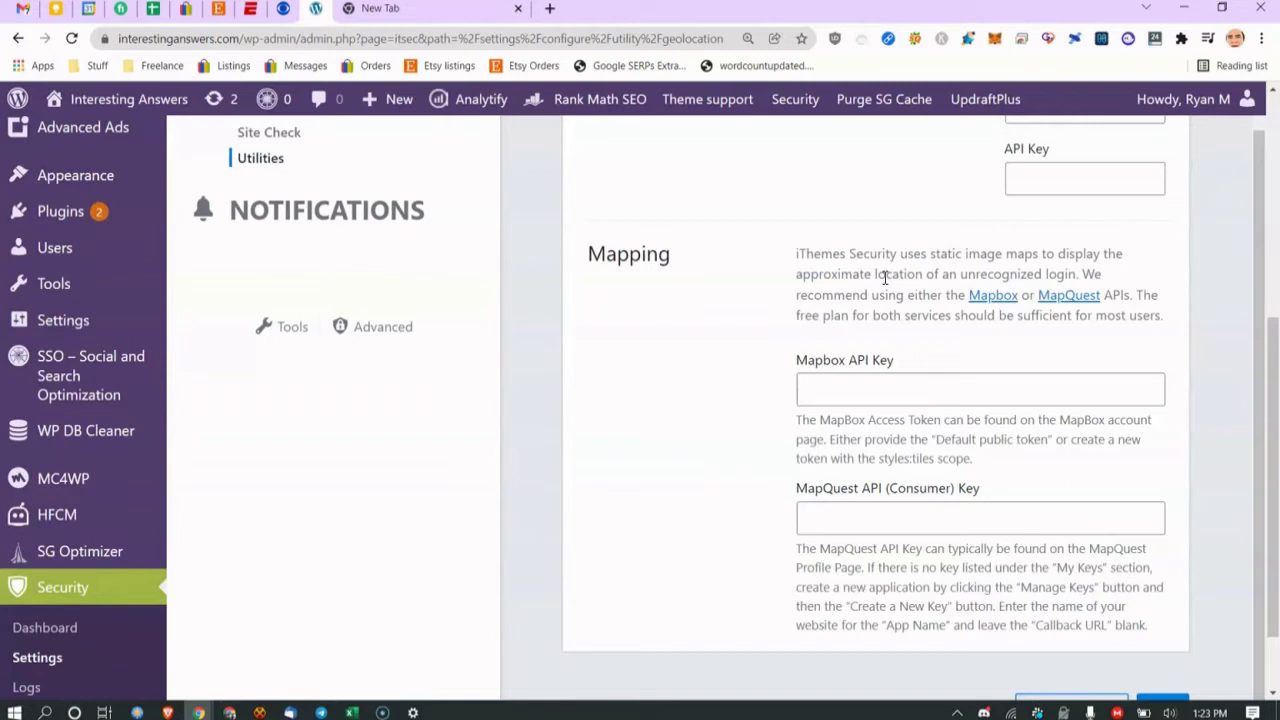
{"action": "left_click", "coordinate": [858, 388]}
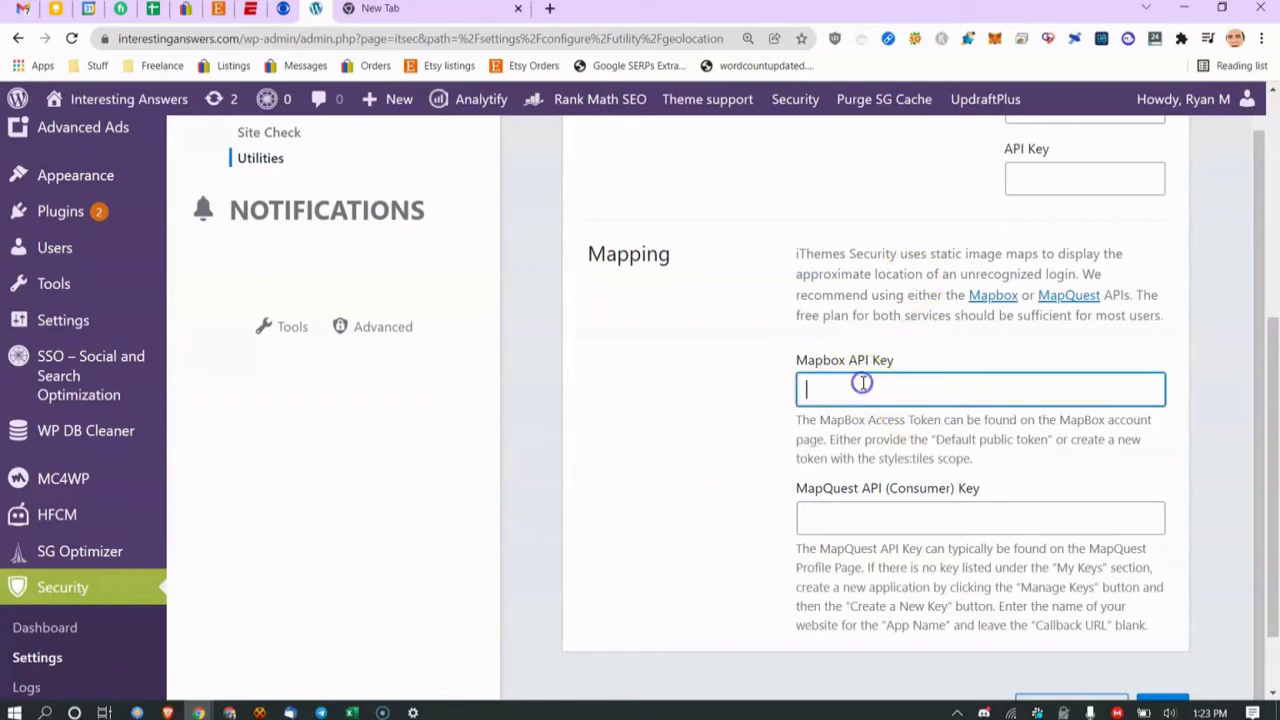
{"action": "left_click", "coordinate": [884, 331]}
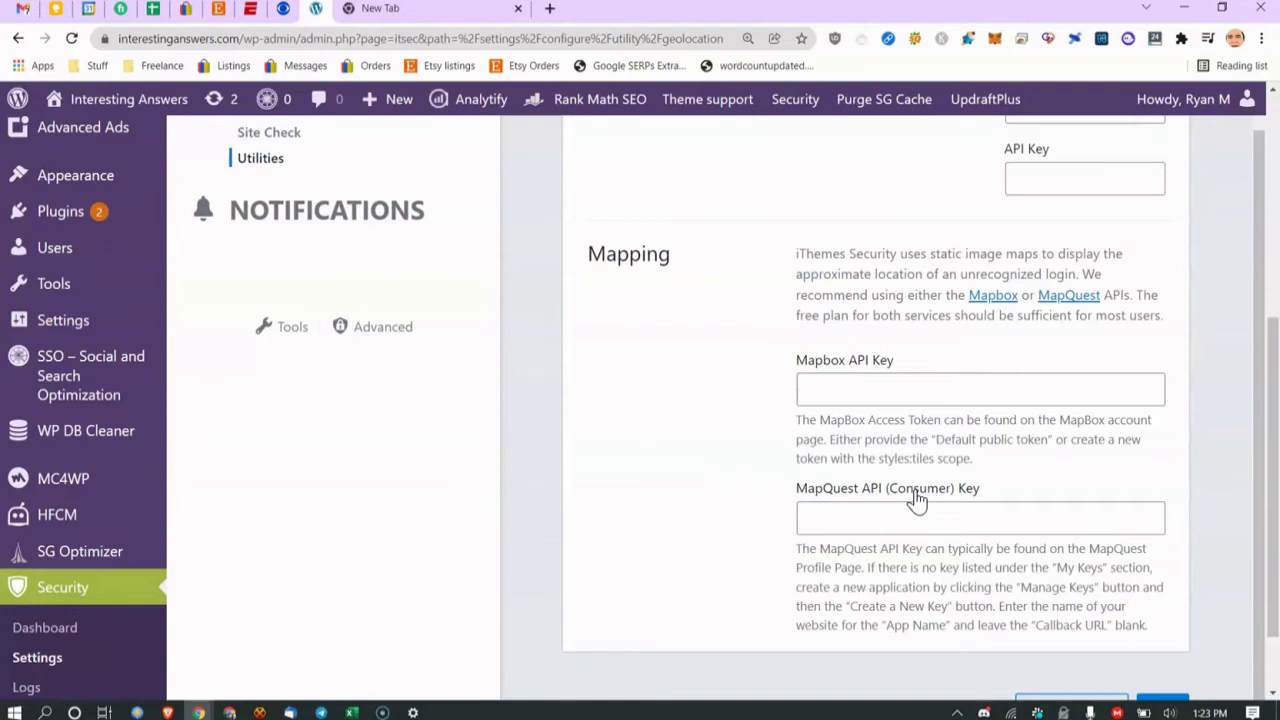
Go back to the MaxMind GeoLite2 section and highlight its API key without editing it.
{"action": "scroll", "coordinate": [916, 500], "scroll_direction": "up", "scroll_amount": 6}
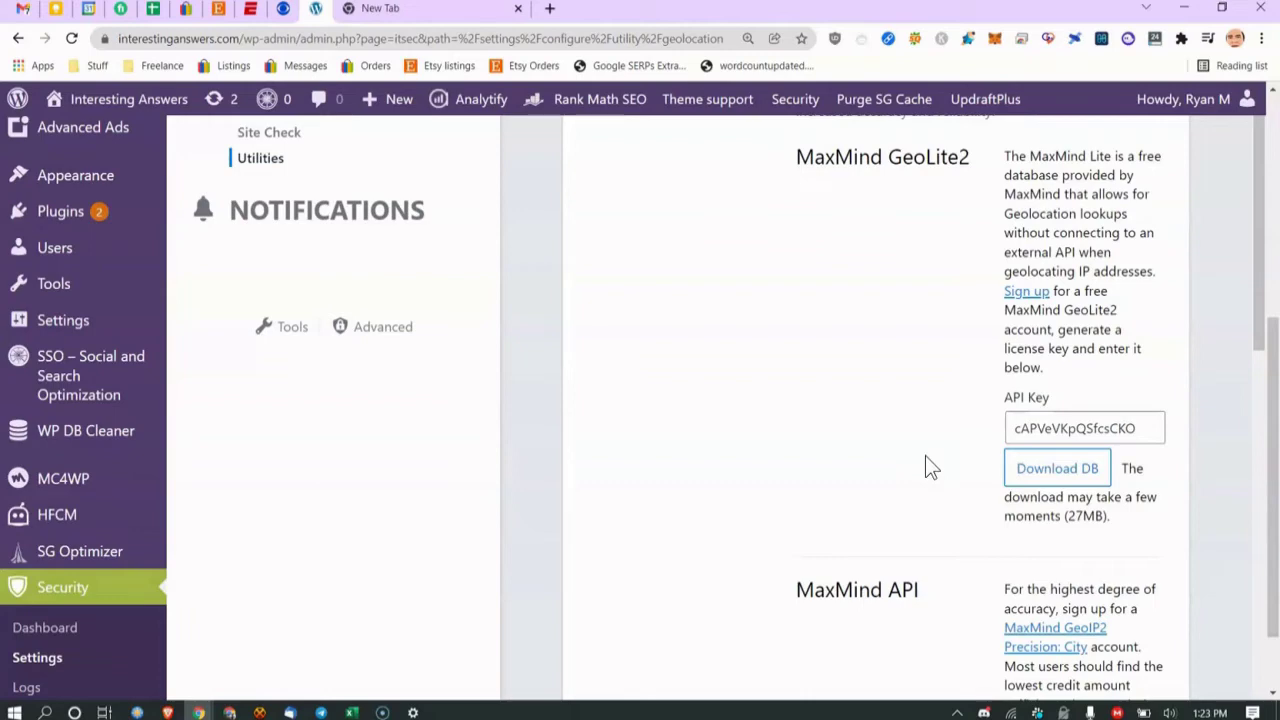
{"action": "scroll", "coordinate": [905, 440], "scroll_direction": "down", "scroll_amount": 2}
{"action": "scroll", "coordinate": [900, 410], "scroll_direction": "up", "scroll_amount": 2}
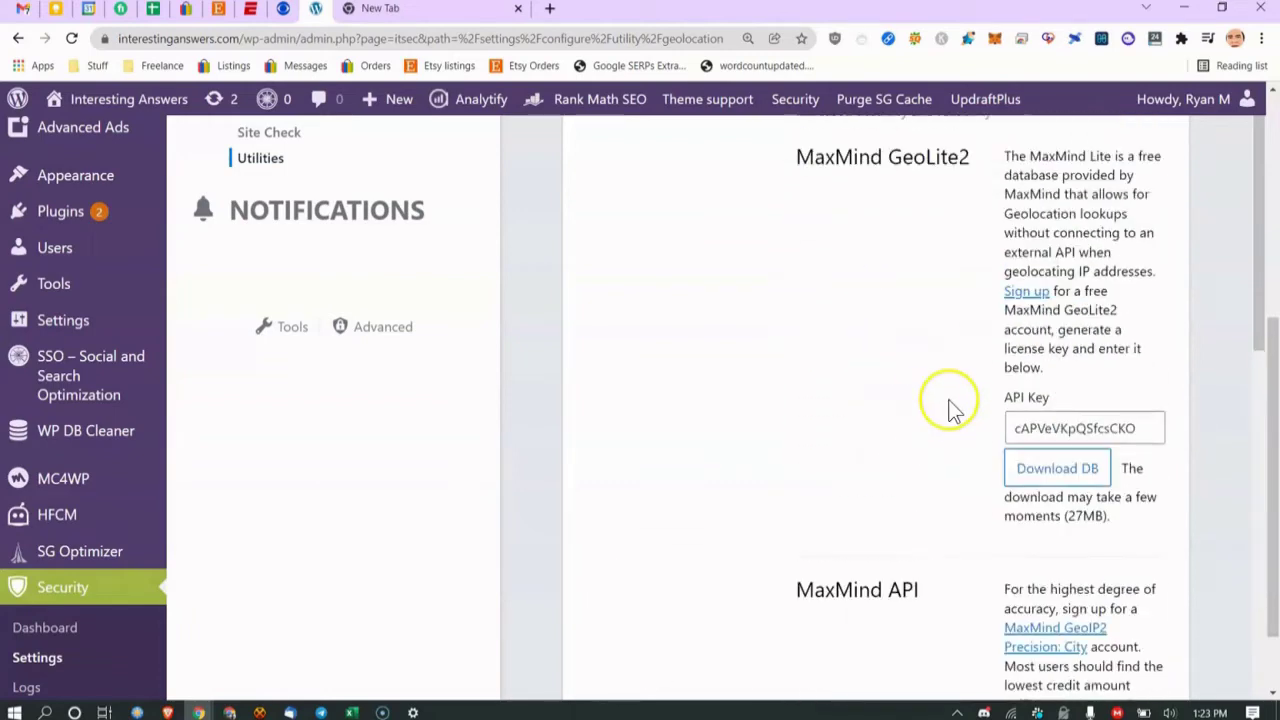
{"action": "double_click", "coordinate": [1034, 434]}
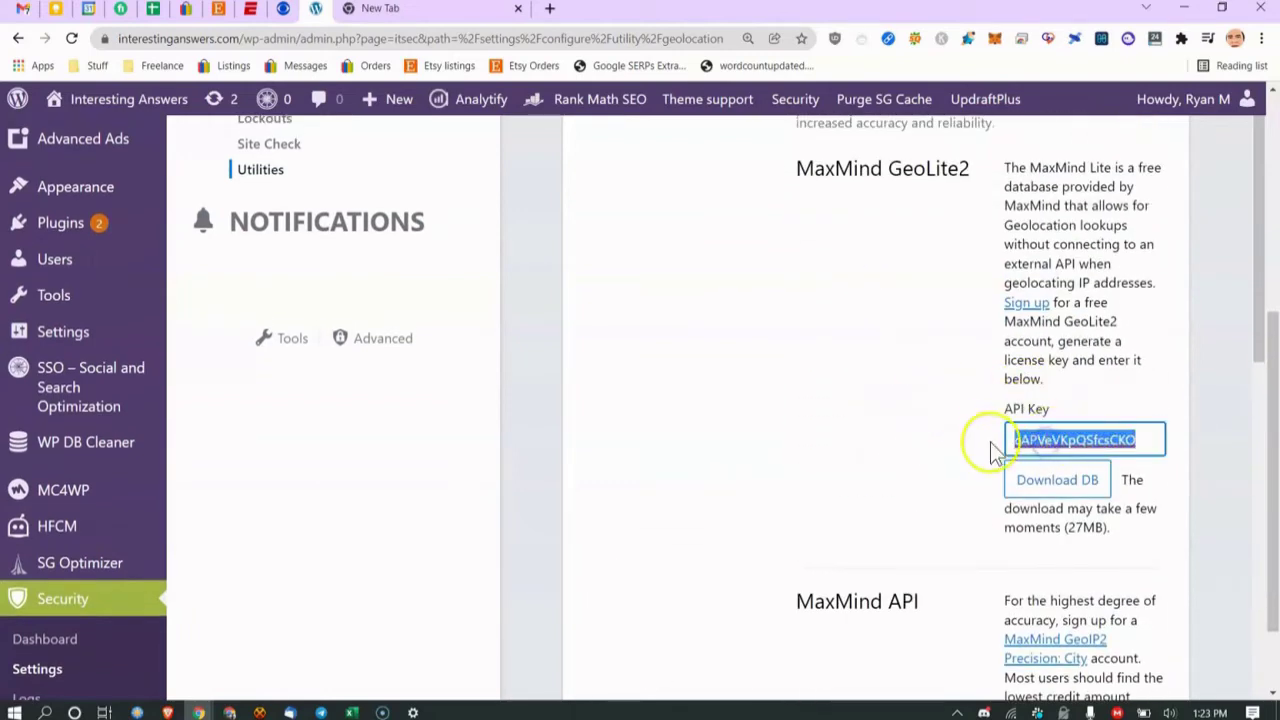
{"action": "left_click", "coordinate": [1172, 372]}
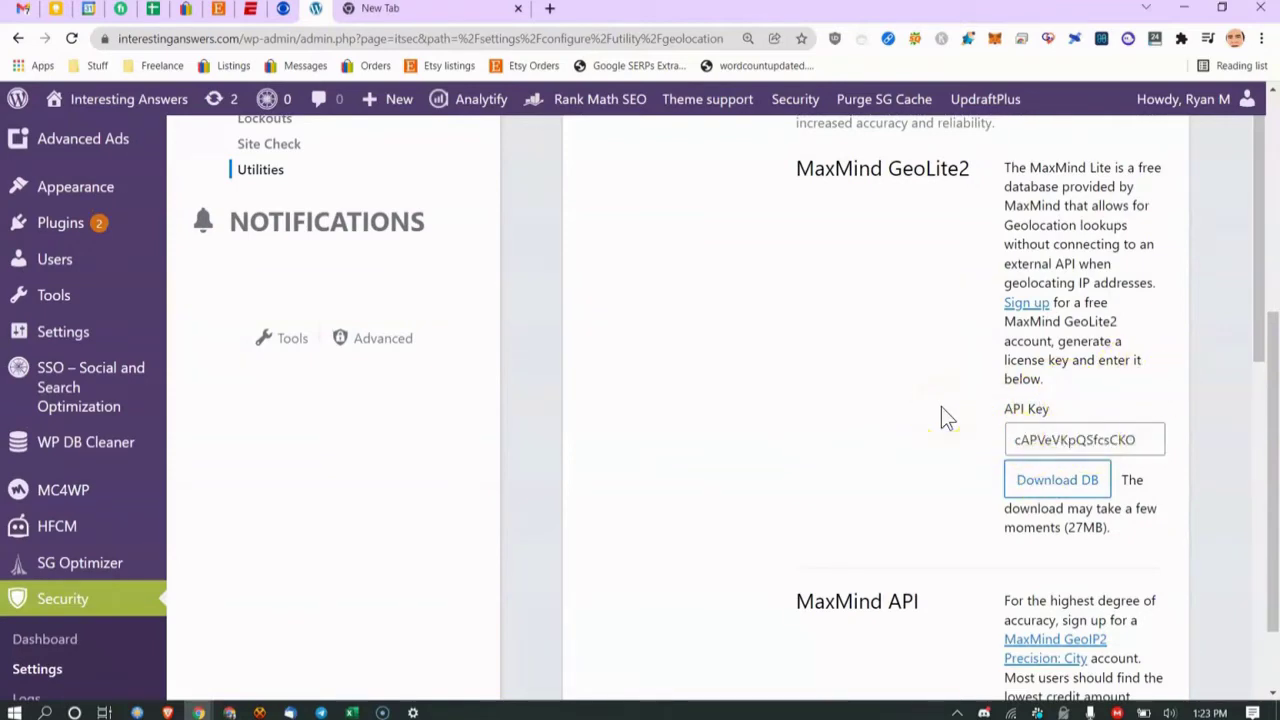
Leave the Geolocation settings and open the Notification Center page.
{"action": "scroll", "coordinate": [514, 300], "scroll_direction": "up", "scroll_amount": 4}
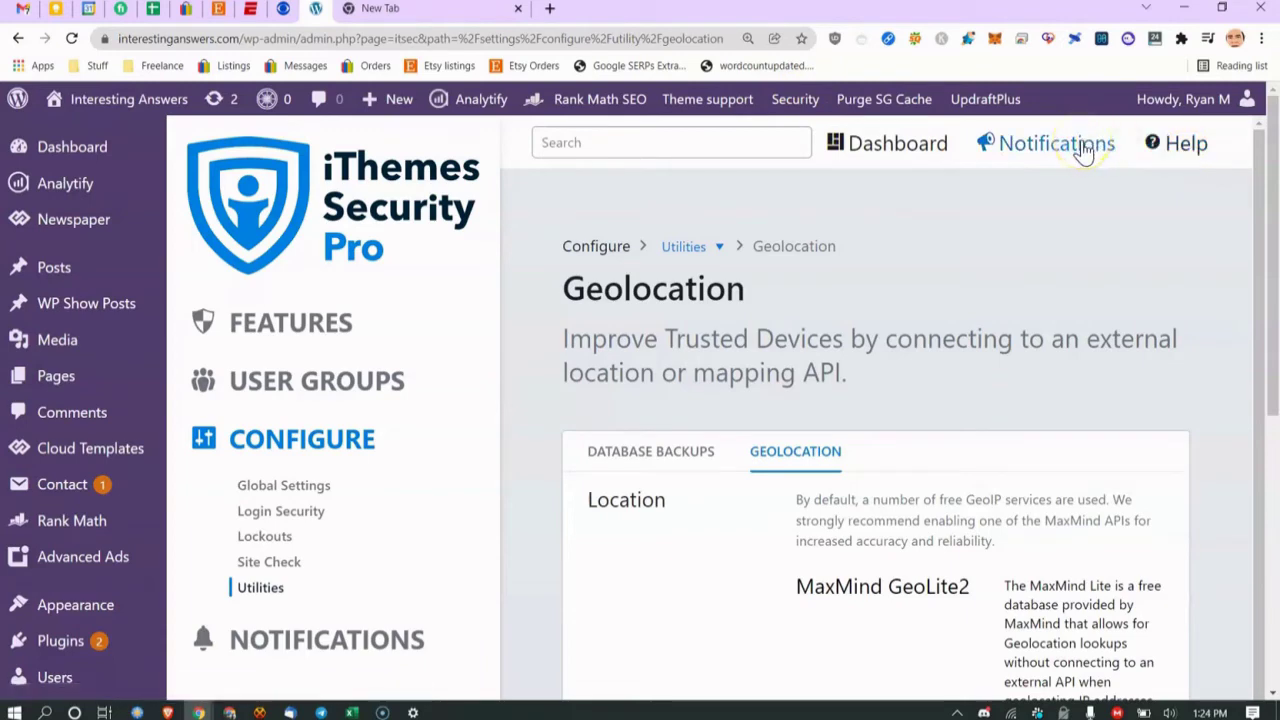
{"action": "left_click", "coordinate": [679, 152]}
{"action": "left_click", "coordinate": [931, 286]}
{"action": "scroll", "coordinate": [443, 234], "scroll_direction": "down", "scroll_amount": 5}
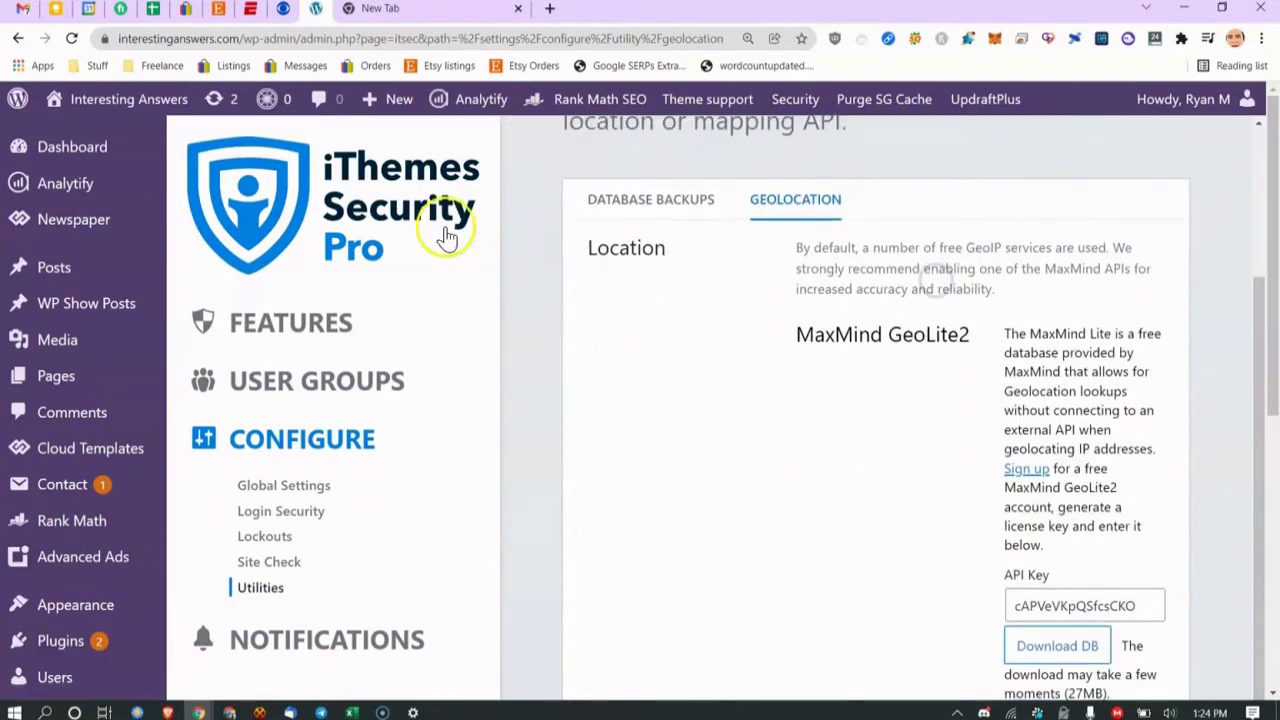
{"action": "left_click", "coordinate": [380, 306]}
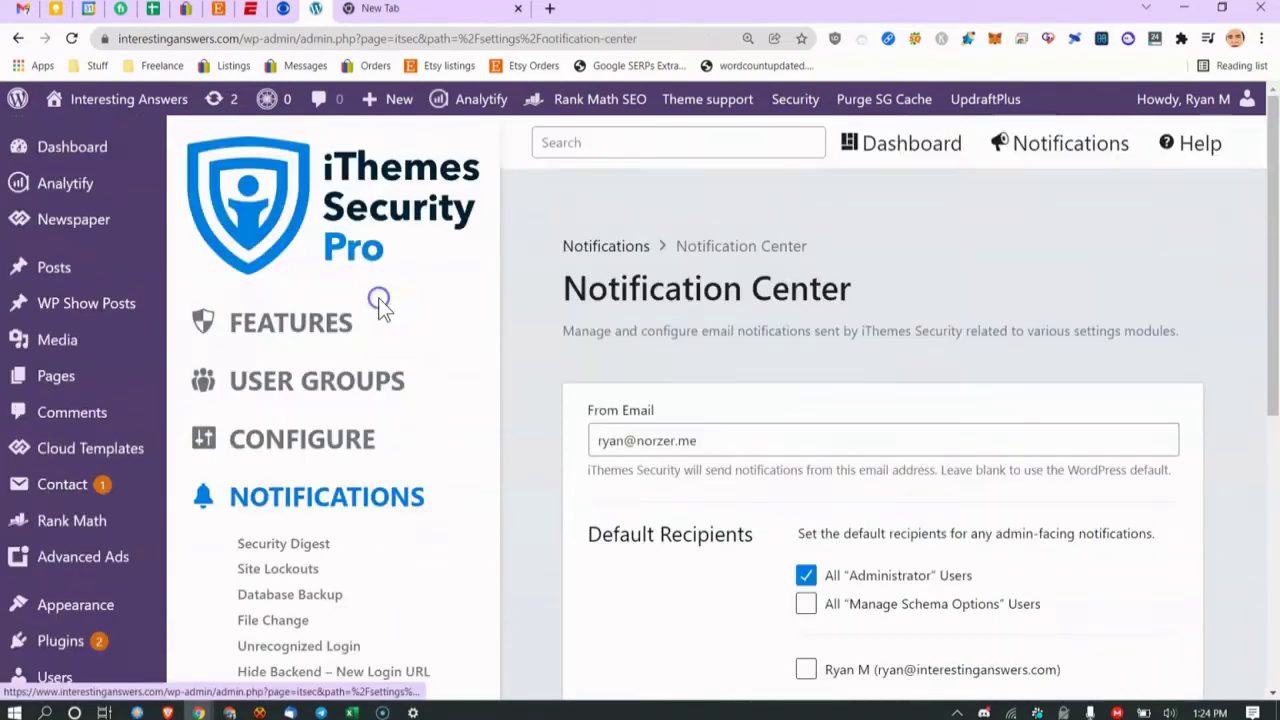
Review the Notification Center's default recipients, and open Security Digest to inspect its subject, schedule and recipient settings.
{"action": "scroll", "coordinate": [560, 325], "scroll_direction": "down", "scroll_amount": 2}
{"action": "scroll", "coordinate": [572, 327], "scroll_direction": "down", "scroll_amount": 1}
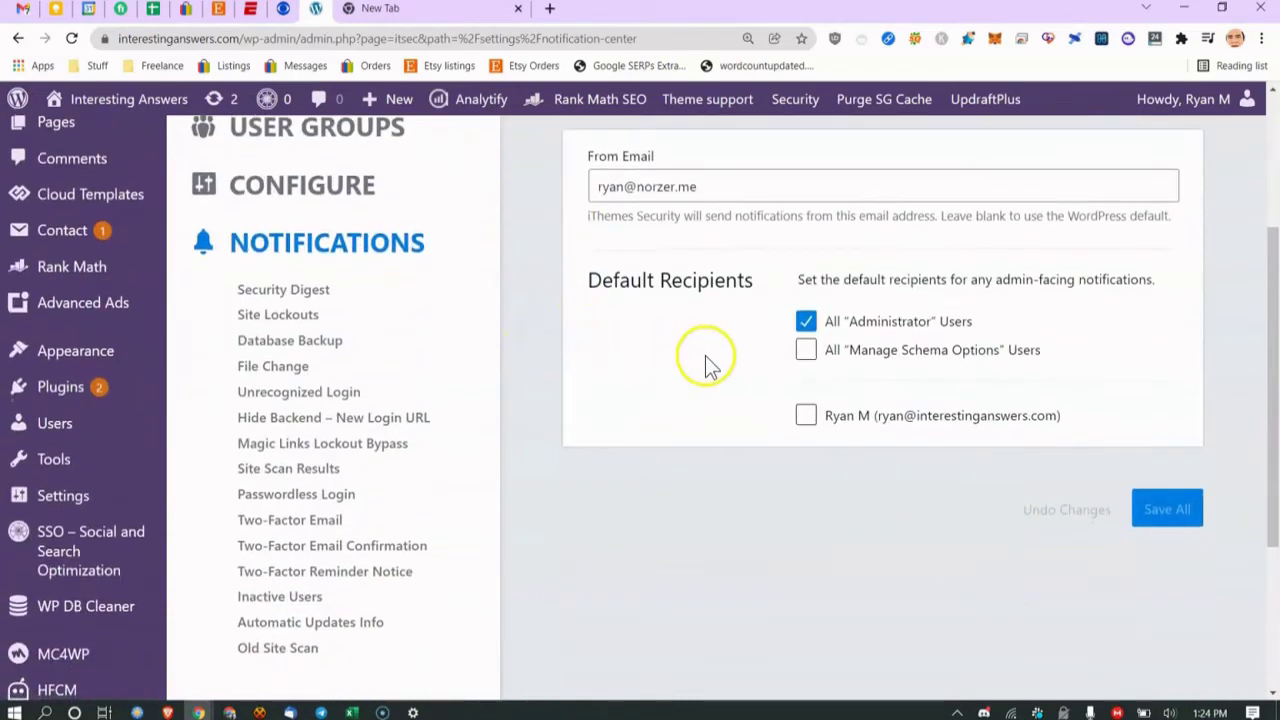
{"action": "left_click", "coordinate": [300, 292]}
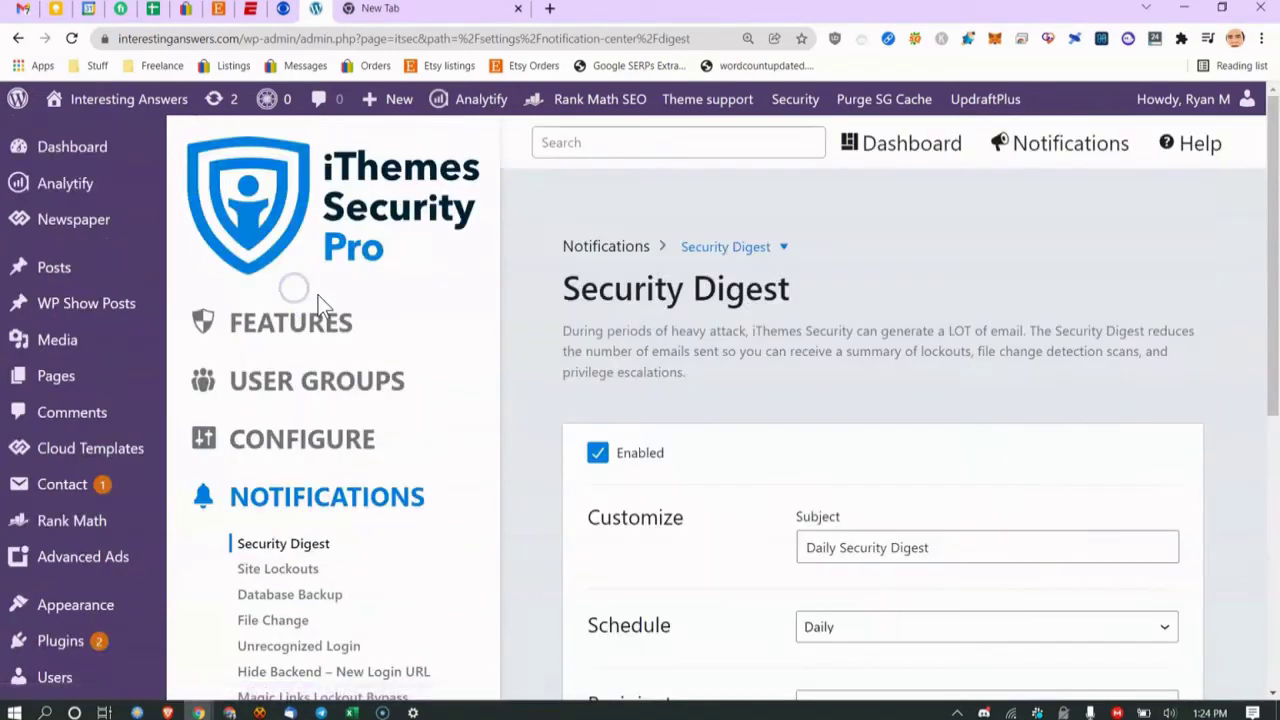
{"action": "scroll", "coordinate": [468, 345], "scroll_direction": "down", "scroll_amount": 2}
{"action": "scroll", "coordinate": [468, 345], "scroll_direction": "down", "scroll_amount": 3}
{"action": "scroll", "coordinate": [571, 343], "scroll_direction": "up", "scroll_amount": 1}
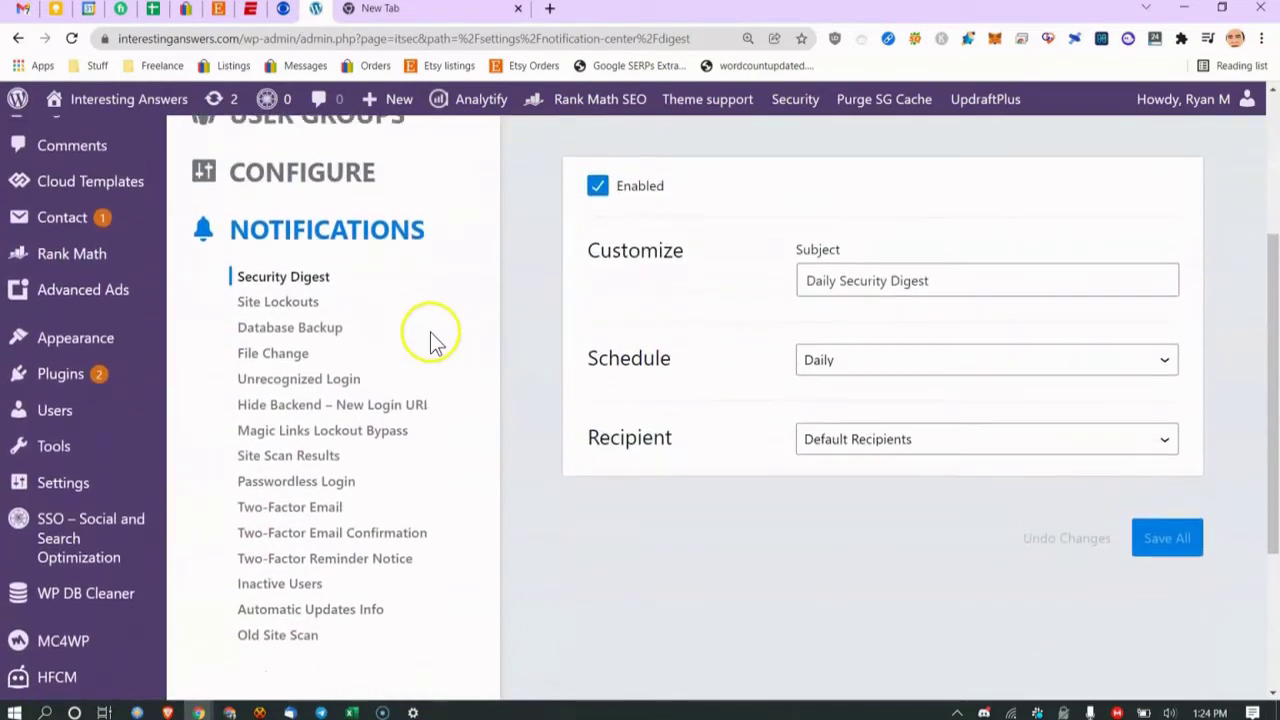
{"action": "left_click", "coordinate": [950, 378]}
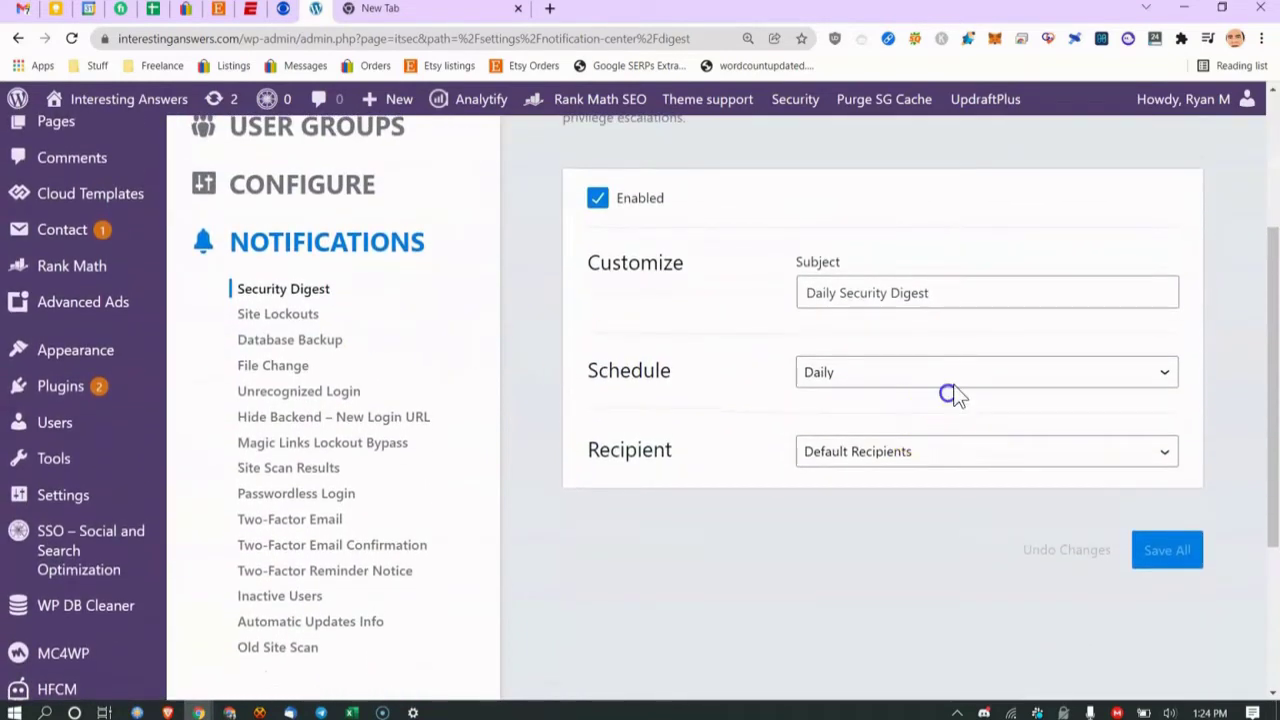
{"action": "left_click", "coordinate": [716, 447]}
{"action": "left_click", "coordinate": [868, 451]}
{"action": "left_click", "coordinate": [781, 355]}
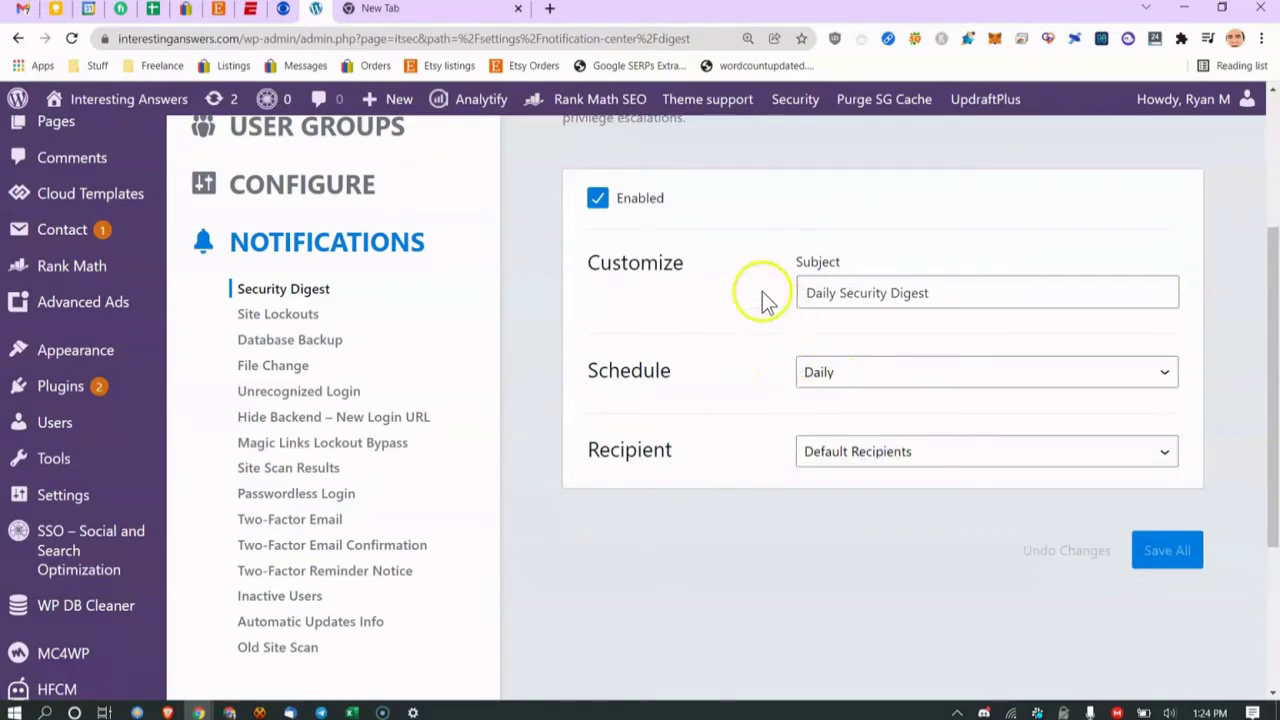
View the Site Lockouts notification and its Enabled option, and return to the Security Digest notification.
{"action": "left_click", "coordinate": [270, 318]}
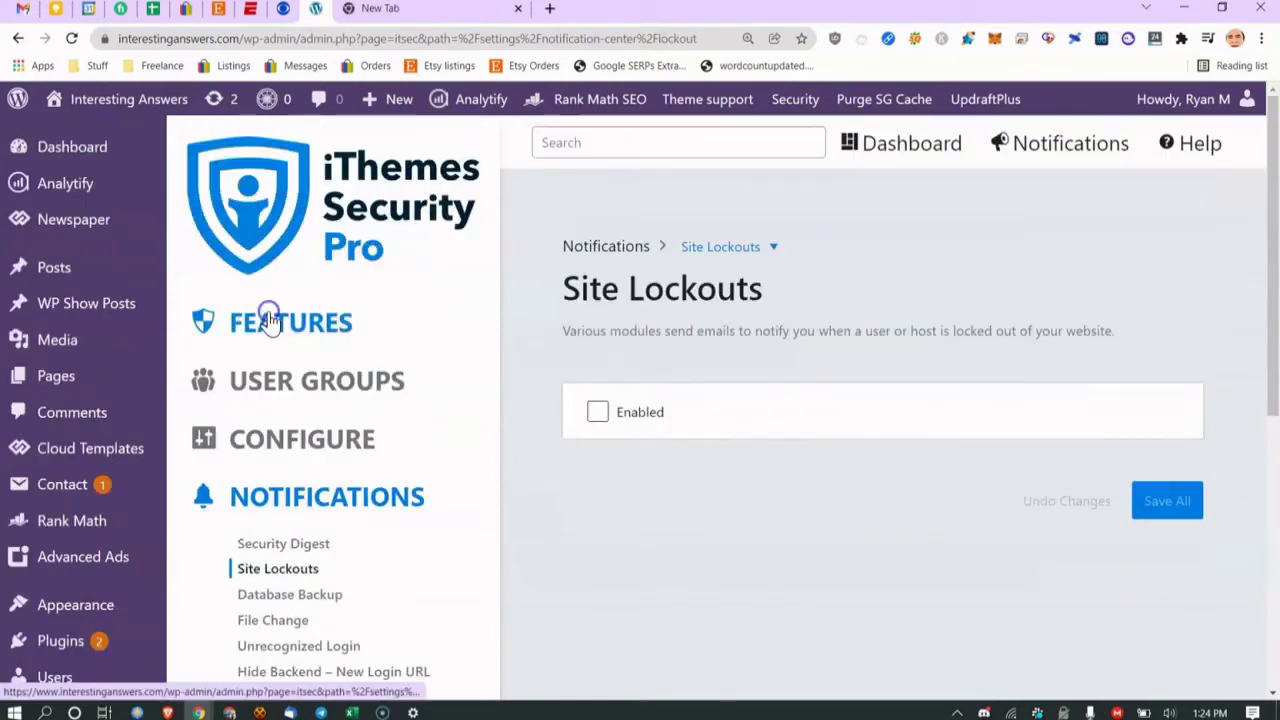
{"action": "scroll", "coordinate": [671, 366], "scroll_direction": "down", "scroll_amount": 2}
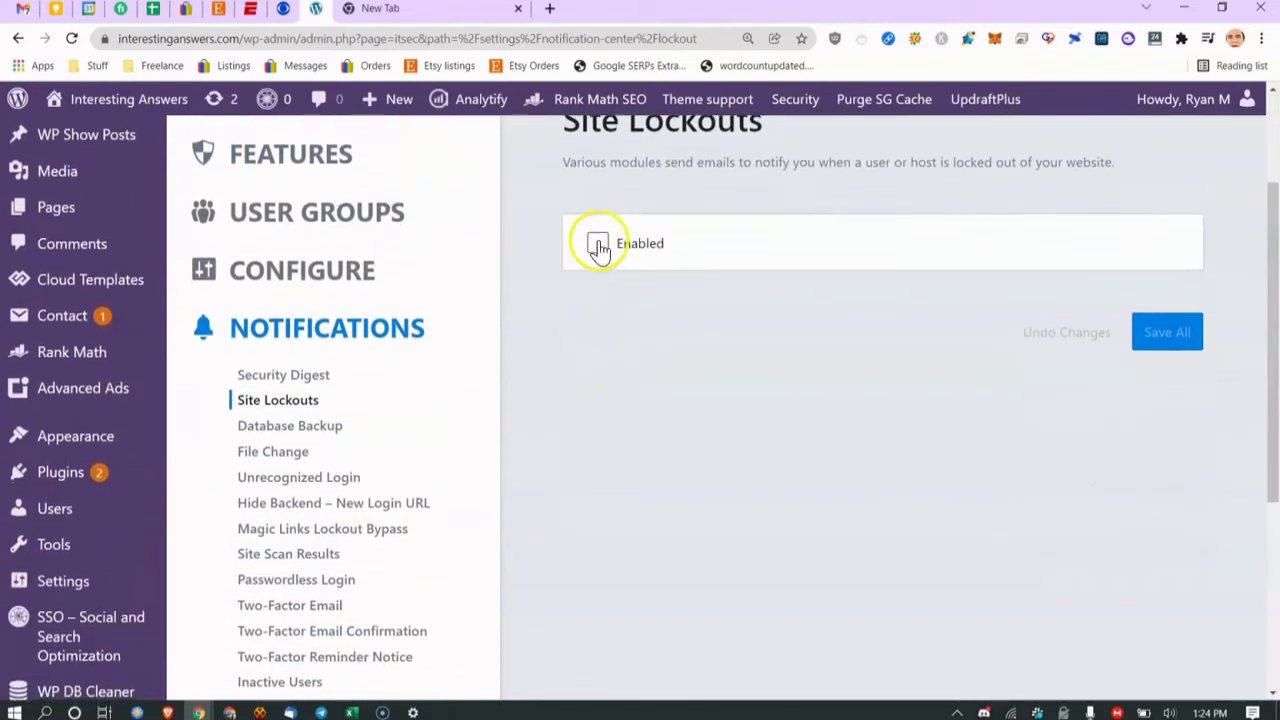
{"action": "left_click", "coordinate": [258, 378]}
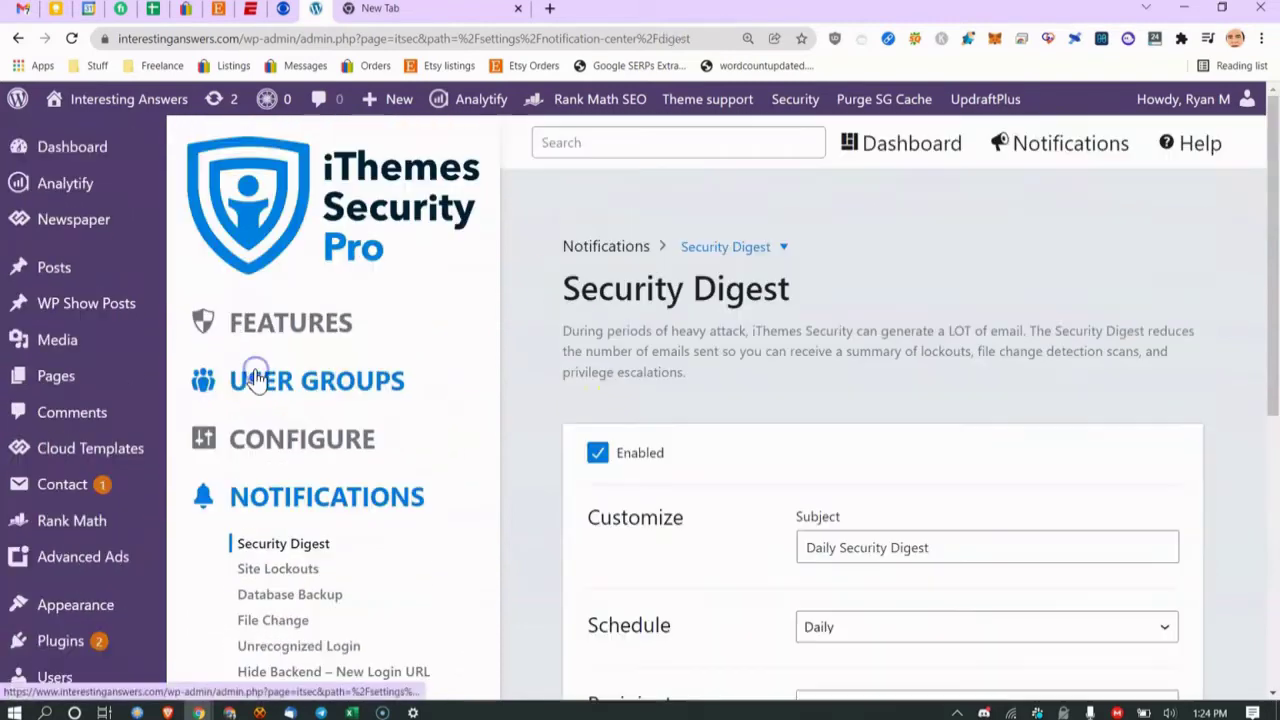
{"action": "scroll", "coordinate": [258, 380], "scroll_direction": "down", "scroll_amount": 2}
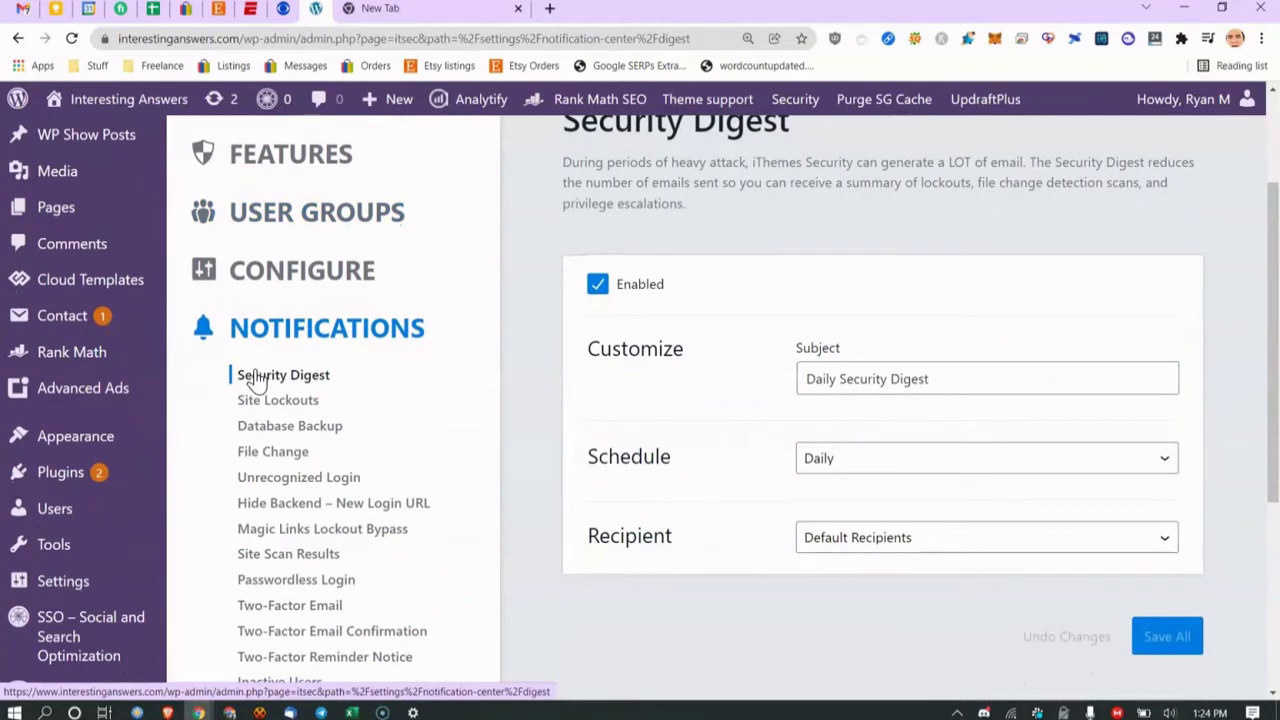
Inspect the Database Backup notification's subject and recipient fields and the File Change notification's Enabled option.
{"action": "left_click", "coordinate": [331, 426]}
{"action": "scroll", "coordinate": [300, 465], "scroll_direction": "down", "scroll_amount": 3}
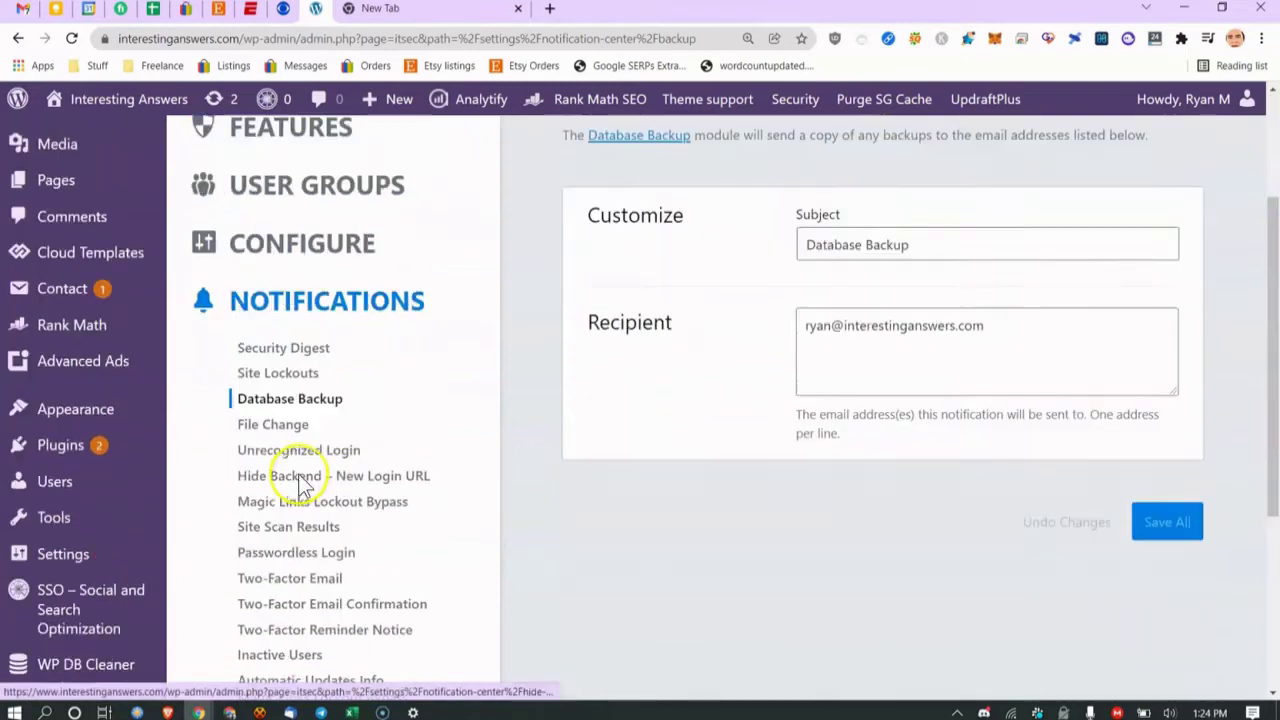
{"action": "left_click", "coordinate": [305, 368]}
{"action": "scroll", "coordinate": [677, 452], "scroll_direction": "down", "scroll_amount": 2}
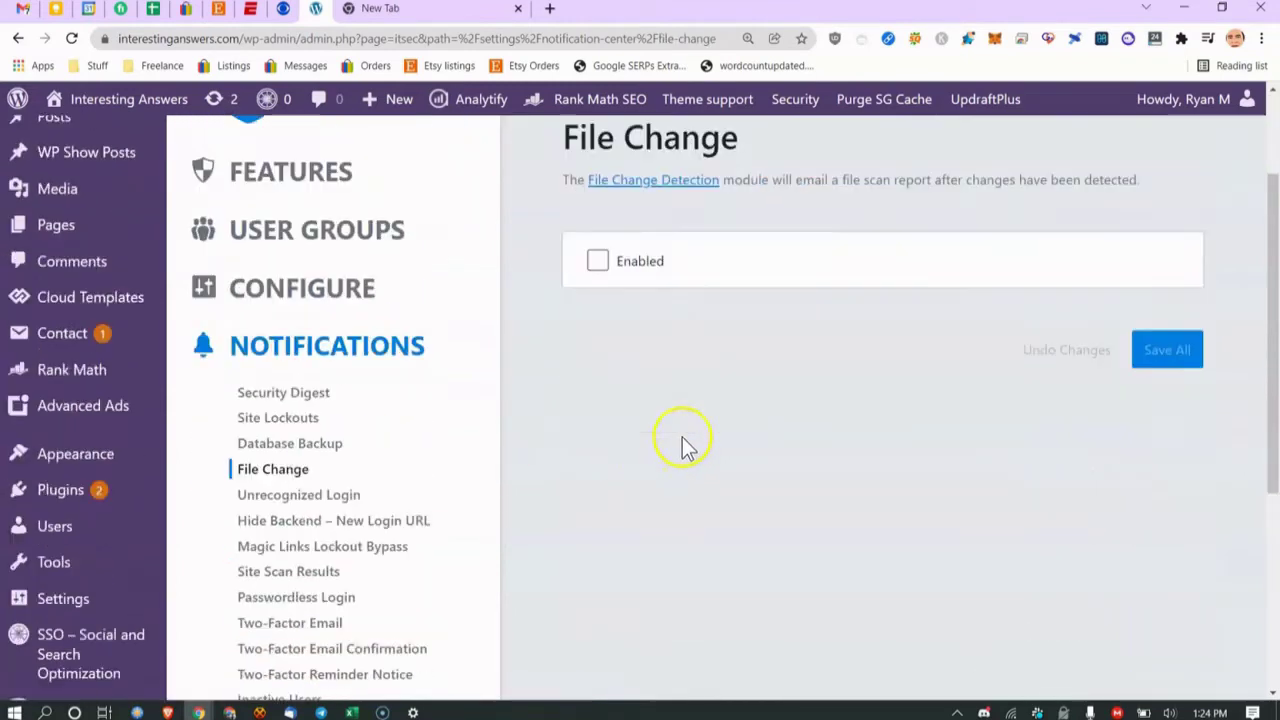
{"action": "scroll", "coordinate": [551, 397], "scroll_direction": "up", "scroll_amount": 2}
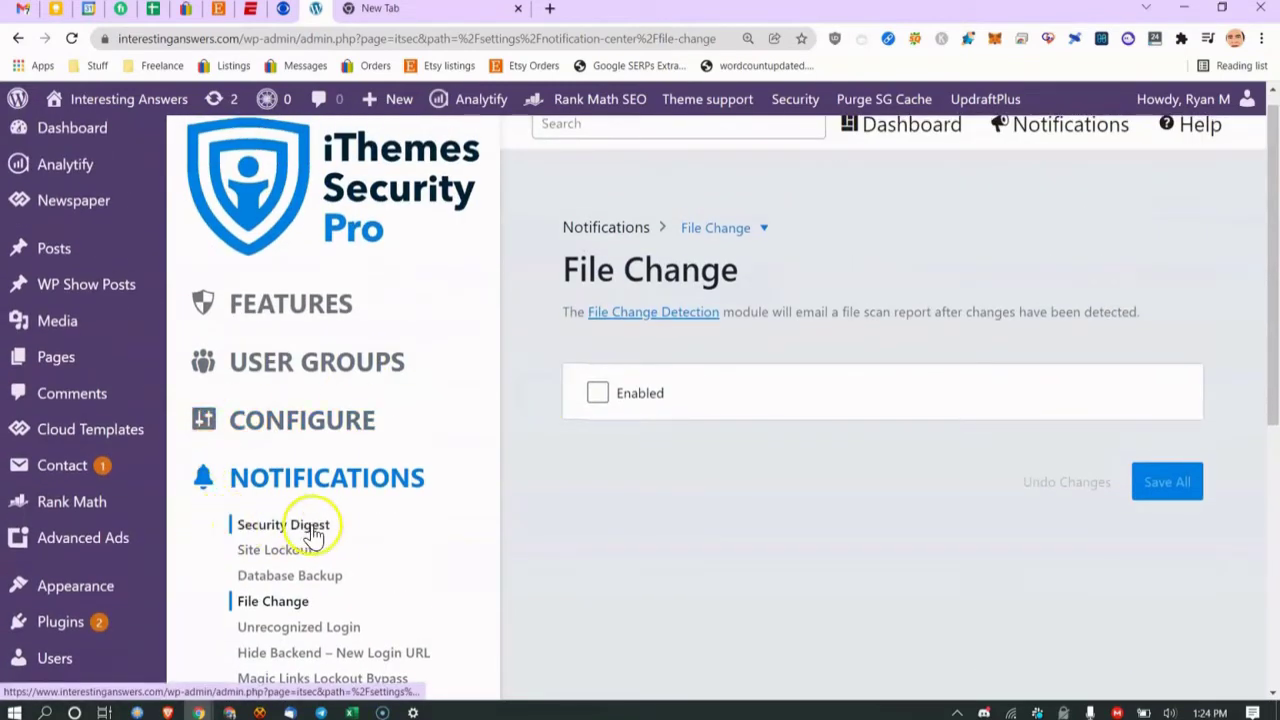
{"action": "scroll", "coordinate": [313, 535], "scroll_direction": "down", "scroll_amount": 3}
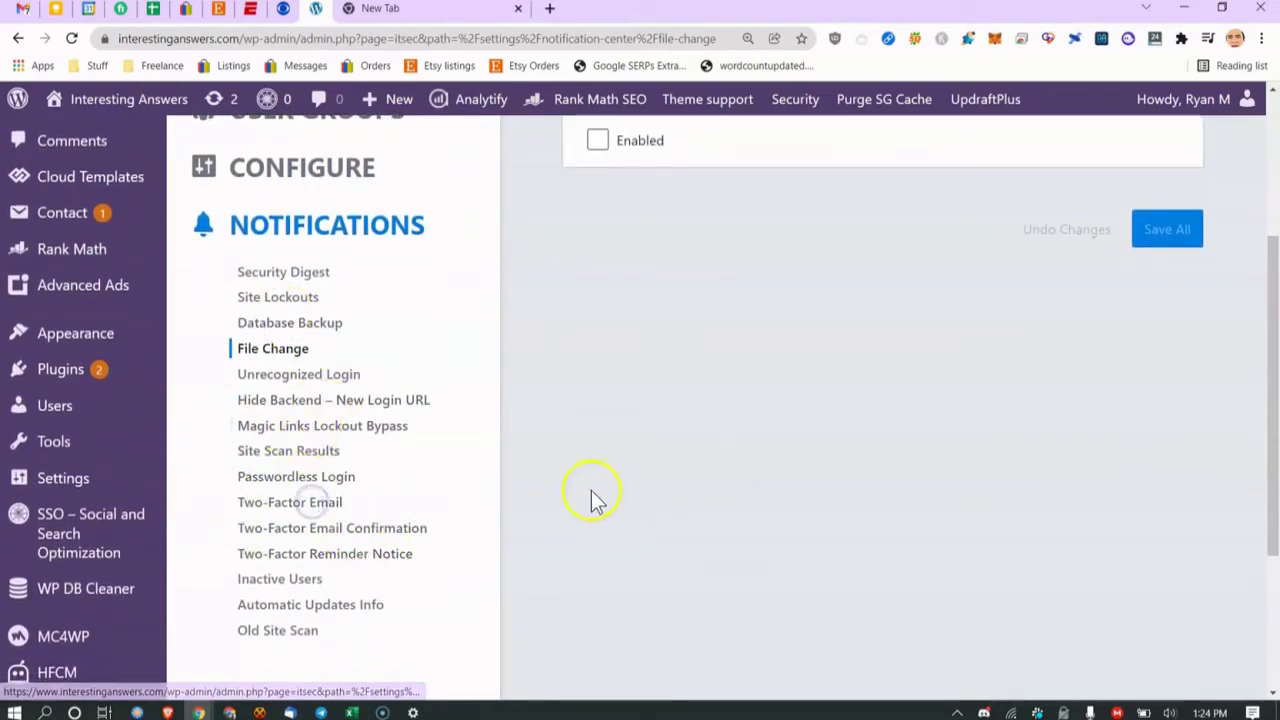
Open the Two-Factor Email notification and highlight part of its message text without editing it.
{"action": "left_click", "coordinate": [297, 502]}
{"action": "scroll", "coordinate": [600, 465], "scroll_direction": "down", "scroll_amount": 1}
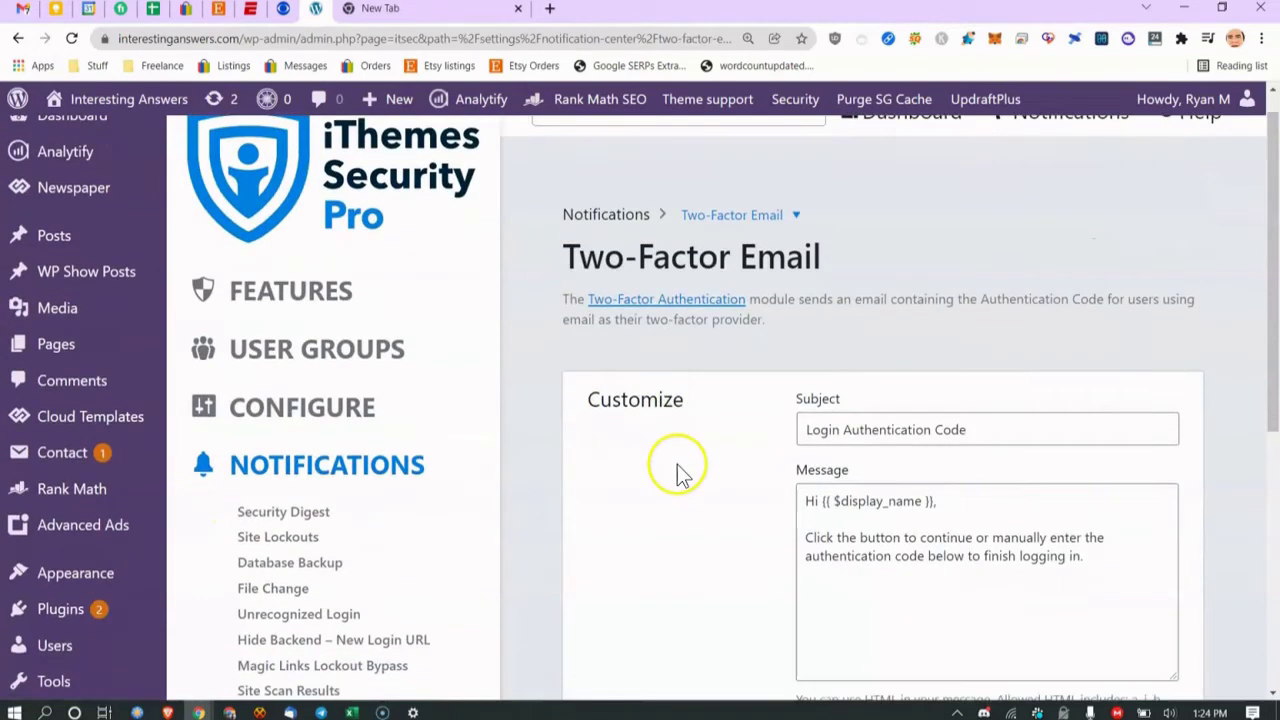
{"action": "left_click_drag", "start_coordinate": [875, 486], "coordinate": [1058, 521]}
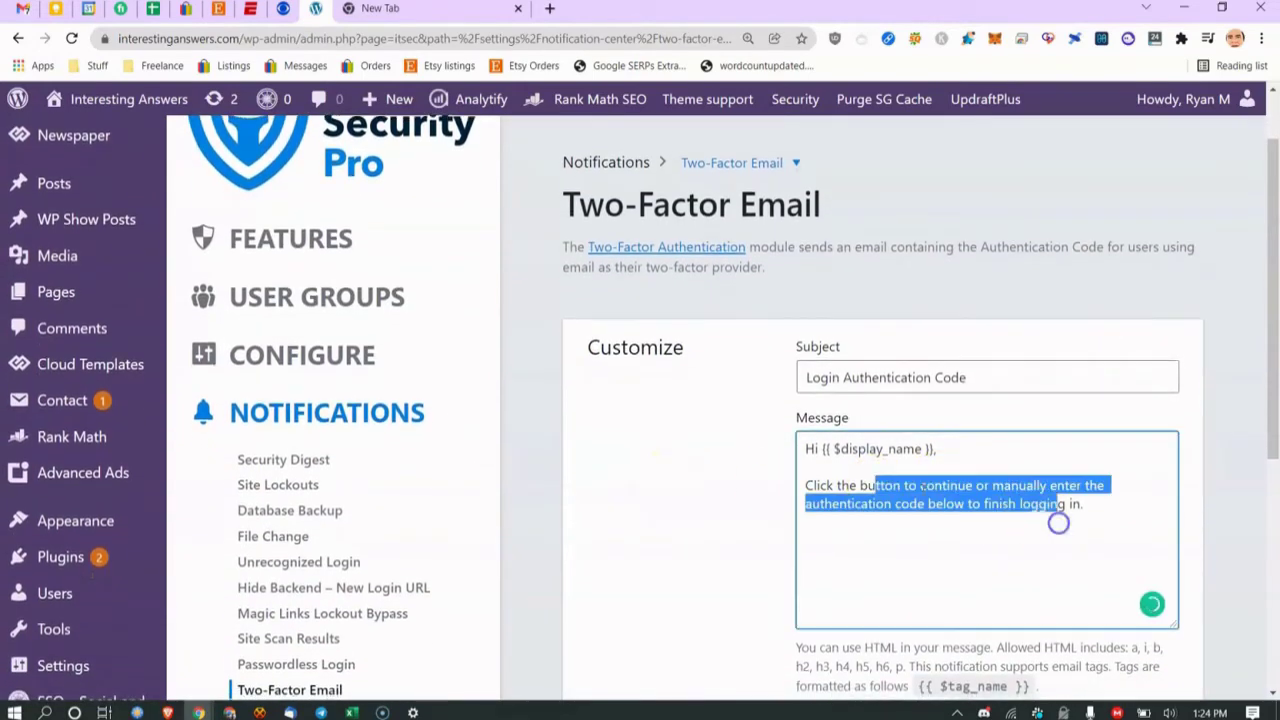
{"action": "left_click", "coordinate": [714, 463]}
{"action": "left_click", "coordinate": [812, 470]}
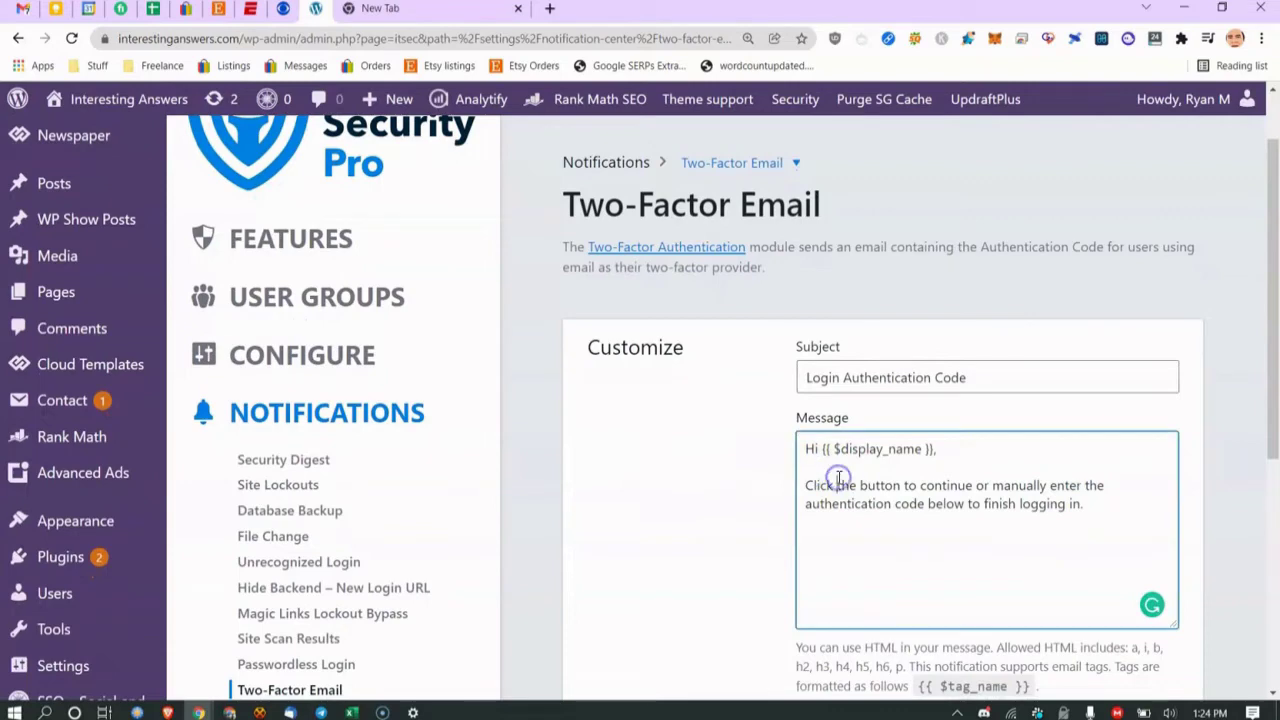
{"action": "left_click", "coordinate": [838, 478]}
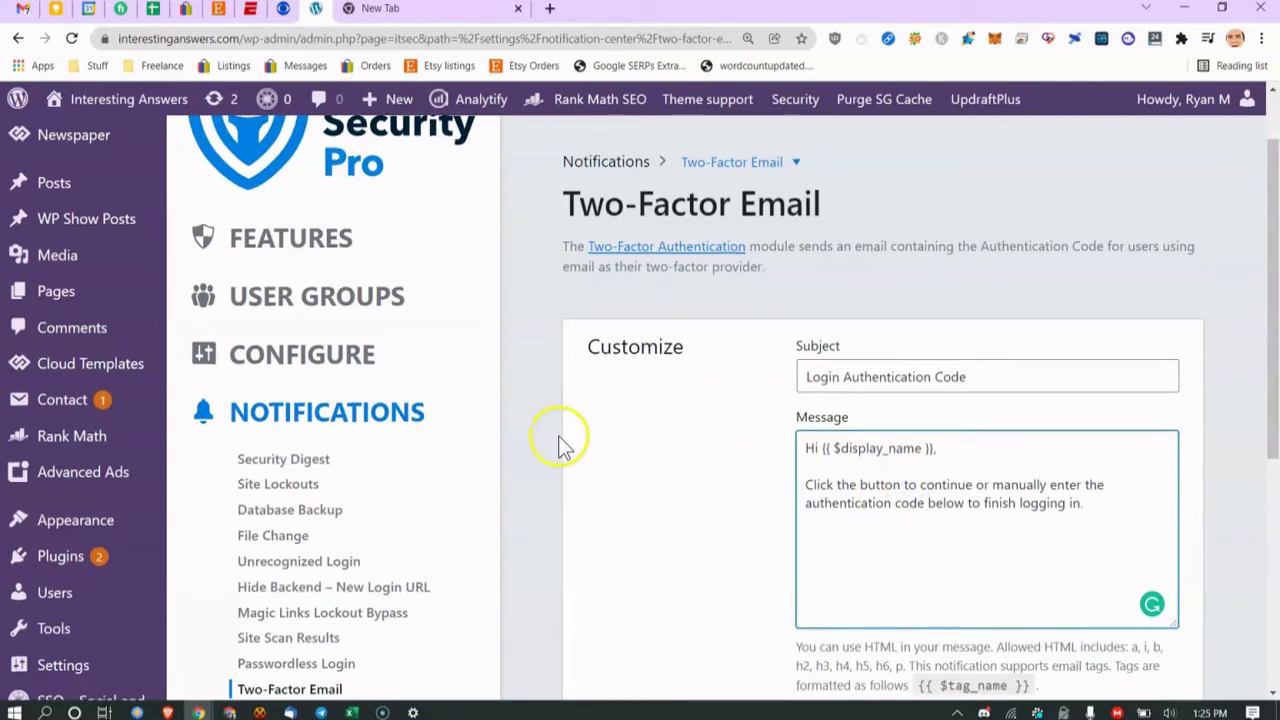
Open the Inactive Users notification, disable it, and save the settings.
{"action": "scroll", "coordinate": [557, 449], "scroll_direction": "down", "scroll_amount": 5}
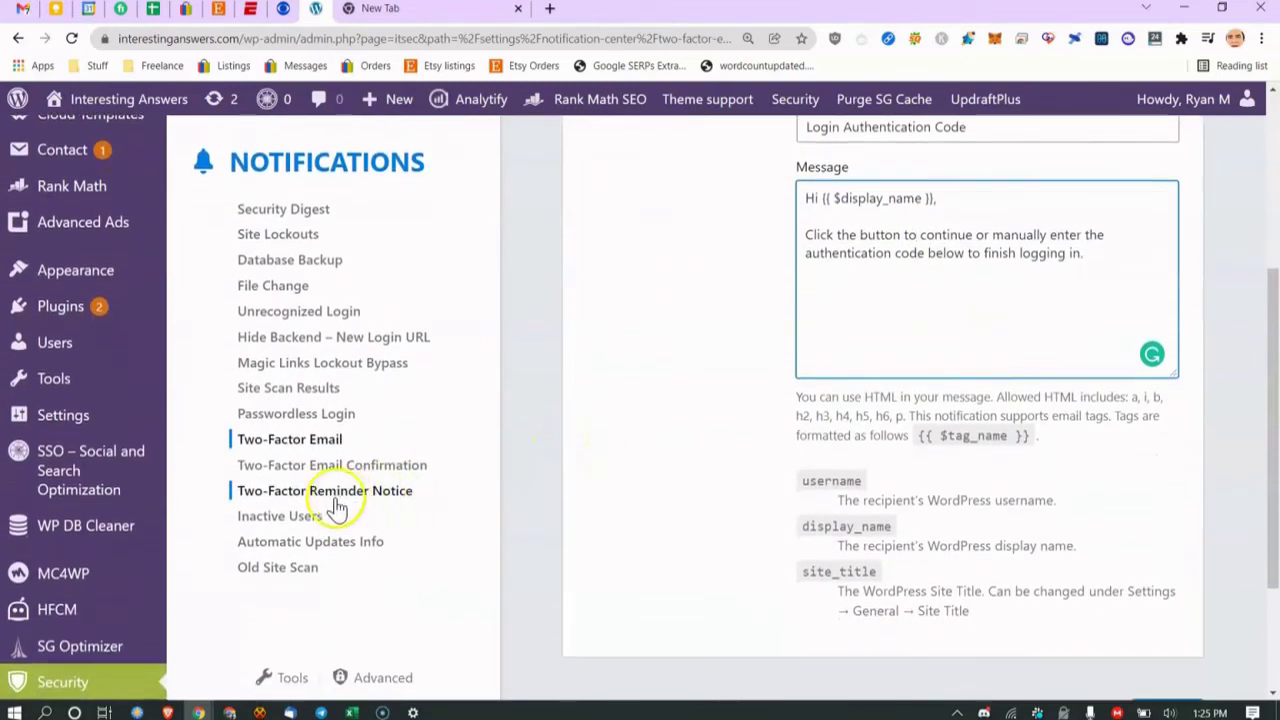
{"action": "left_click", "coordinate": [300, 520]}
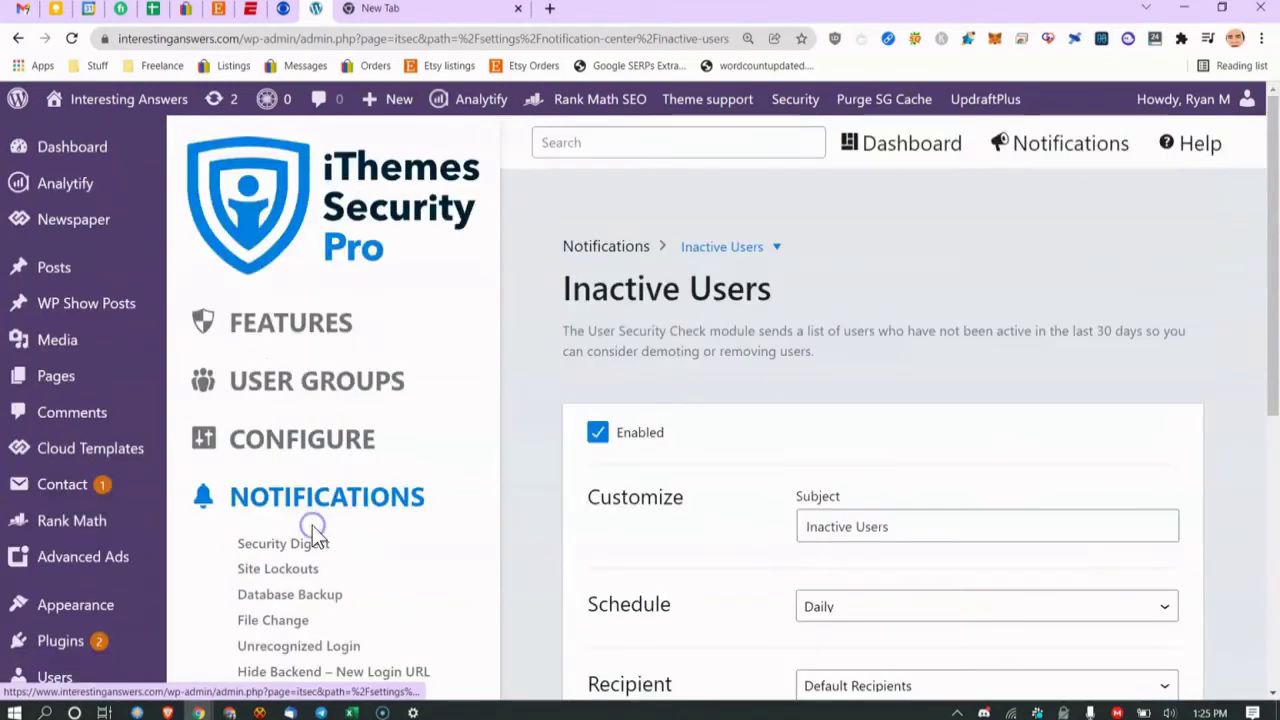
{"action": "scroll", "coordinate": [808, 497], "scroll_direction": "down", "scroll_amount": 5}
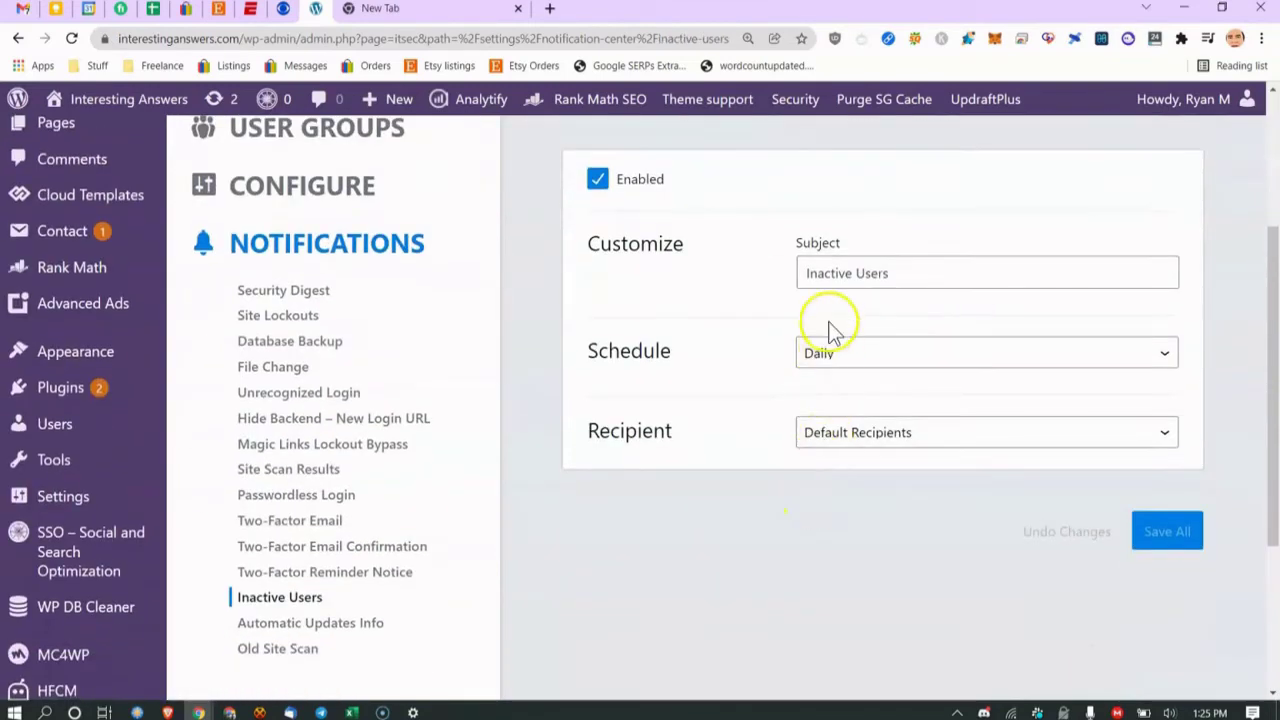
{"action": "scroll", "coordinate": [688, 370], "scroll_direction": "down", "scroll_amount": 3}
{"action": "scroll", "coordinate": [688, 375], "scroll_direction": "up", "scroll_amount": 6}
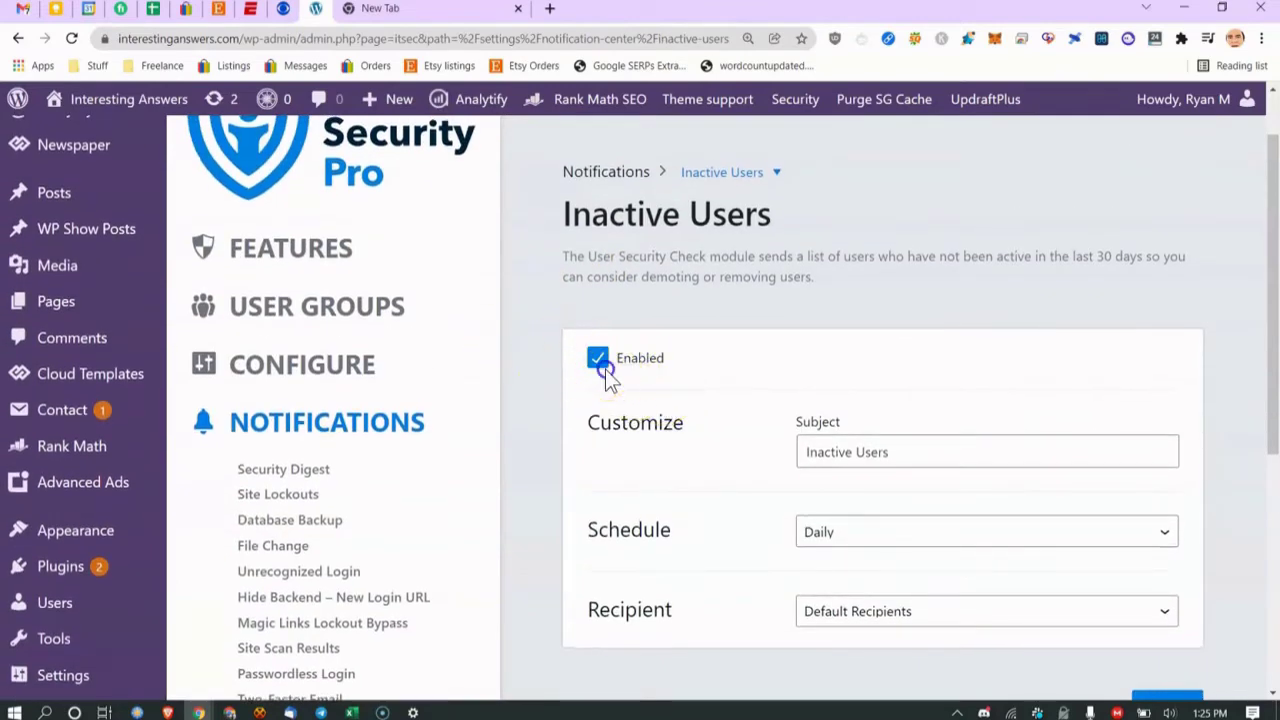
{"action": "left_click", "coordinate": [606, 372]}
{"action": "left_click", "coordinate": [1167, 449]}
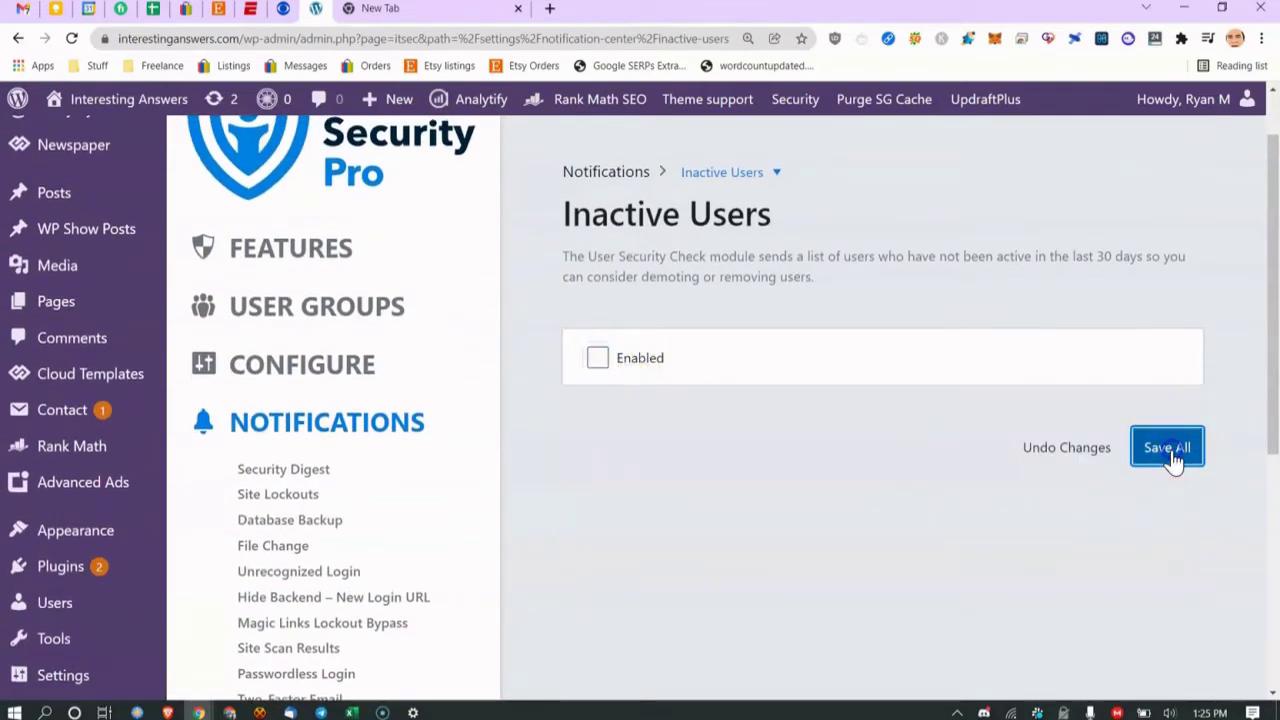
Look over the list of notification types and open the User Groups settings.
{"action": "scroll", "coordinate": [580, 463], "scroll_direction": "down", "scroll_amount": 5}
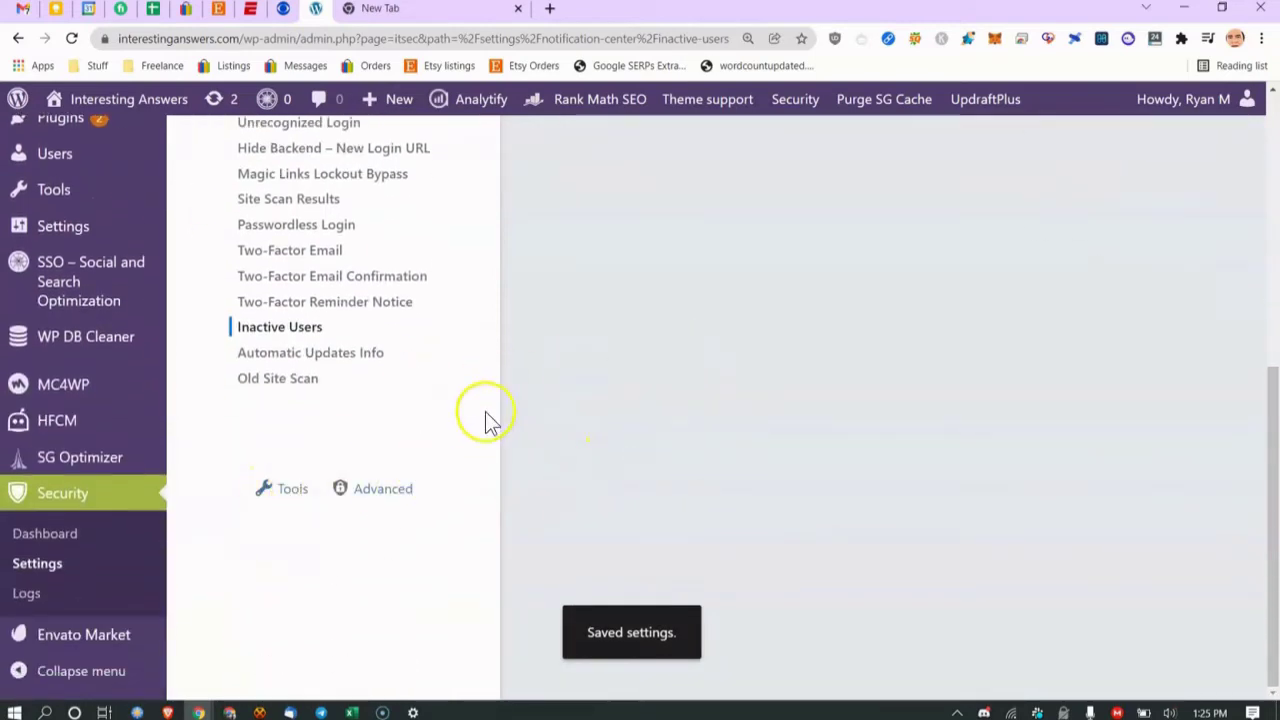
{"action": "scroll", "coordinate": [558, 395], "scroll_direction": "up", "scroll_amount": 5}
{"action": "scroll", "coordinate": [558, 400], "scroll_direction": "down", "scroll_amount": 5}
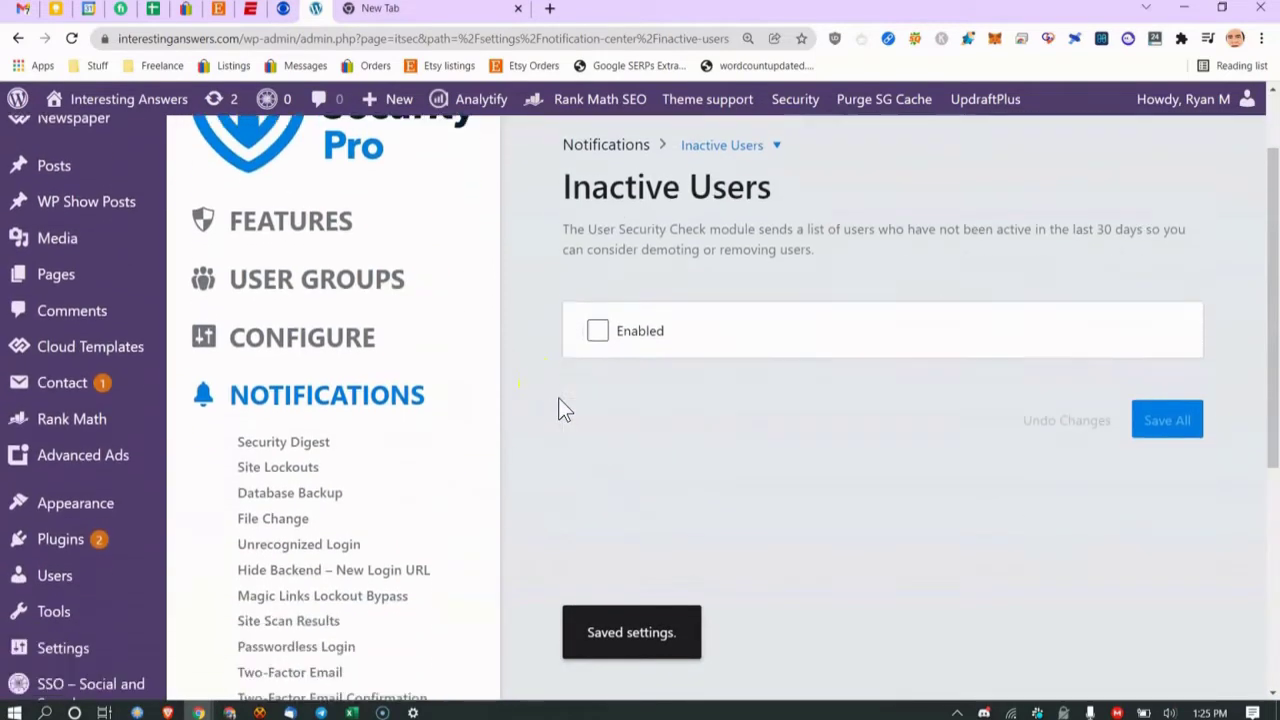
{"action": "scroll", "coordinate": [560, 408], "scroll_direction": "up", "scroll_amount": 4}
{"action": "scroll", "coordinate": [330, 450], "scroll_direction": "down", "scroll_amount": 2}
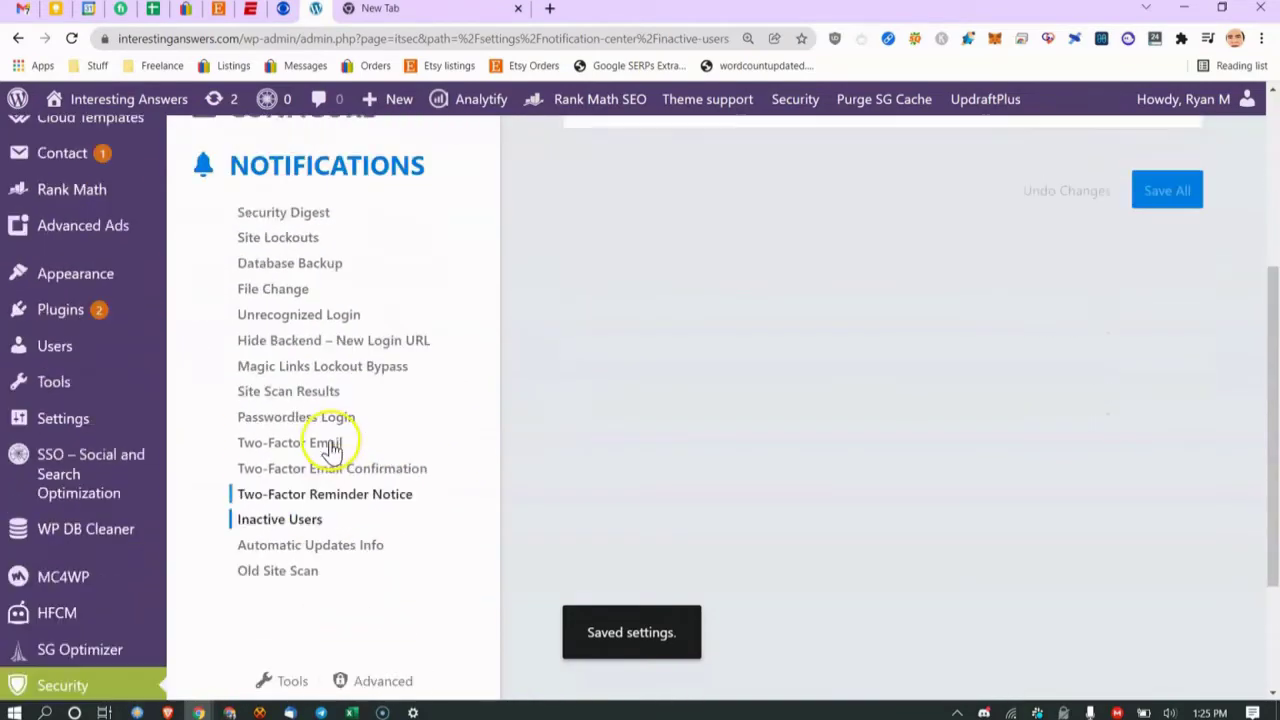
{"action": "scroll", "coordinate": [345, 413], "scroll_direction": "up", "scroll_amount": 3}
{"action": "left_click", "coordinate": [294, 410]}
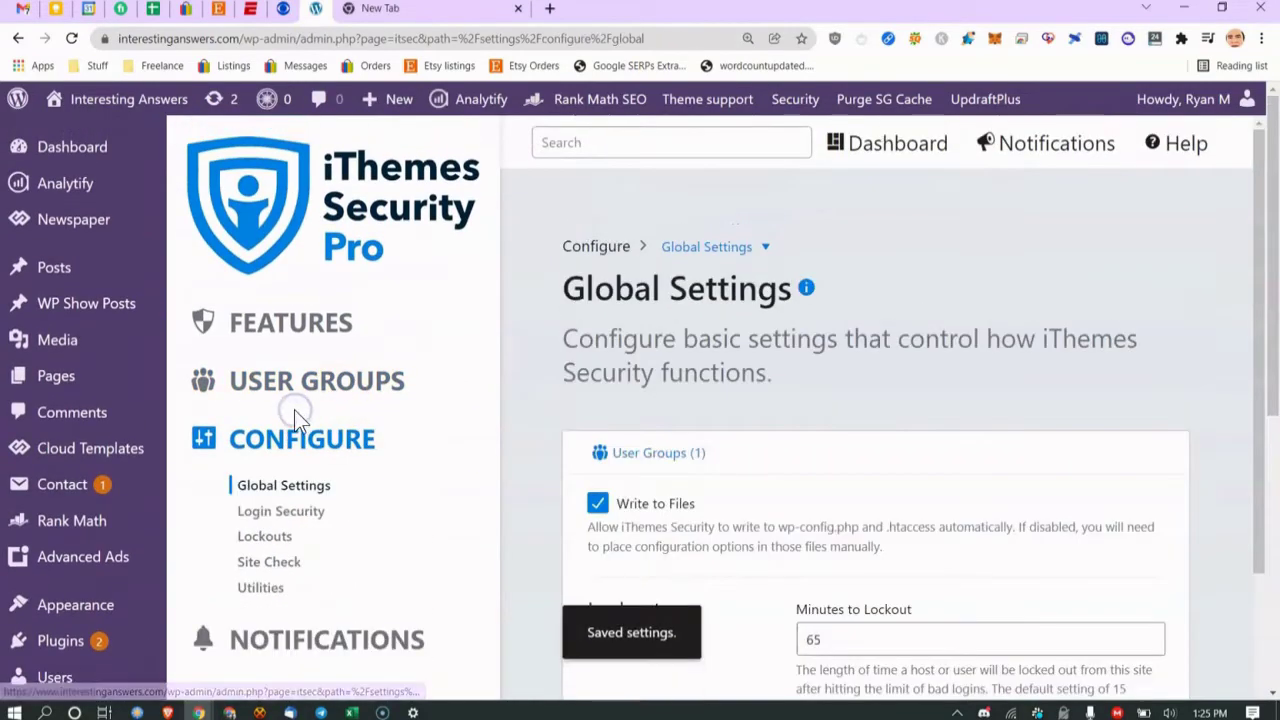
{"action": "left_click", "coordinate": [330, 378]}
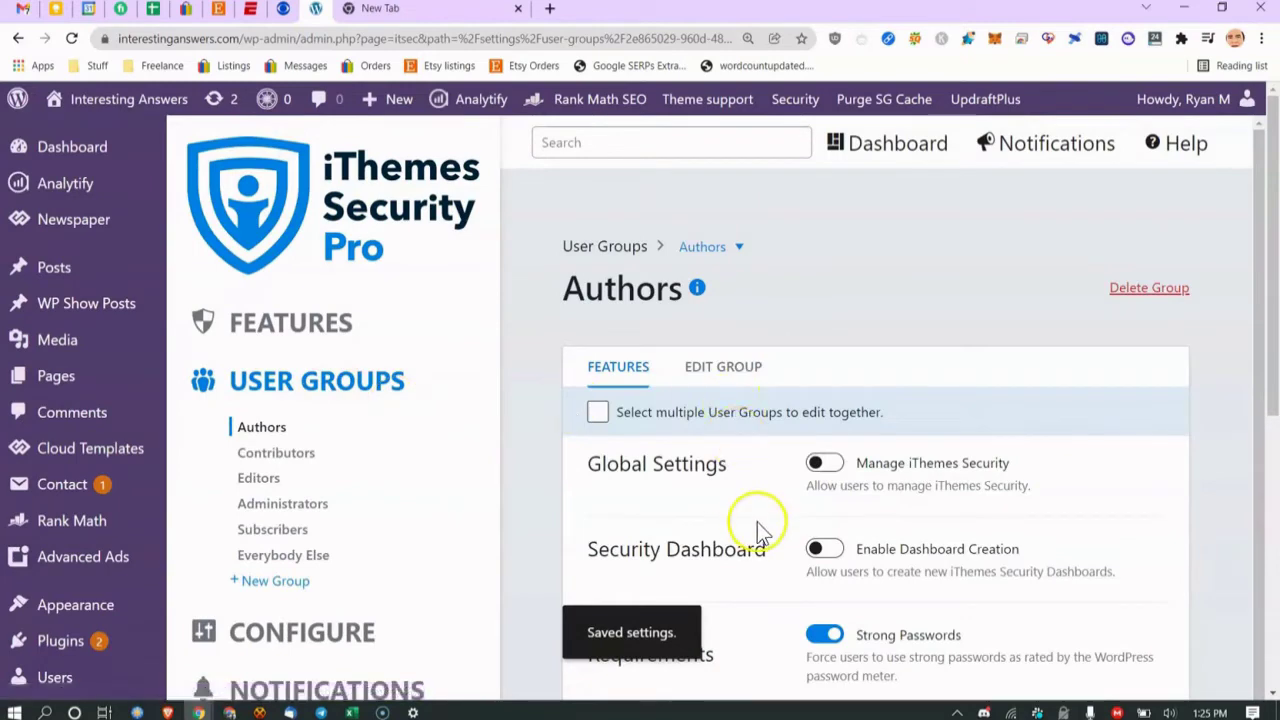
Check which user groups are available and review the Authors group's security dashboard and password requirement options.
{"action": "left_click", "coordinate": [727, 255]}
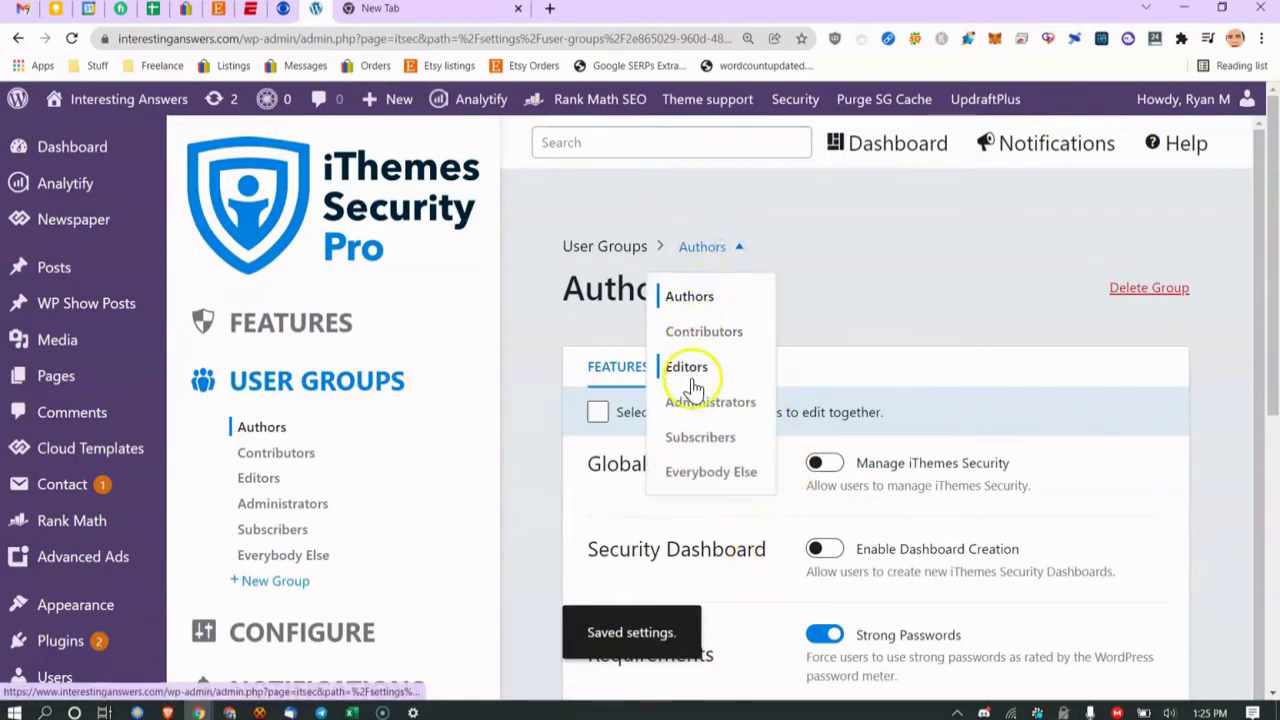
{"action": "left_click", "coordinate": [912, 302]}
{"action": "scroll", "coordinate": [840, 330], "scroll_direction": "down", "scroll_amount": 1}
{"action": "scroll", "coordinate": [800, 370], "scroll_direction": "down", "scroll_amount": 2}
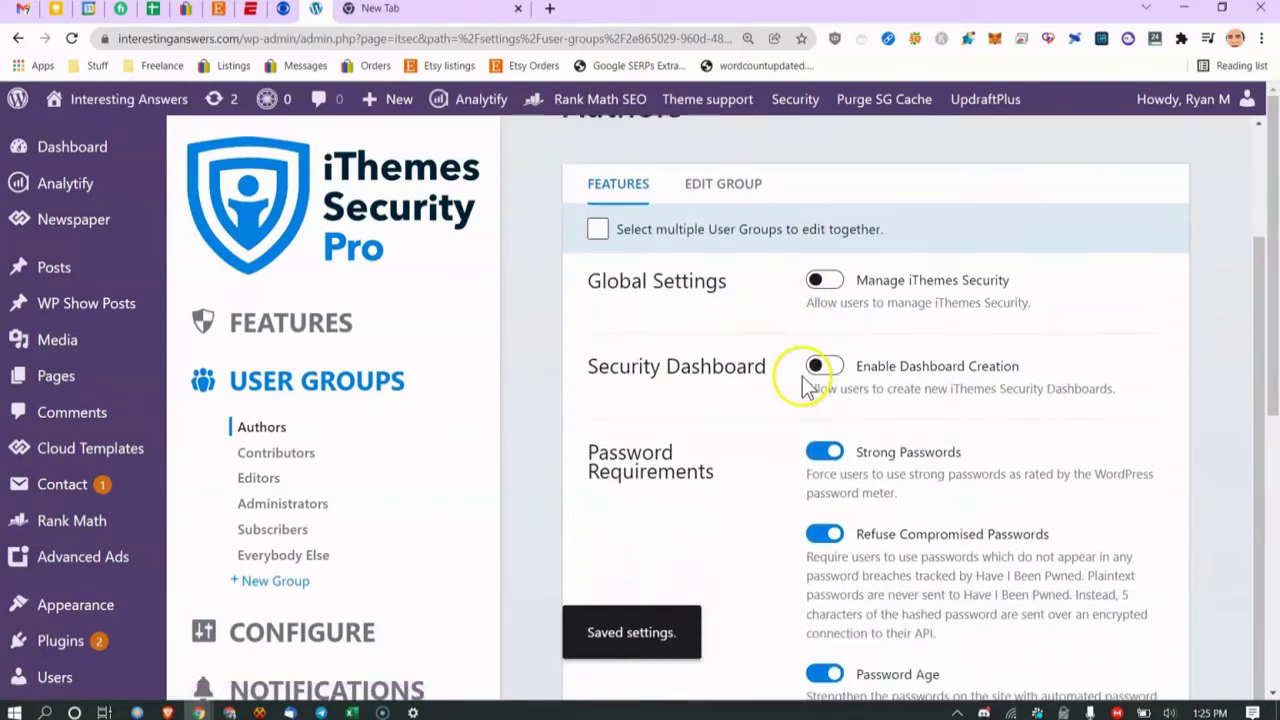
{"action": "scroll", "coordinate": [720, 290], "scroll_direction": "up", "scroll_amount": 3}
Switch to the Editors user group and review its global, dashboard, password requirement and two-factor options.
{"action": "left_click", "coordinate": [708, 256]}
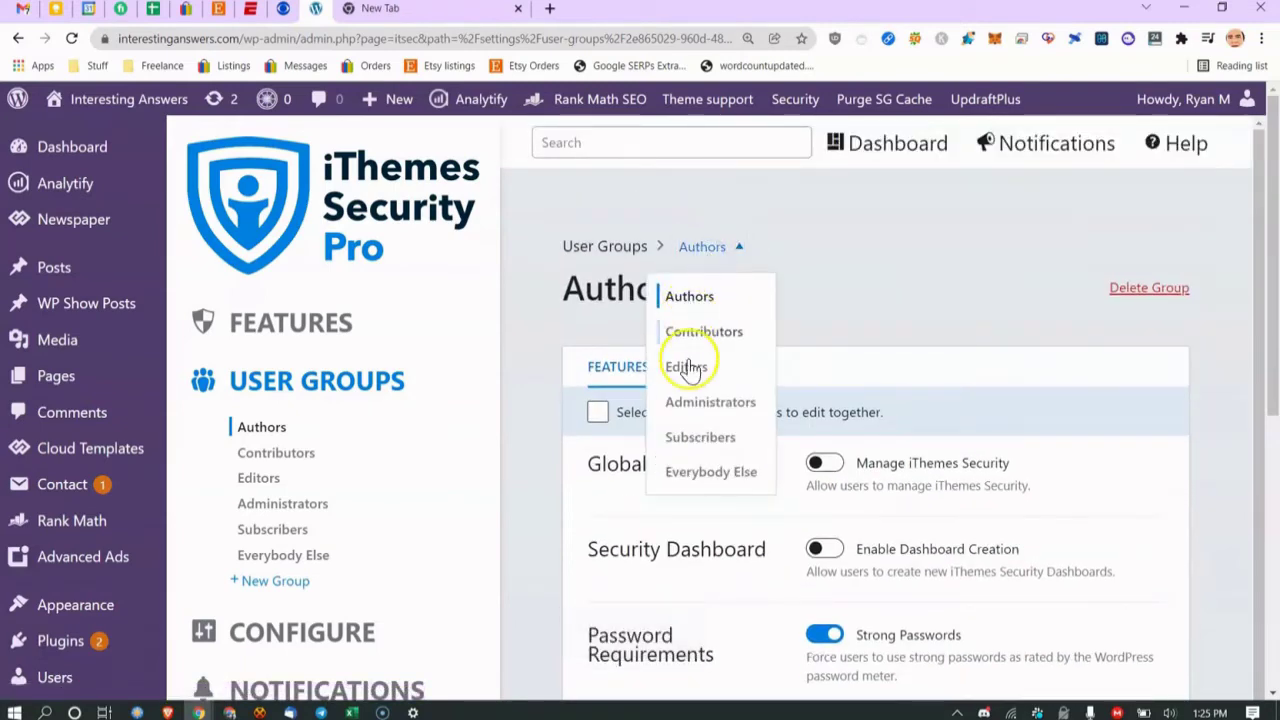
{"action": "left_click", "coordinate": [692, 370]}
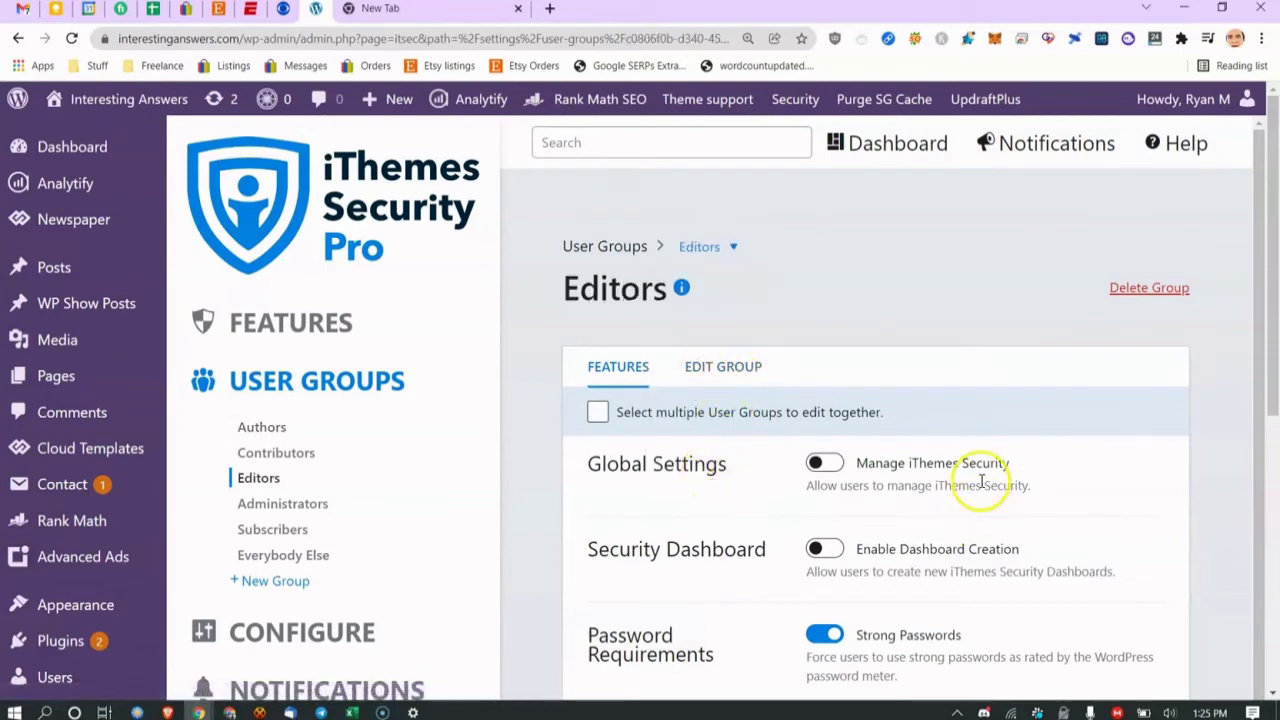
{"action": "scroll", "coordinate": [980, 486], "scroll_direction": "down", "scroll_amount": 3}
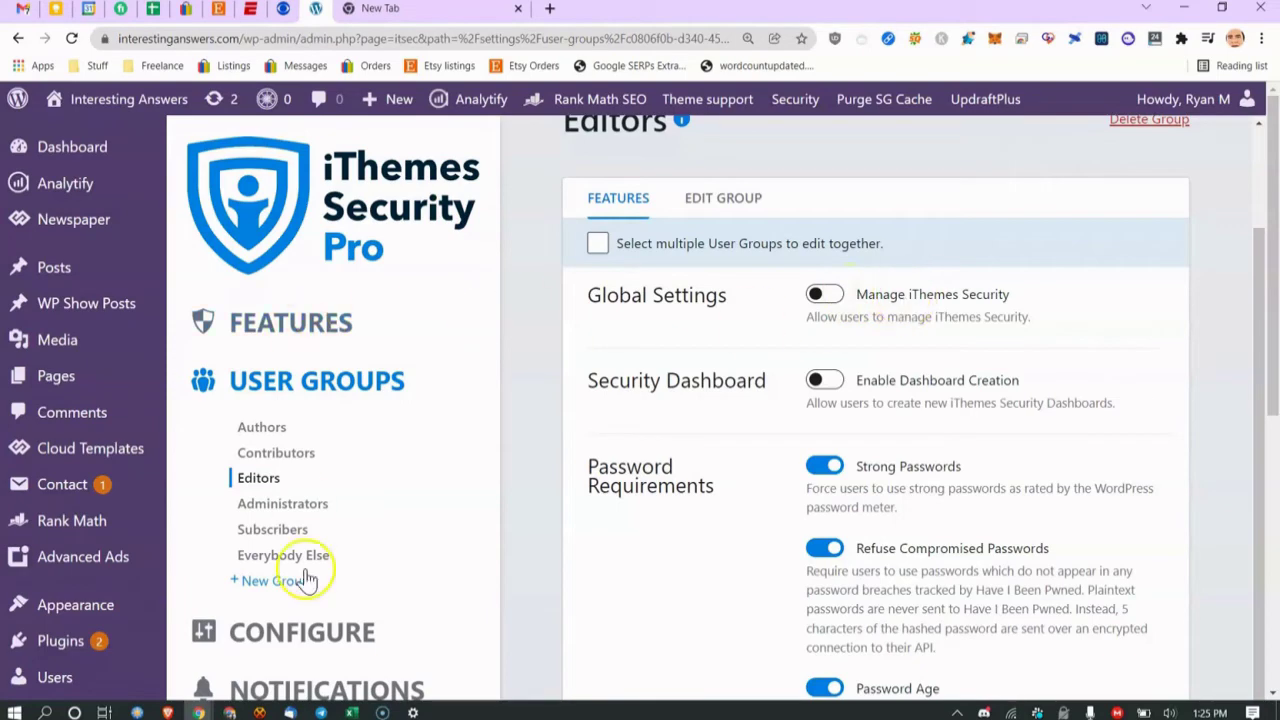
{"action": "scroll", "coordinate": [677, 194], "scroll_direction": "up", "scroll_amount": 1}
{"action": "scroll", "coordinate": [686, 249], "scroll_direction": "down", "scroll_amount": 1}
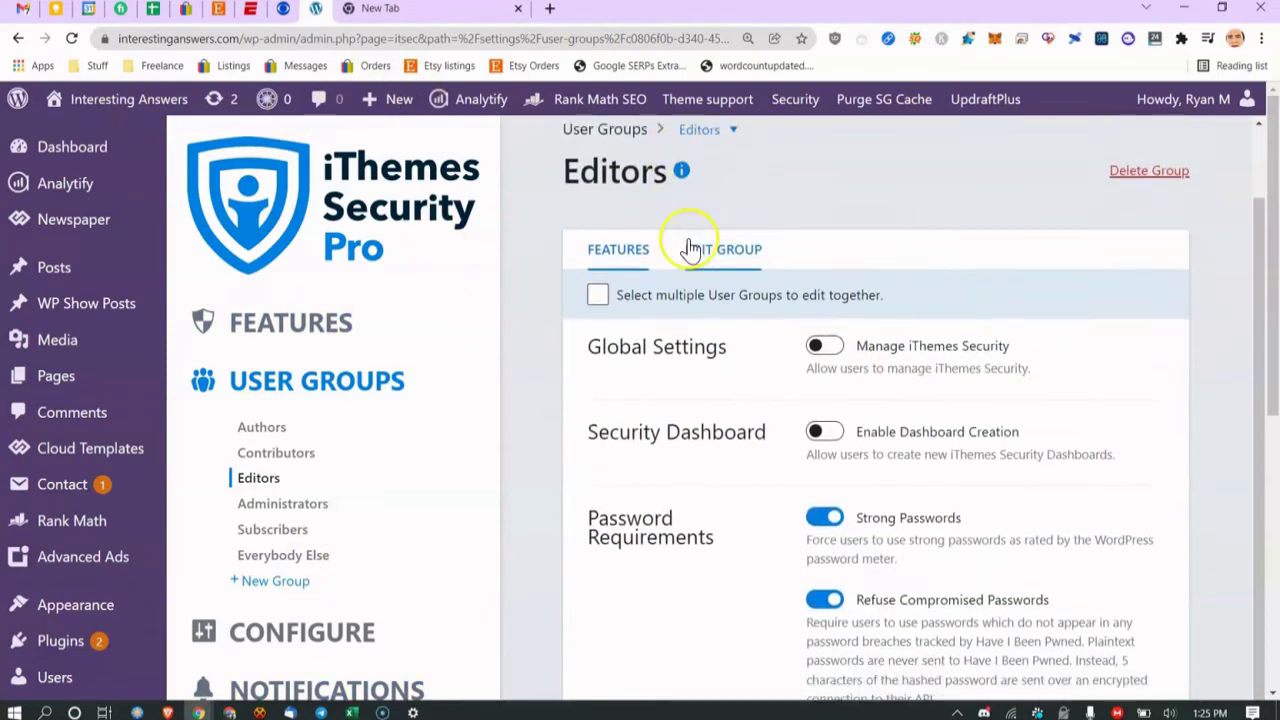
{"action": "scroll", "coordinate": [908, 385], "scroll_direction": "down", "scroll_amount": 5}
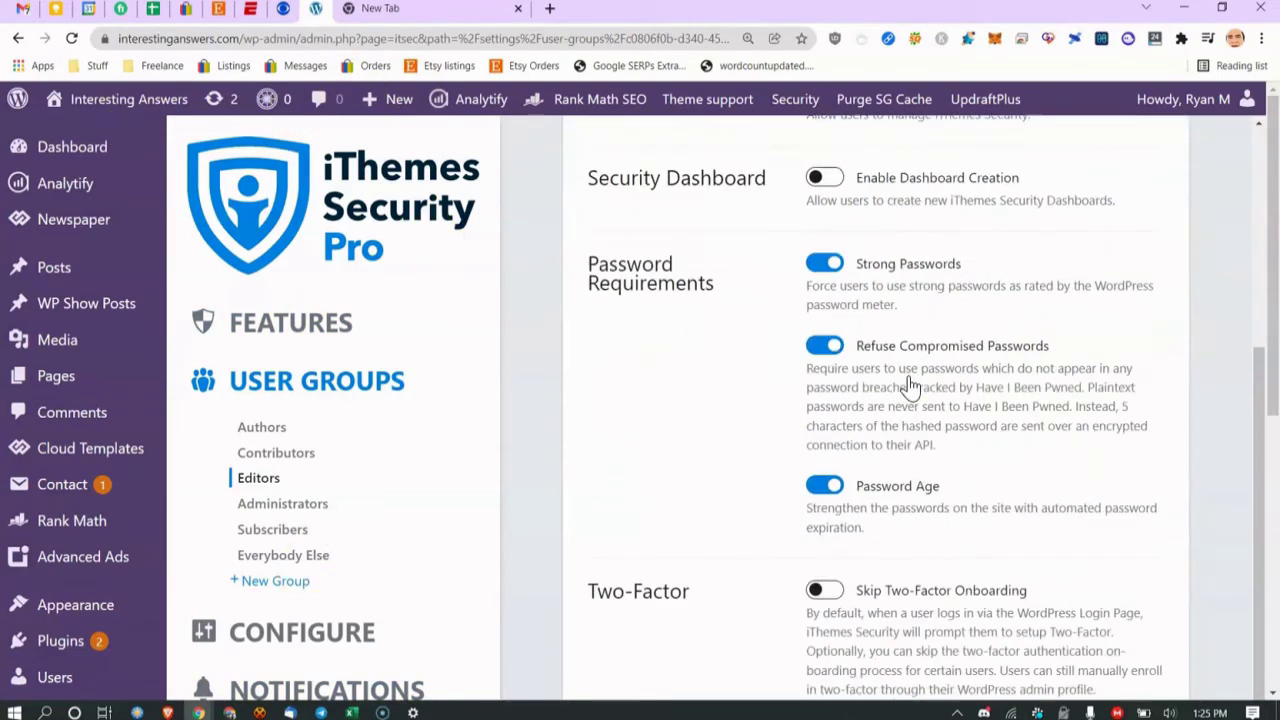
{"action": "scroll", "coordinate": [778, 398], "scroll_direction": "up", "scroll_amount": 4}
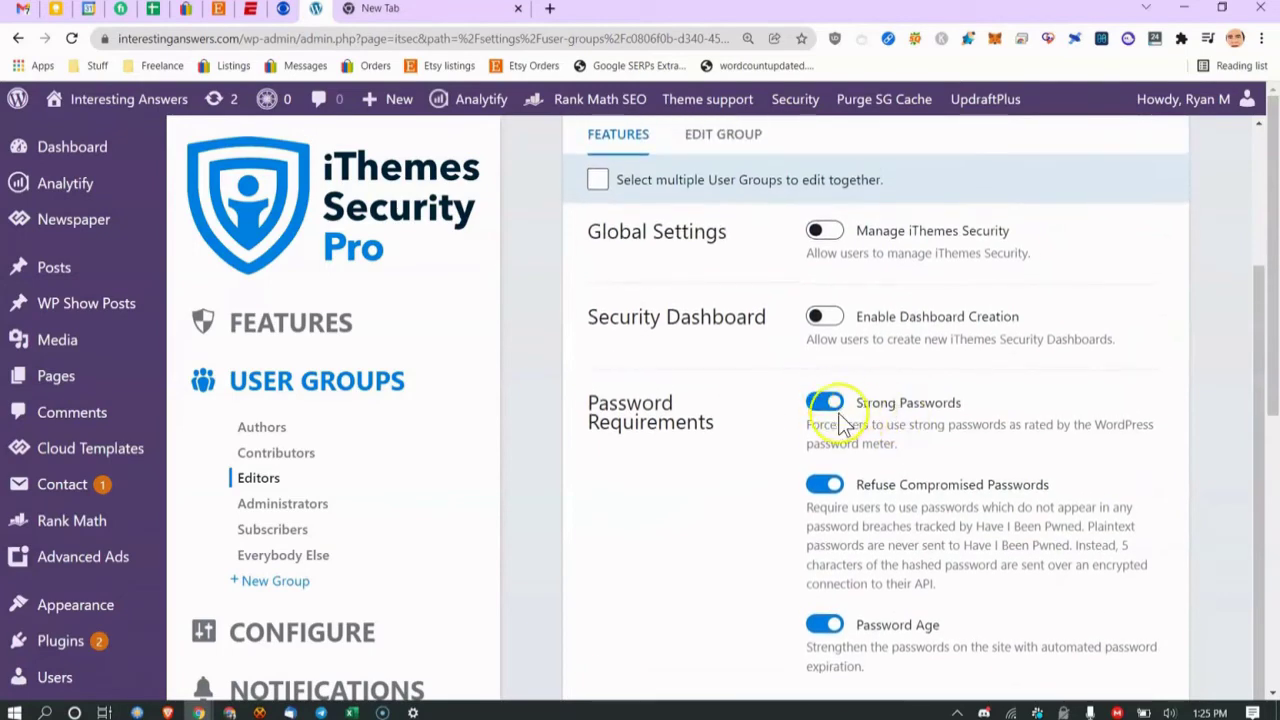
Review the Editors group's password requirement and two-factor options, including Refuse Compromised Passwords, Require Two Factor and Allow Remembering Device.
{"action": "scroll", "coordinate": [650, 220], "scroll_direction": "up", "scroll_amount": 3}
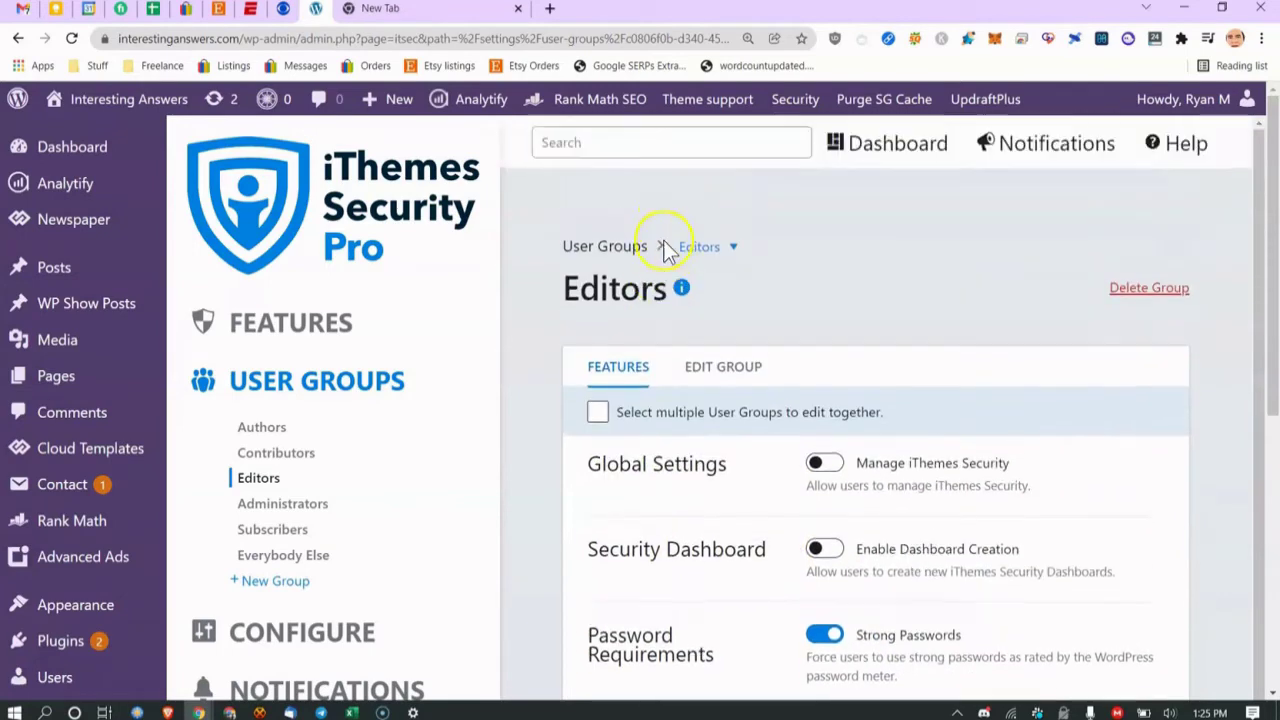
{"action": "scroll", "coordinate": [745, 300], "scroll_direction": "down", "scroll_amount": 3}
{"action": "scroll", "coordinate": [762, 340], "scroll_direction": "down", "scroll_amount": 1}
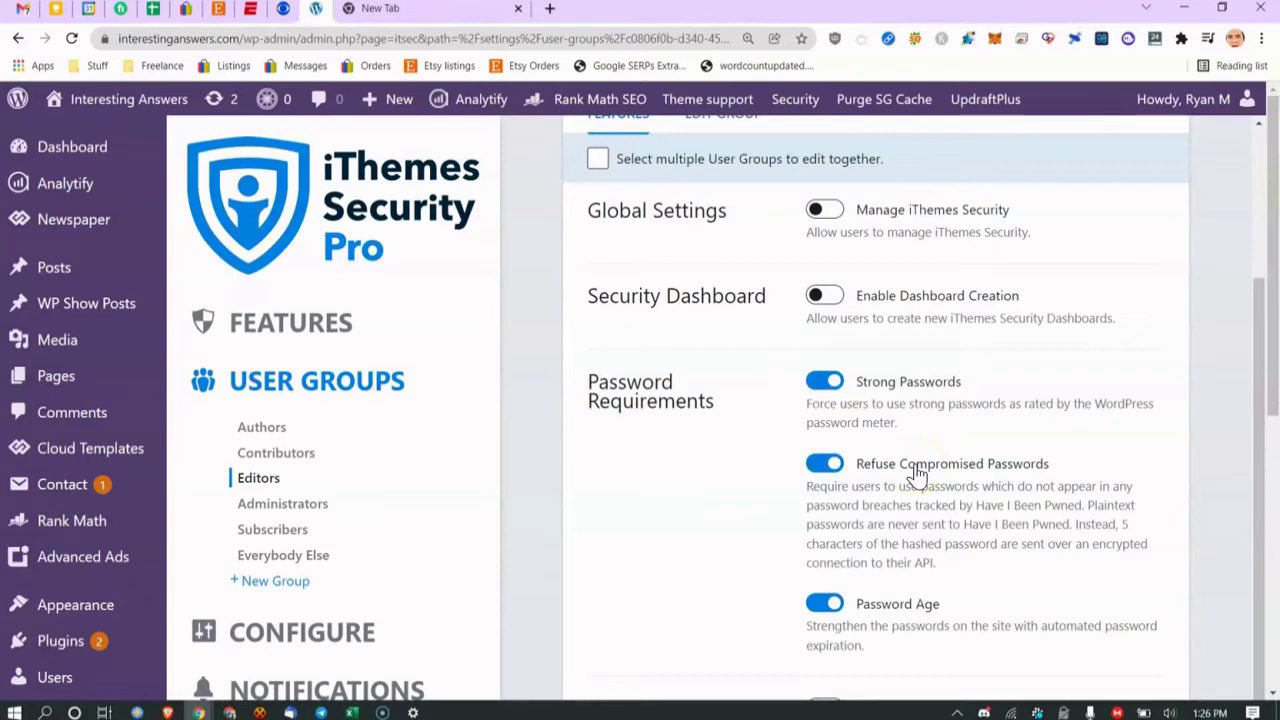
{"action": "left_click_drag", "start_coordinate": [962, 524], "coordinate": [1070, 526]}
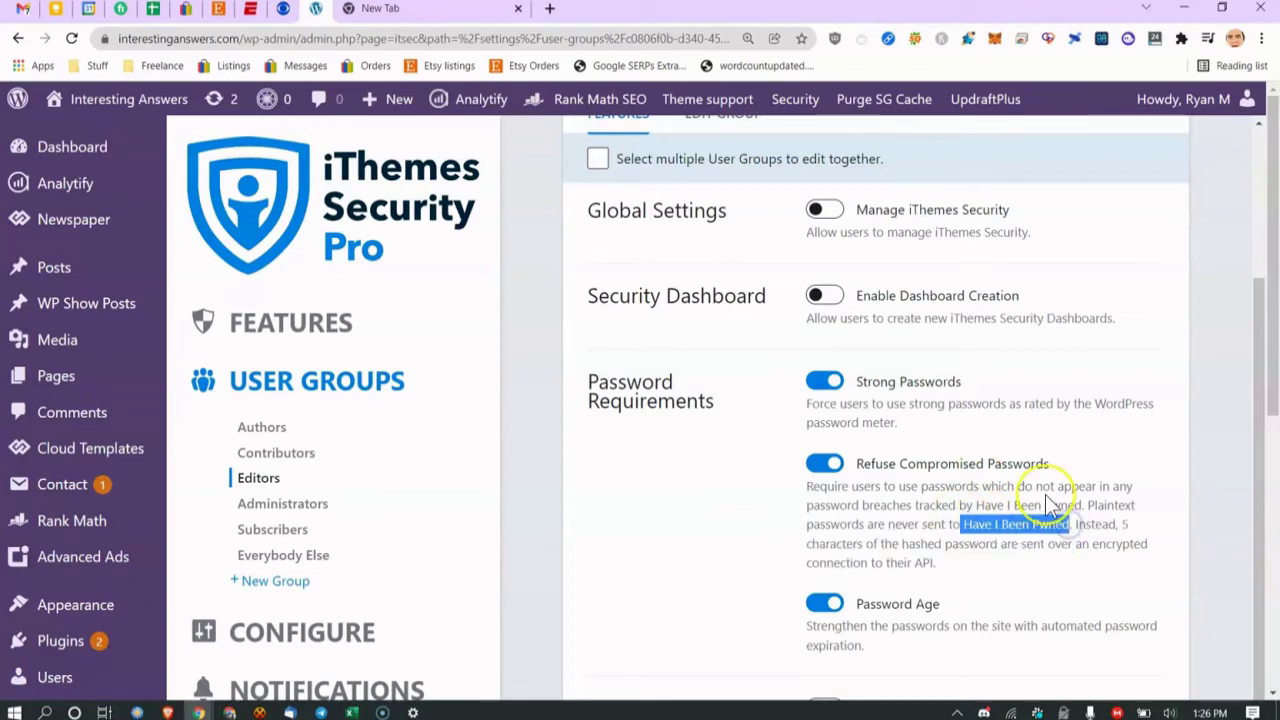
{"action": "scroll", "coordinate": [829, 543], "scroll_direction": "down", "scroll_amount": 1}
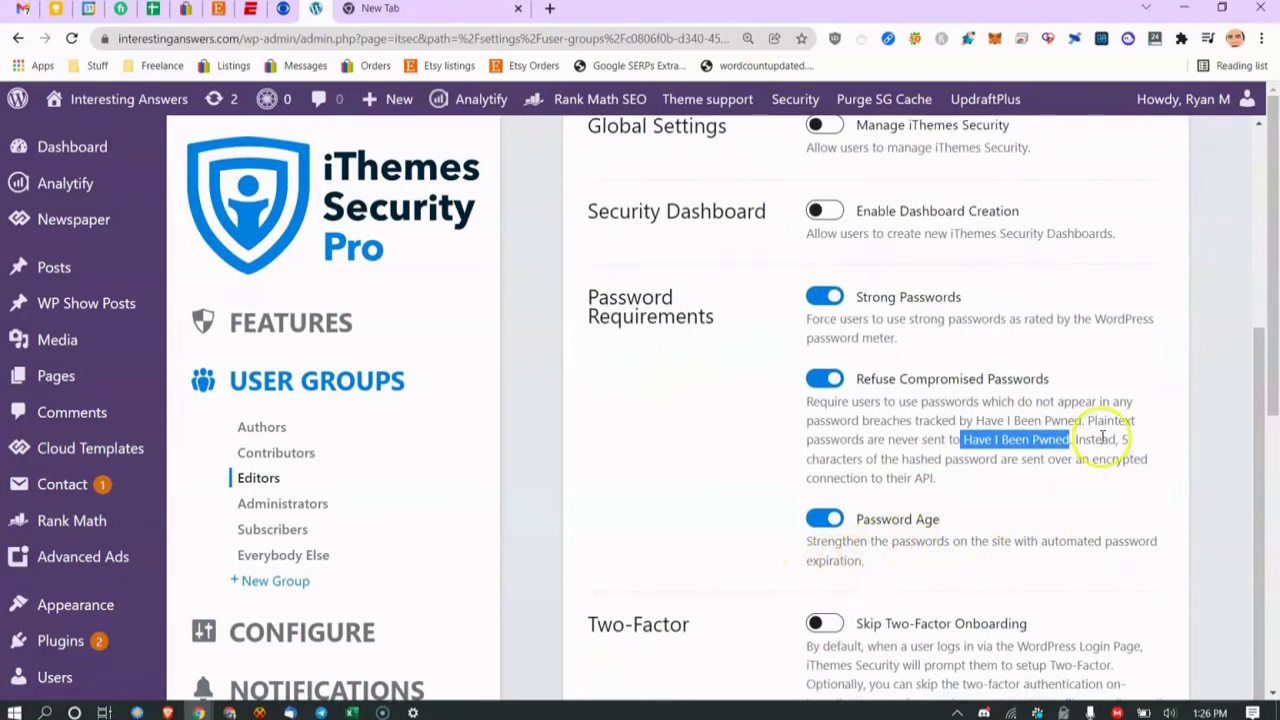
{"action": "scroll", "coordinate": [1095, 425], "scroll_direction": "down", "scroll_amount": 1}
{"action": "scroll", "coordinate": [1062, 400], "scroll_direction": "down", "scroll_amount": 3}
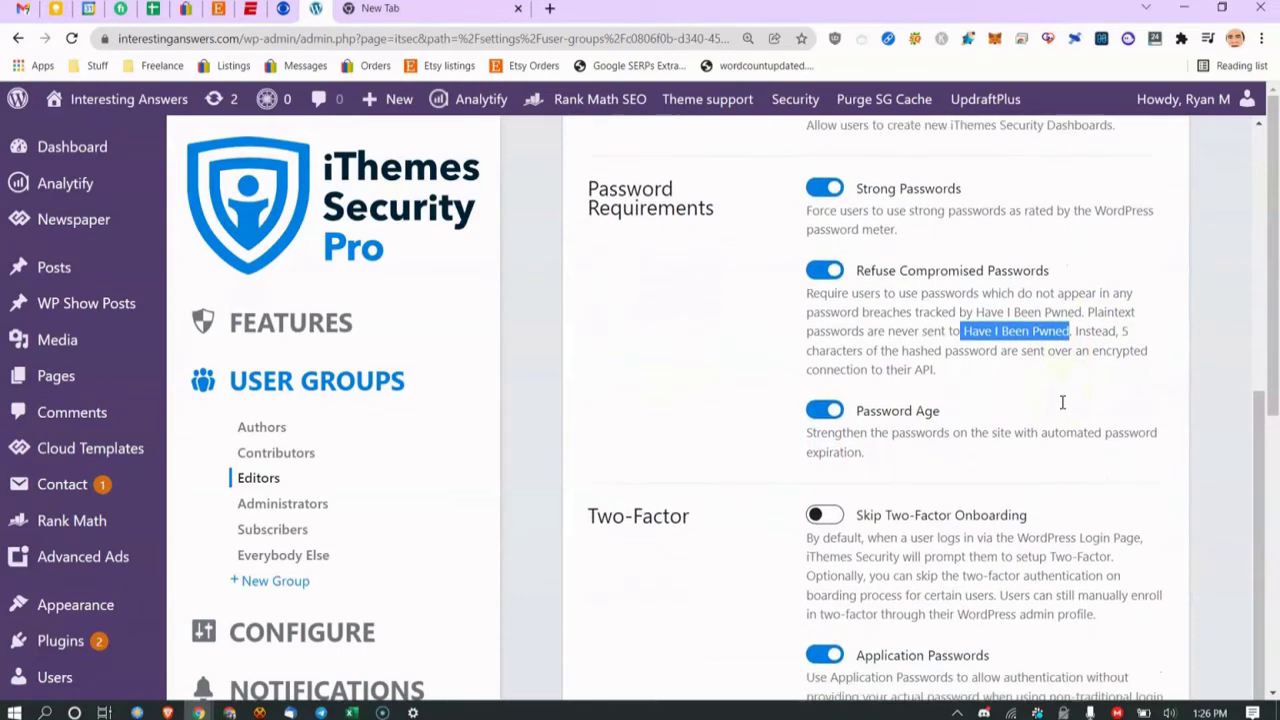
{"action": "scroll", "coordinate": [755, 400], "scroll_direction": "down", "scroll_amount": 2}
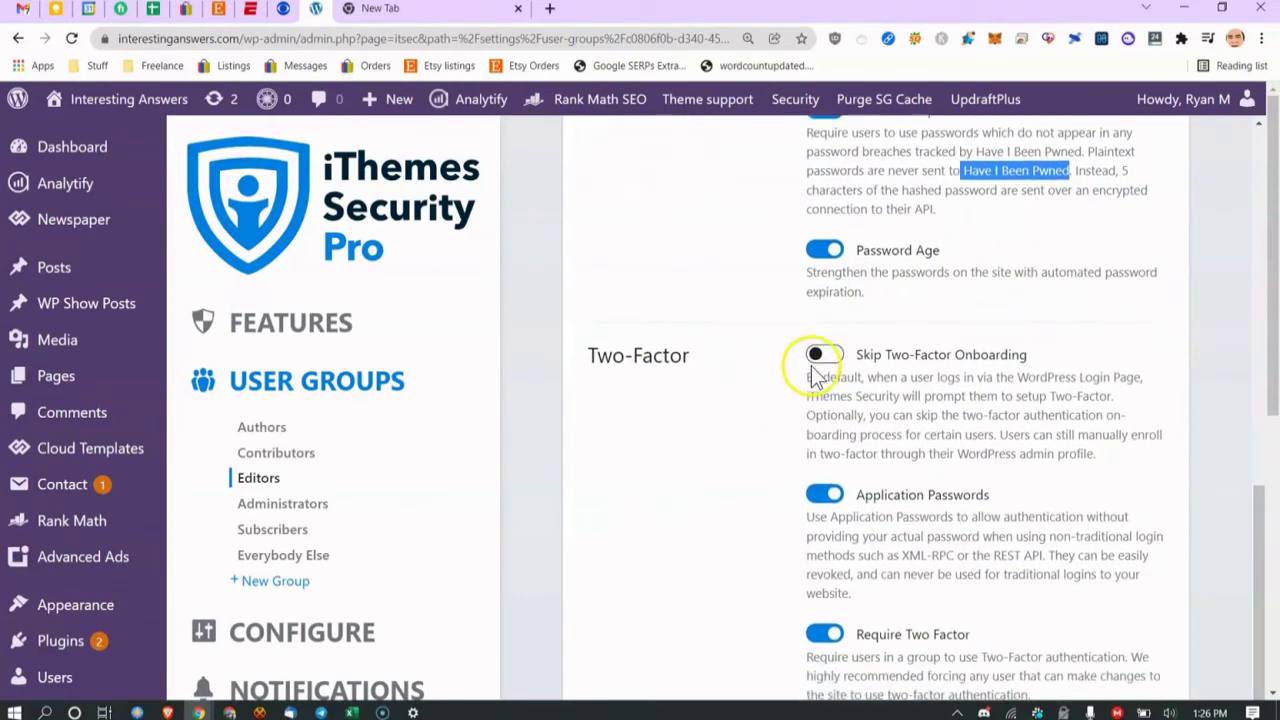
{"action": "scroll", "coordinate": [908, 317], "scroll_direction": "down", "scroll_amount": 1}
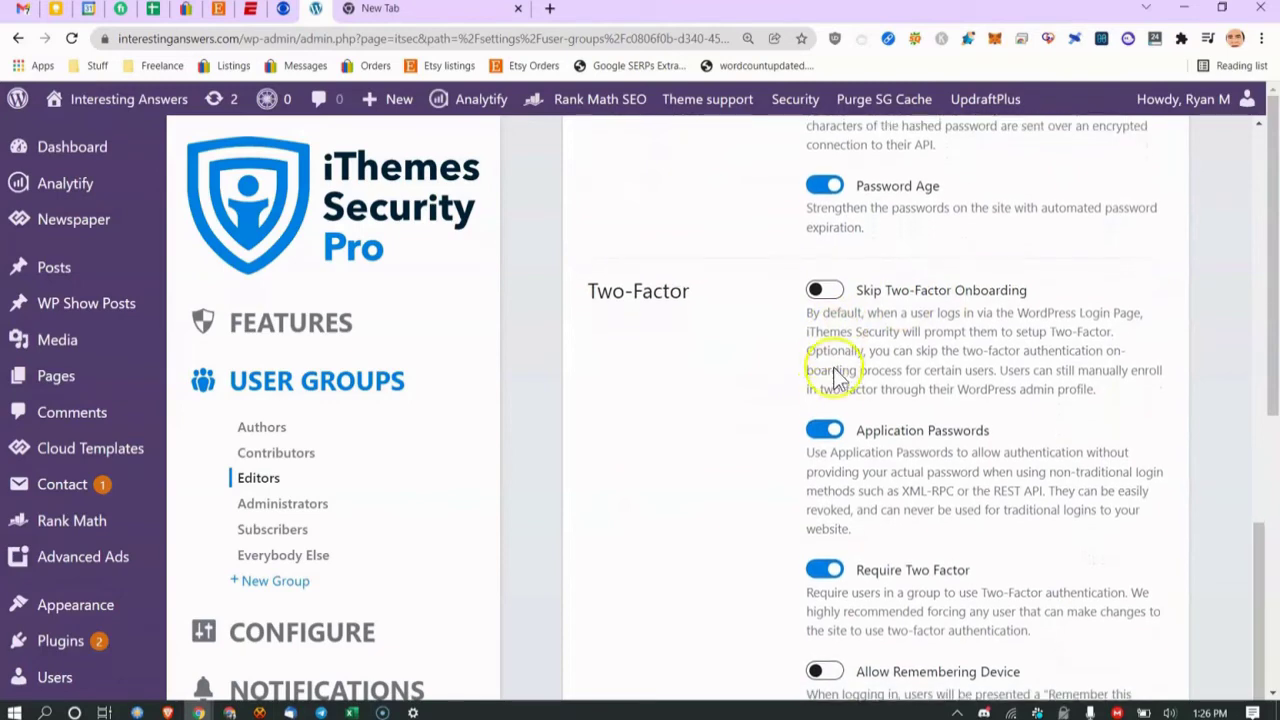
{"action": "scroll", "coordinate": [897, 403], "scroll_direction": "down", "scroll_amount": 1}
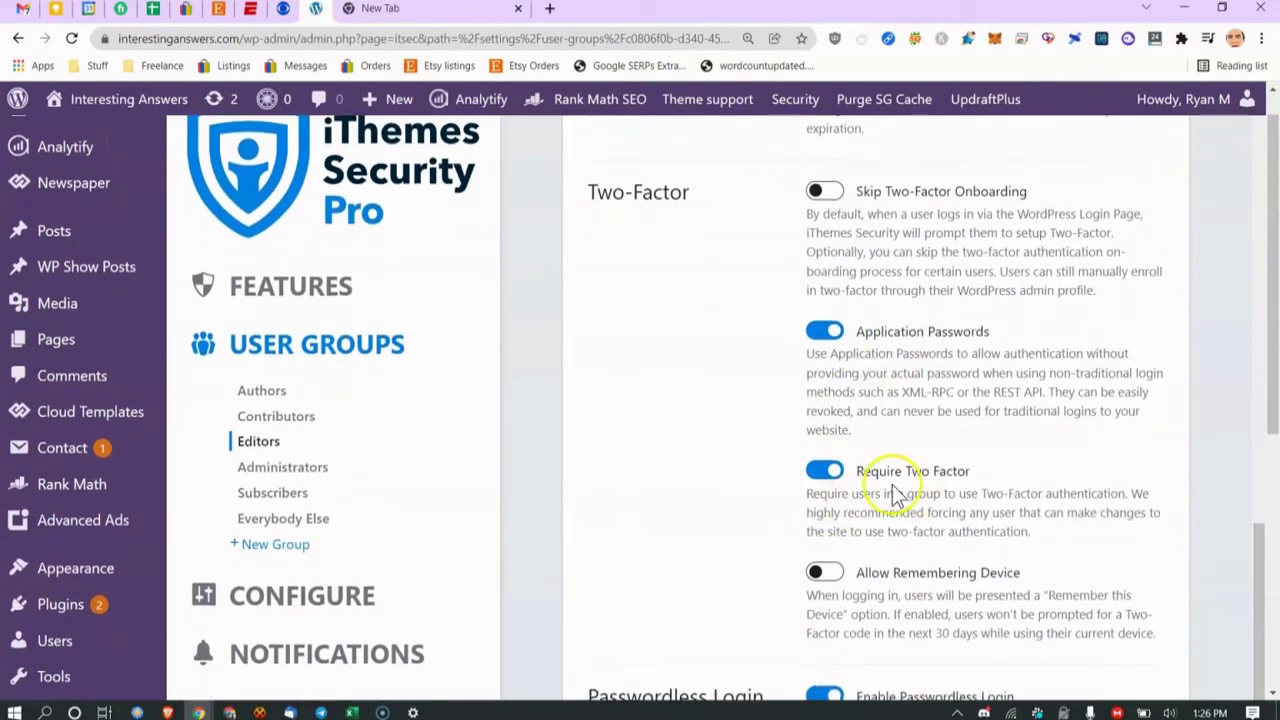
{"action": "scroll", "coordinate": [945, 485], "scroll_direction": "down", "scroll_amount": 3}
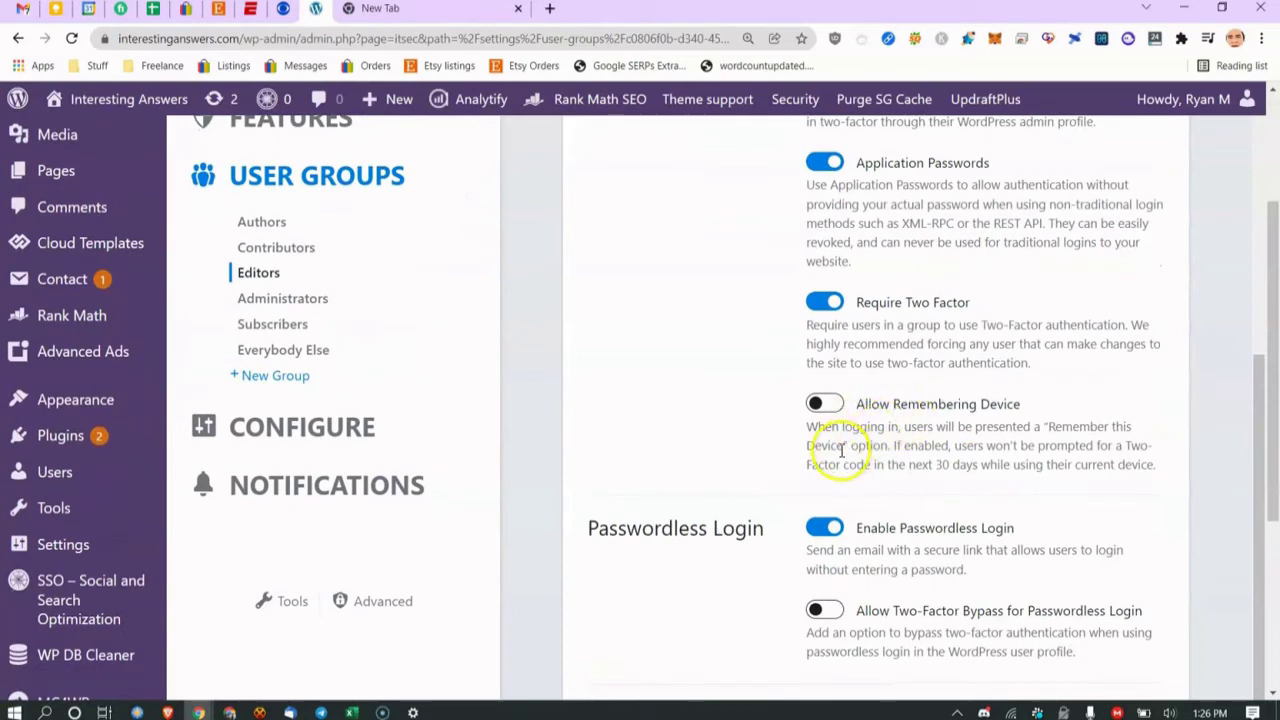
{"action": "left_click_drag", "start_coordinate": [849, 447], "coordinate": [888, 447]}
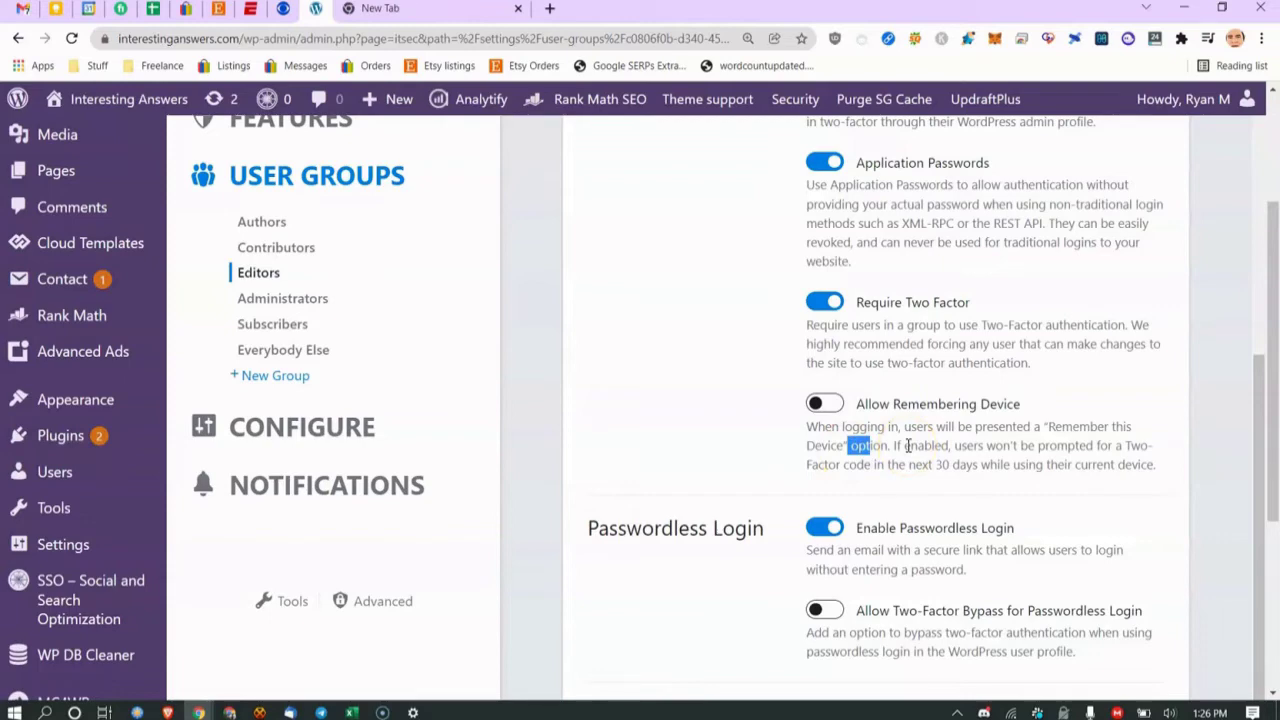
Turn off Enable Passwordless Login for the Editors group and read the option for bypassing two-factor with passwordless login.
{"action": "scroll", "coordinate": [907, 446], "scroll_direction": "down", "scroll_amount": 5}
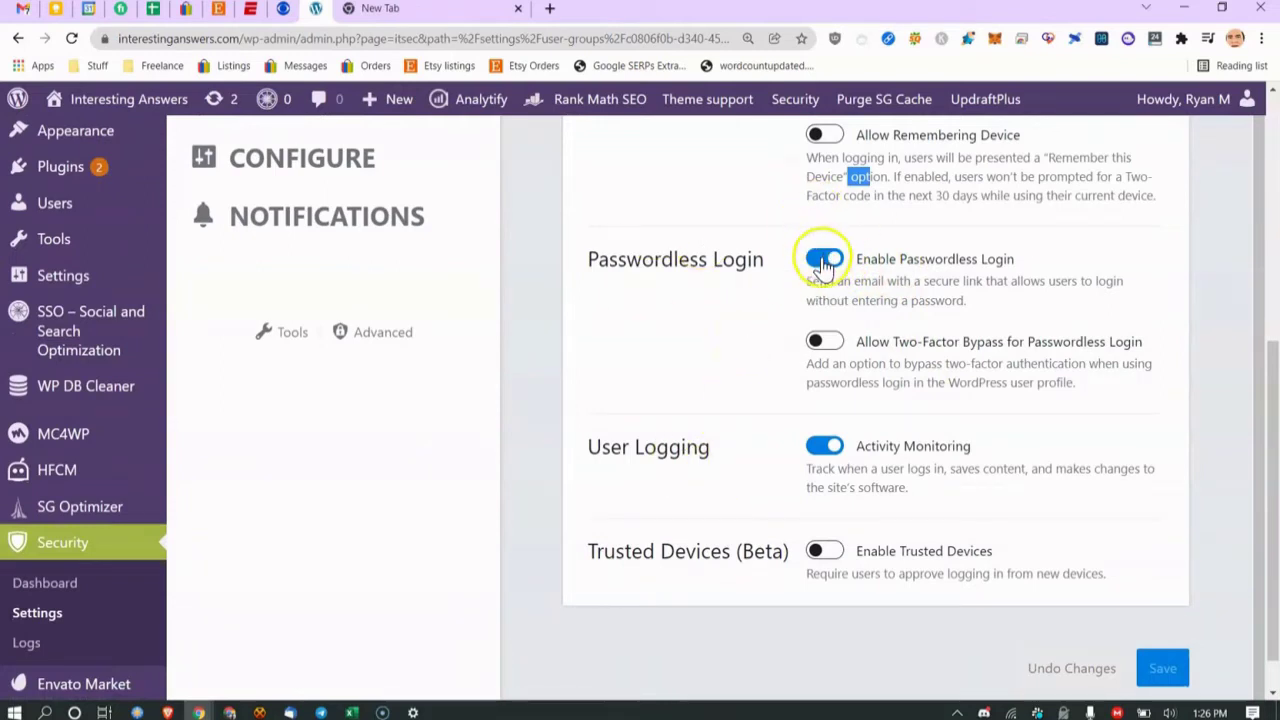
{"action": "left_click_drag", "start_coordinate": [887, 281], "coordinate": [920, 282]}
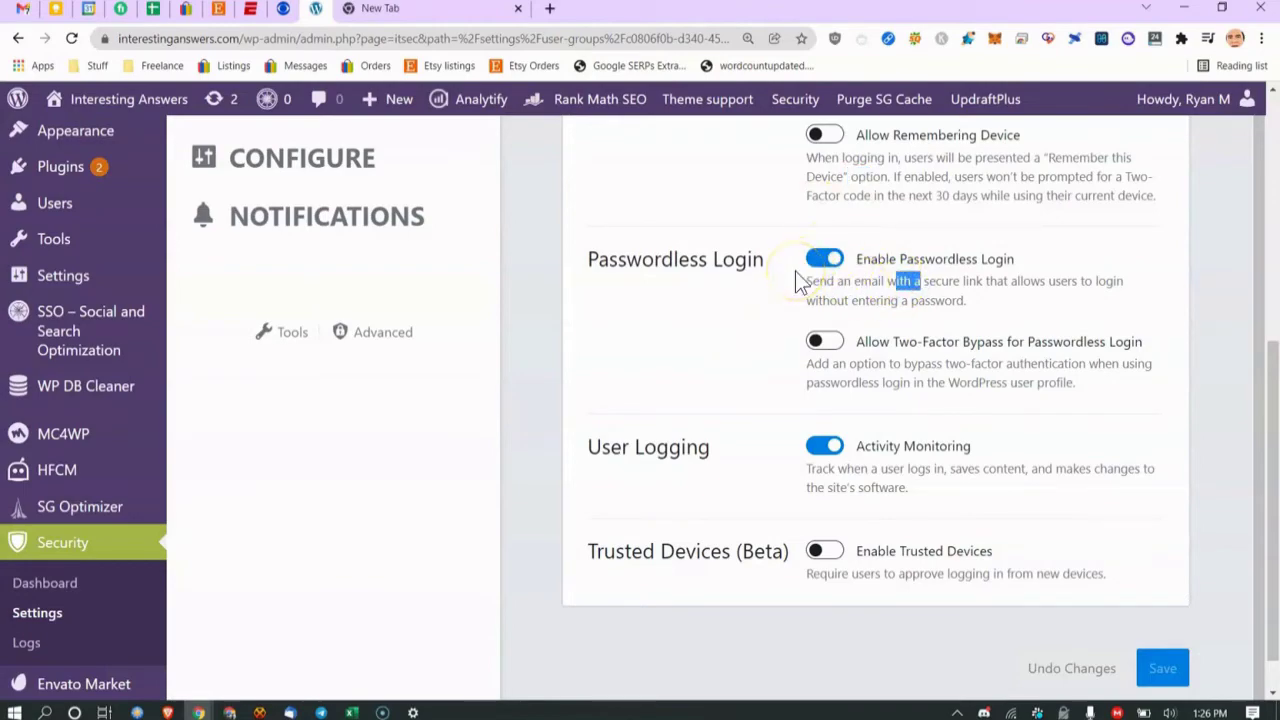
{"action": "scroll", "coordinate": [703, 429], "scroll_direction": "up", "scroll_amount": 15}
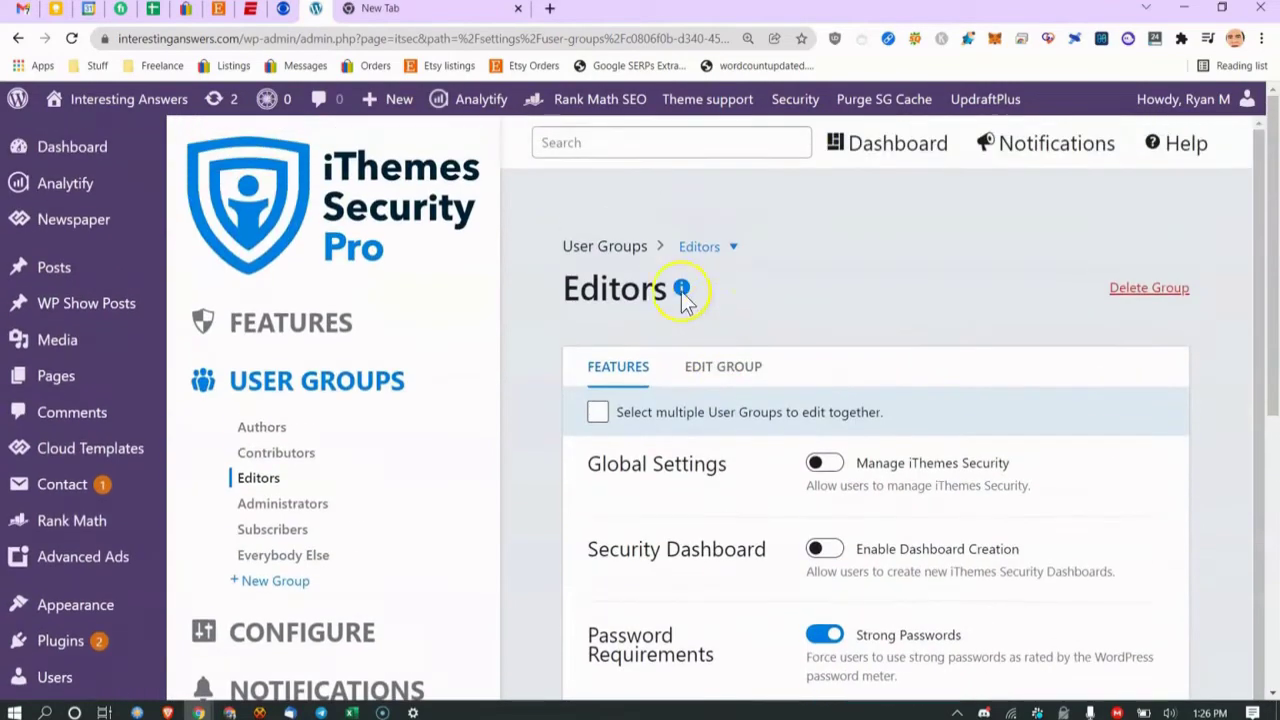
{"action": "scroll", "coordinate": [700, 280], "scroll_direction": "down", "scroll_amount": 13}
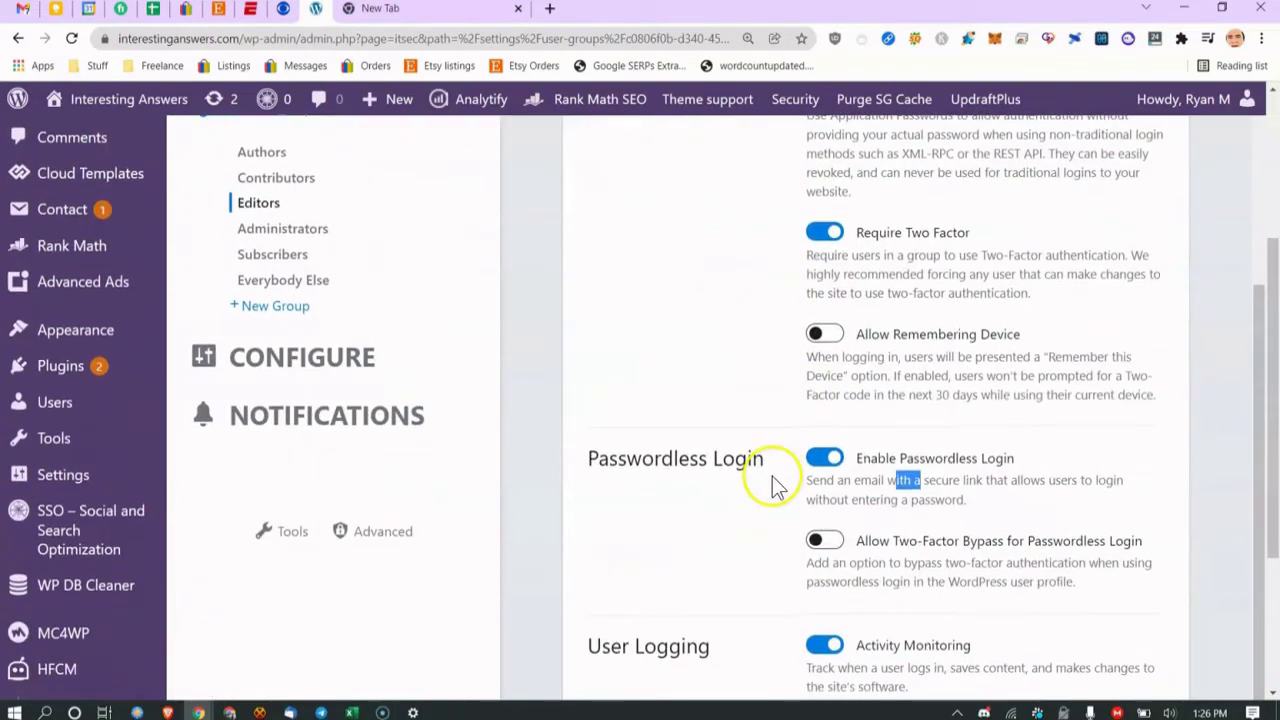
{"action": "scroll", "coordinate": [778, 487], "scroll_direction": "down", "scroll_amount": 3}
{"action": "left_click", "coordinate": [824, 216]}
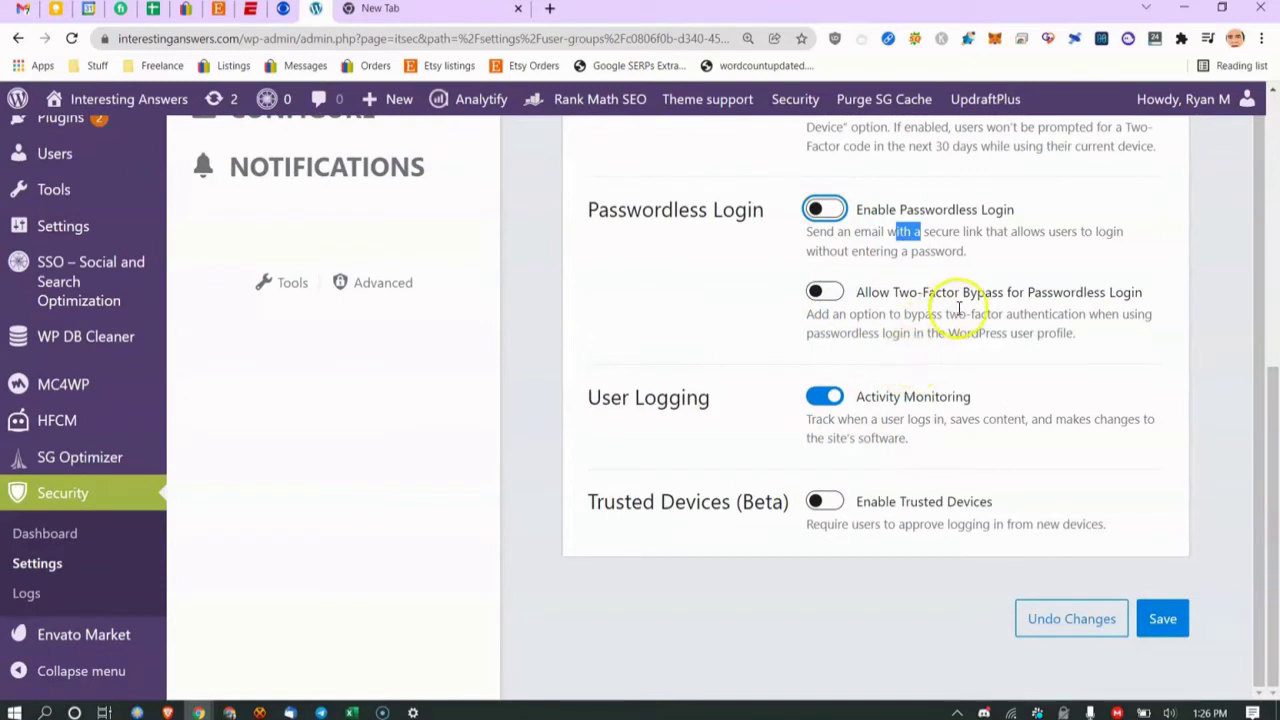
{"action": "left_click_drag", "start_coordinate": [957, 292], "coordinate": [1052, 314]}
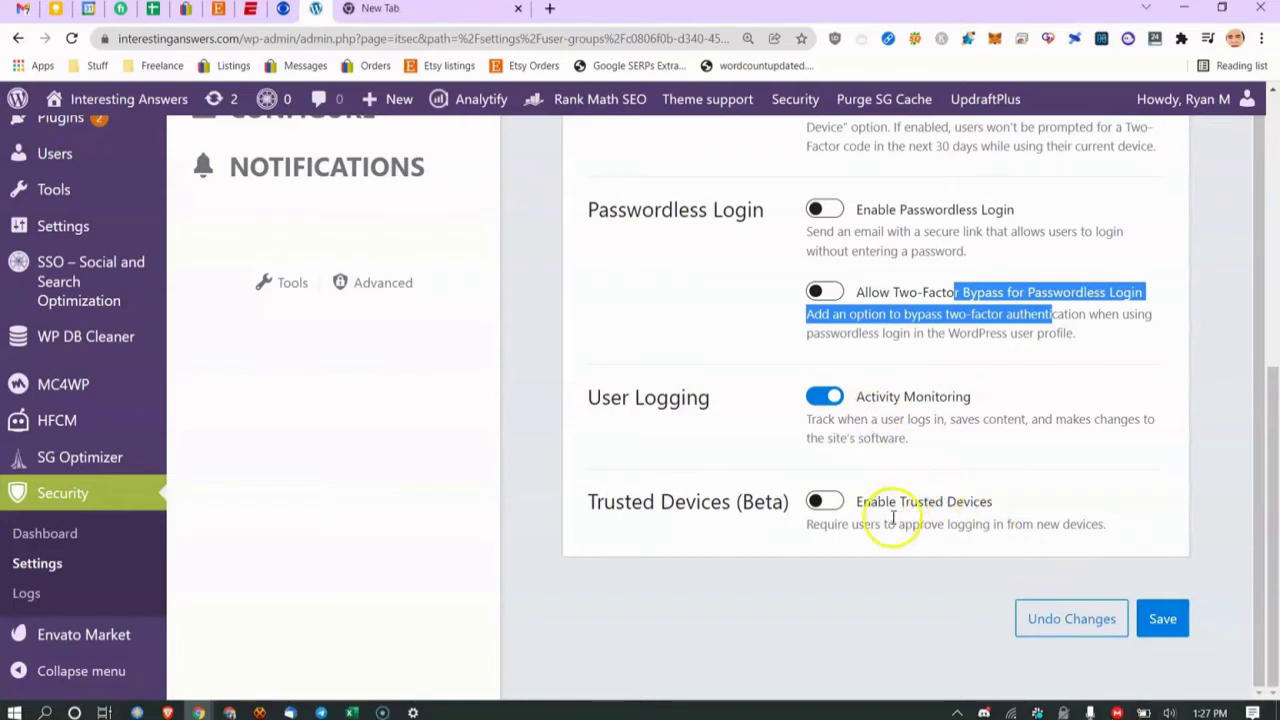
Open the iThemes Security tools page and run the Identify Server IPs tool.
{"action": "left_click", "coordinate": [297, 287]}
{"action": "left_click", "coordinate": [640, 370]}
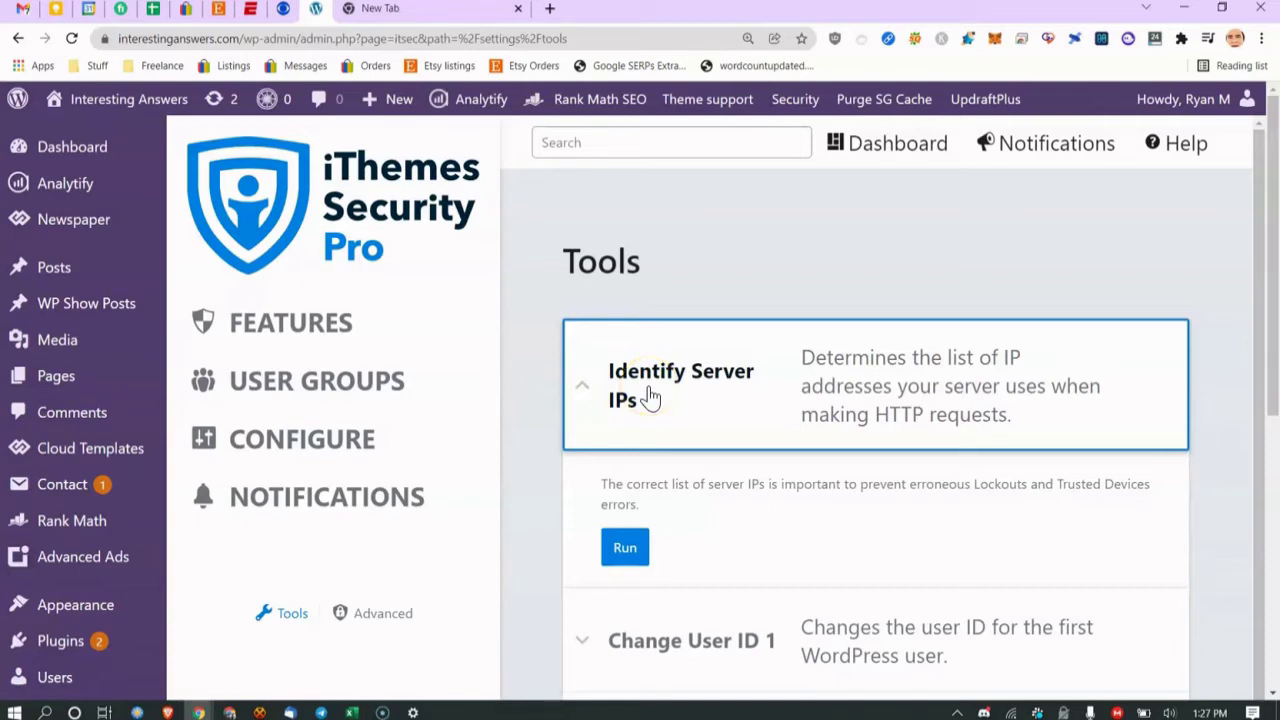
{"action": "left_click", "coordinate": [614, 549]}
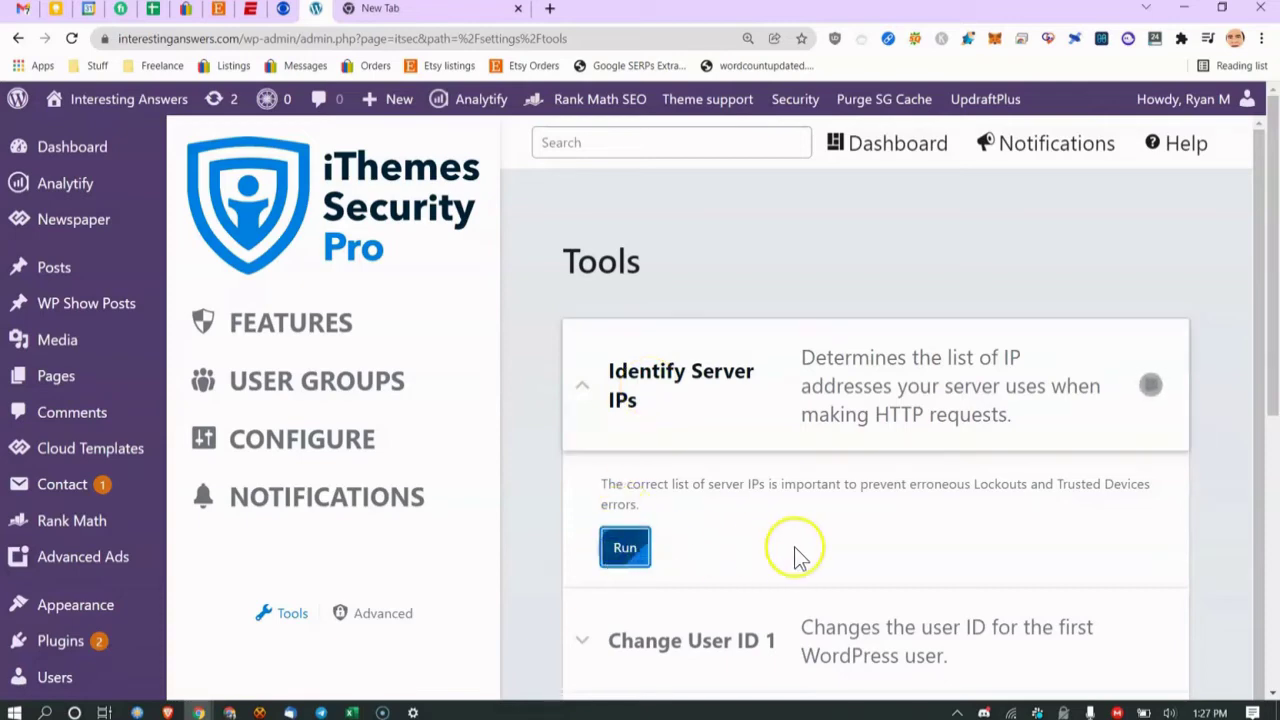
{"action": "left_click_drag", "start_coordinate": [812, 499], "coordinate": [840, 518]}
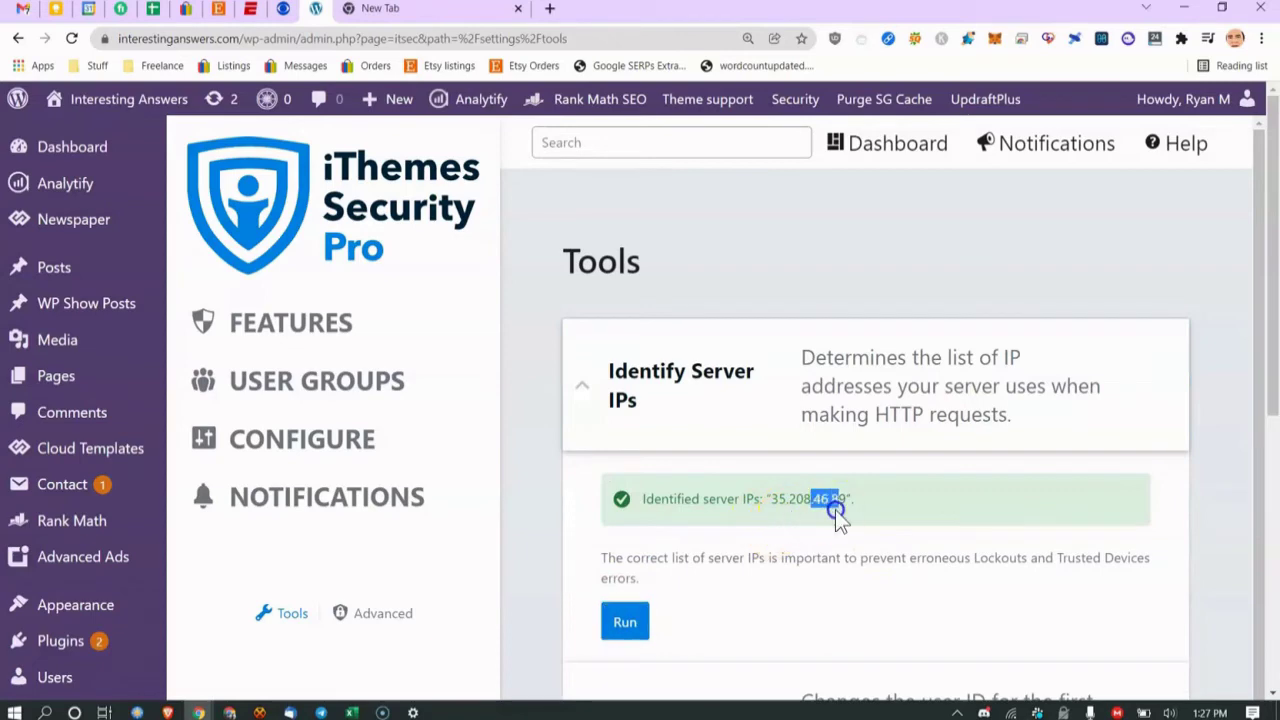
Expand the Change User ID 1 tool and read its description without running it.
{"action": "scroll", "coordinate": [840, 518], "scroll_direction": "down", "scroll_amount": 3}
{"action": "left_click", "coordinate": [832, 512]}
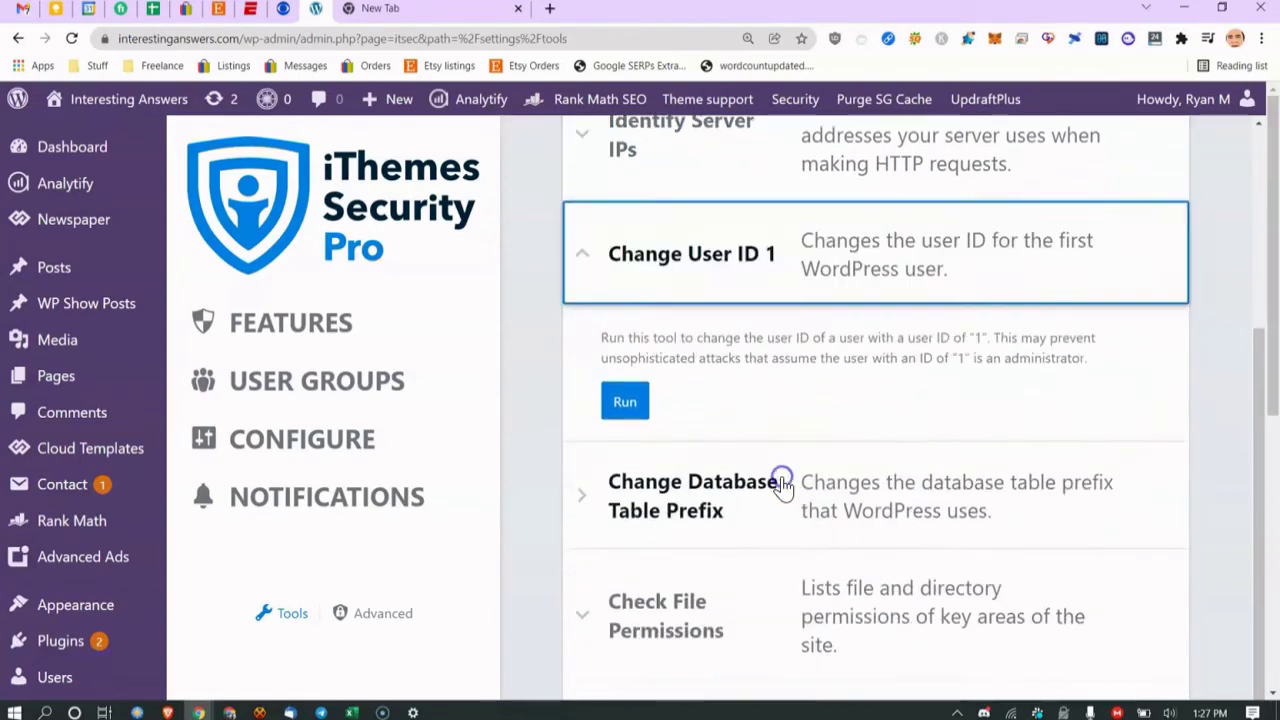
{"action": "scroll", "coordinate": [810, 400], "scroll_direction": "down", "scroll_amount": 1}
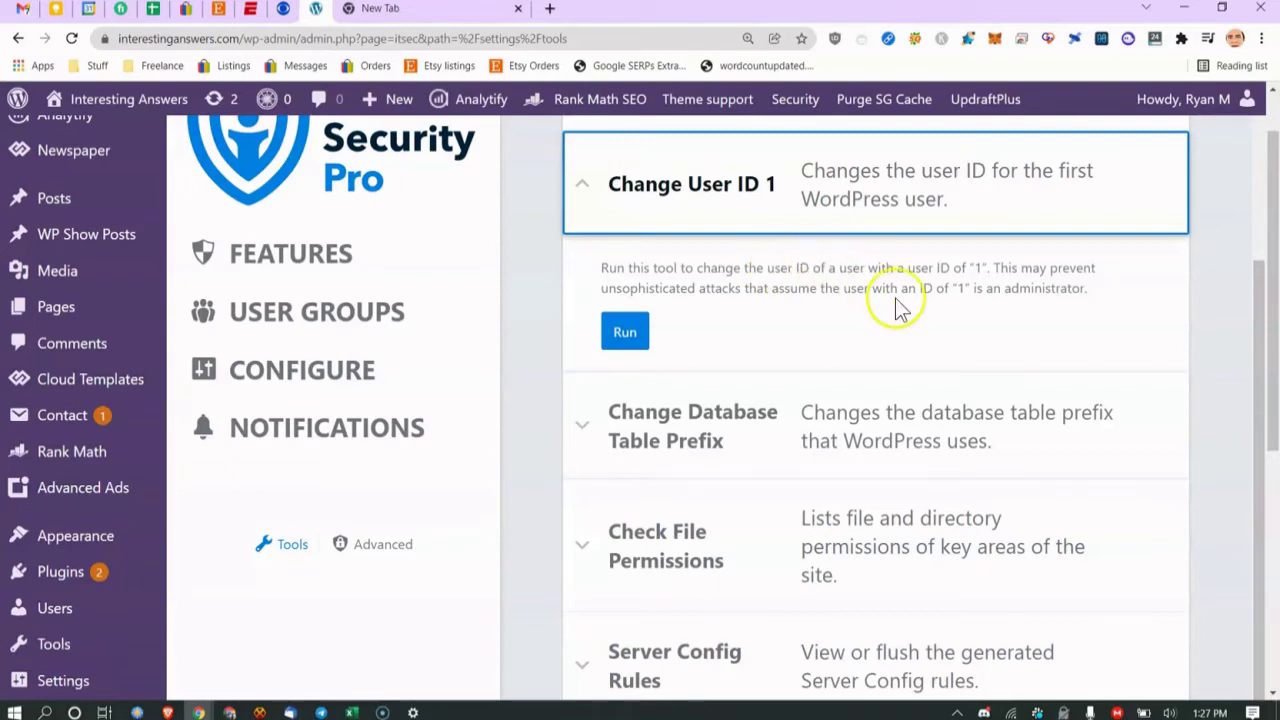
{"action": "left_click", "coordinate": [982, 273]}
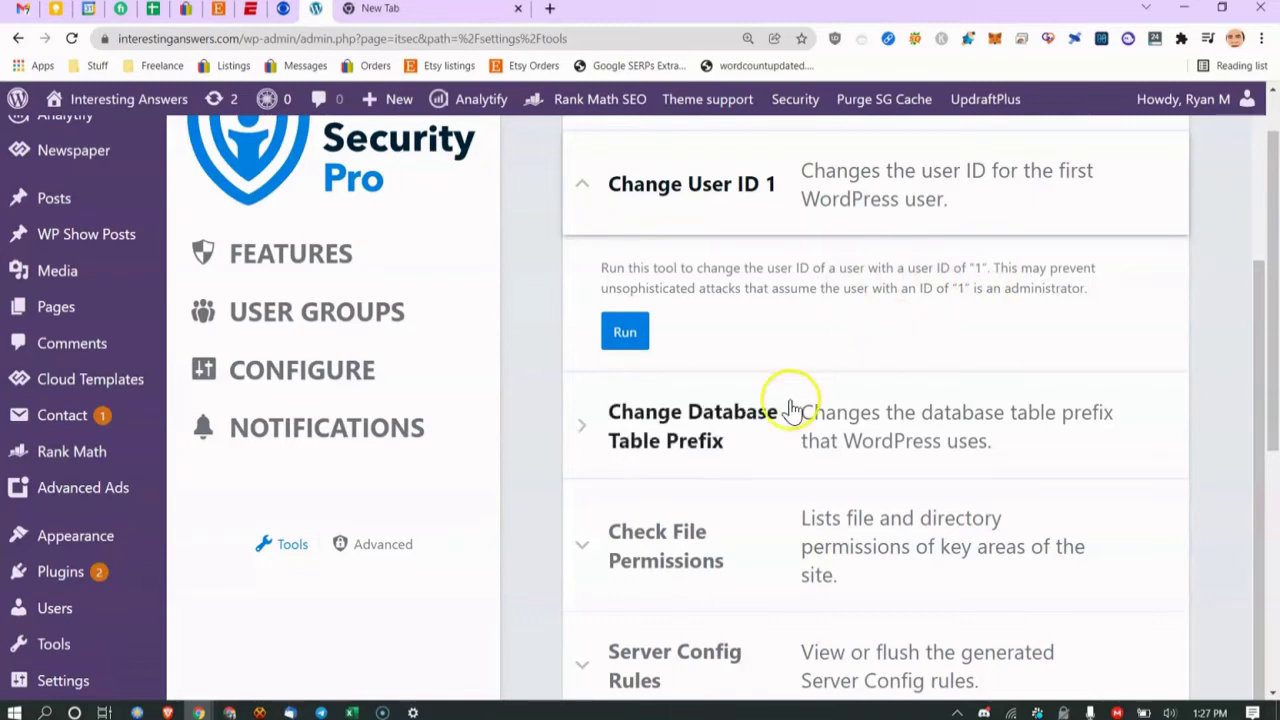
Run the Change Database Table Prefix tool to replace the default wp_ prefix, and check the new prefix.
{"action": "left_click", "coordinate": [743, 447]}
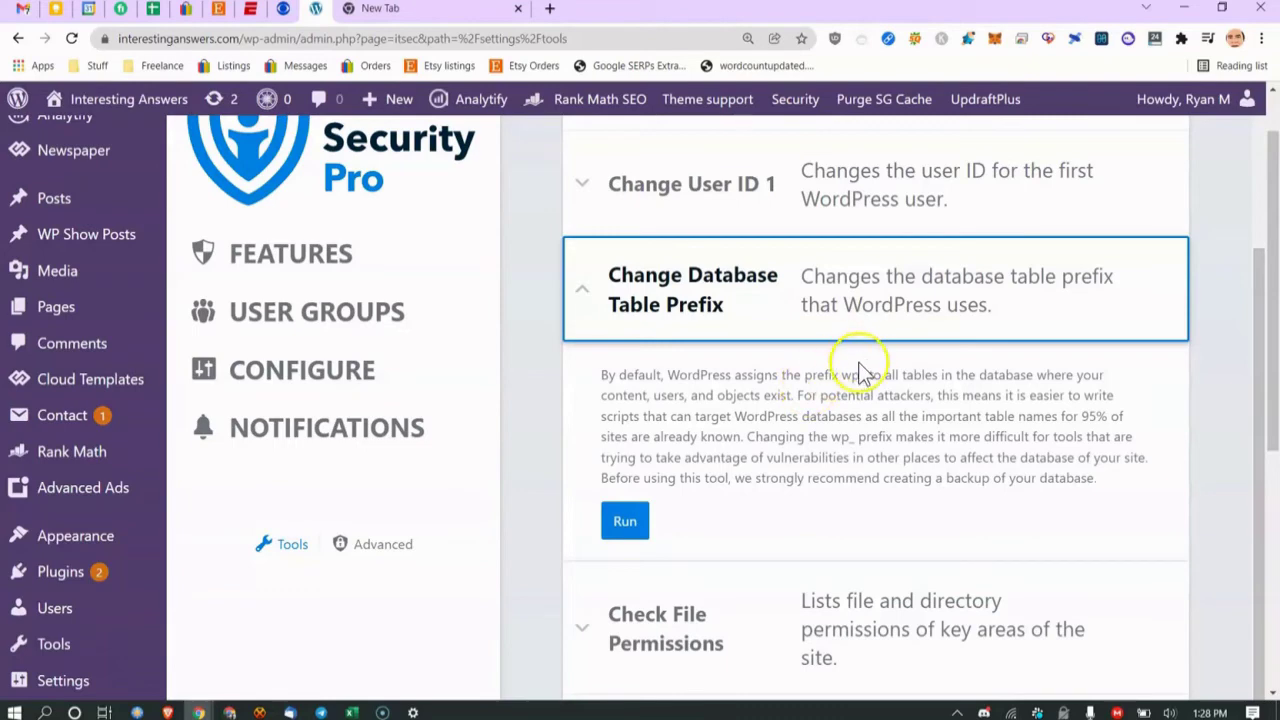
{"action": "left_click", "coordinate": [854, 395]}
{"action": "left_click_drag", "start_coordinate": [842, 376], "coordinate": [854, 378]}
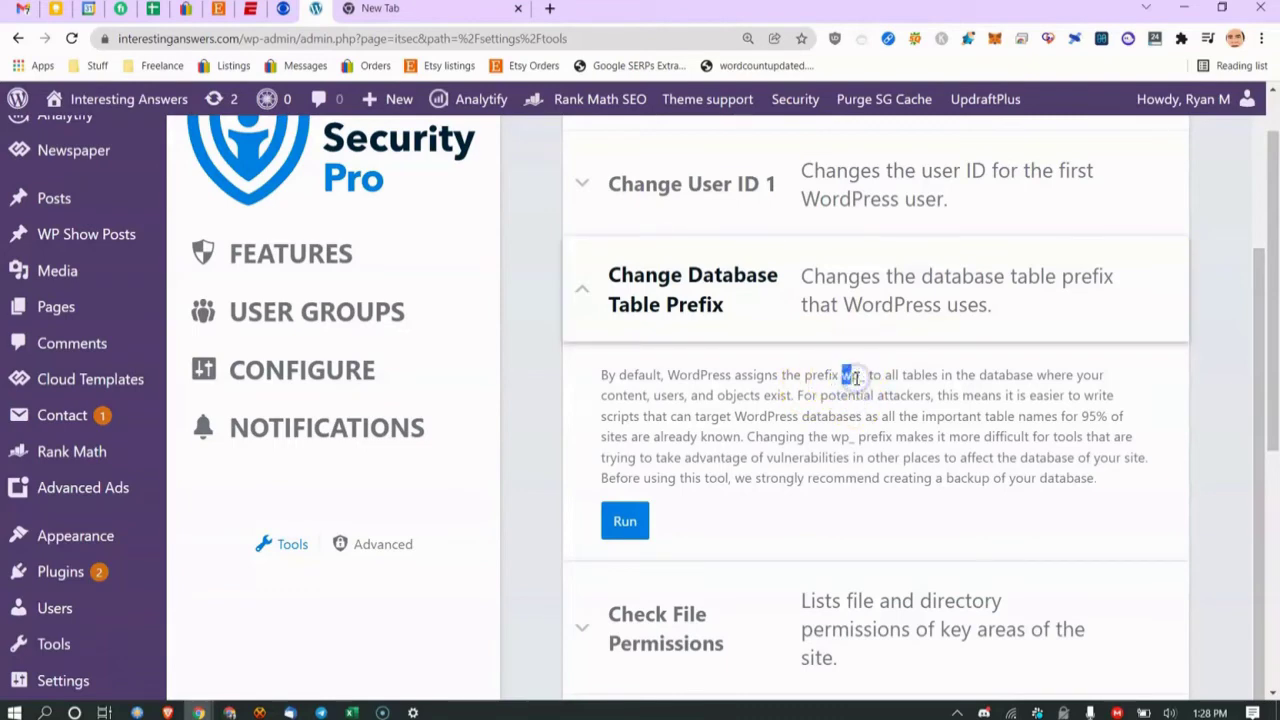
{"action": "left_click", "coordinate": [645, 531]}
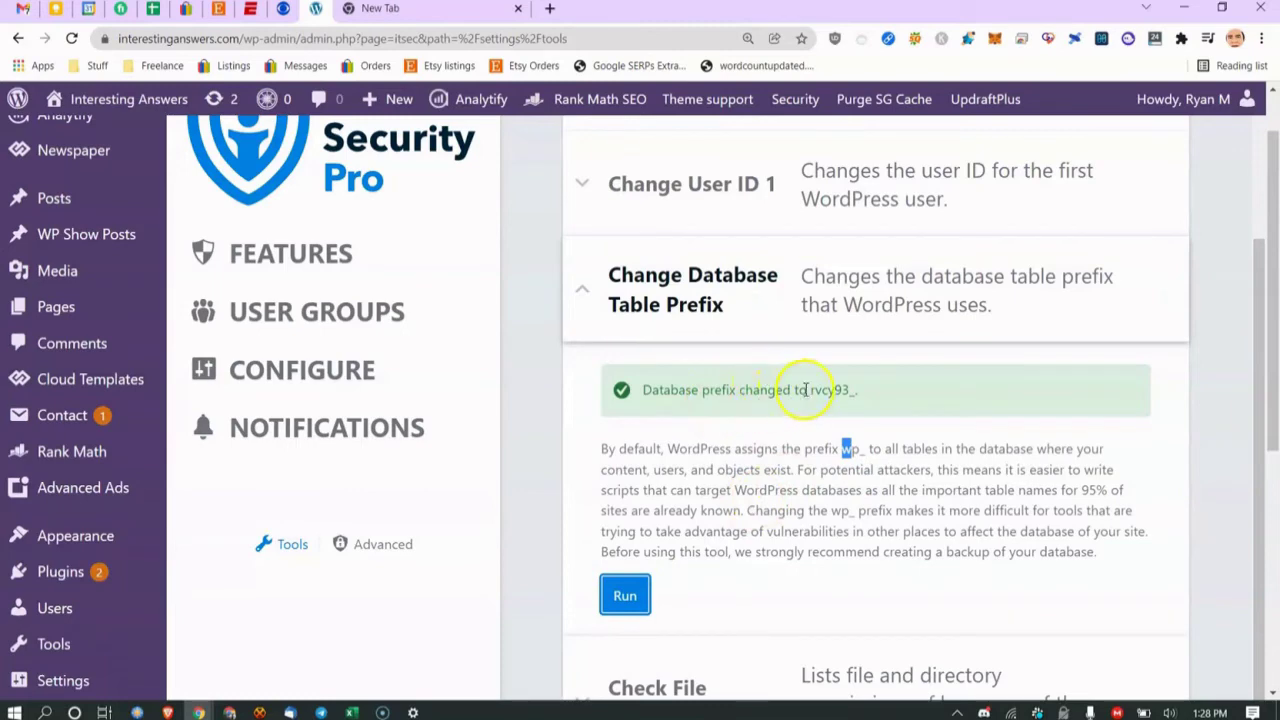
{"action": "left_click_drag", "start_coordinate": [806, 389], "coordinate": [820, 389]}
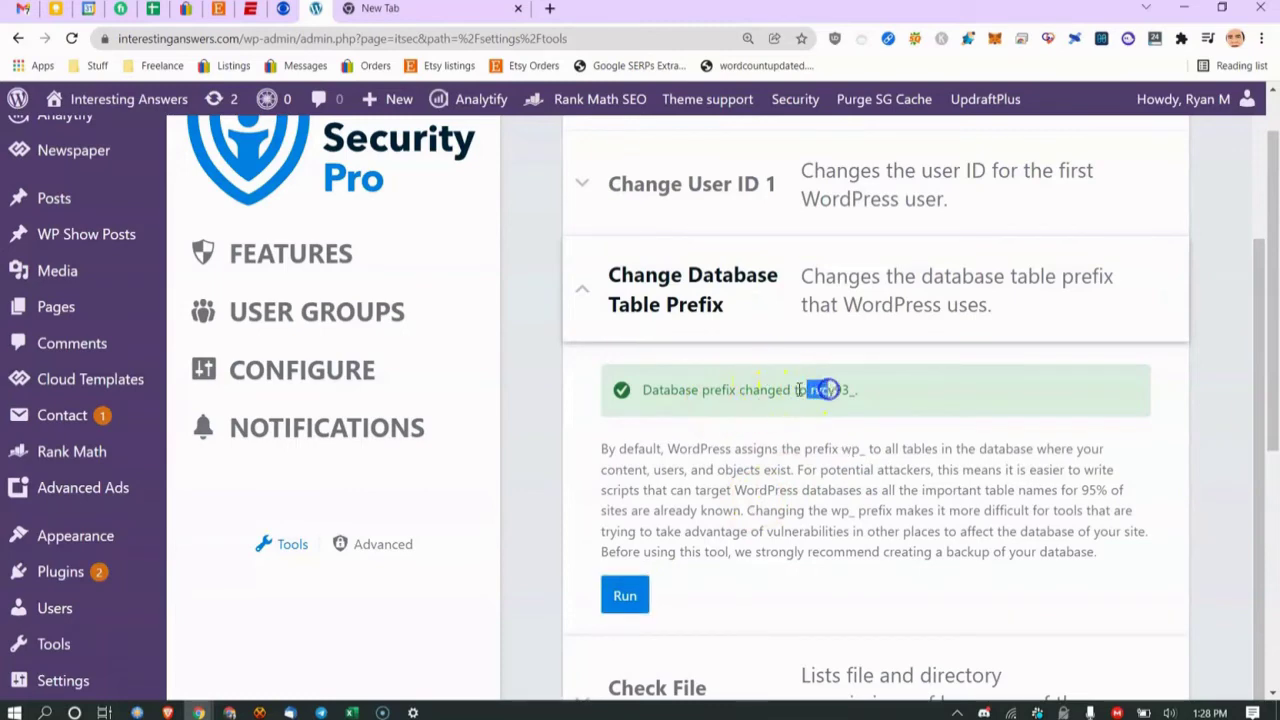
{"action": "left_click", "coordinate": [812, 390]}
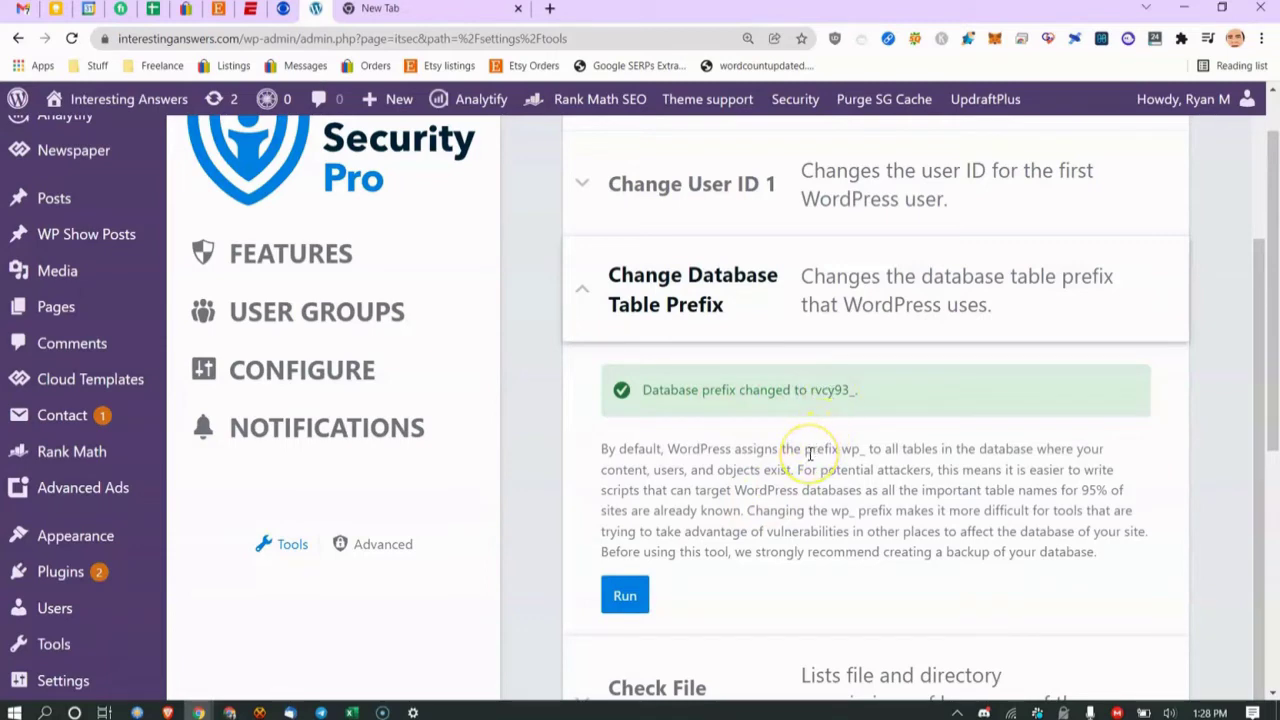
Run the Check File Permissions tool to list the permissions of the site's key files and directories.
{"action": "scroll", "coordinate": [810, 453], "scroll_direction": "down", "scroll_amount": 1}
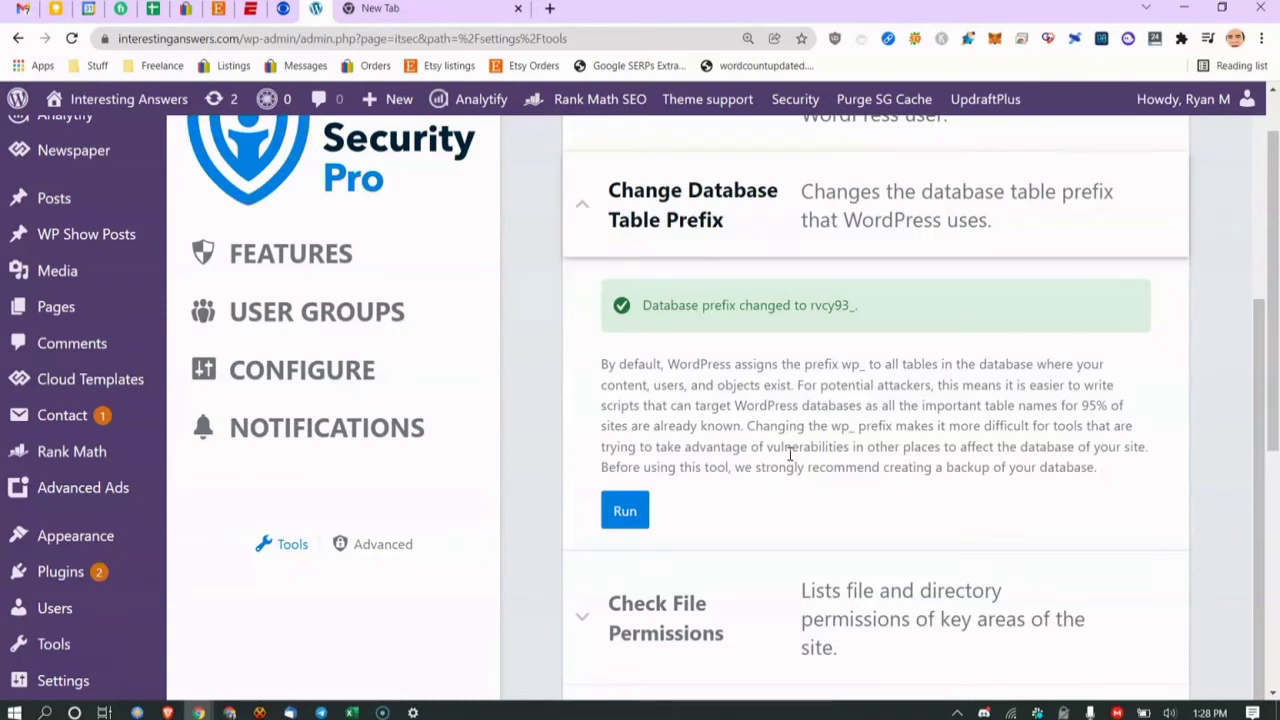
{"action": "scroll", "coordinate": [790, 455], "scroll_direction": "down", "scroll_amount": 1}
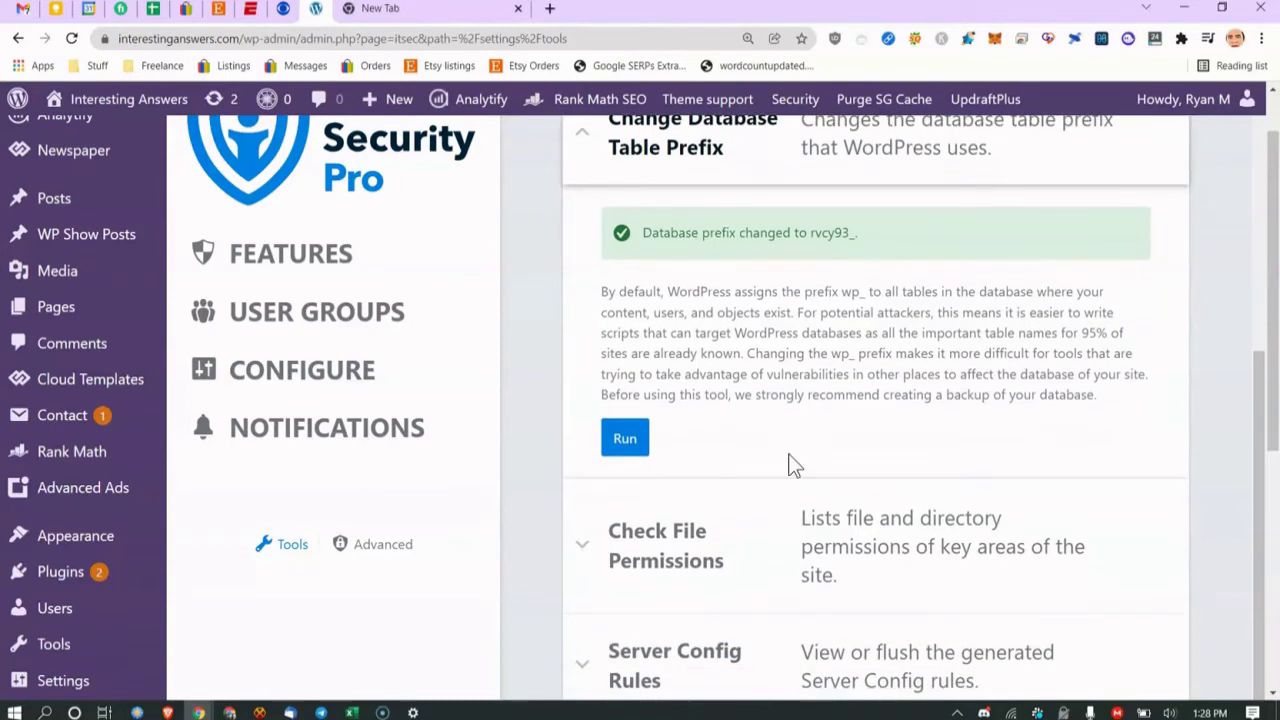
{"action": "scroll", "coordinate": [790, 465], "scroll_direction": "down", "scroll_amount": 2}
{"action": "left_click", "coordinate": [808, 414]}
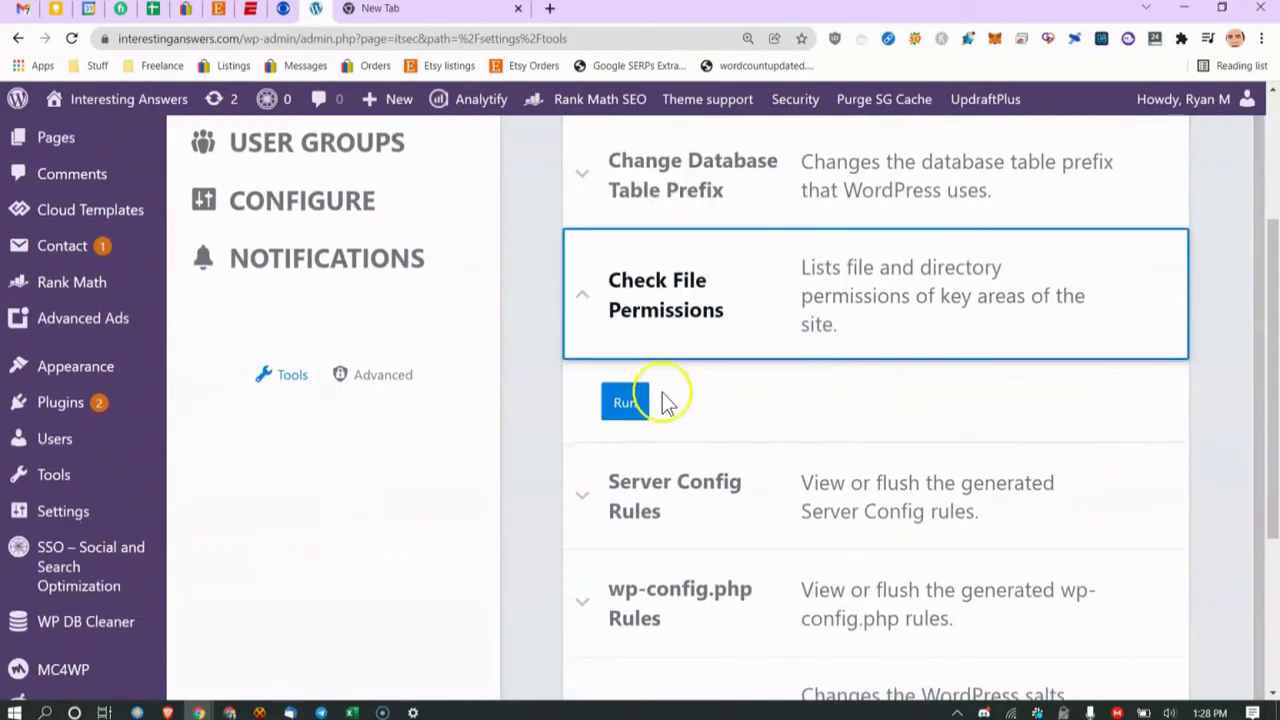
{"action": "left_click", "coordinate": [620, 404]}
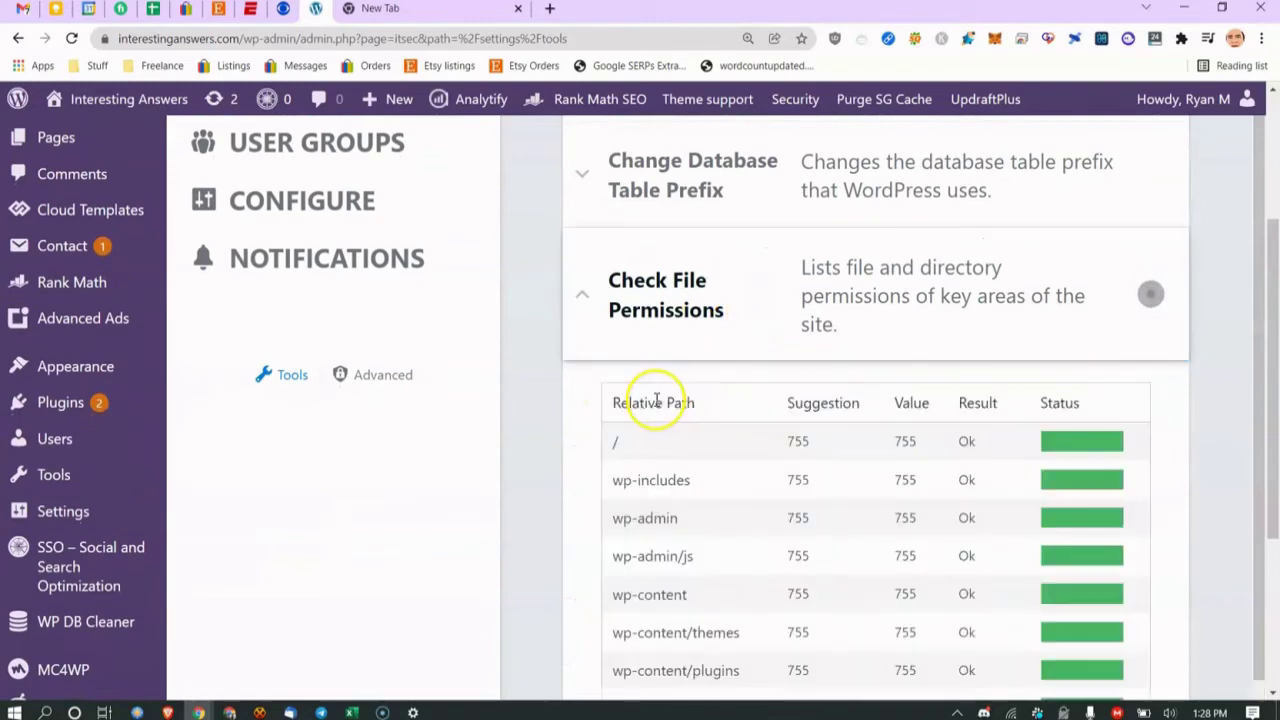
Compare the suggested and actual permission values for each path, including wp-config.php and .htaccess.
{"action": "scroll", "coordinate": [700, 405], "scroll_direction": "down", "scroll_amount": 5}
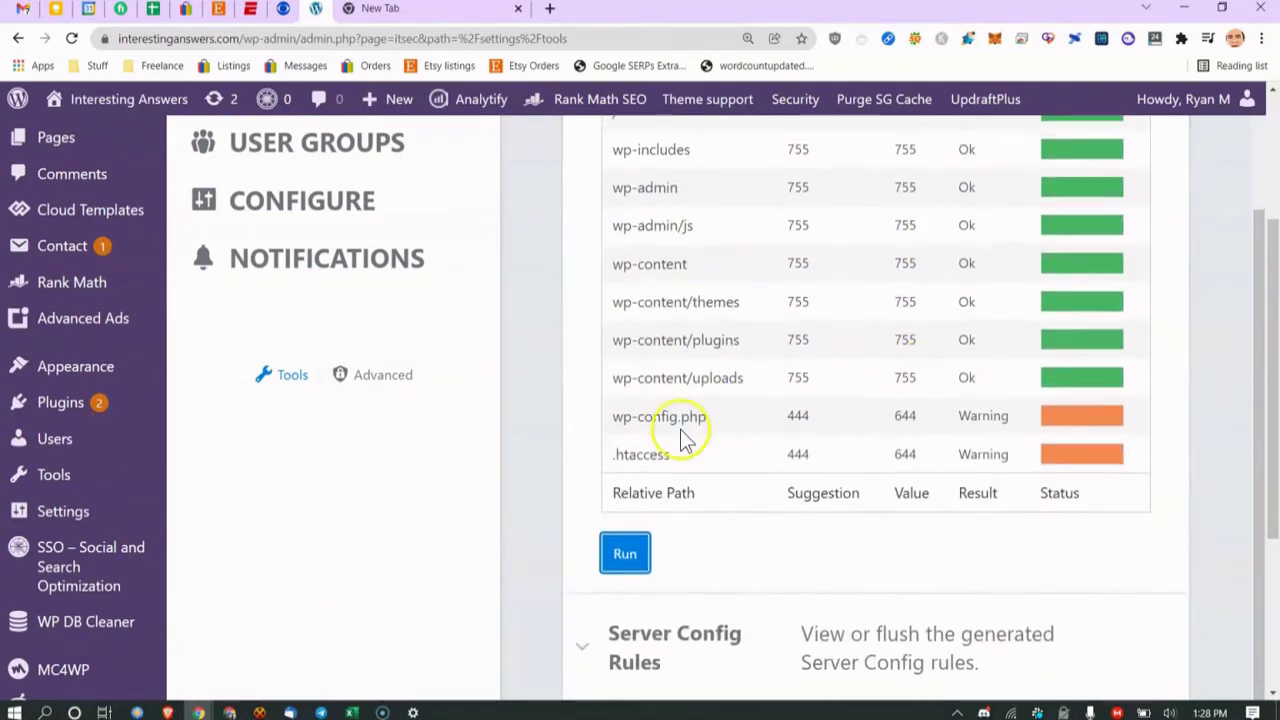
{"action": "scroll", "coordinate": [940, 422], "scroll_direction": "up", "scroll_amount": 5}
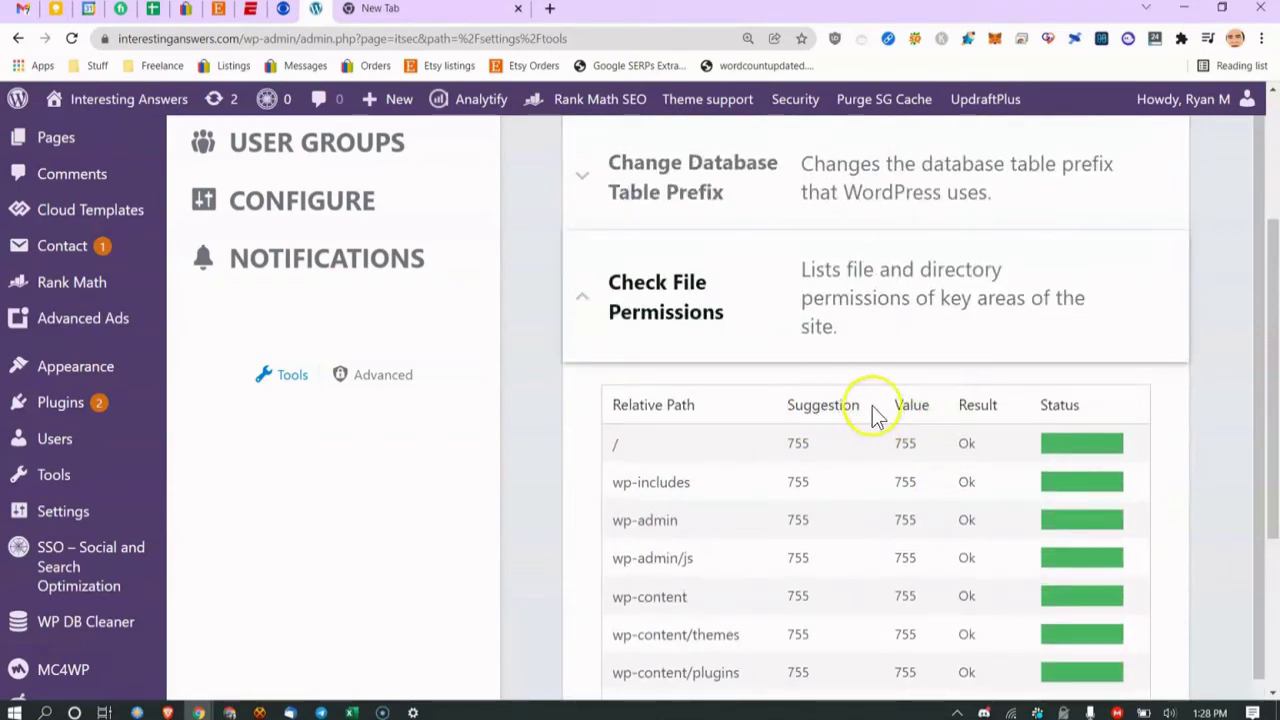
{"action": "left_click", "coordinate": [917, 405]}
{"action": "double_click", "coordinate": [917, 405]}
{"action": "scroll", "coordinate": [923, 403], "scroll_direction": "down", "scroll_amount": 3}
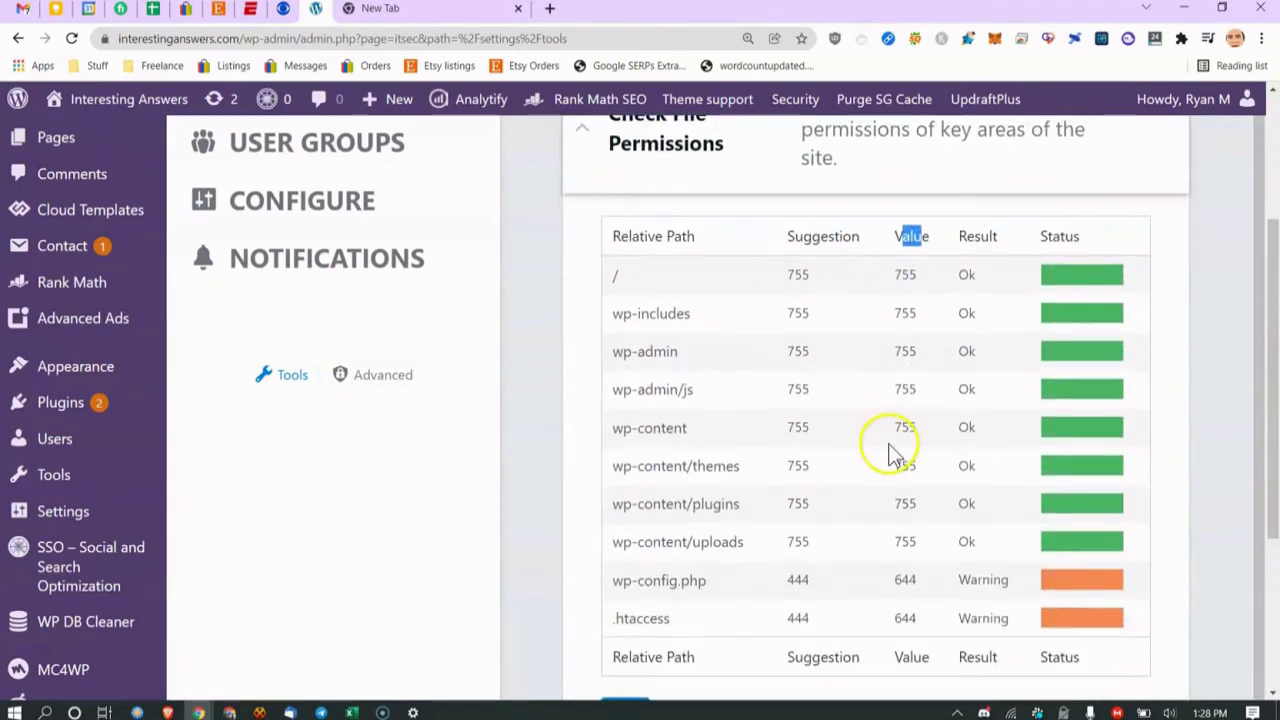
{"action": "left_click", "coordinate": [895, 541]}
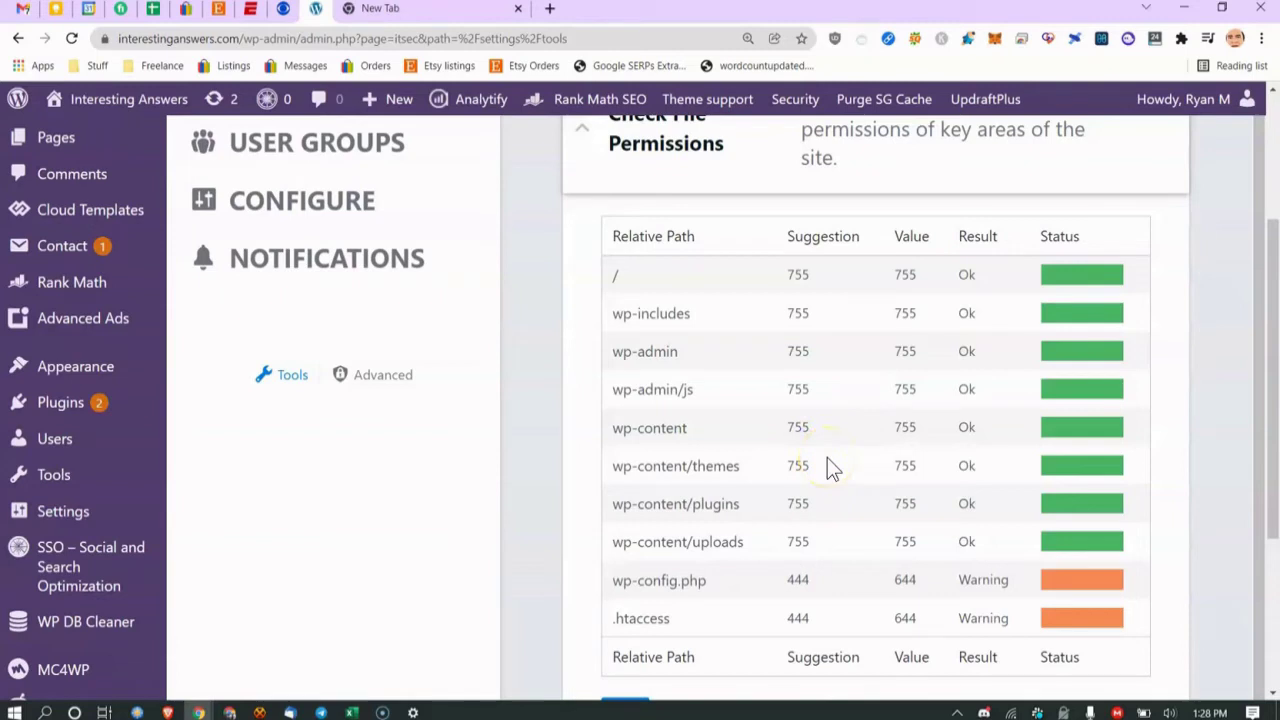
Expand the Server Config Rules tool and read through the generated rules, from abuse agent blocking to the XML-RPC section.
{"action": "scroll", "coordinate": [950, 475], "scroll_direction": "down", "scroll_amount": 2}
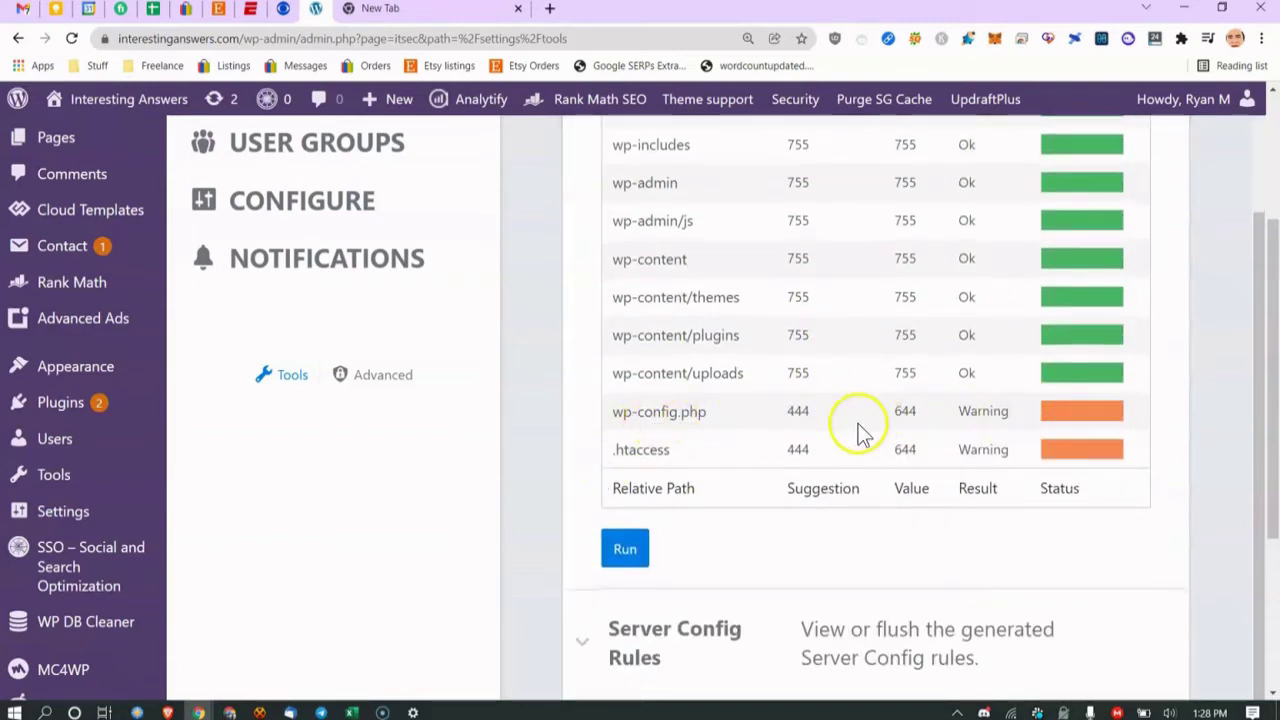
{"action": "left_click", "coordinate": [624, 549]}
{"action": "scroll", "coordinate": [734, 514], "scroll_direction": "down", "scroll_amount": 2}
{"action": "left_click", "coordinate": [734, 514]}
{"action": "scroll", "coordinate": [730, 491], "scroll_direction": "down", "scroll_amount": 5}
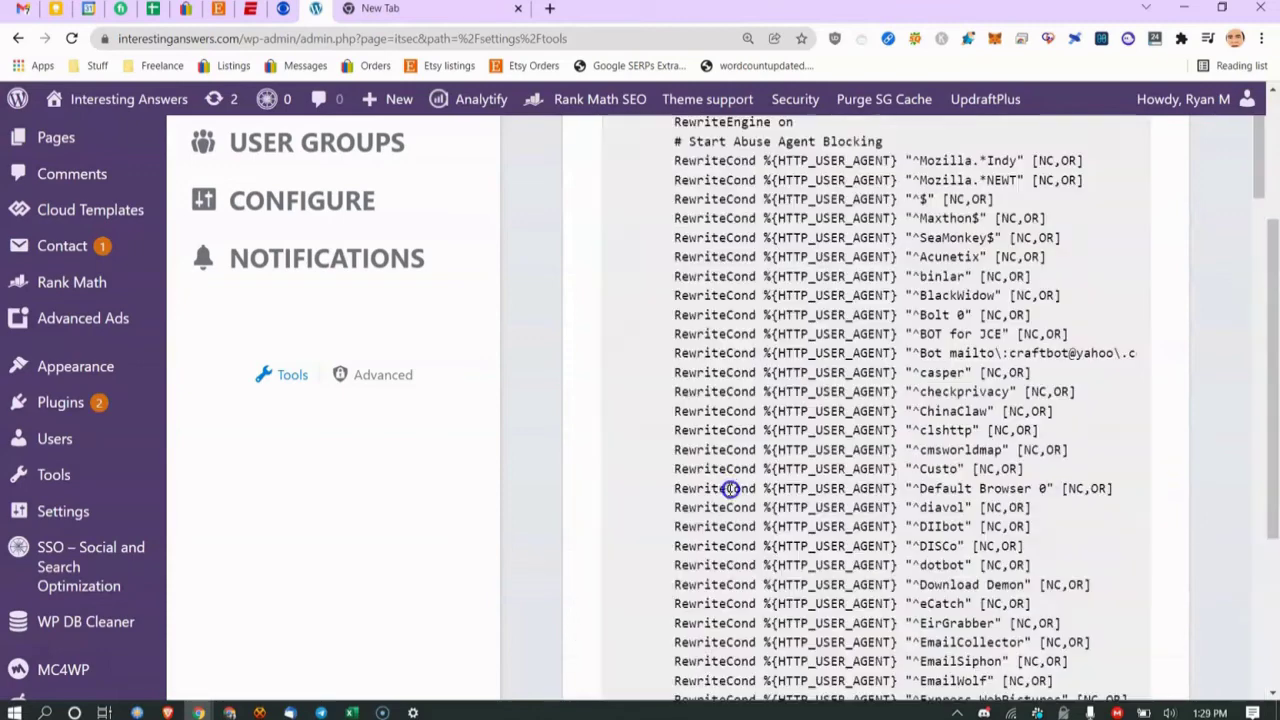
{"action": "scroll", "coordinate": [730, 488], "scroll_direction": "up", "scroll_amount": 5}
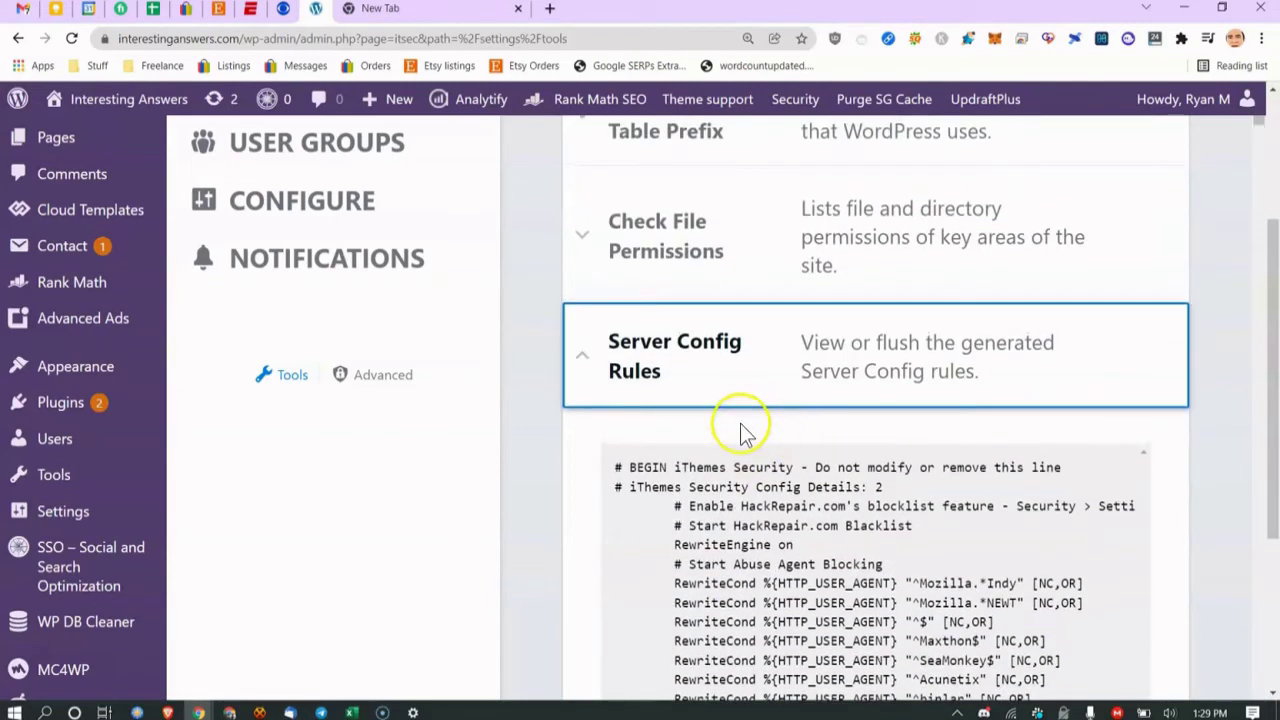
{"action": "scroll", "coordinate": [716, 466], "scroll_direction": "down", "scroll_amount": 1}
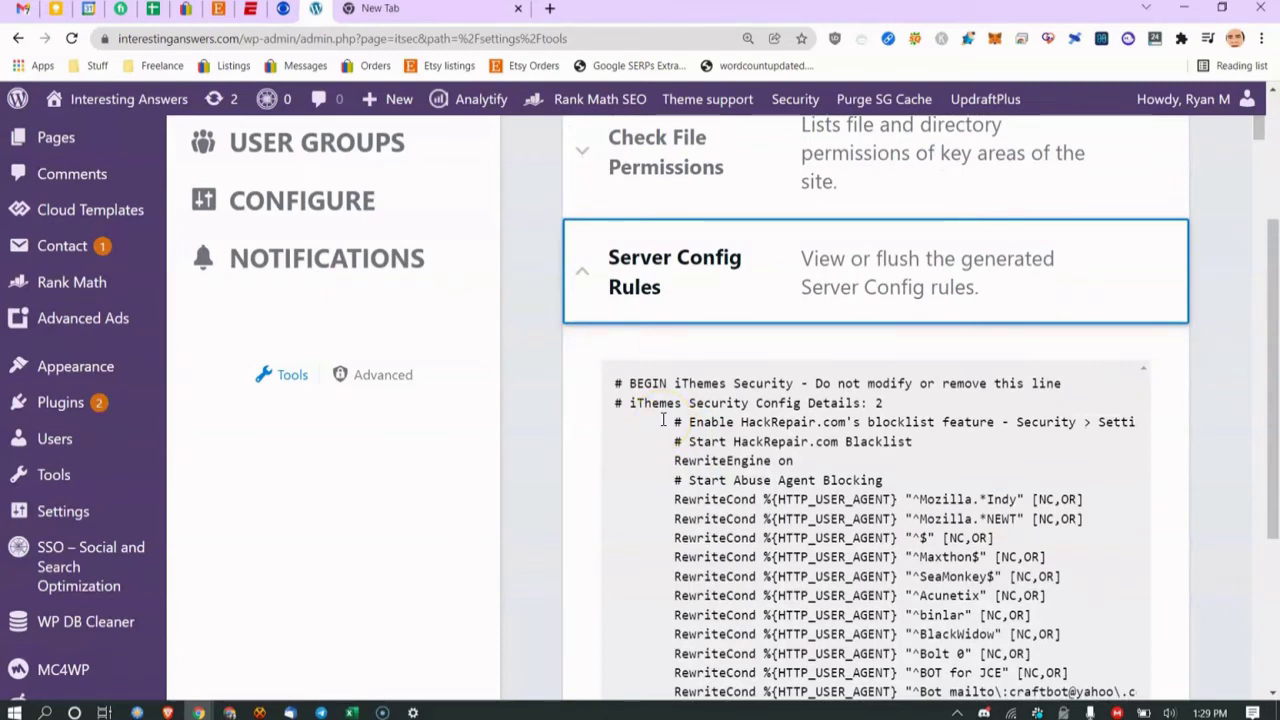
{"action": "scroll", "coordinate": [773, 399], "scroll_direction": "down", "scroll_amount": 1}
{"action": "scroll", "coordinate": [770, 390], "scroll_direction": "down", "scroll_amount": 20}
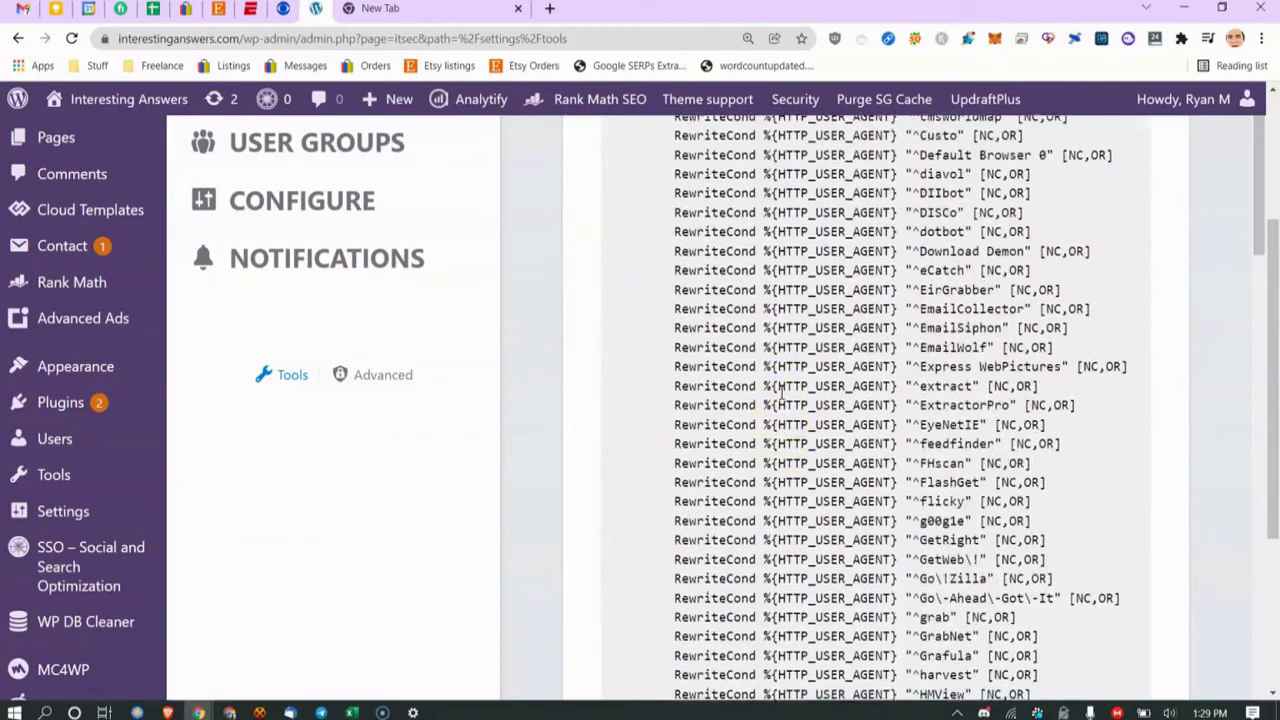
{"action": "scroll", "coordinate": [800, 405], "scroll_direction": "down", "scroll_amount": 12}
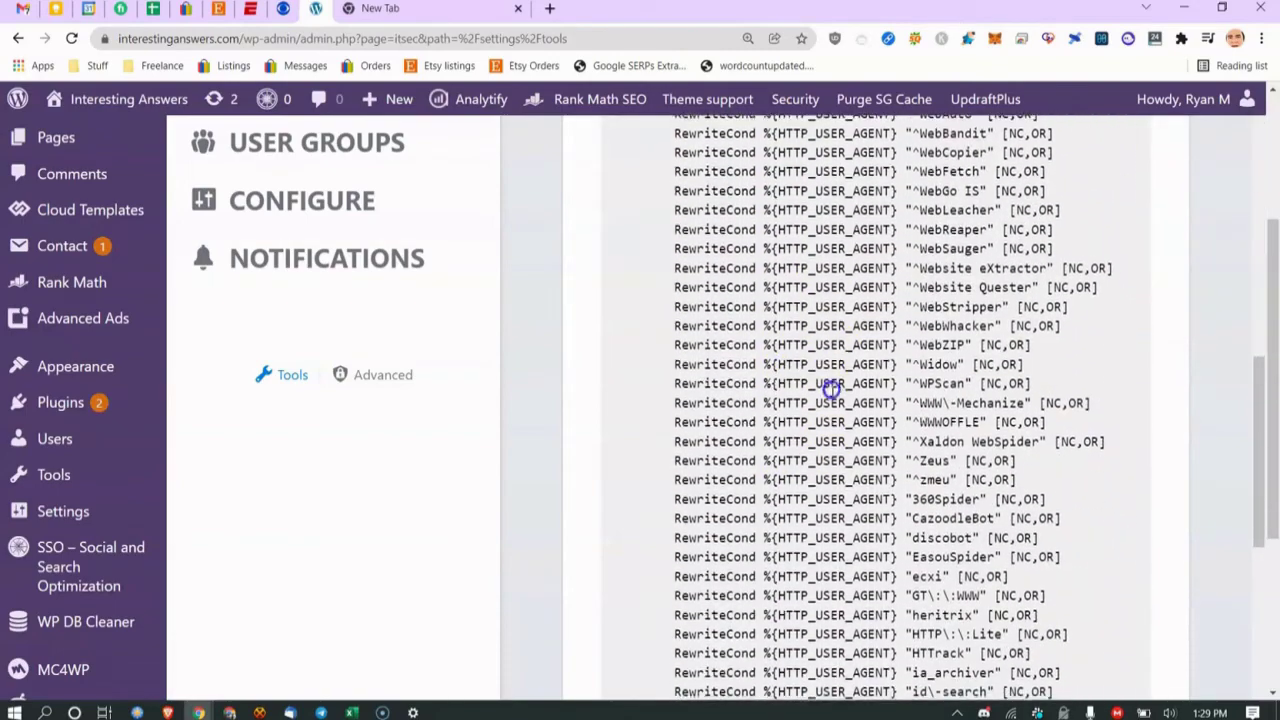
{"action": "scroll", "coordinate": [831, 400], "scroll_direction": "down", "scroll_amount": 15}
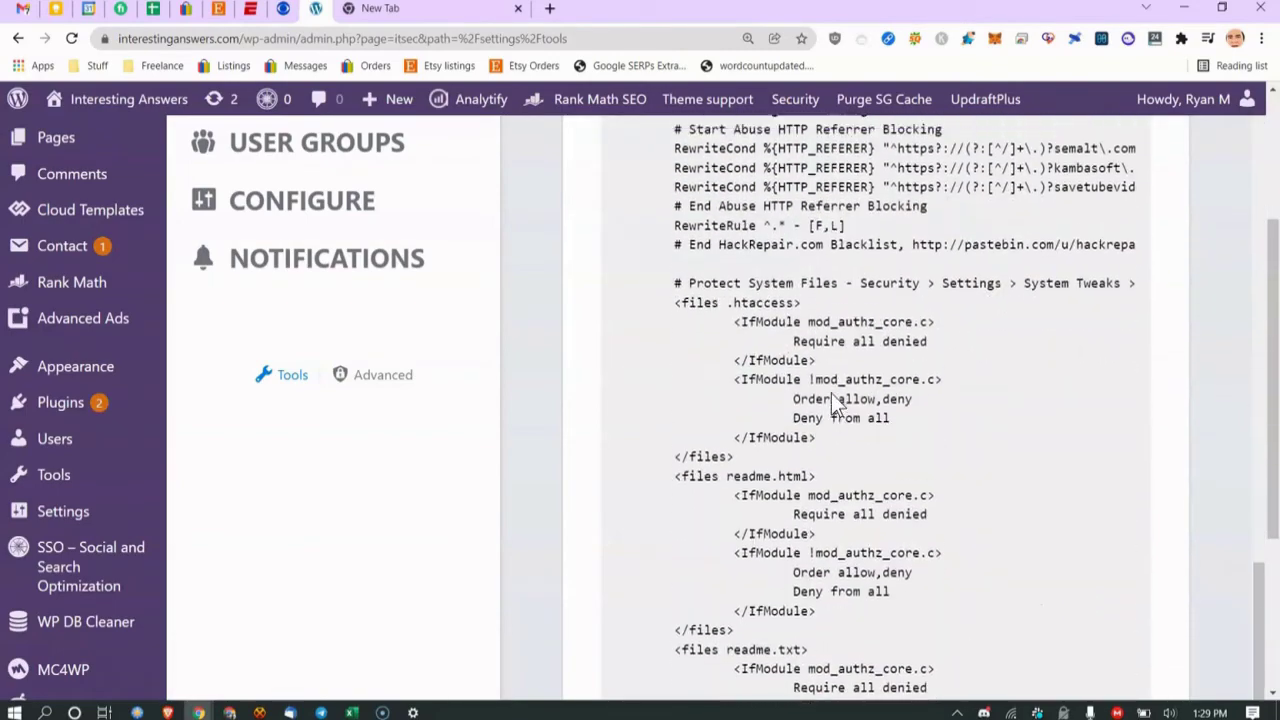
{"action": "scroll", "coordinate": [831, 400], "scroll_direction": "down", "scroll_amount": 5}
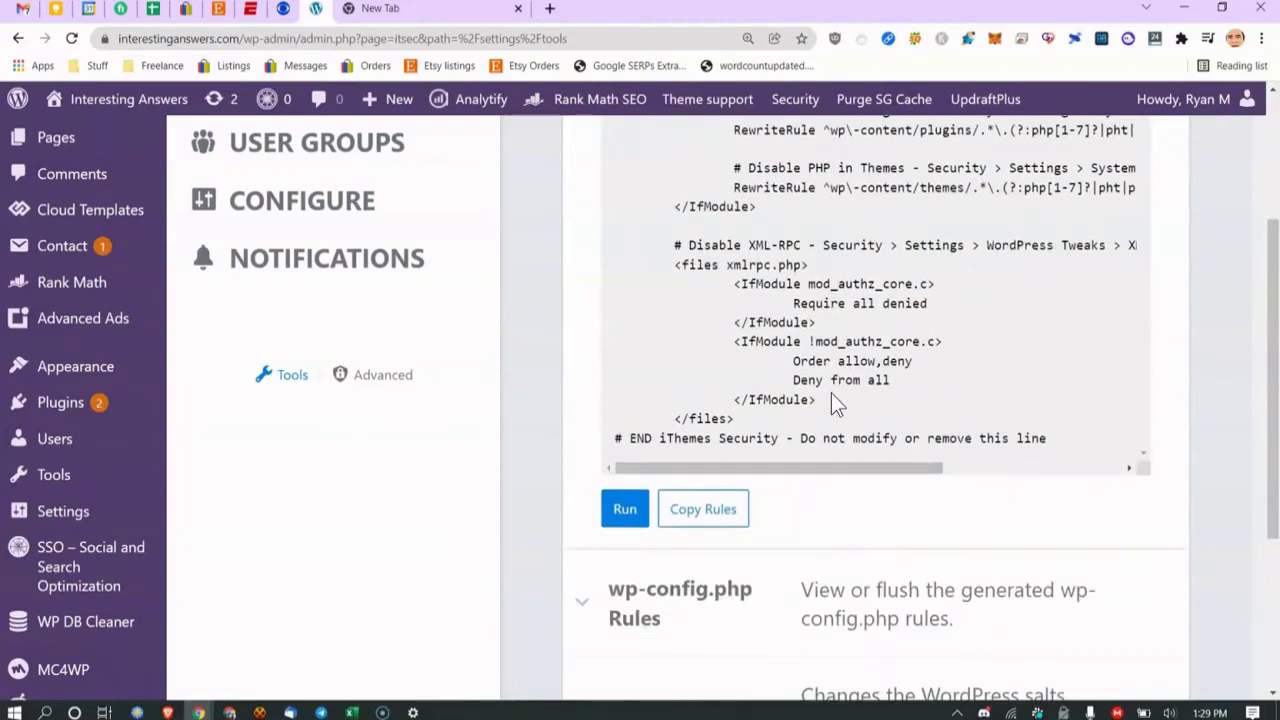
Recheck the generated server rules from beginning to end and run the Server Config Rules tool.
{"action": "left_click", "coordinate": [666, 508]}
{"action": "scroll", "coordinate": [678, 470], "scroll_direction": "up", "scroll_amount": 15}
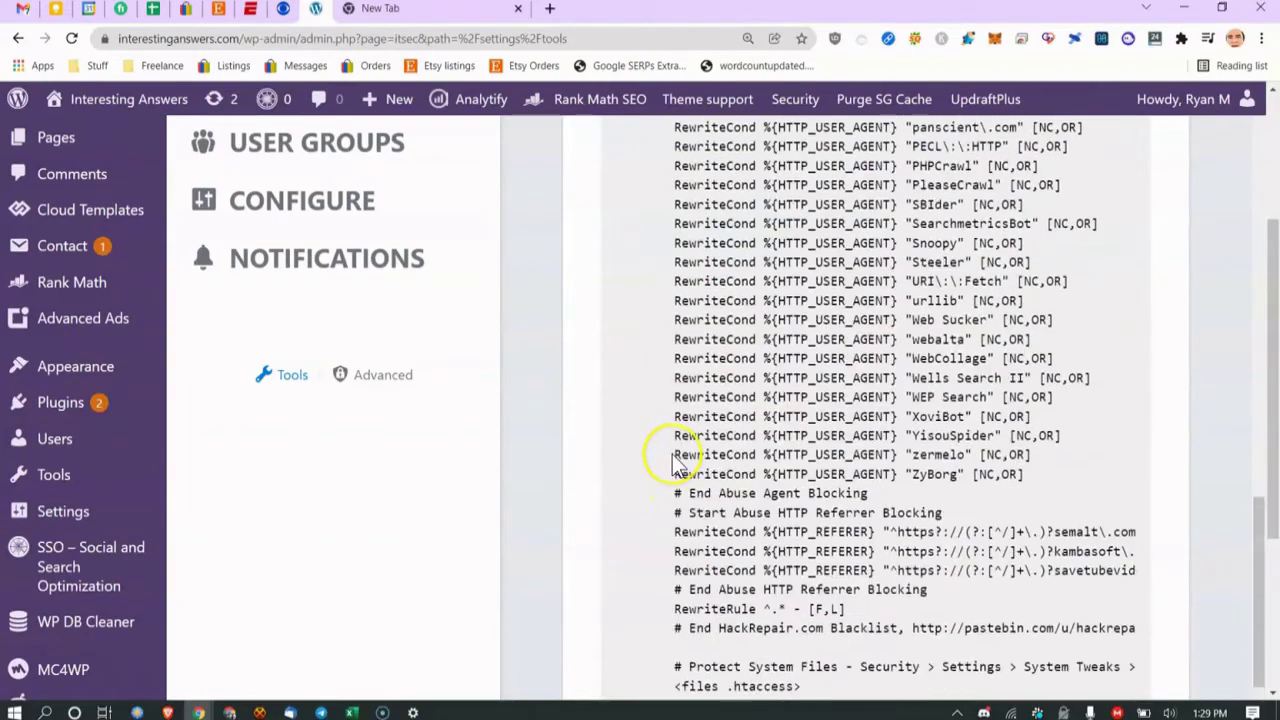
{"action": "scroll", "coordinate": [678, 452], "scroll_direction": "up", "scroll_amount": 10}
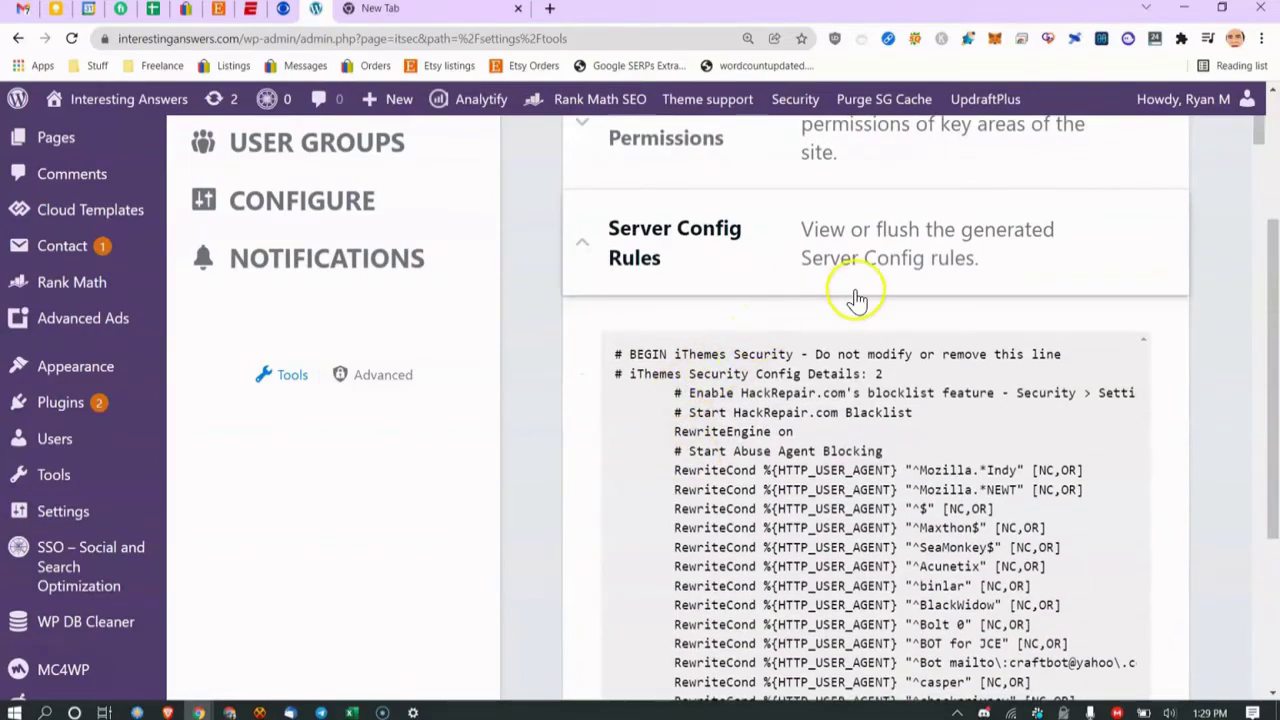
{"action": "scroll", "coordinate": [771, 363], "scroll_direction": "down", "scroll_amount": 15}
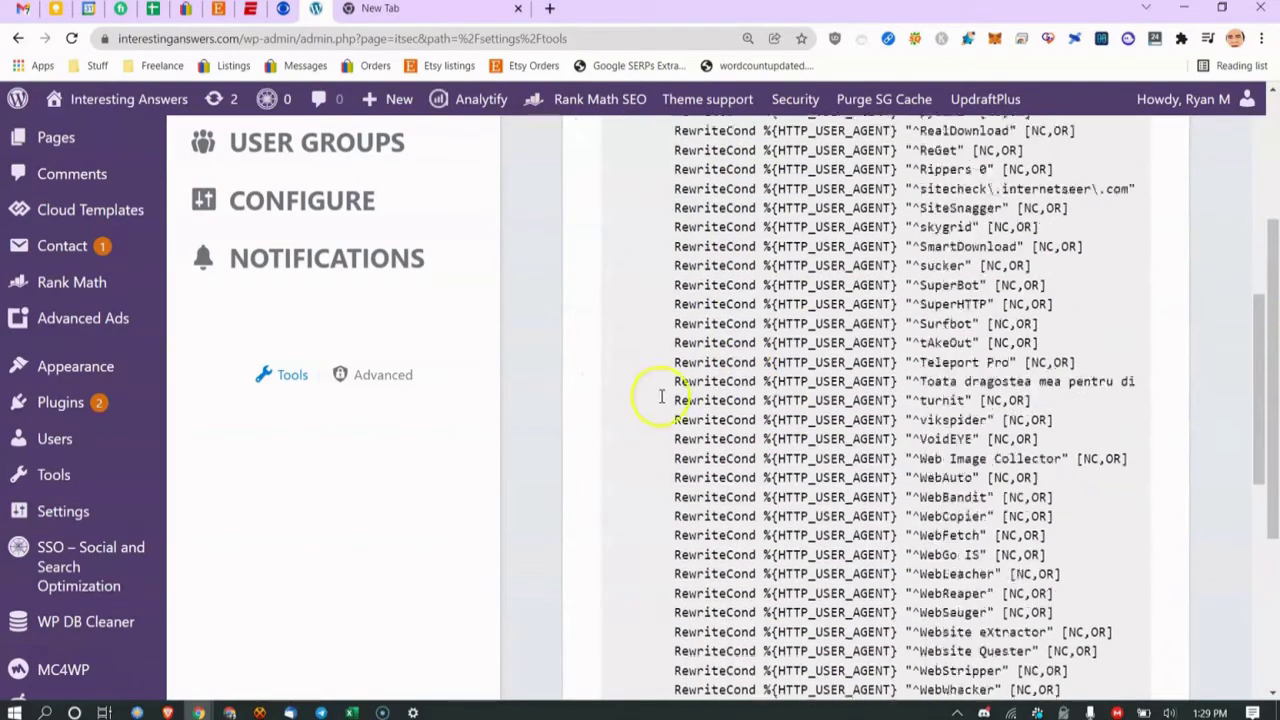
{"action": "scroll", "coordinate": [661, 396], "scroll_direction": "down", "scroll_amount": 15}
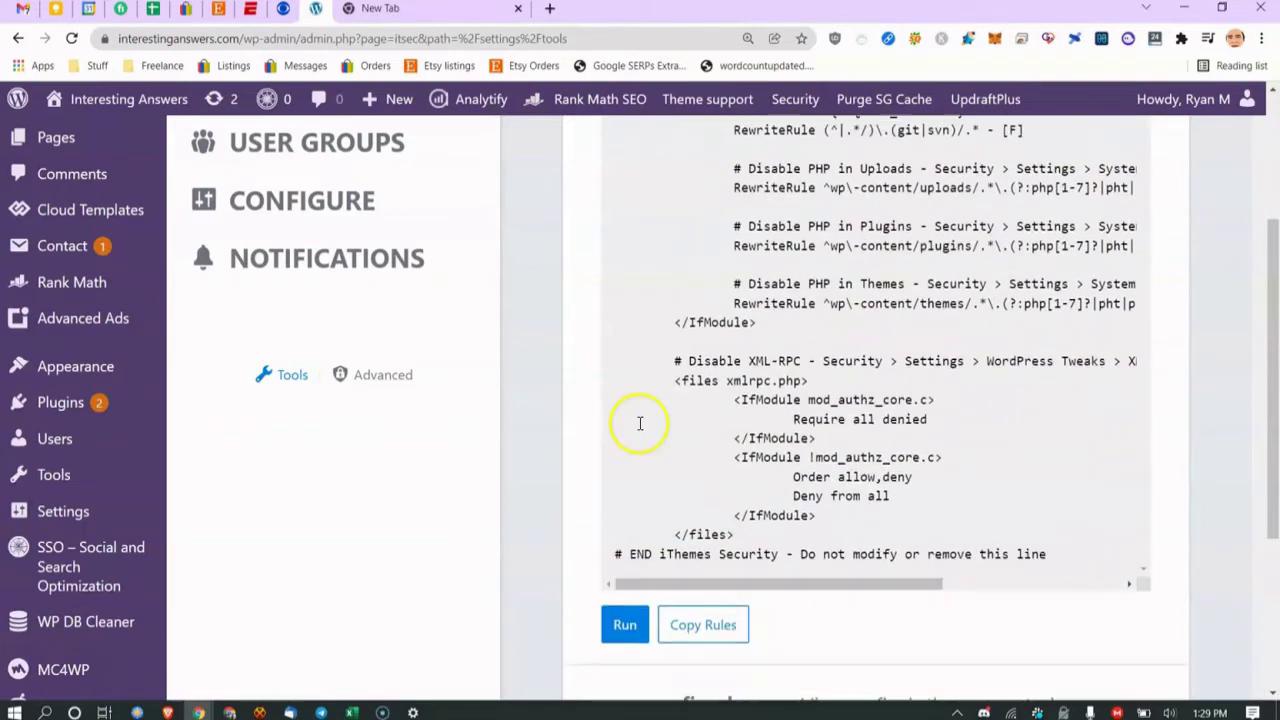
{"action": "scroll", "coordinate": [640, 423], "scroll_direction": "down", "scroll_amount": 2}
{"action": "left_click", "coordinate": [624, 512]}
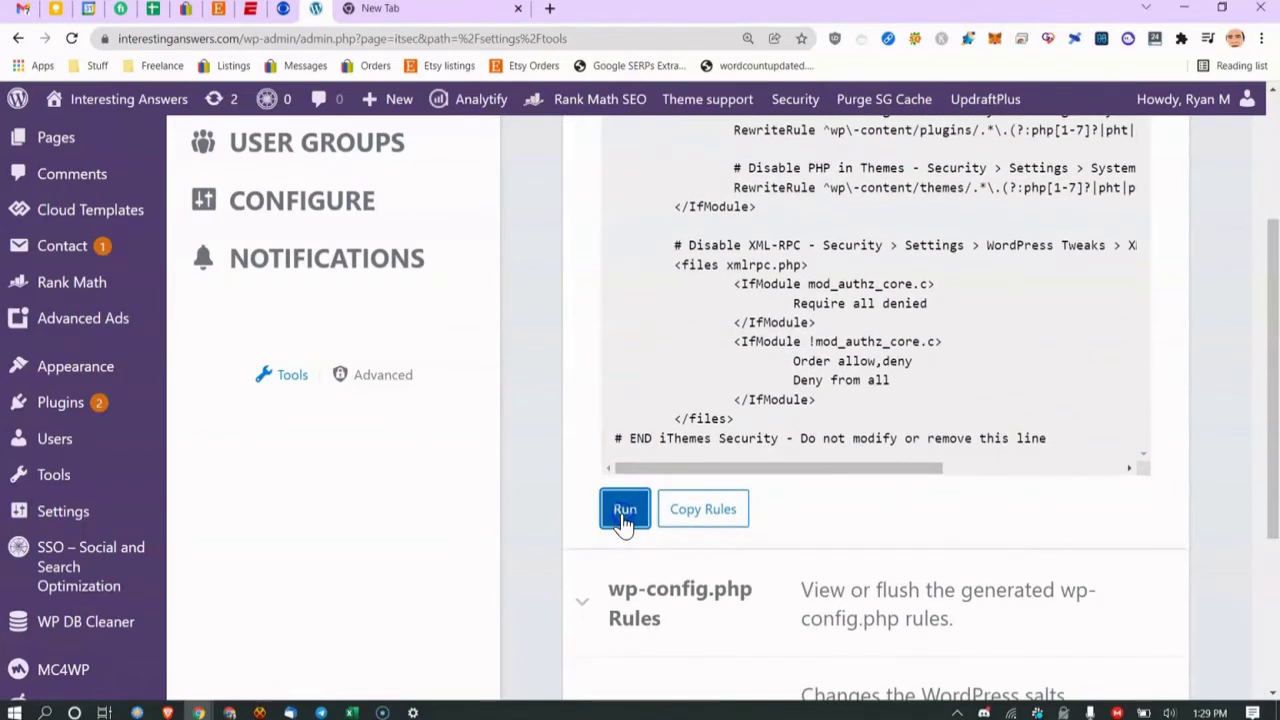
{"action": "left_click", "coordinate": [720, 476]}
{"action": "scroll", "coordinate": [820, 510], "scroll_direction": "down", "scroll_amount": 3}
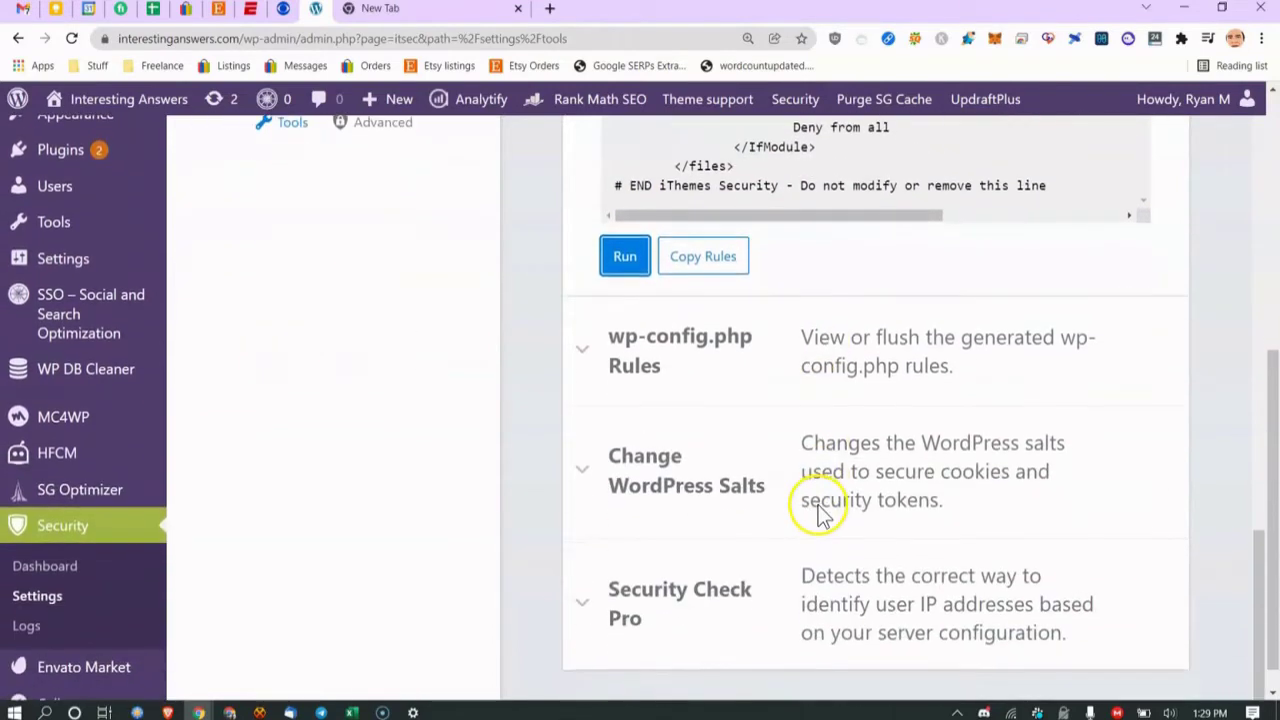
Expand the wp-config.php Rules tool and read the generated rules, including the DISALLOW_FILE_EDIT line.
{"action": "left_click", "coordinate": [742, 372]}
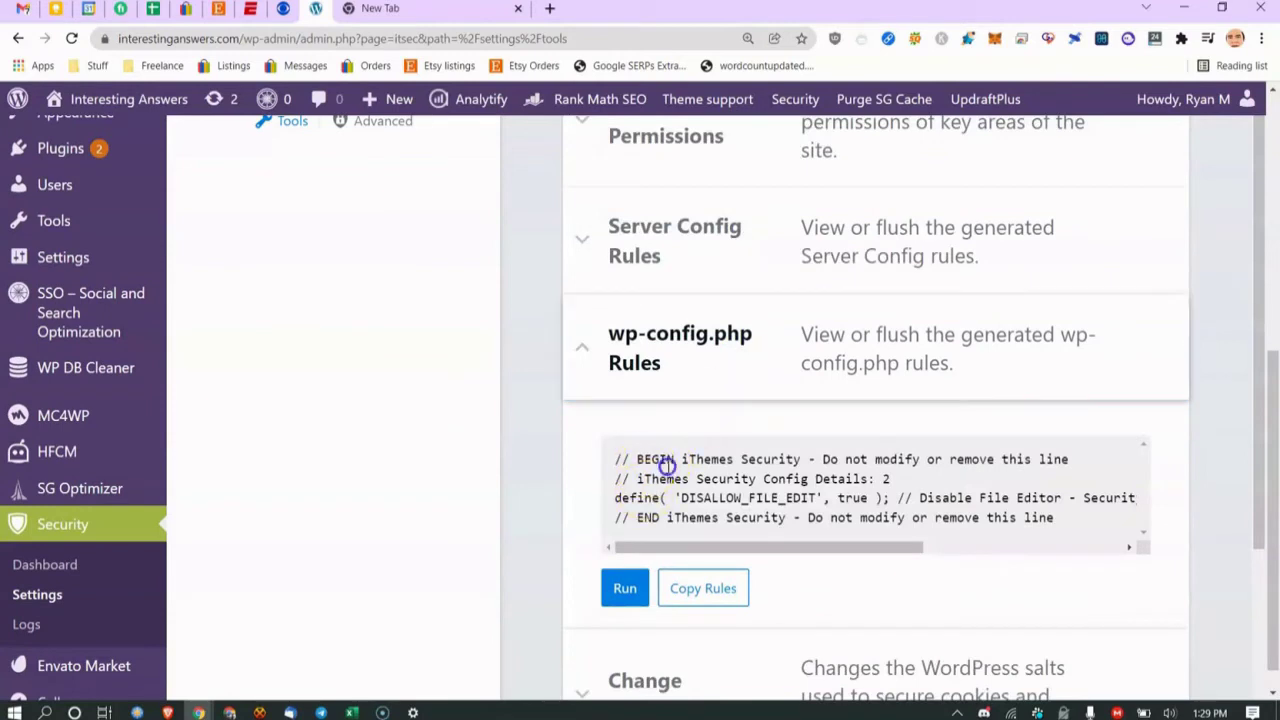
{"action": "left_click_drag", "start_coordinate": [645, 460], "coordinate": [785, 479]}
{"action": "left_click", "coordinate": [665, 430]}
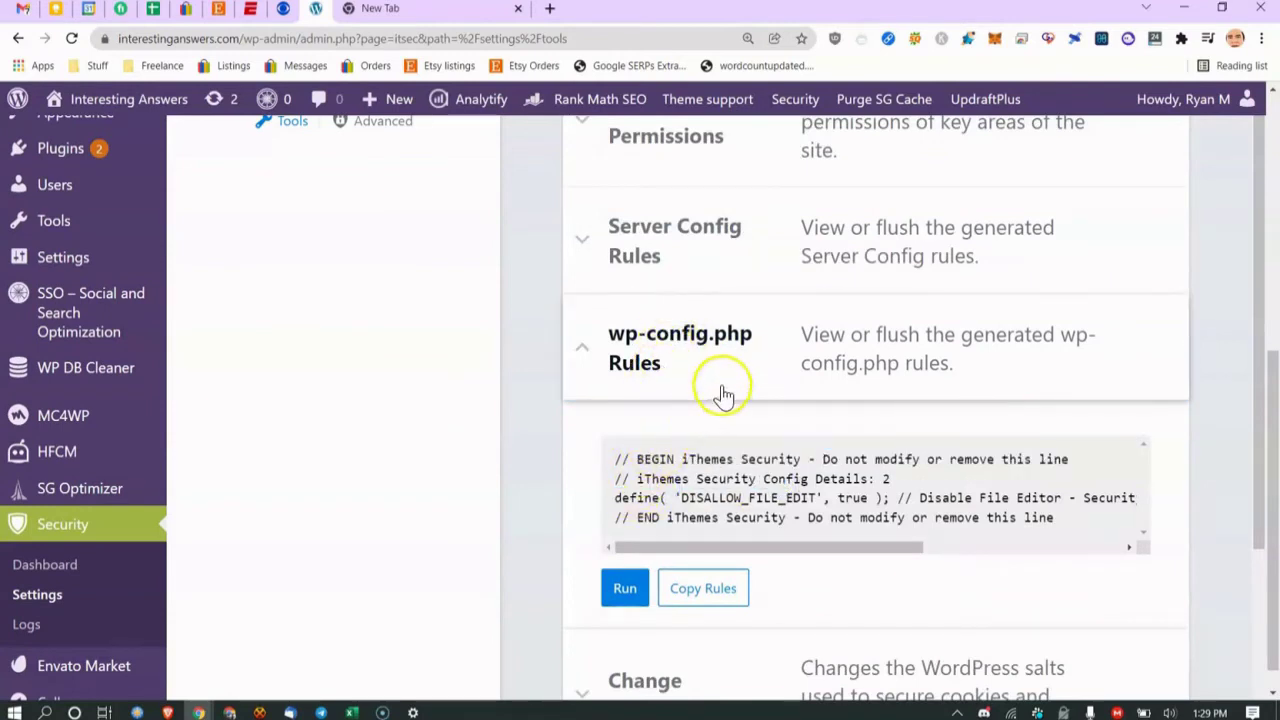
Expand the Change WordPress Salts tool and read its guidance on when to use it.
{"action": "scroll", "coordinate": [724, 395], "scroll_direction": "down", "scroll_amount": 3}
{"action": "left_click", "coordinate": [697, 457]}
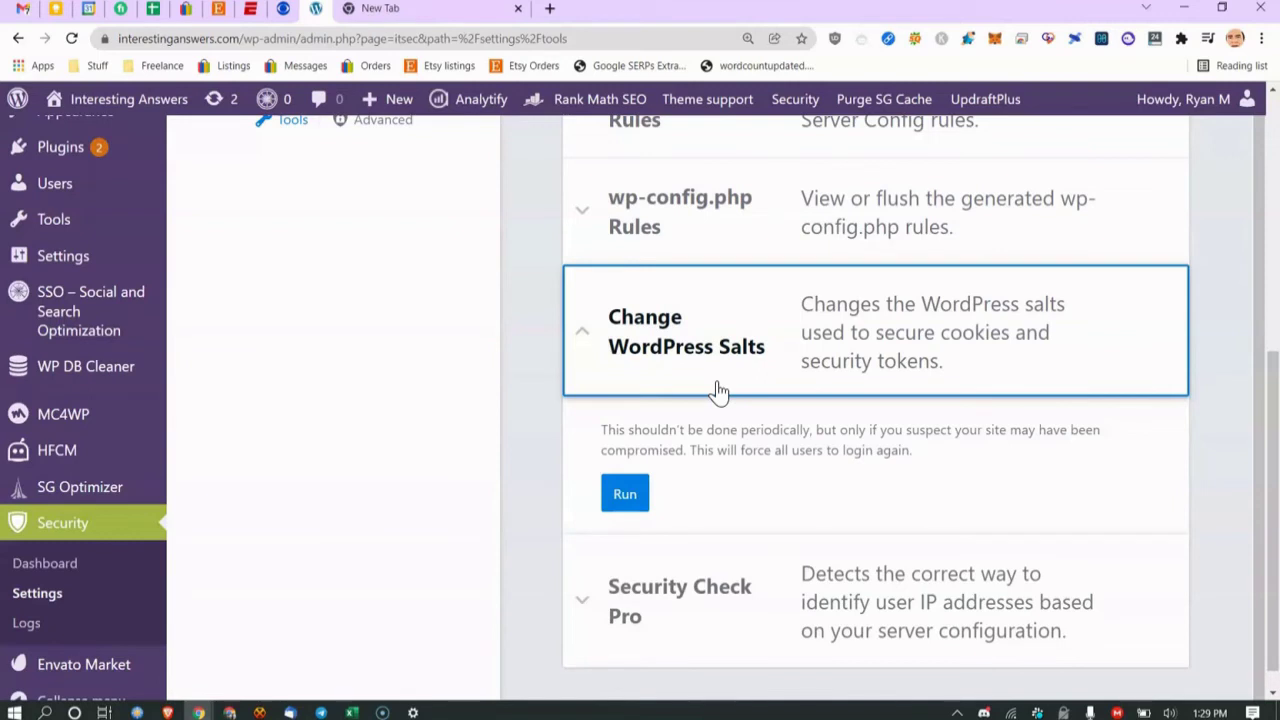
{"action": "left_click", "coordinate": [636, 506]}
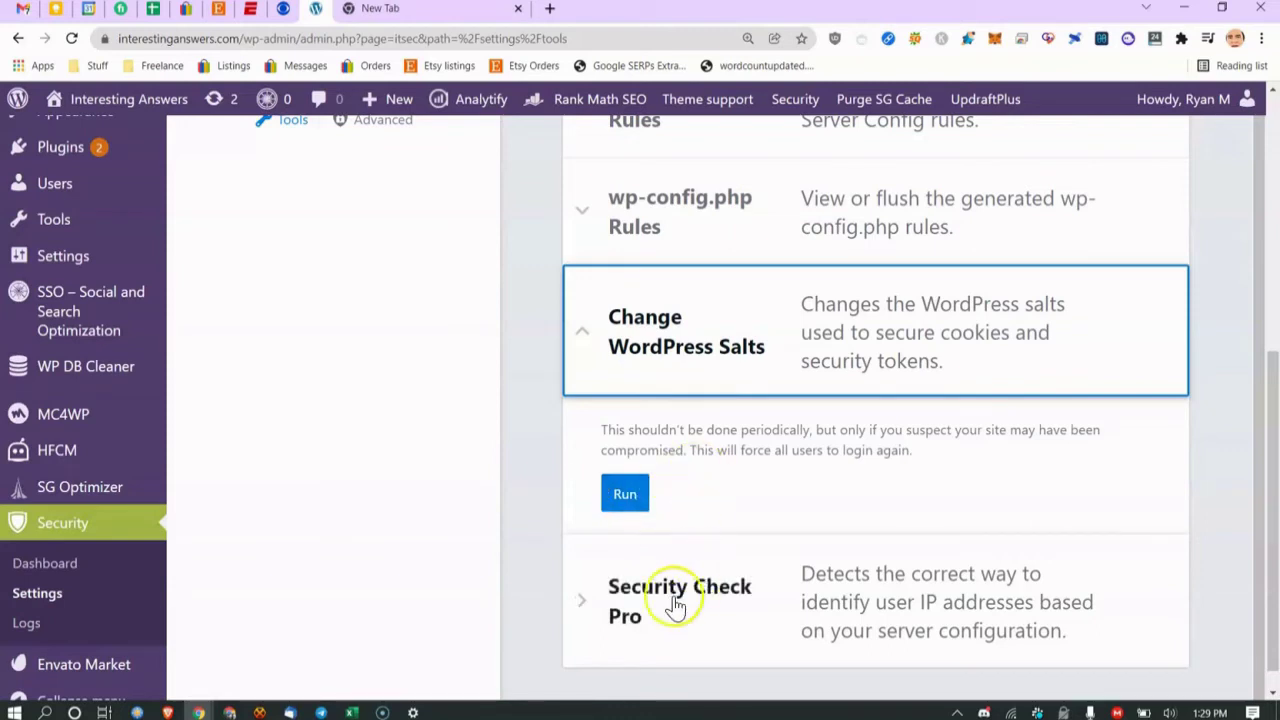
Run the Security Check Pro tool, read its result about the site, and collapse the tool.
{"action": "left_click", "coordinate": [845, 588]}
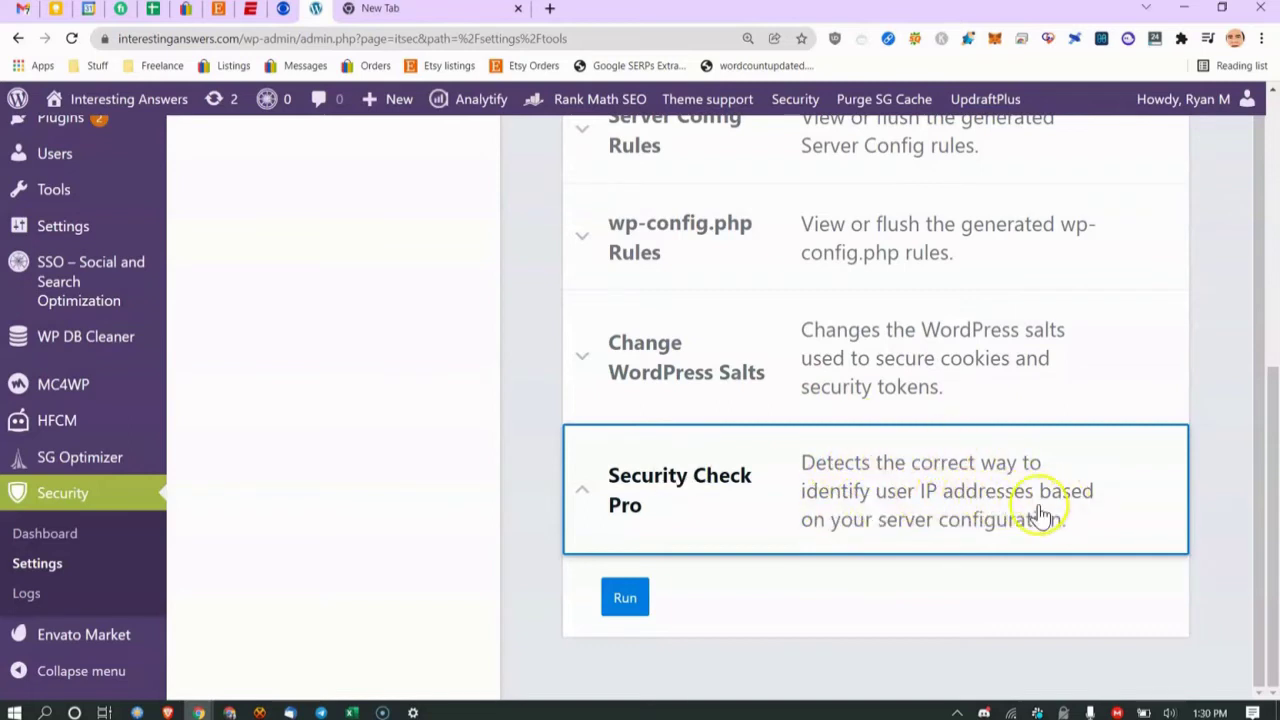
{"action": "left_click", "coordinate": [655, 515]}
{"action": "left_click", "coordinate": [655, 514]}
{"action": "left_click", "coordinate": [620, 603]}
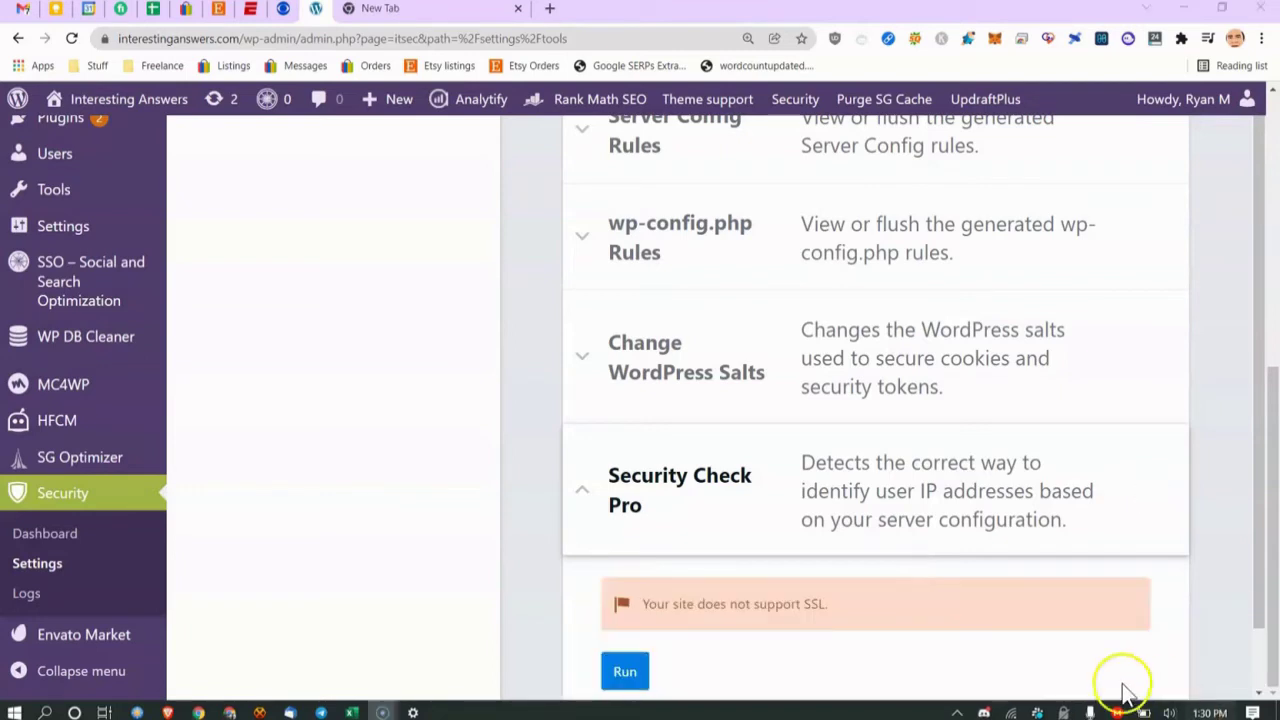
{"action": "scroll", "coordinate": [650, 610], "scroll_direction": "down", "scroll_amount": 1}
{"action": "left_click_drag", "start_coordinate": [677, 530], "coordinate": [719, 531]}
{"action": "left_click", "coordinate": [757, 534]}
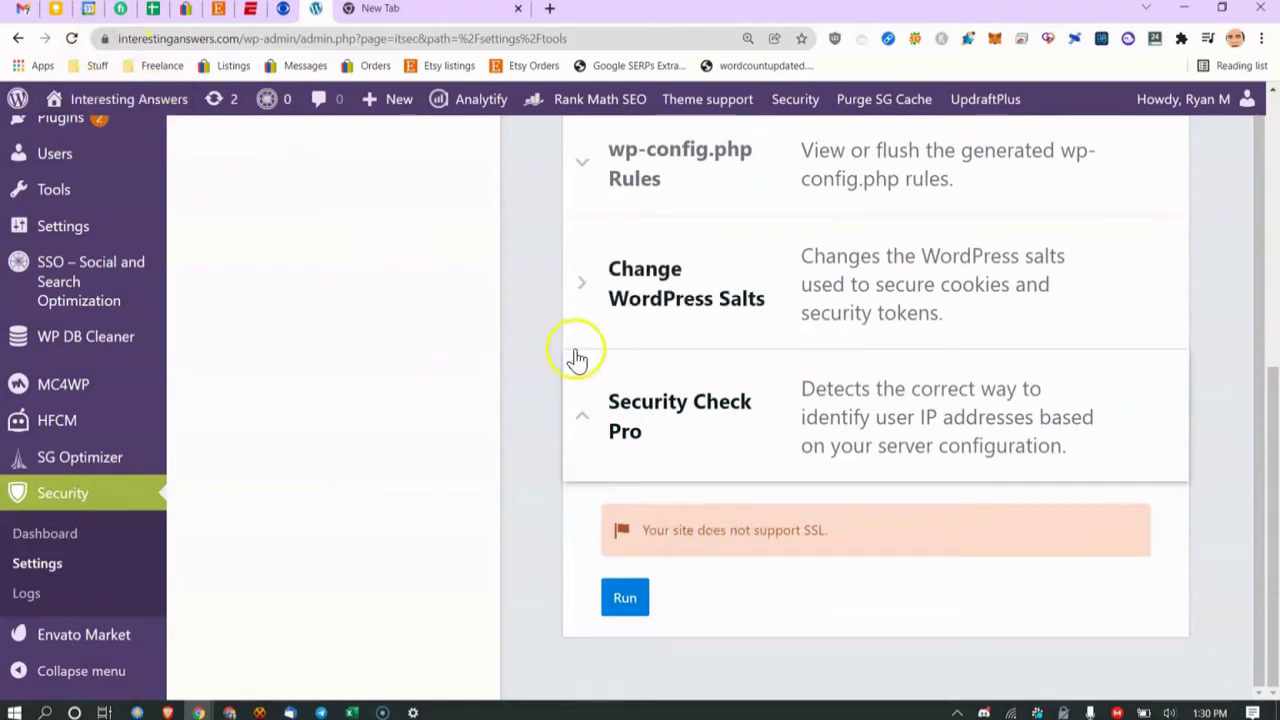
{"action": "left_click", "coordinate": [591, 417]}
Look back over the list of security tools and open the advanced System Tweaks settings.
{"action": "scroll", "coordinate": [655, 447], "scroll_direction": "up", "scroll_amount": 1}
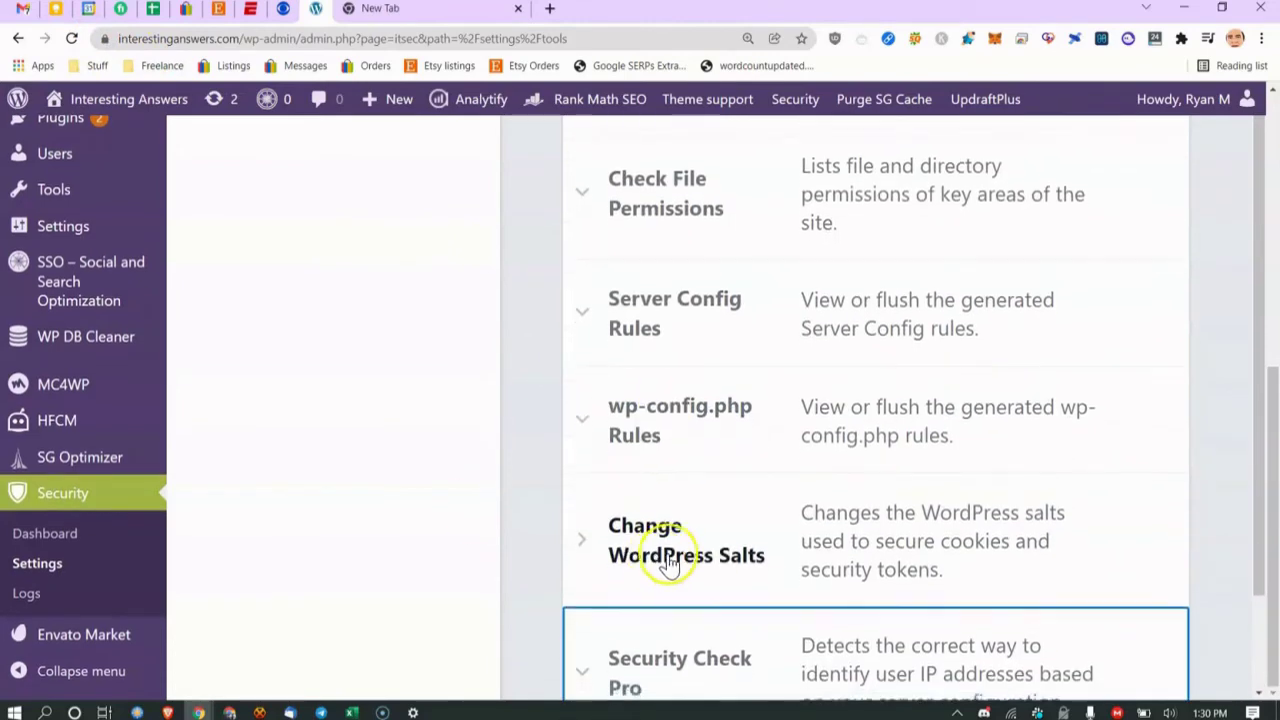
{"action": "scroll", "coordinate": [560, 480], "scroll_direction": "down", "scroll_amount": 1}
{"action": "scroll", "coordinate": [640, 450], "scroll_direction": "up", "scroll_amount": 6}
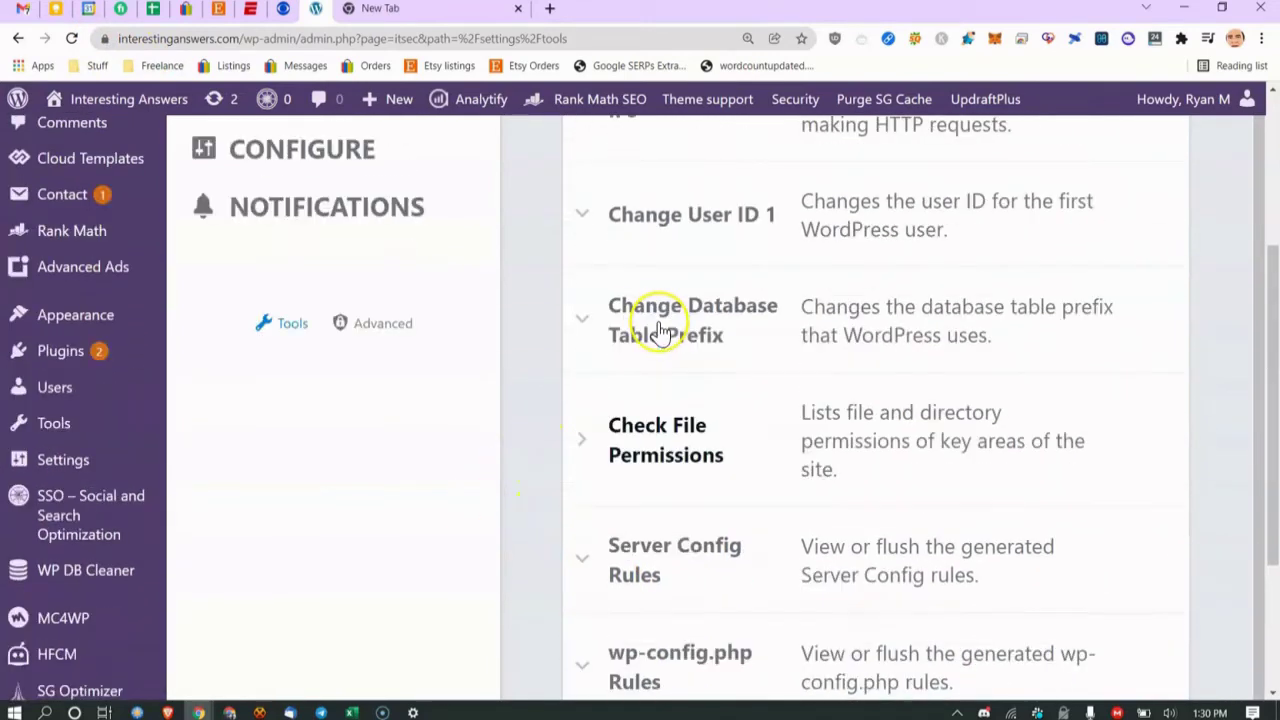
{"action": "scroll", "coordinate": [658, 333], "scroll_direction": "down", "scroll_amount": 3}
{"action": "scroll", "coordinate": [658, 333], "scroll_direction": "down", "scroll_amount": 3}
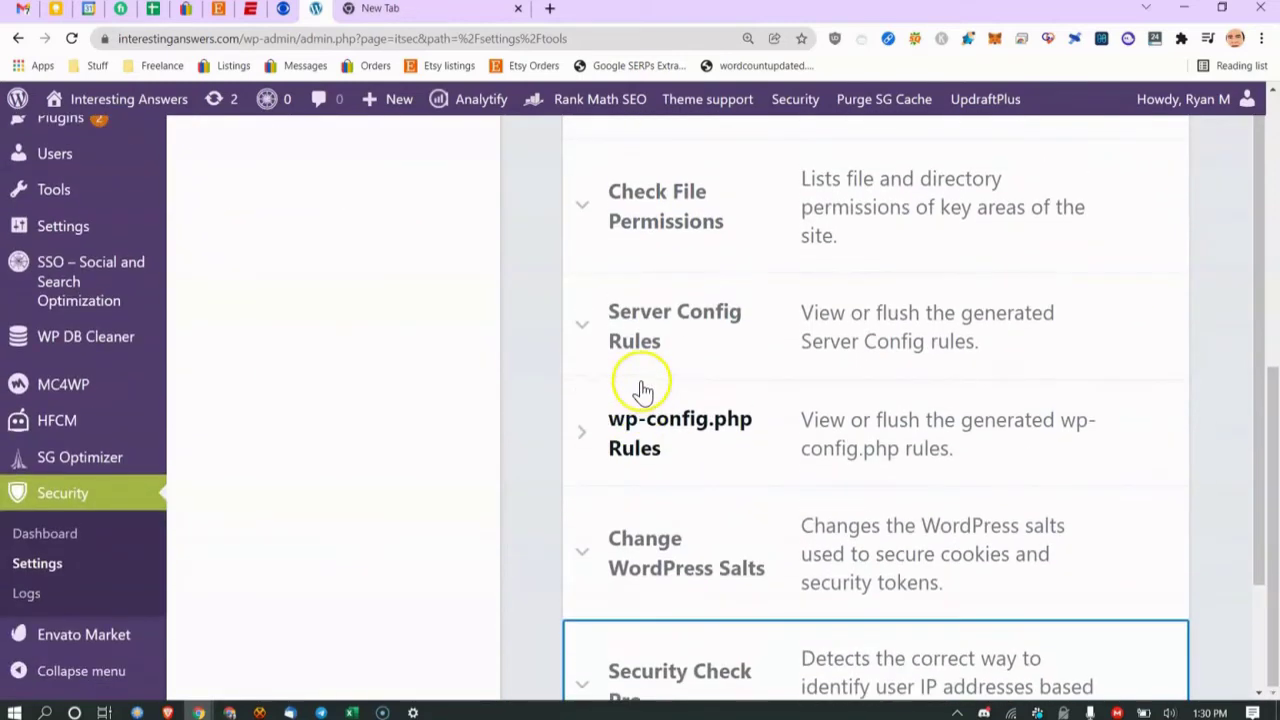
{"action": "scroll", "coordinate": [720, 578], "scroll_direction": "up", "scroll_amount": 1}
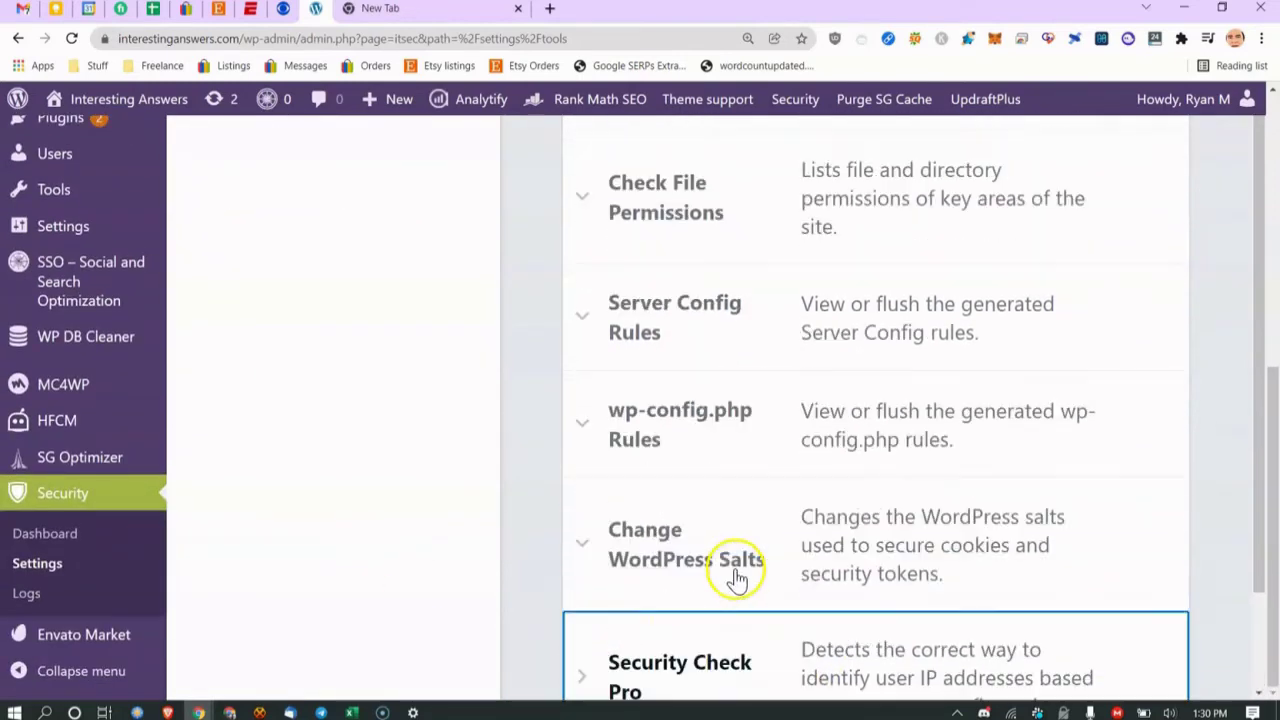
{"action": "scroll", "coordinate": [529, 466], "scroll_direction": "down", "scroll_amount": 1}
{"action": "scroll", "coordinate": [529, 457], "scroll_direction": "up", "scroll_amount": 4}
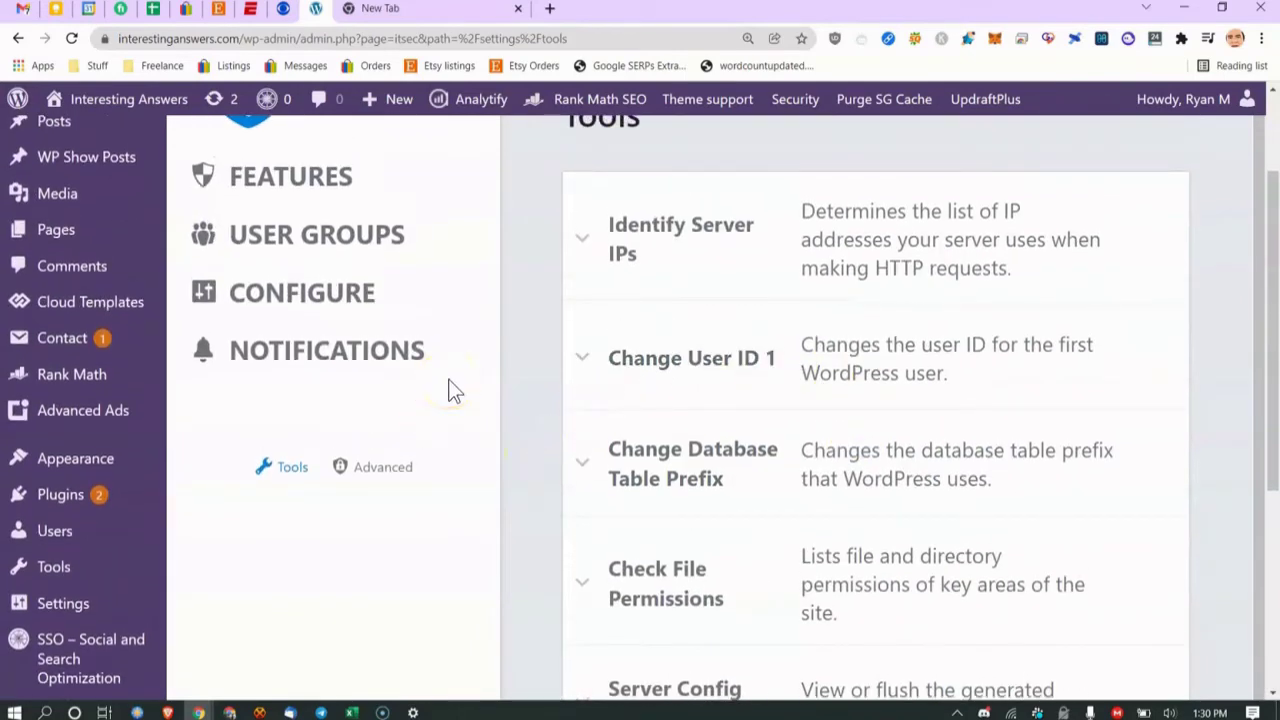
{"action": "left_click", "coordinate": [360, 468]}
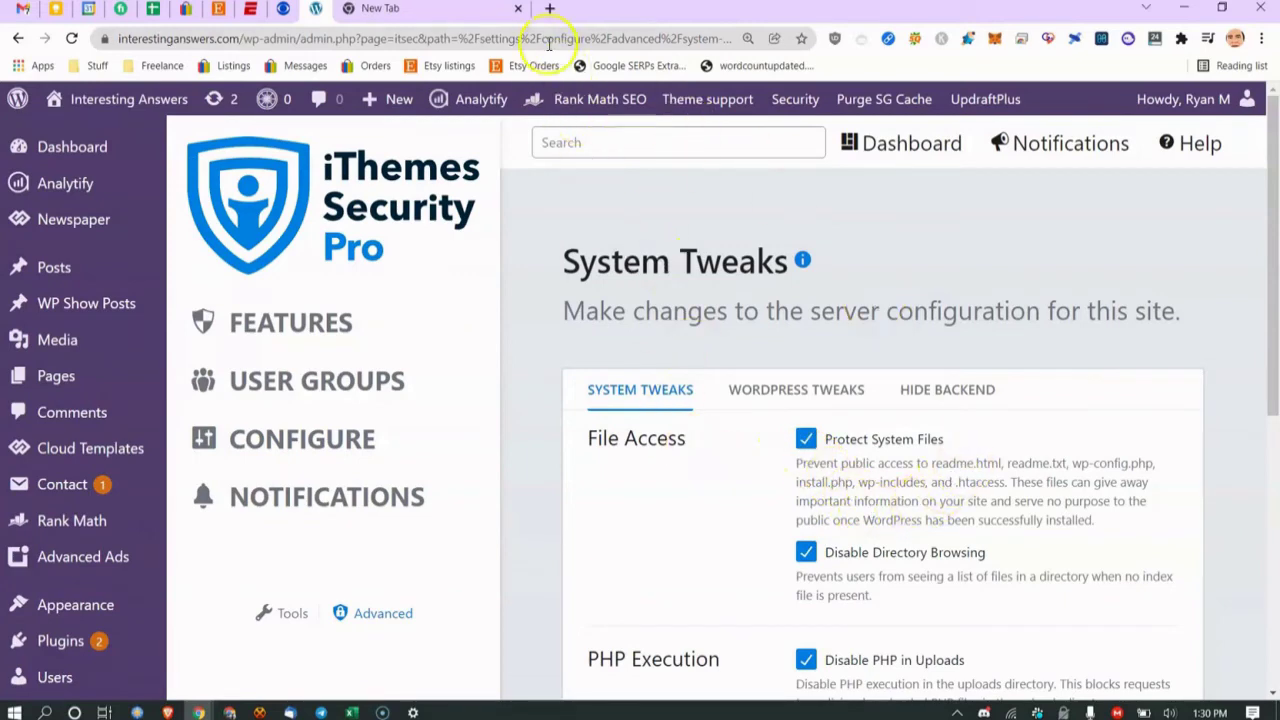
Open file.com/readme.html in a new browser tab to illustrate public access to a site's readme file.
{"action": "left_click", "coordinate": [548, 12]}
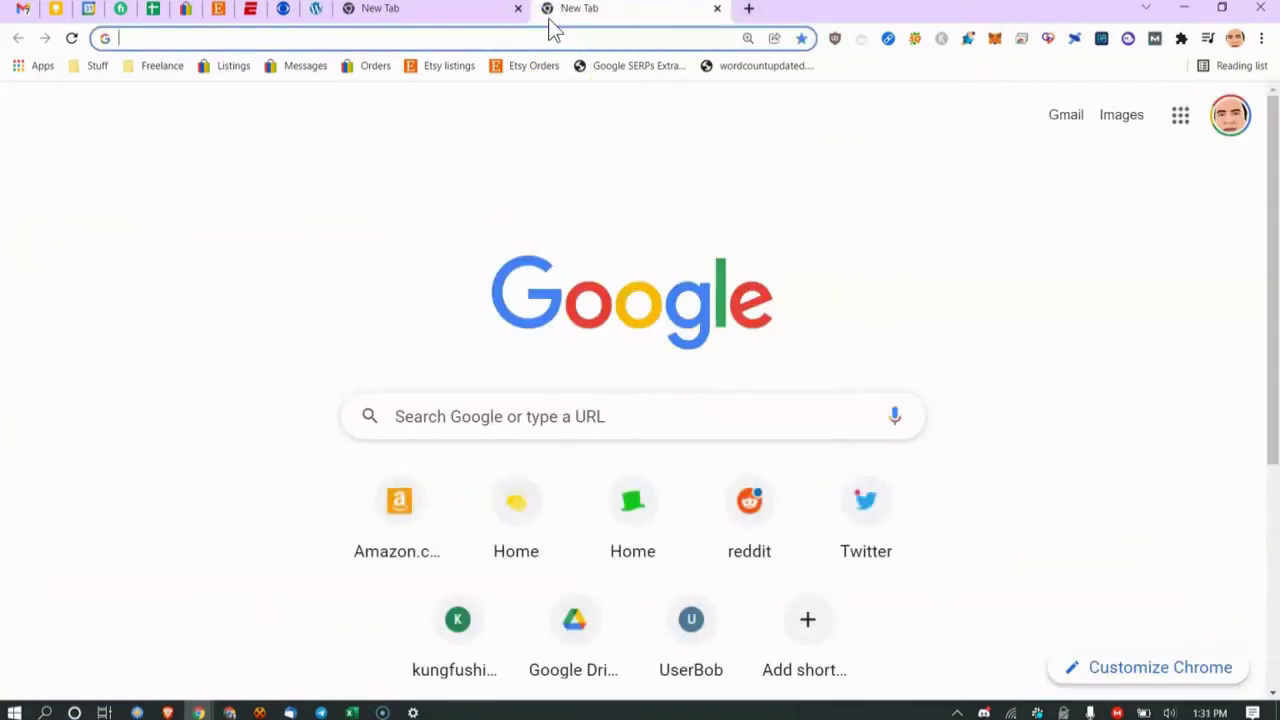
{"action": "type", "text": "file.com"}
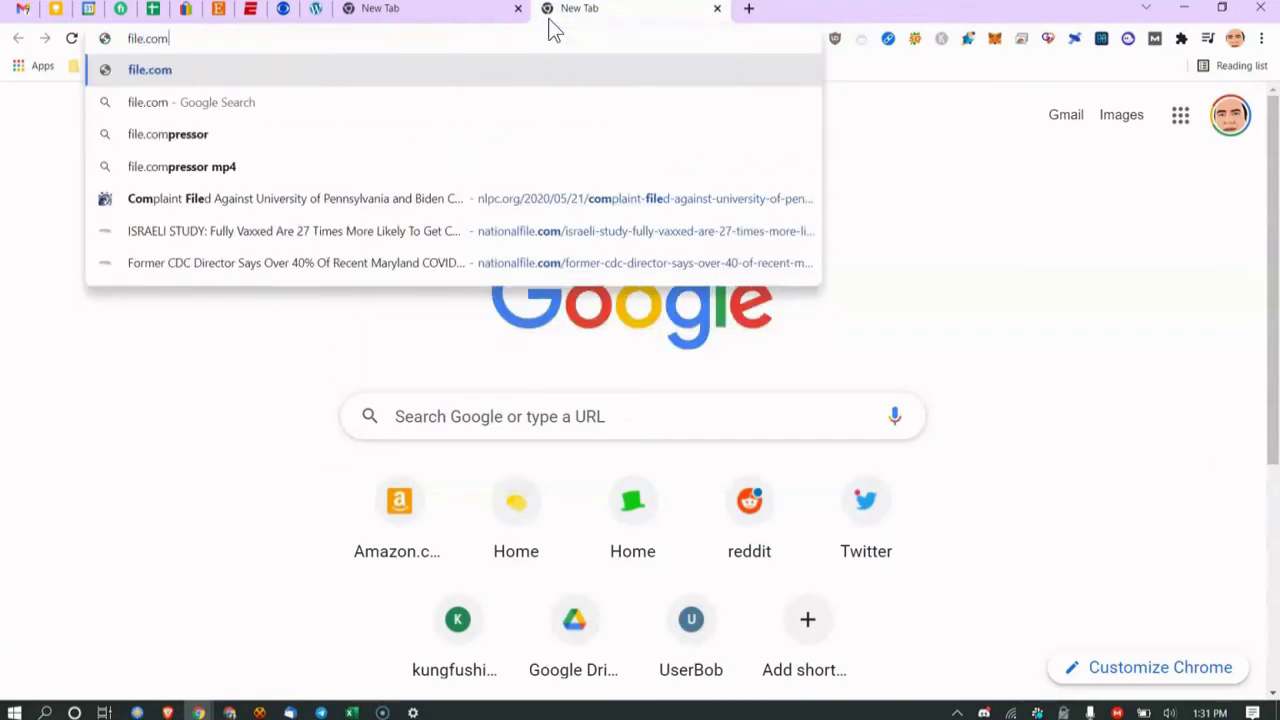
{"action": "type", "text": "/readme.html"}
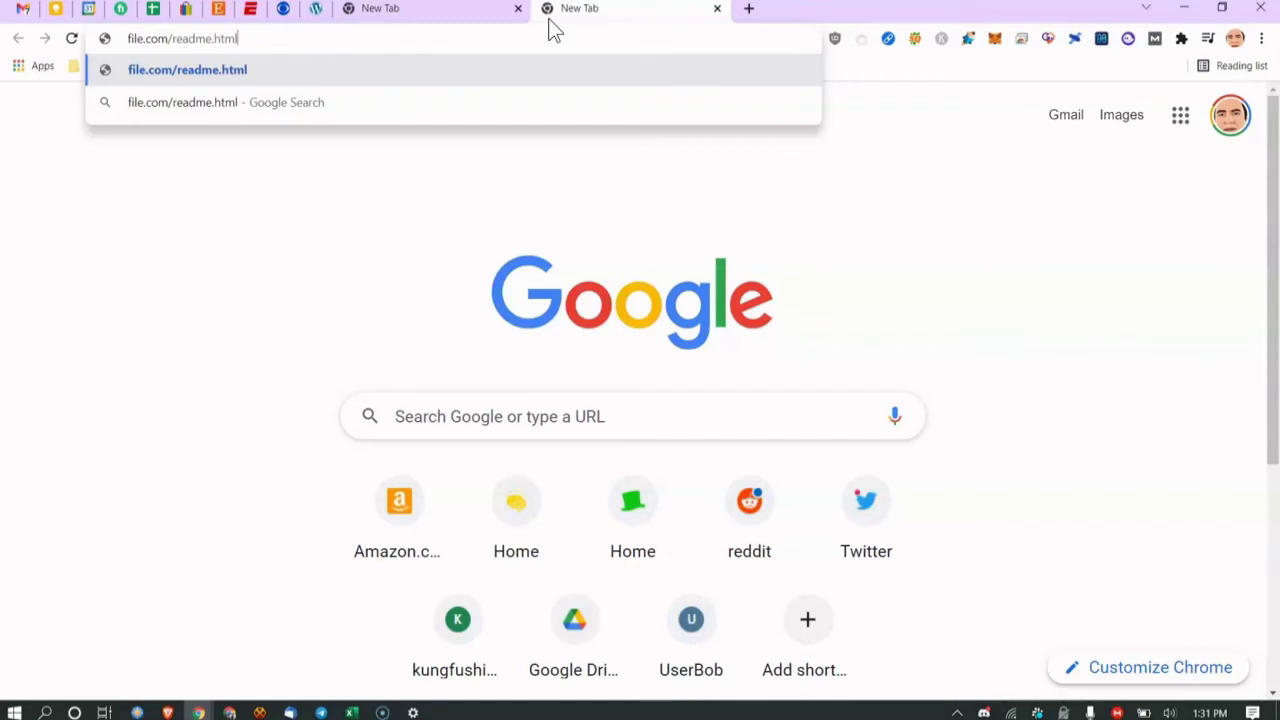
{"action": "key", "text": "Return"}
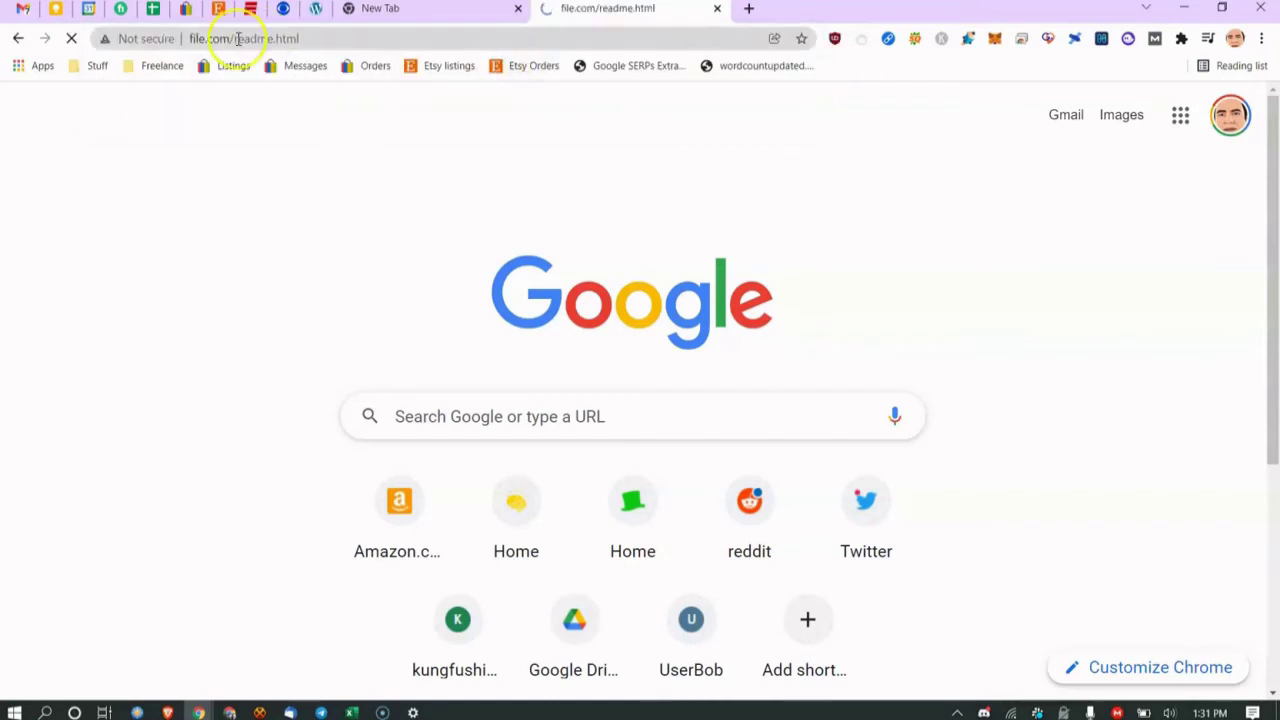
{"action": "left_click", "coordinate": [240, 39]}
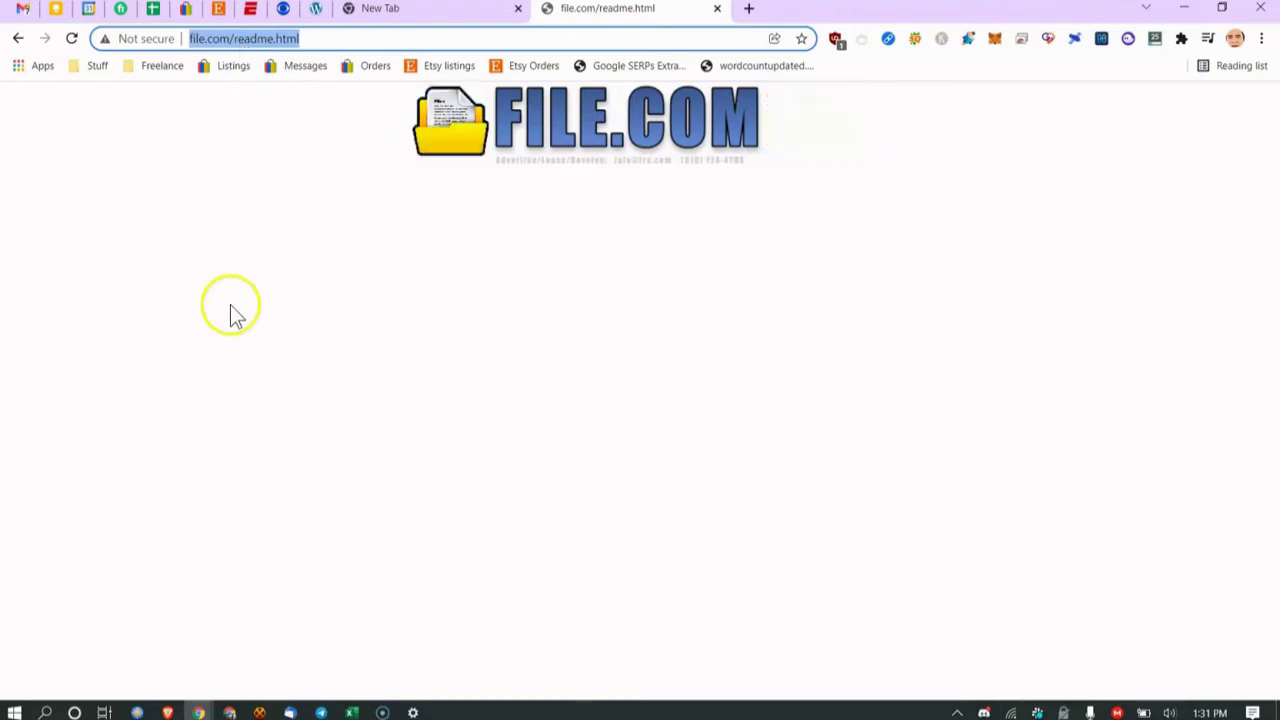
Return to the System Tweaks settings and read the Disable Directory Browsing and PHP Execution options.
{"action": "left_click", "coordinate": [316, 10]}
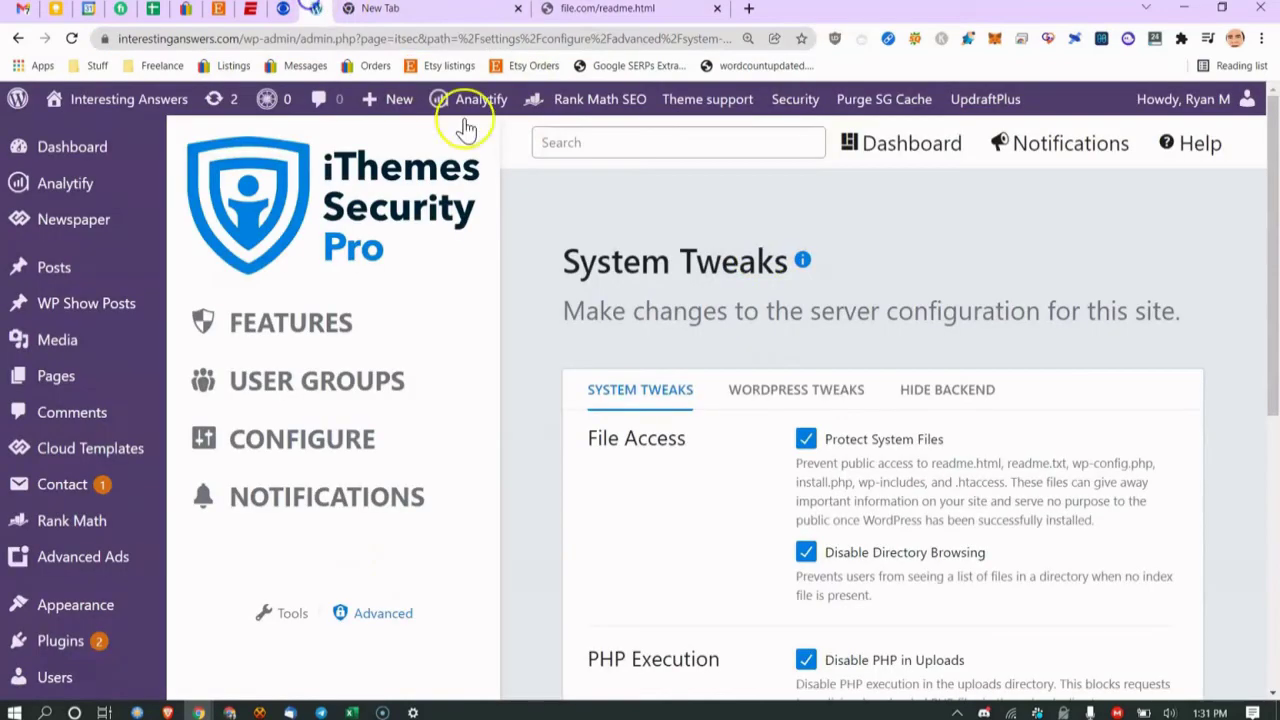
{"action": "scroll", "coordinate": [820, 450], "scroll_direction": "down", "scroll_amount": 2}
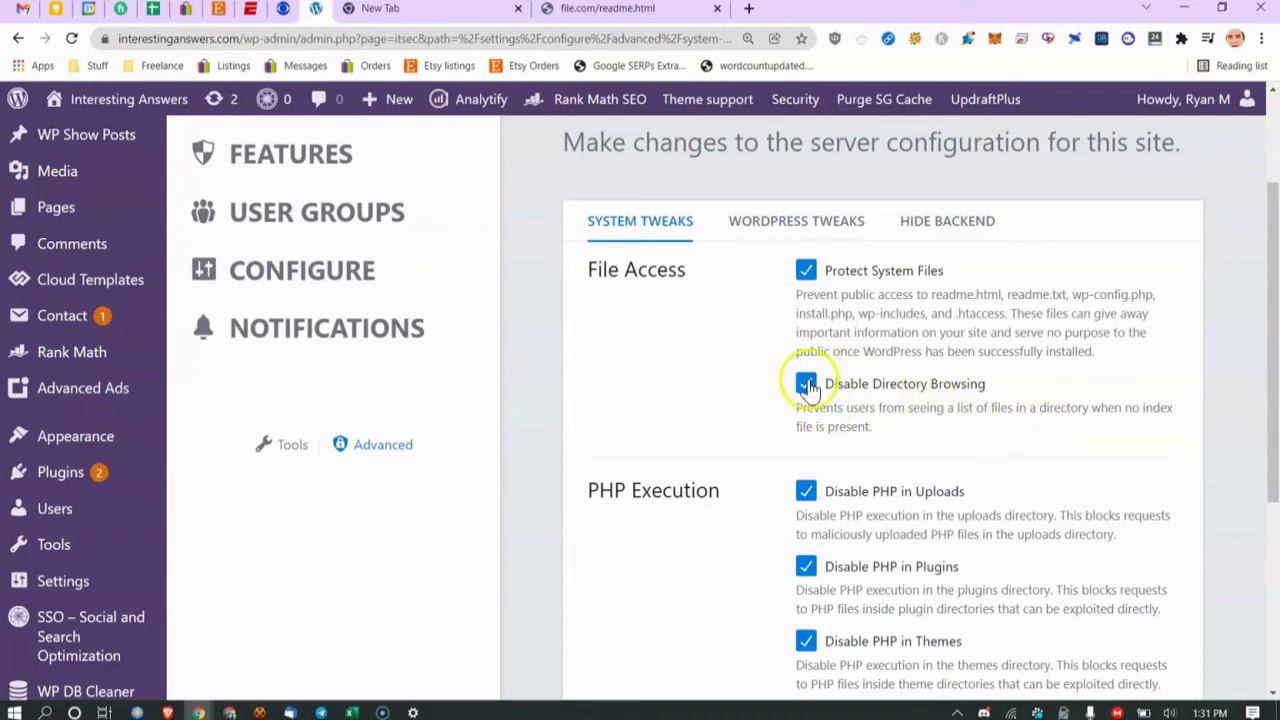
{"action": "scroll", "coordinate": [825, 325], "scroll_direction": "down", "scroll_amount": 3}
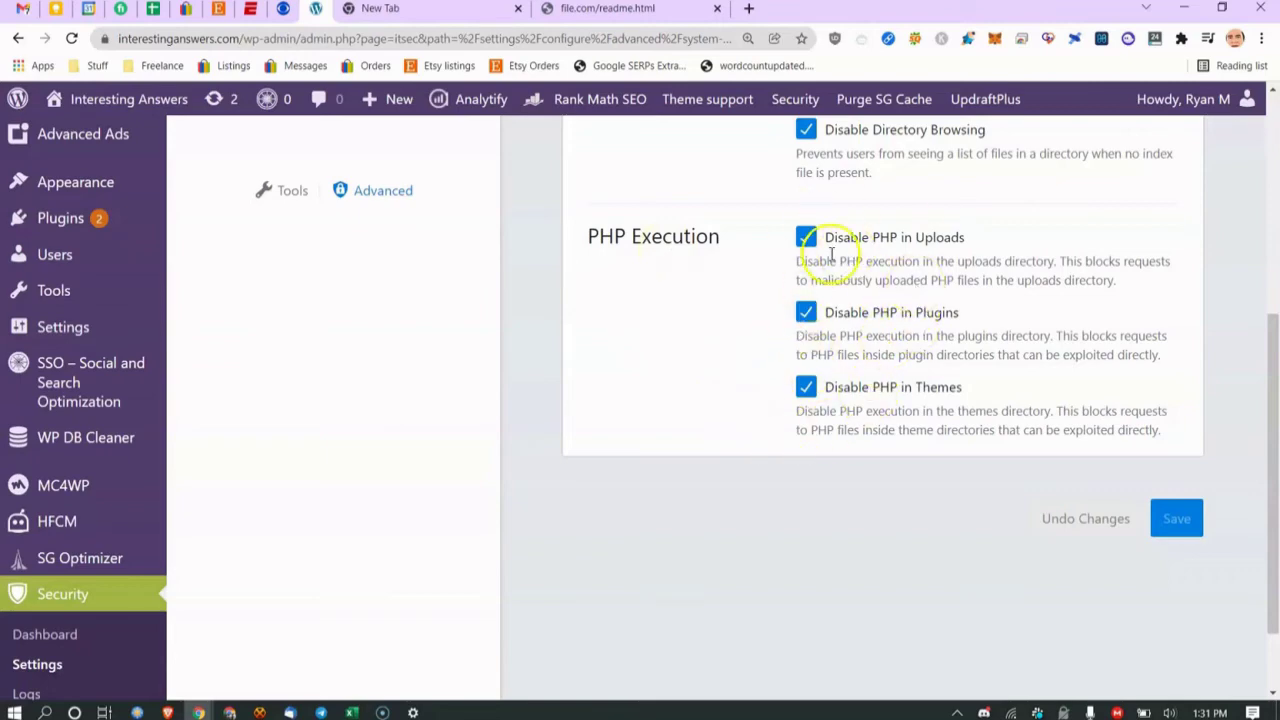
Open the WordPress Tweaks settings and read the description of the Disable File Editor option.
{"action": "scroll", "coordinate": [729, 337], "scroll_direction": "up", "scroll_amount": 5}
{"action": "scroll", "coordinate": [749, 323], "scroll_direction": "down", "scroll_amount": 3}
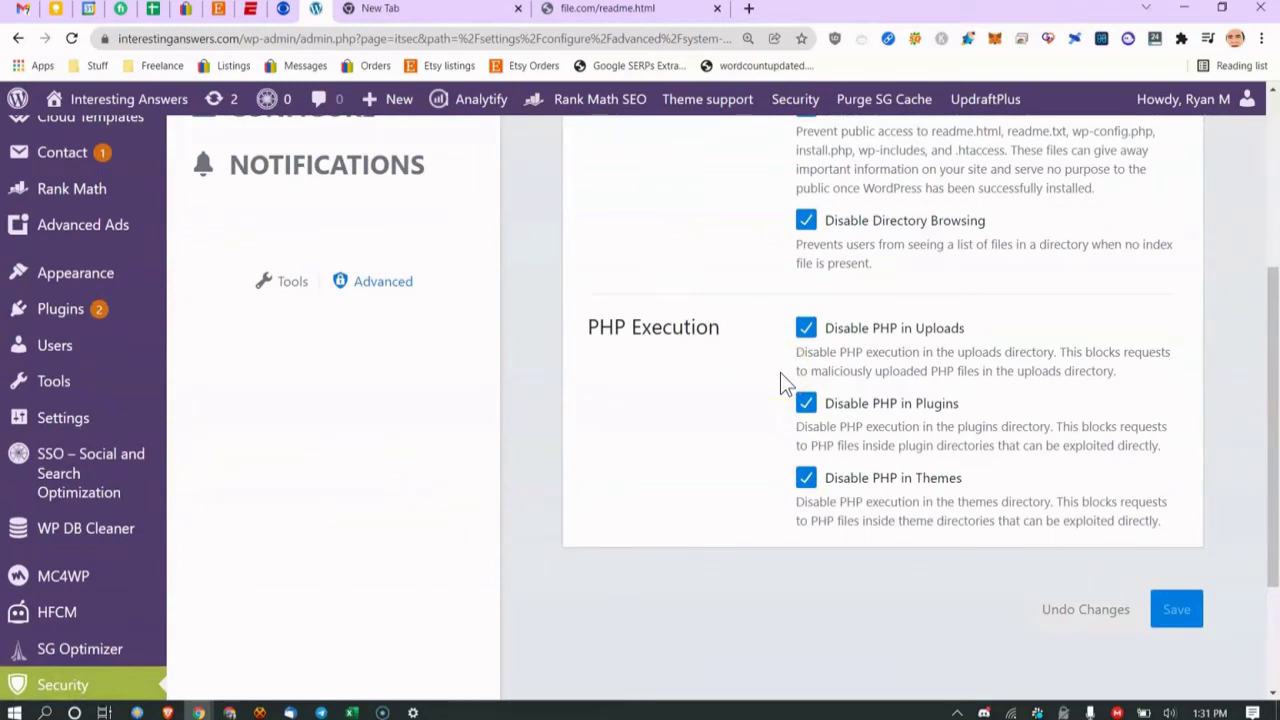
{"action": "scroll", "coordinate": [855, 350], "scroll_direction": "up", "scroll_amount": 4}
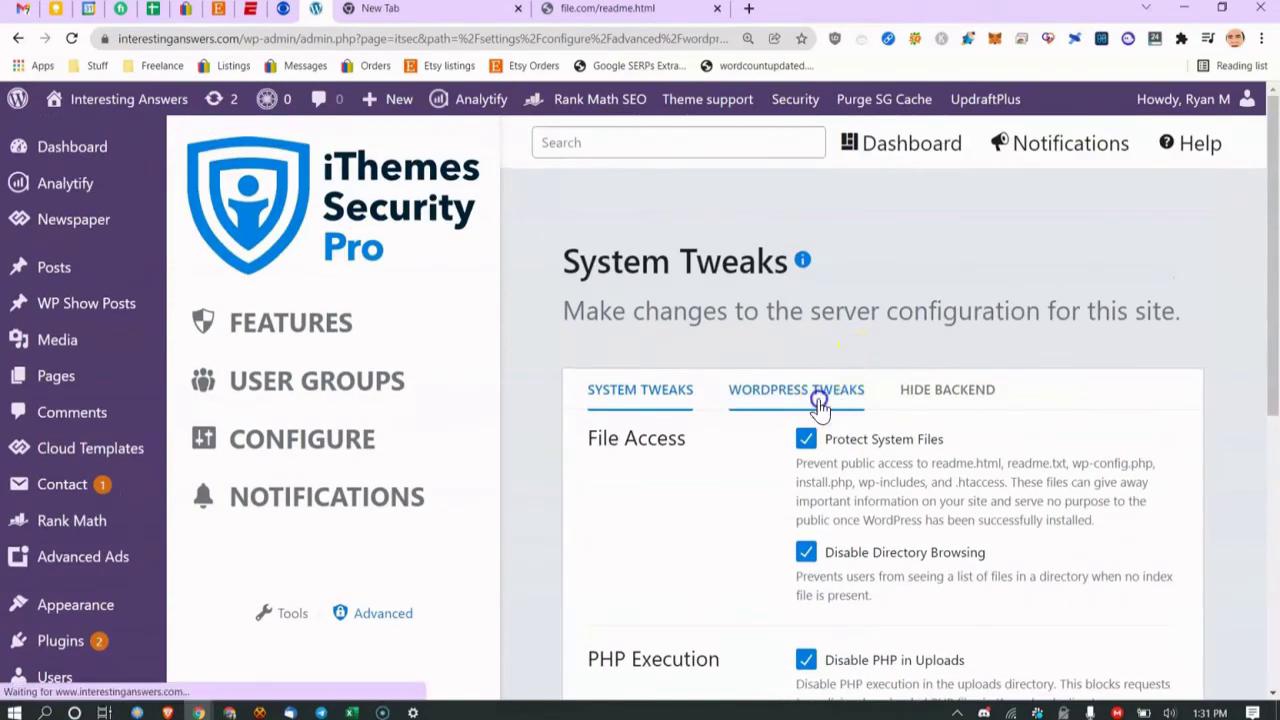
{"action": "left_click", "coordinate": [830, 390]}
{"action": "scroll", "coordinate": [808, 363], "scroll_direction": "down", "scroll_amount": 3}
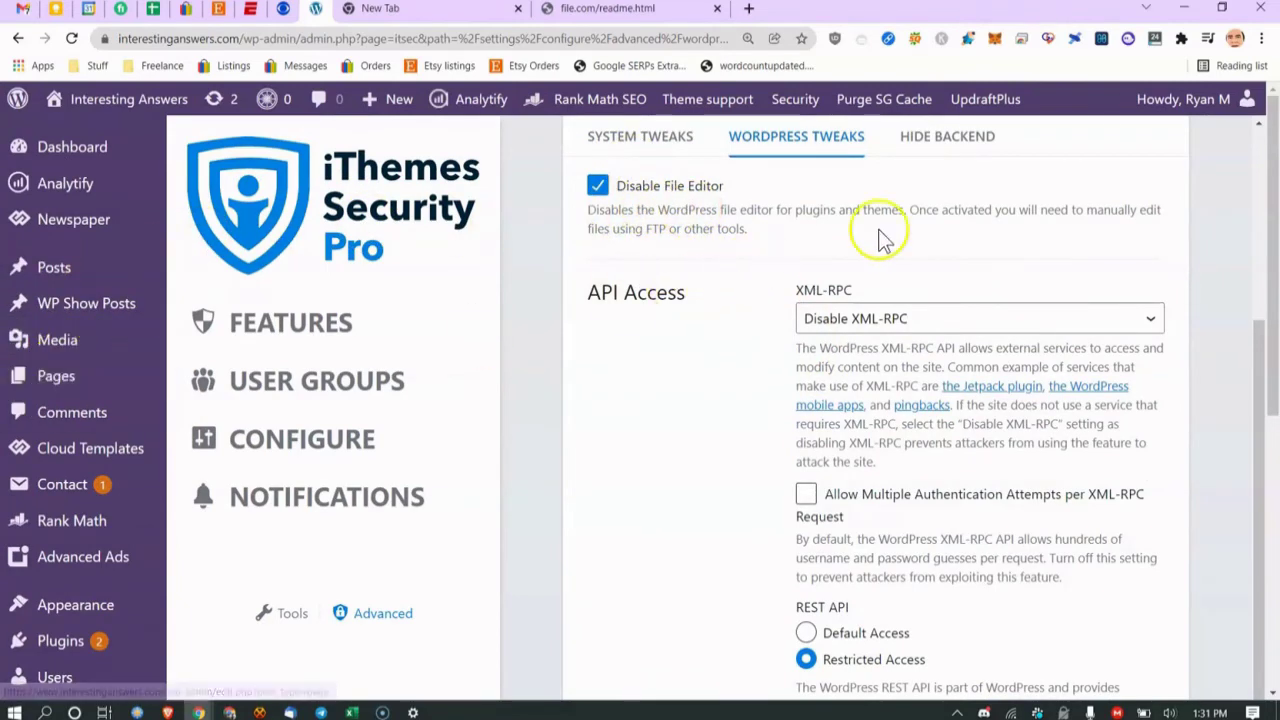
{"action": "left_click_drag", "start_coordinate": [640, 212], "coordinate": [685, 210]}
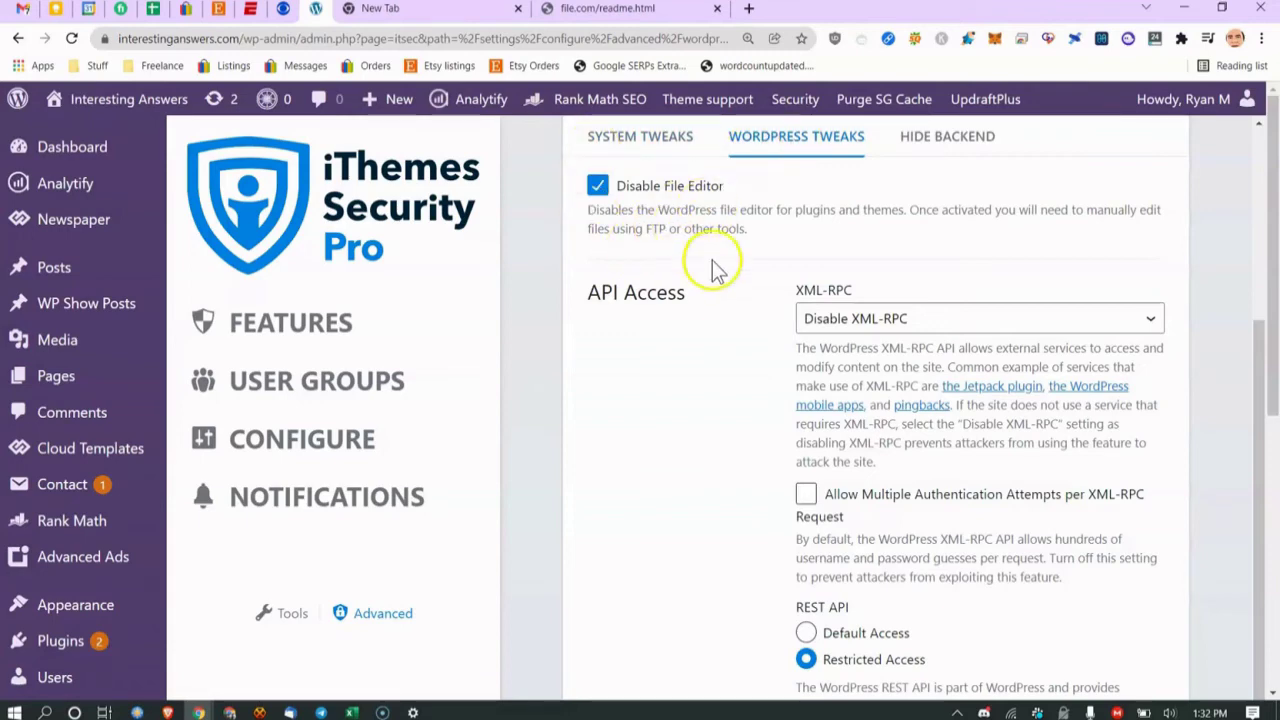
Check the XML-RPC choices under API Access, leaving Disable XML-RPC selected.
{"action": "left_click", "coordinate": [968, 287]}
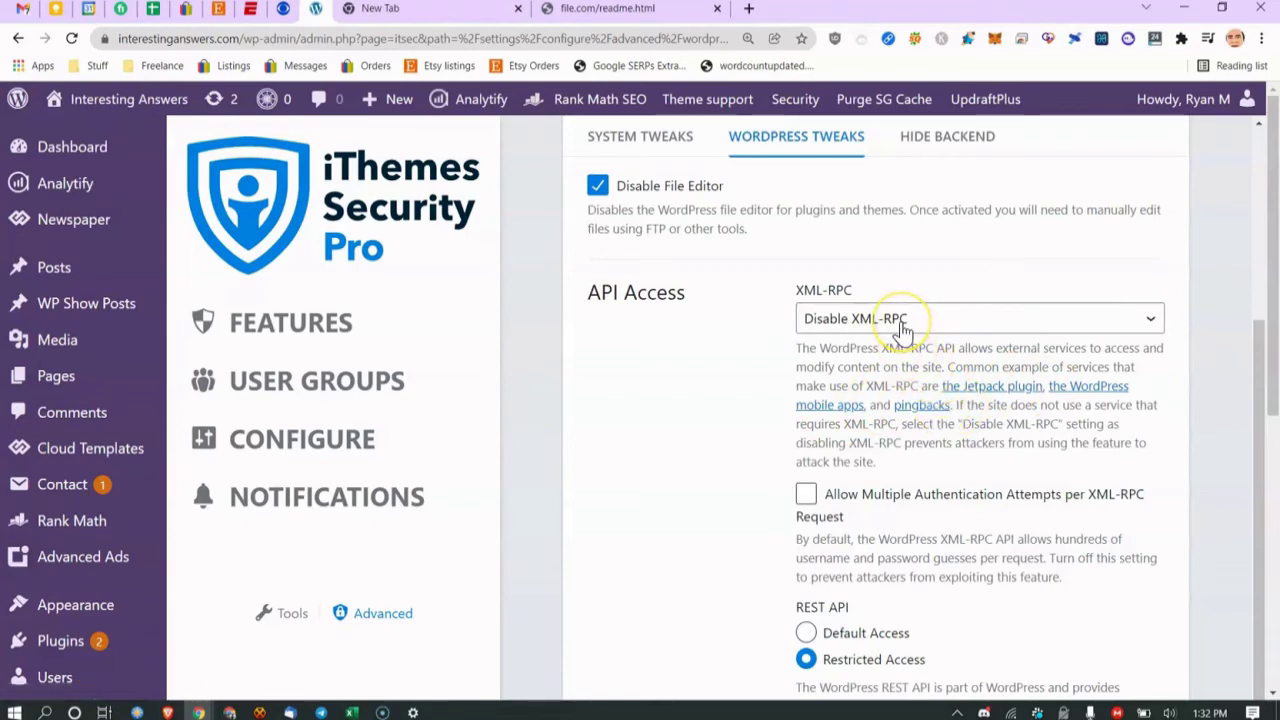
{"action": "left_click", "coordinate": [848, 320]}
{"action": "left_click", "coordinate": [845, 348]}
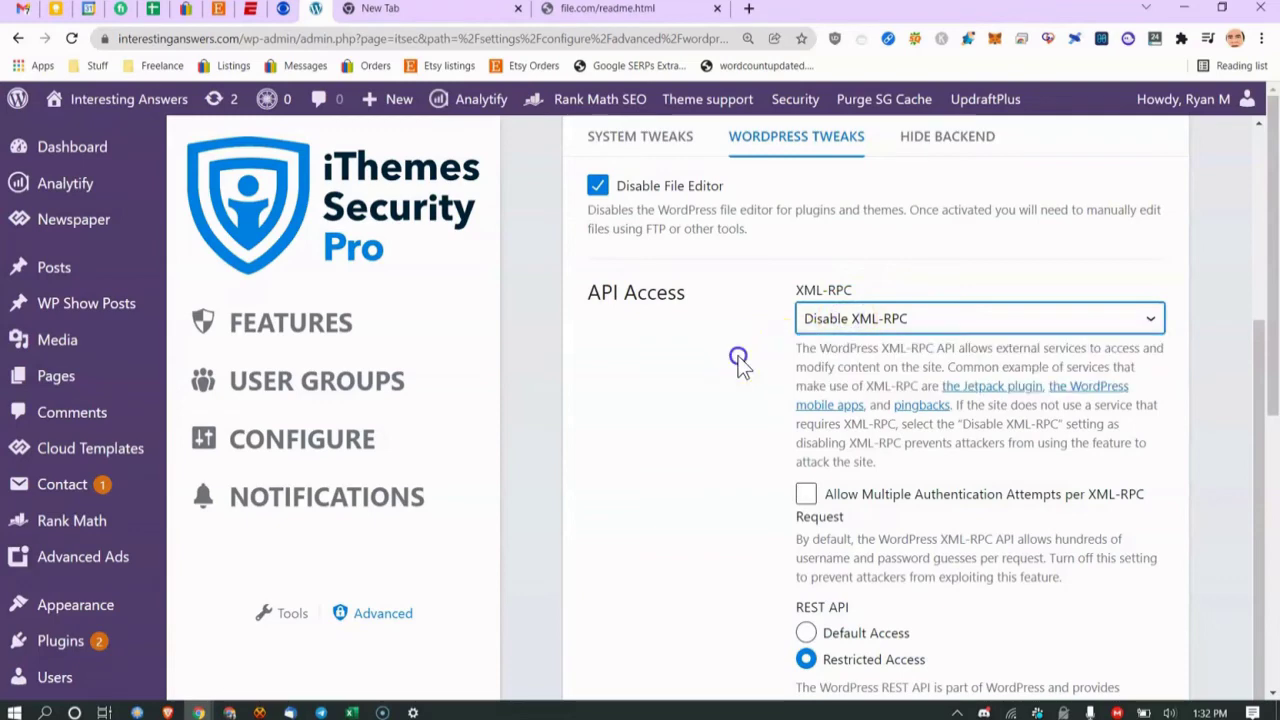
Examine the API Access options for XML-RPC, multiple authentication attempts and the REST API, keeping the REST API on Restricted Access.
{"action": "scroll", "coordinate": [774, 380], "scroll_direction": "down", "scroll_amount": 1}
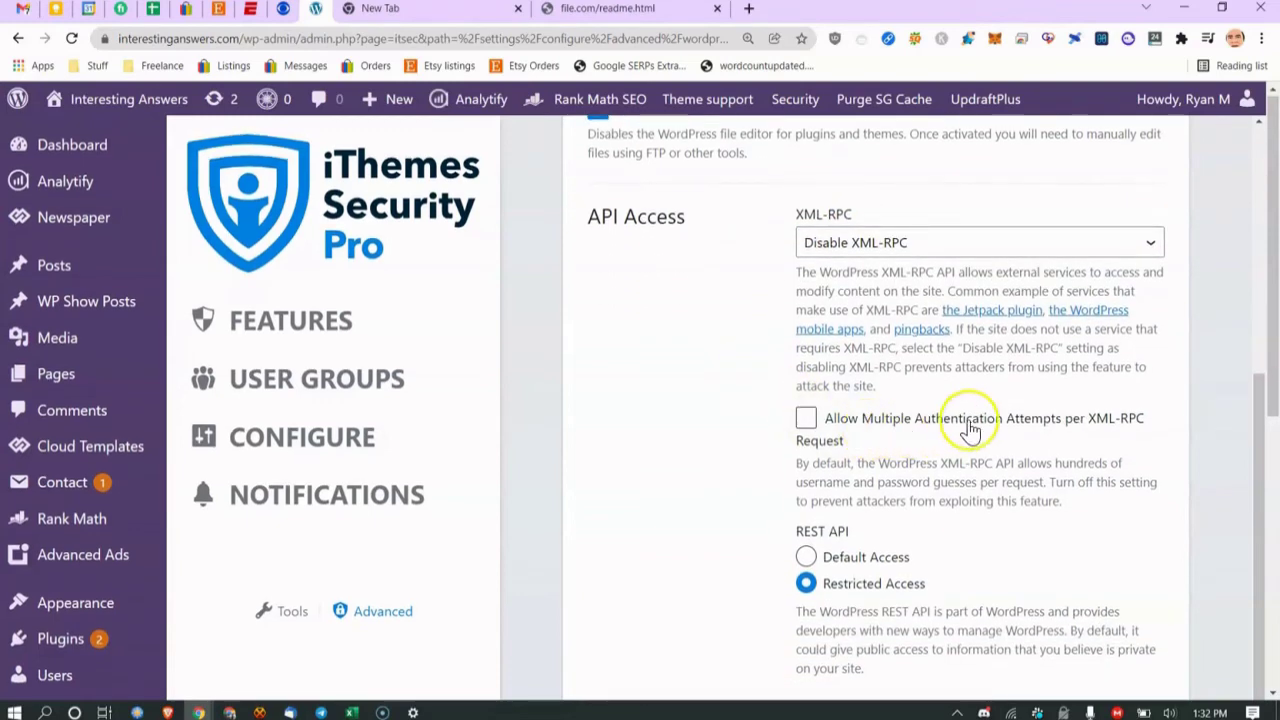
{"action": "scroll", "coordinate": [866, 430], "scroll_direction": "down", "scroll_amount": 2}
{"action": "scroll", "coordinate": [884, 258], "scroll_direction": "up", "scroll_amount": 4}
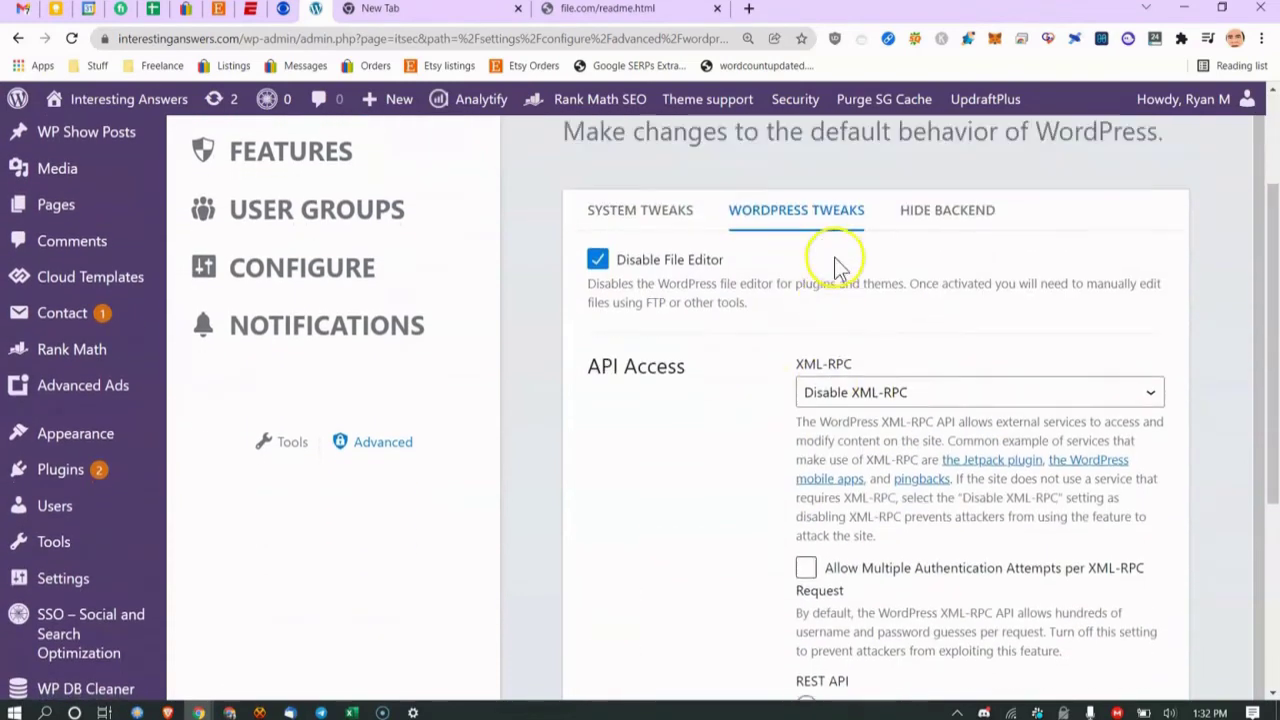
{"action": "scroll", "coordinate": [829, 306], "scroll_direction": "down", "scroll_amount": 2}
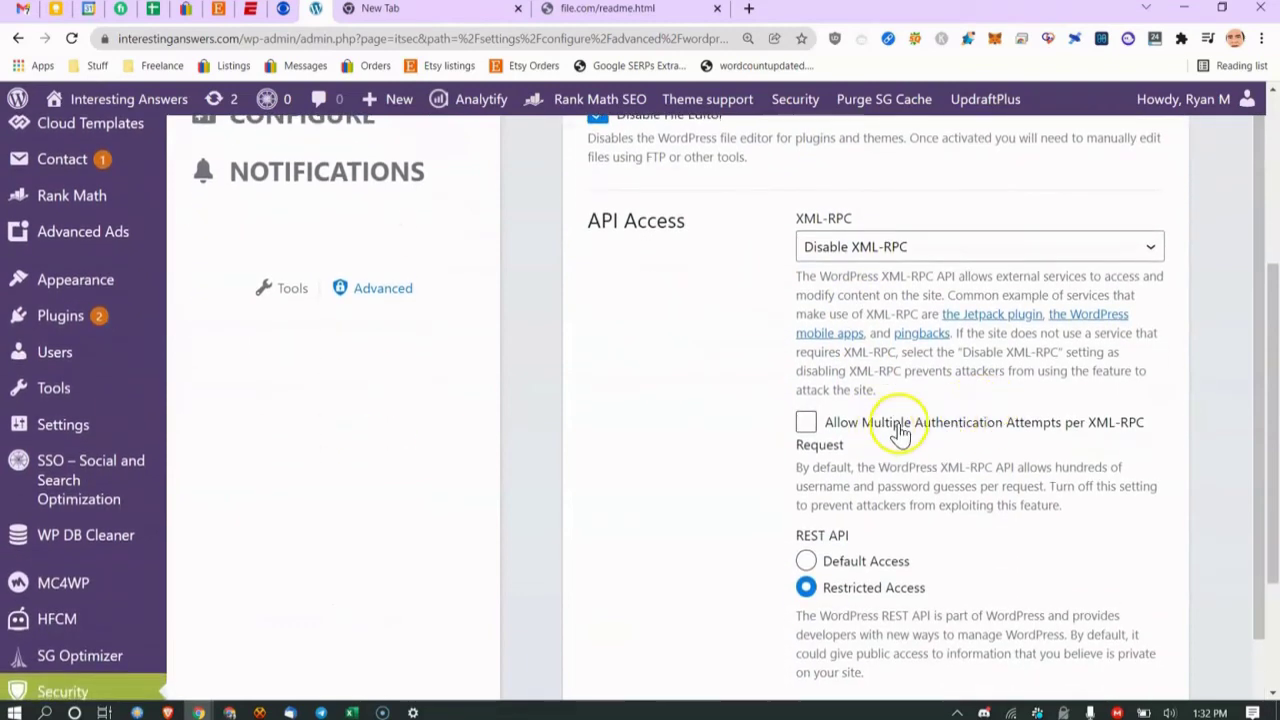
{"action": "scroll", "coordinate": [900, 410], "scroll_direction": "down", "scroll_amount": 1}
{"action": "scroll", "coordinate": [897, 375], "scroll_direction": "down", "scroll_amount": 1}
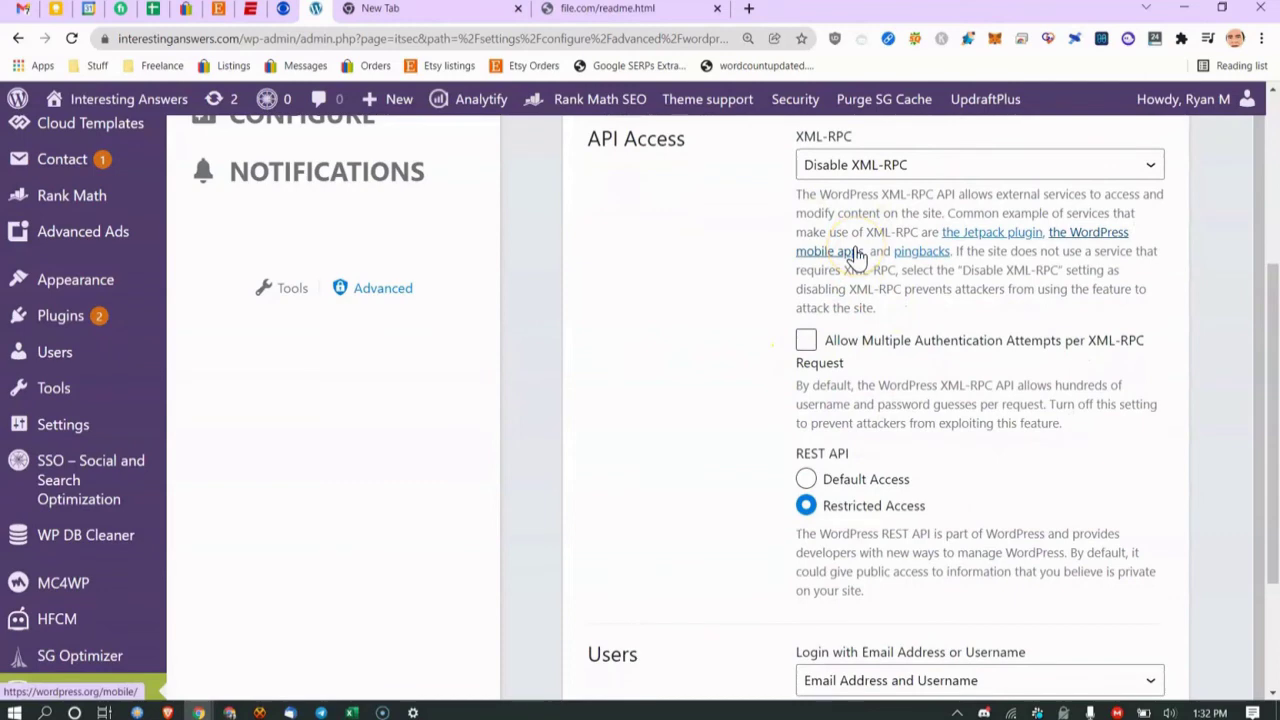
{"action": "scroll", "coordinate": [840, 270], "scroll_direction": "down", "scroll_amount": 3}
{"action": "scroll", "coordinate": [829, 286], "scroll_direction": "up", "scroll_amount": 1}
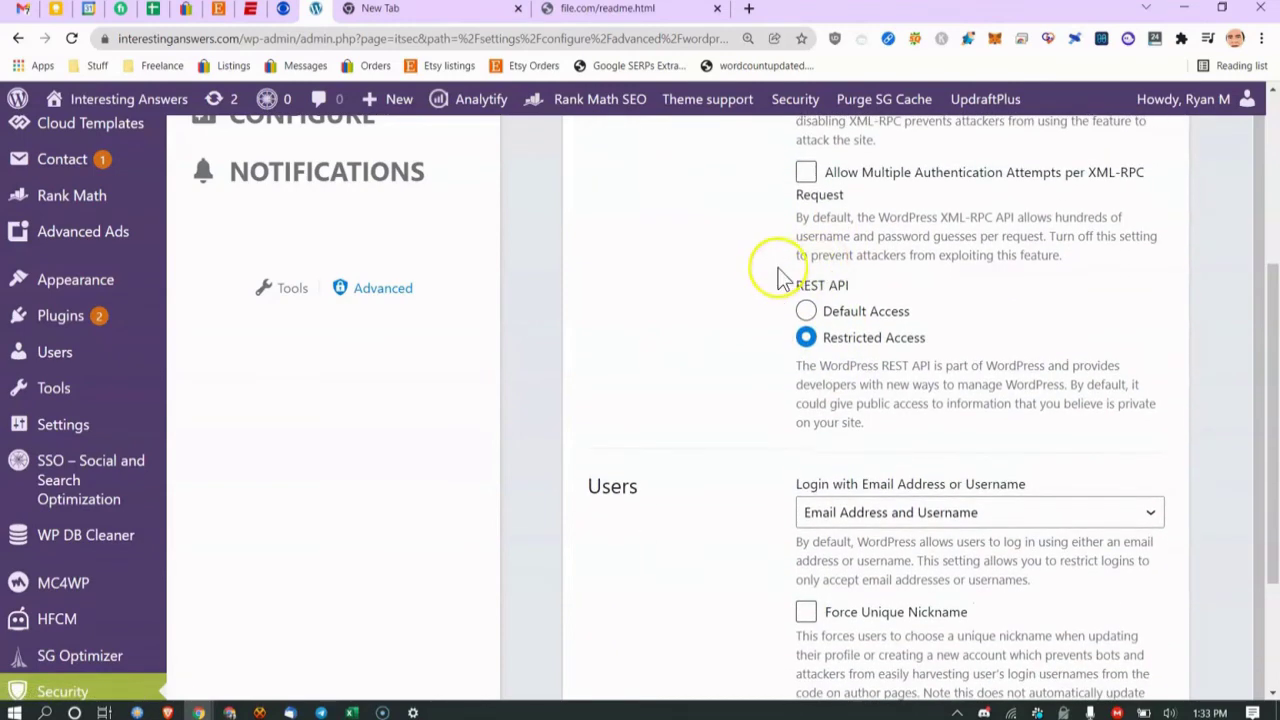
{"action": "scroll", "coordinate": [800, 285], "scroll_direction": "up", "scroll_amount": 3}
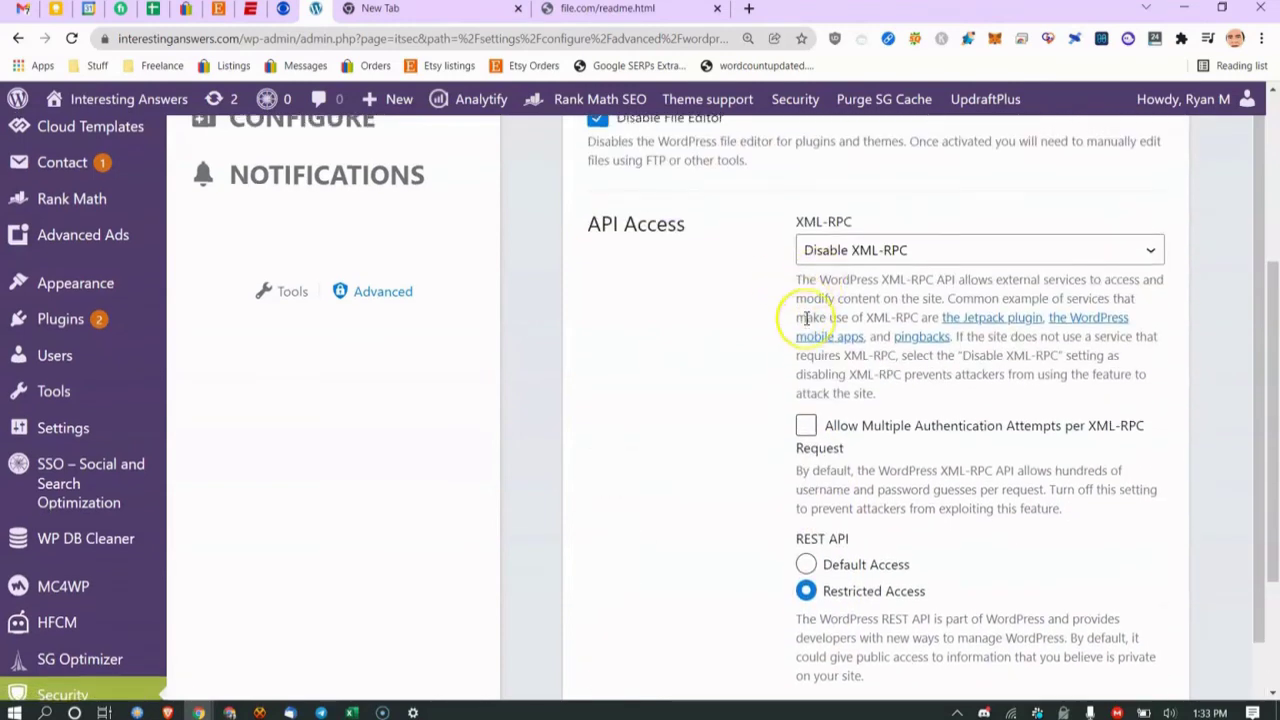
{"action": "scroll", "coordinate": [806, 318], "scroll_direction": "up", "scroll_amount": 1}
{"action": "scroll", "coordinate": [806, 318], "scroll_direction": "down", "scroll_amount": 2}
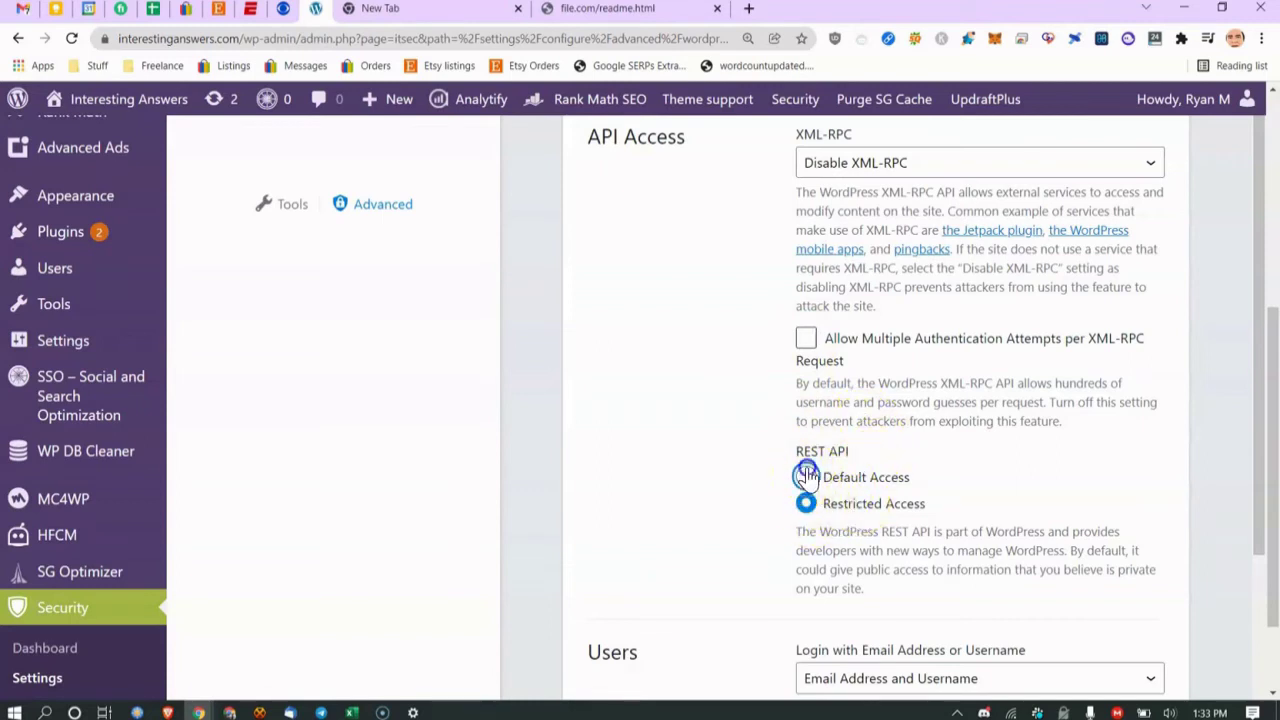
{"action": "left_click", "coordinate": [808, 503]}
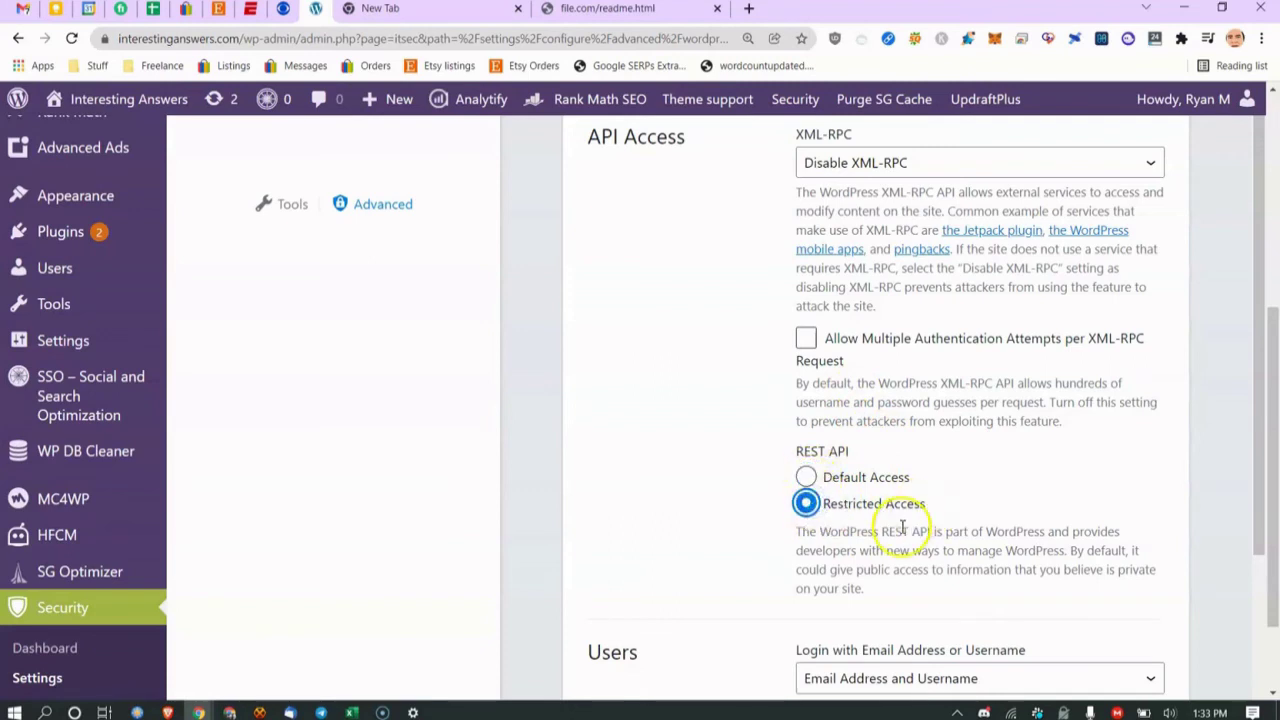
Examine the Login with Email Address or Username choices in the Users section, leaving Email Address and Username selected.
{"action": "scroll", "coordinate": [903, 527], "scroll_direction": "down", "scroll_amount": 3}
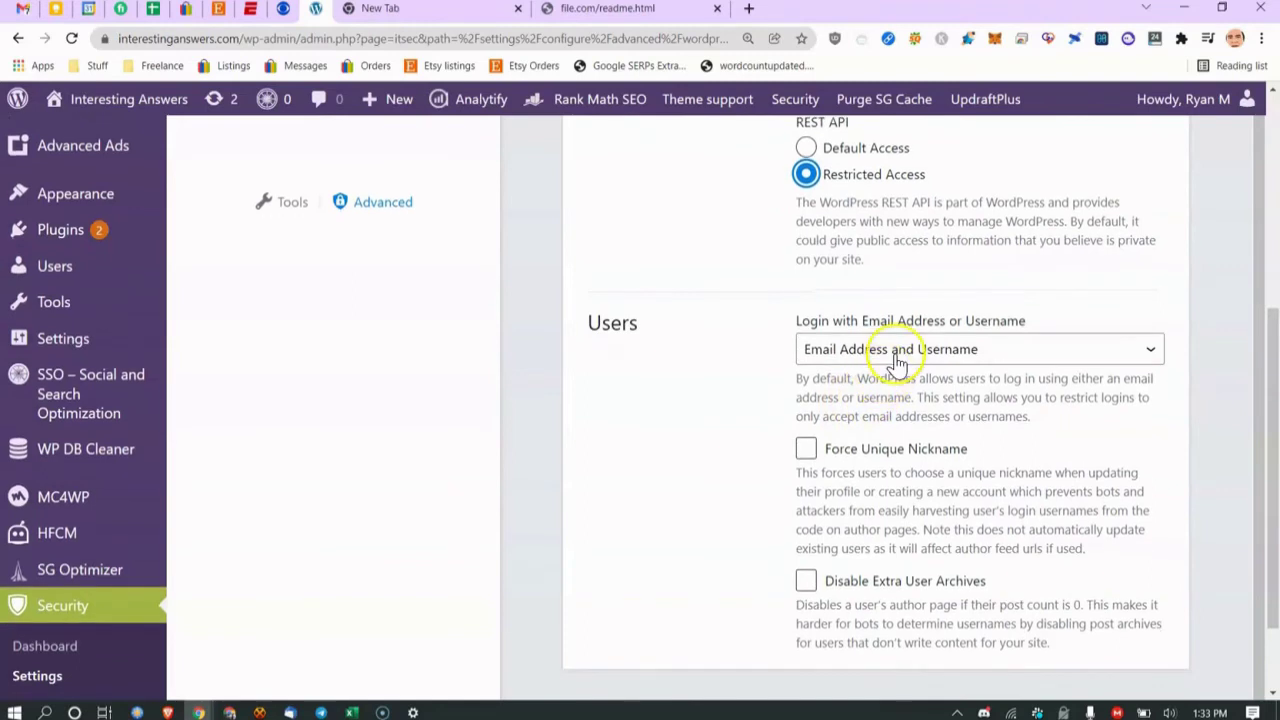
{"action": "left_click", "coordinate": [898, 355]}
{"action": "left_click", "coordinate": [898, 352]}
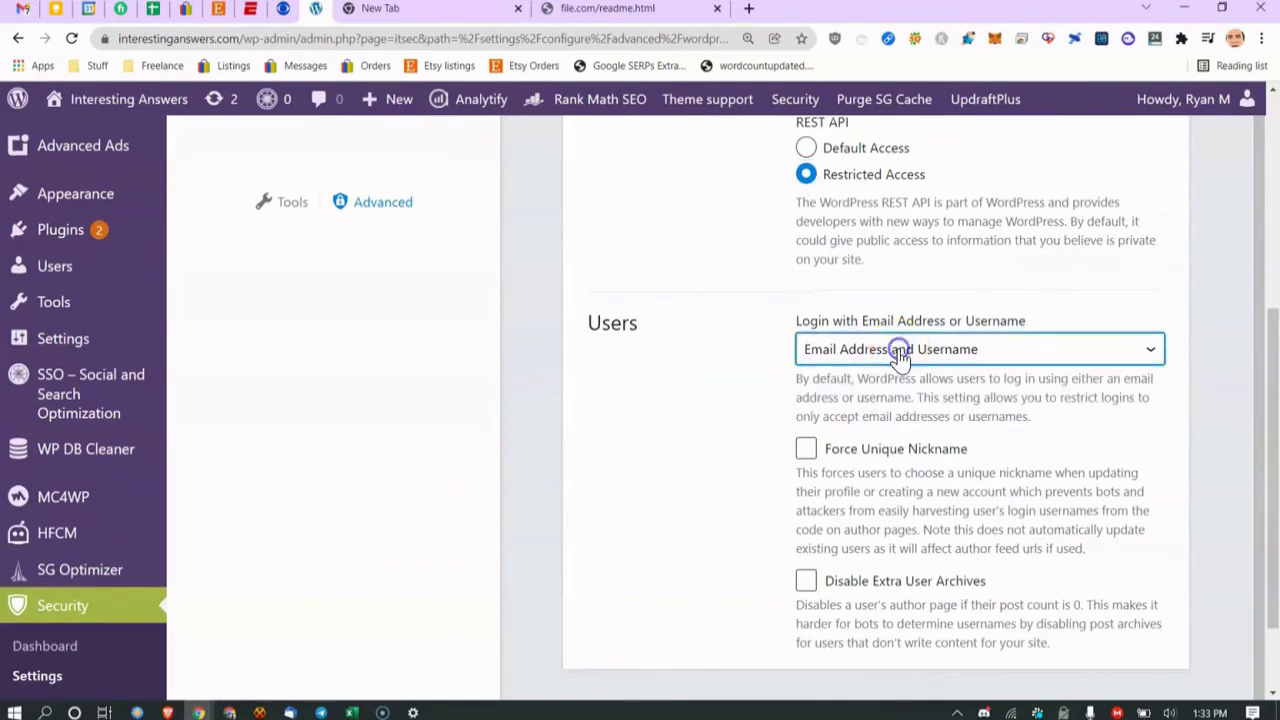
{"action": "left_click", "coordinate": [888, 356]}
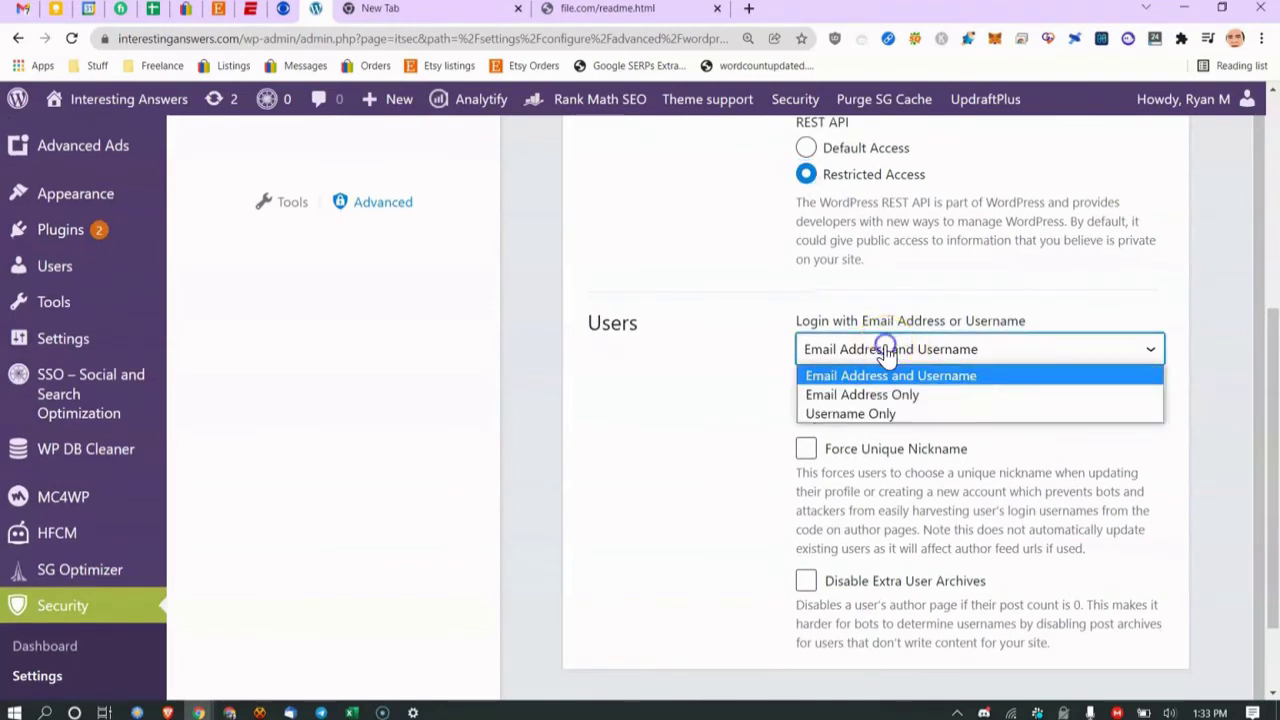
{"action": "left_click", "coordinate": [888, 352]}
{"action": "left_click", "coordinate": [886, 350]}
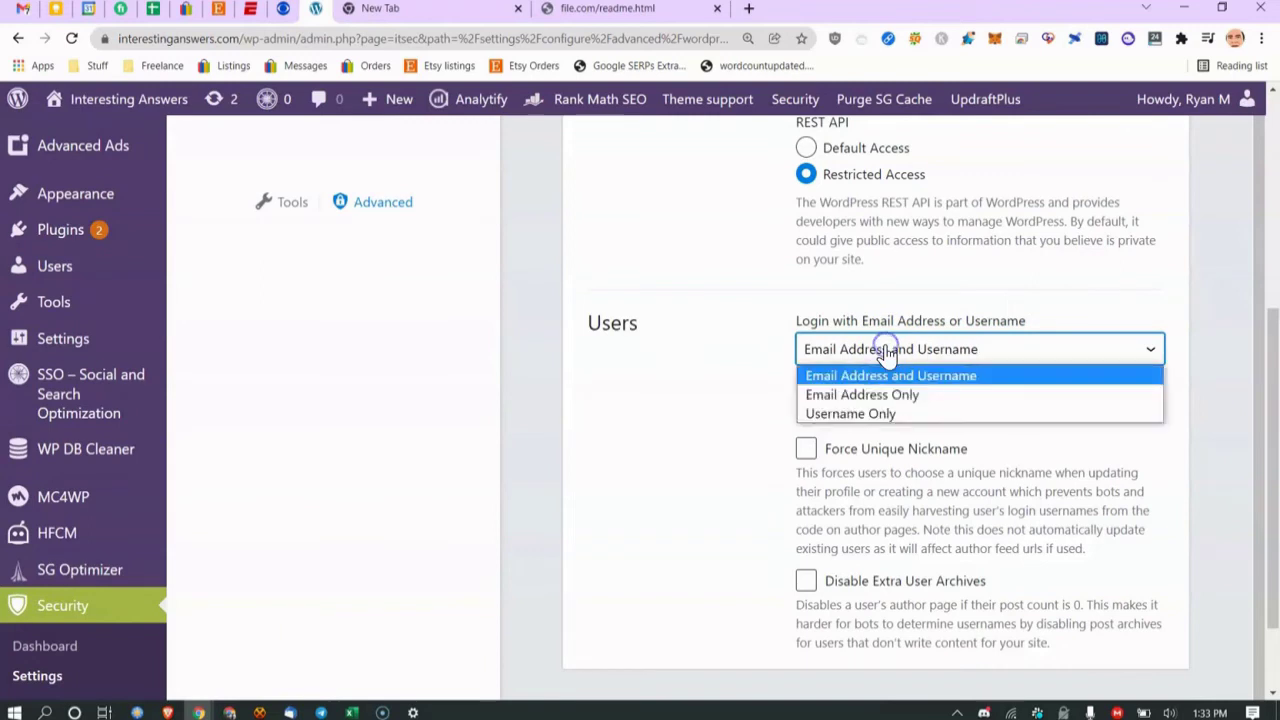
{"action": "left_click", "coordinate": [853, 418]}
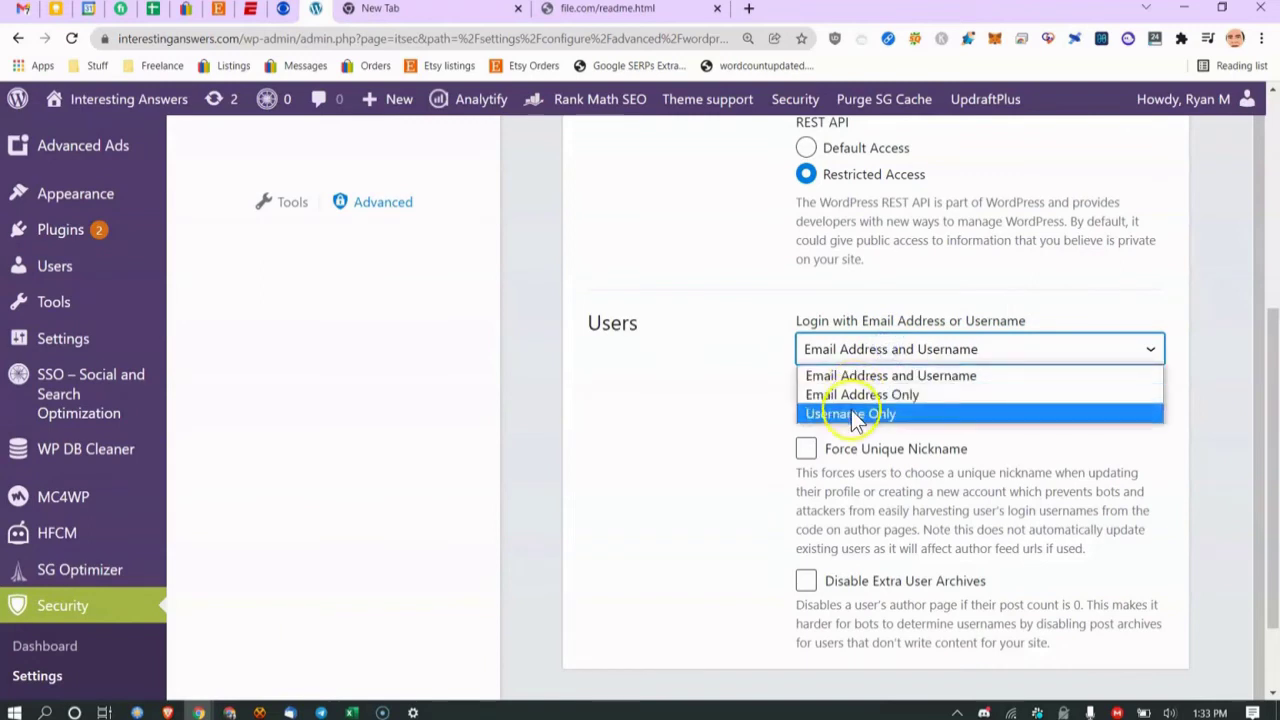
{"action": "left_click", "coordinate": [878, 350]}
{"action": "left_click", "coordinate": [878, 350]}
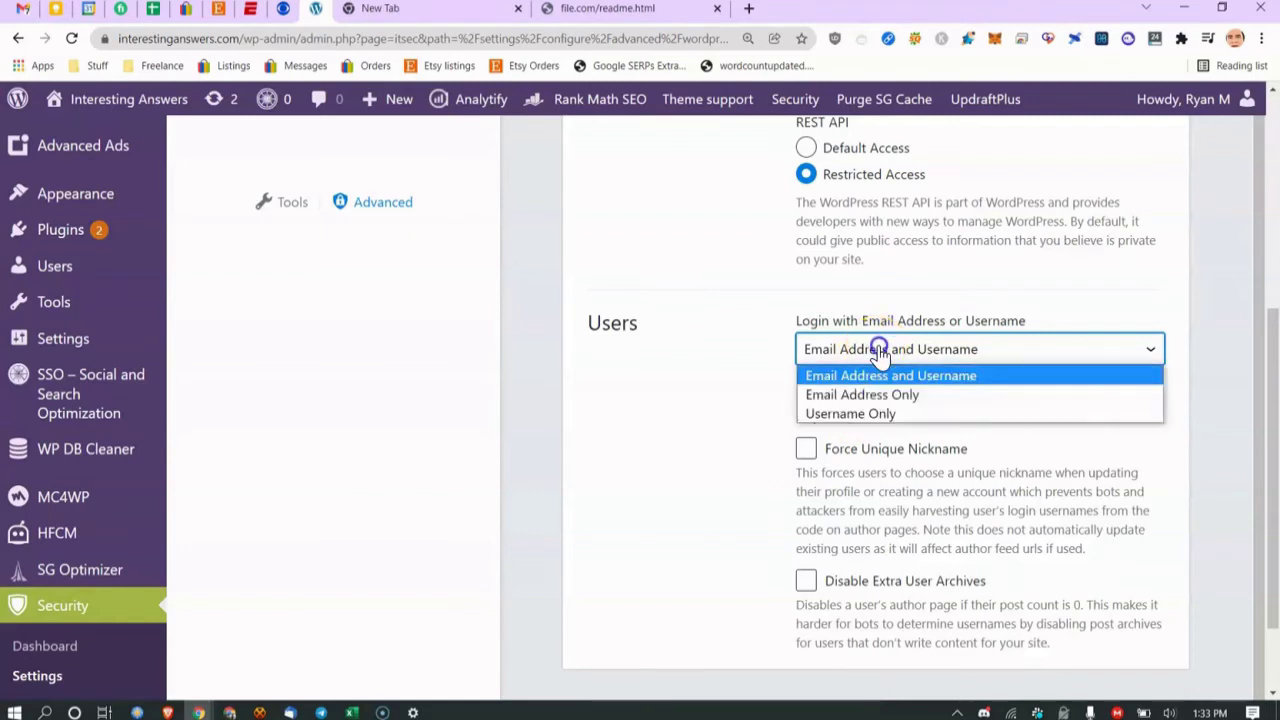
{"action": "left_click", "coordinate": [878, 350]}
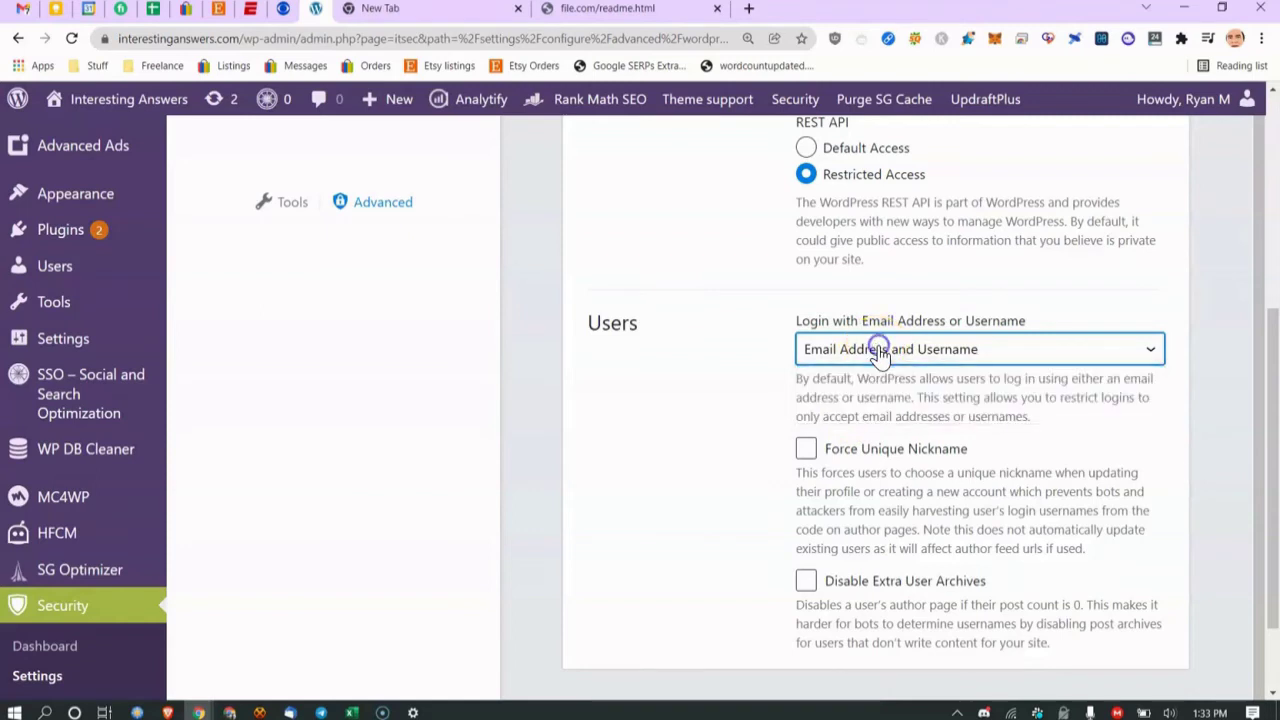
{"action": "left_click", "coordinate": [958, 350]}
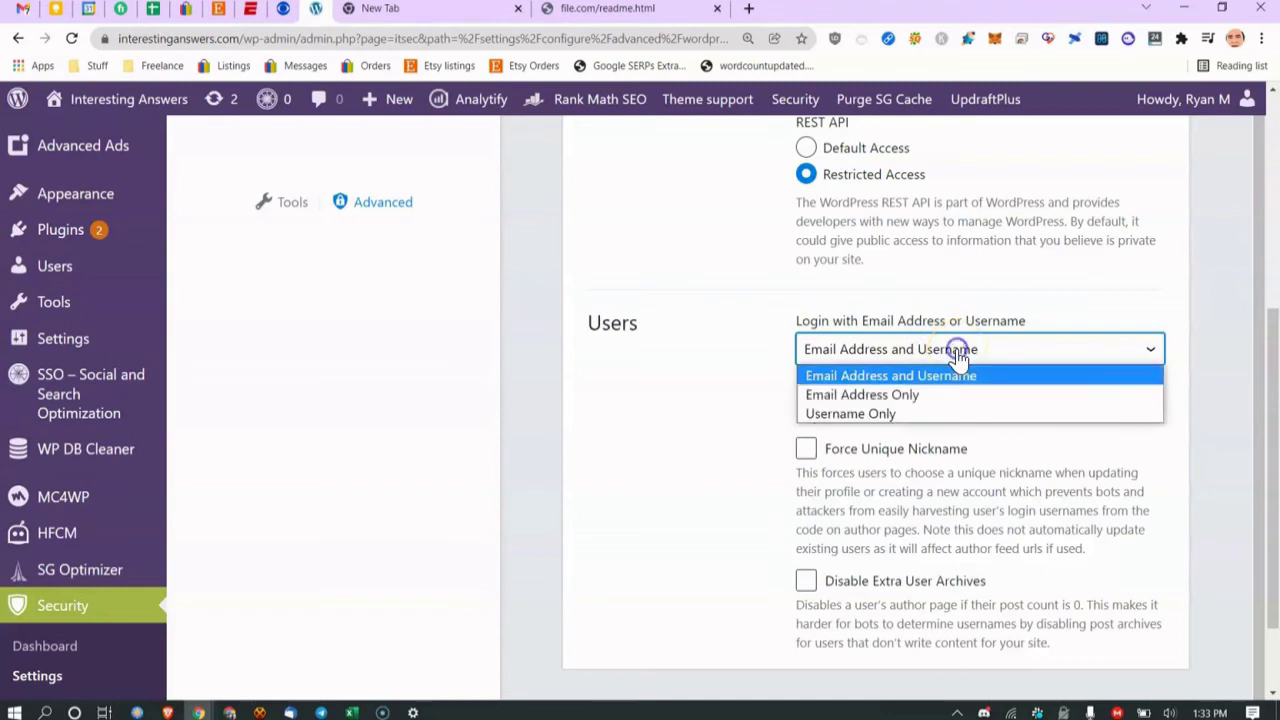
{"action": "left_click", "coordinate": [958, 350]}
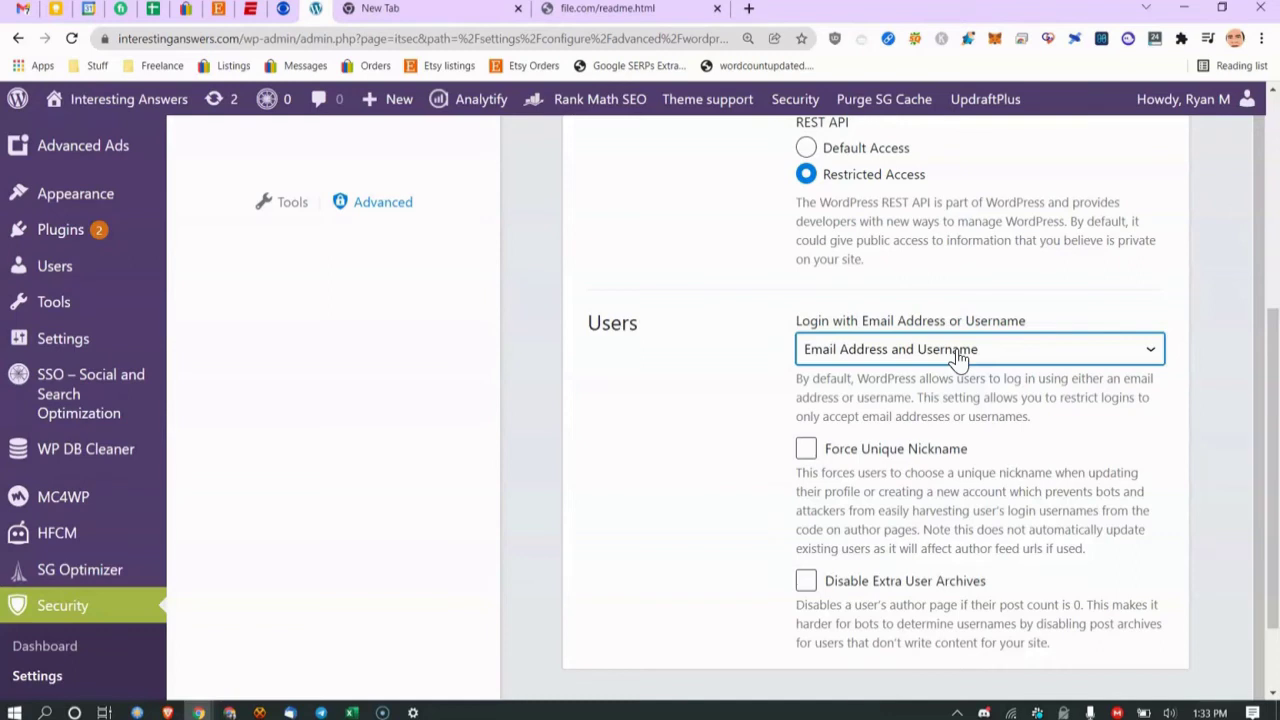
{"action": "left_click", "coordinate": [958, 352]}
{"action": "left_click", "coordinate": [907, 523]}
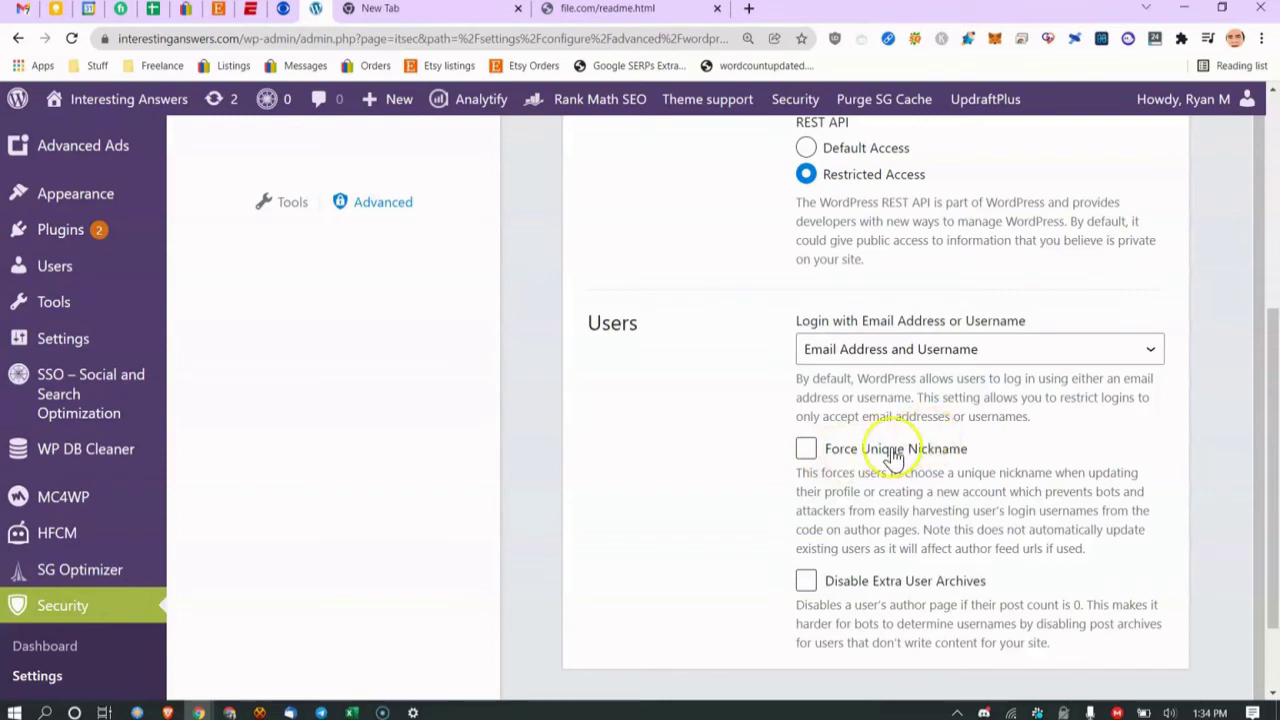
Enable Disable Extra User Archives in the Users section and save the WordPress Tweaks settings.
{"action": "scroll", "coordinate": [940, 448], "scroll_direction": "down", "scroll_amount": 1}
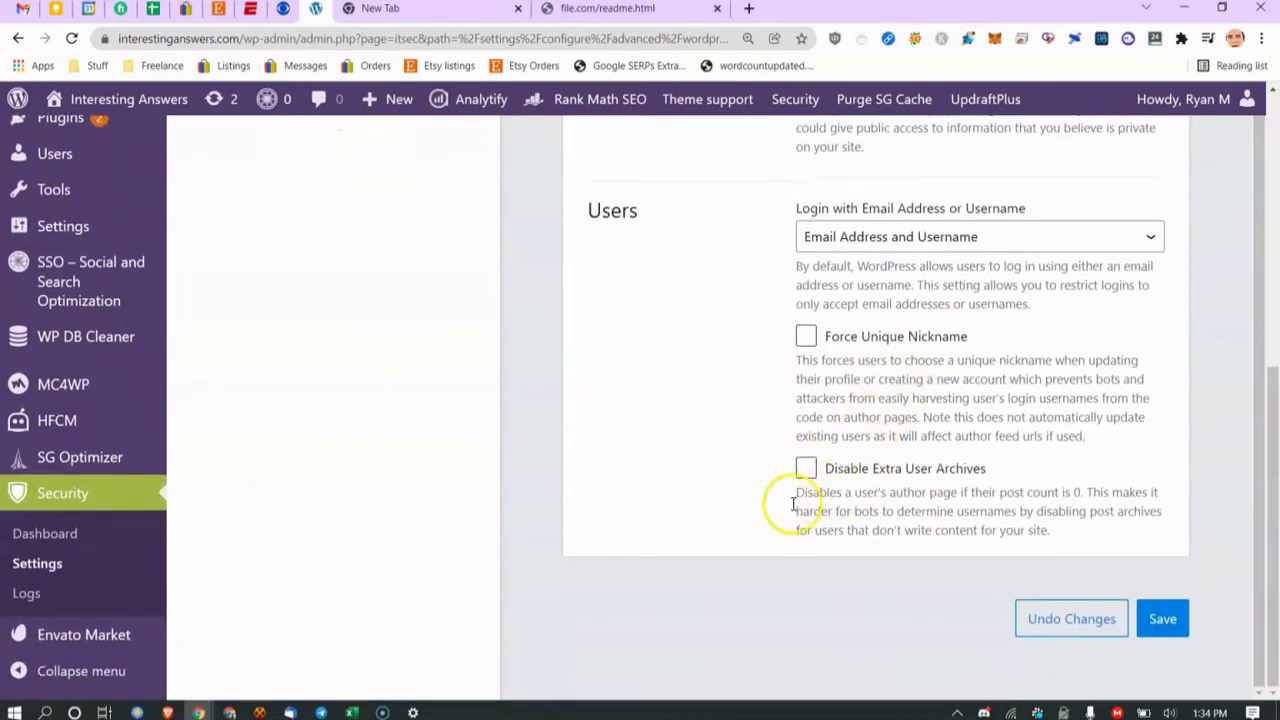
{"action": "left_click_drag", "start_coordinate": [880, 492], "coordinate": [993, 503]}
{"action": "left_click", "coordinate": [873, 497]}
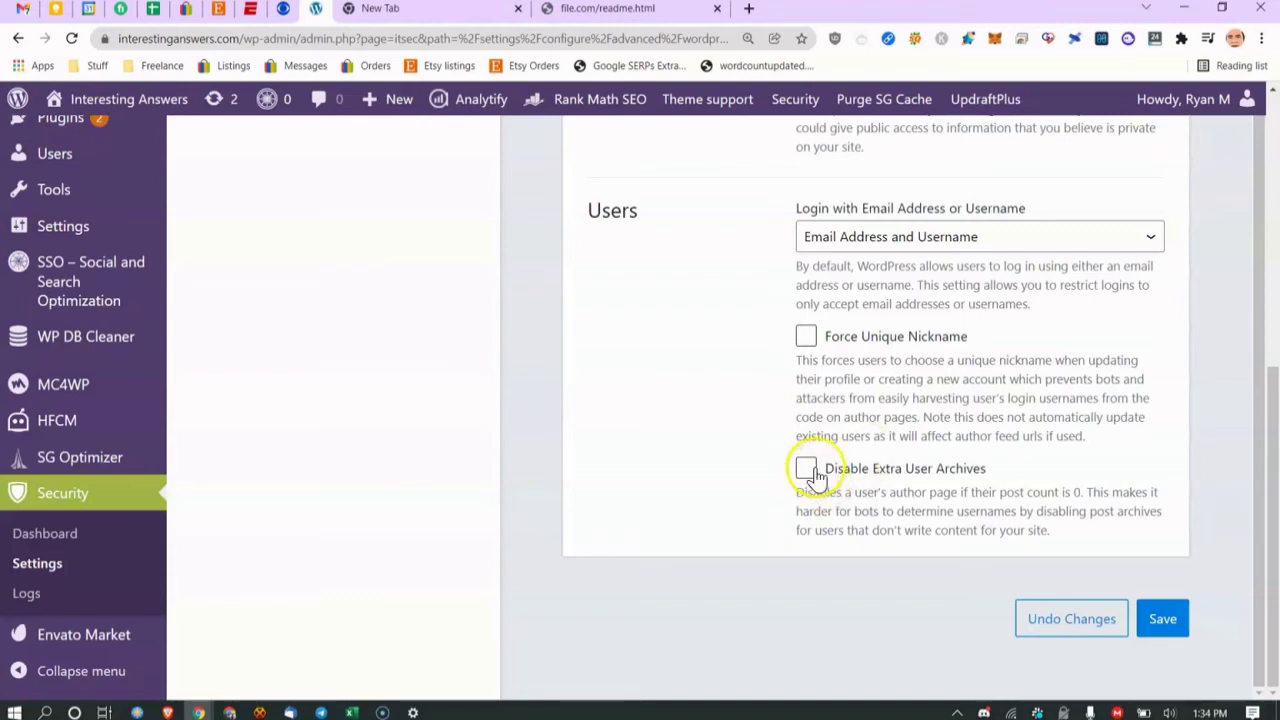
{"action": "scroll", "coordinate": [257, 335], "scroll_direction": "up", "scroll_amount": 3}
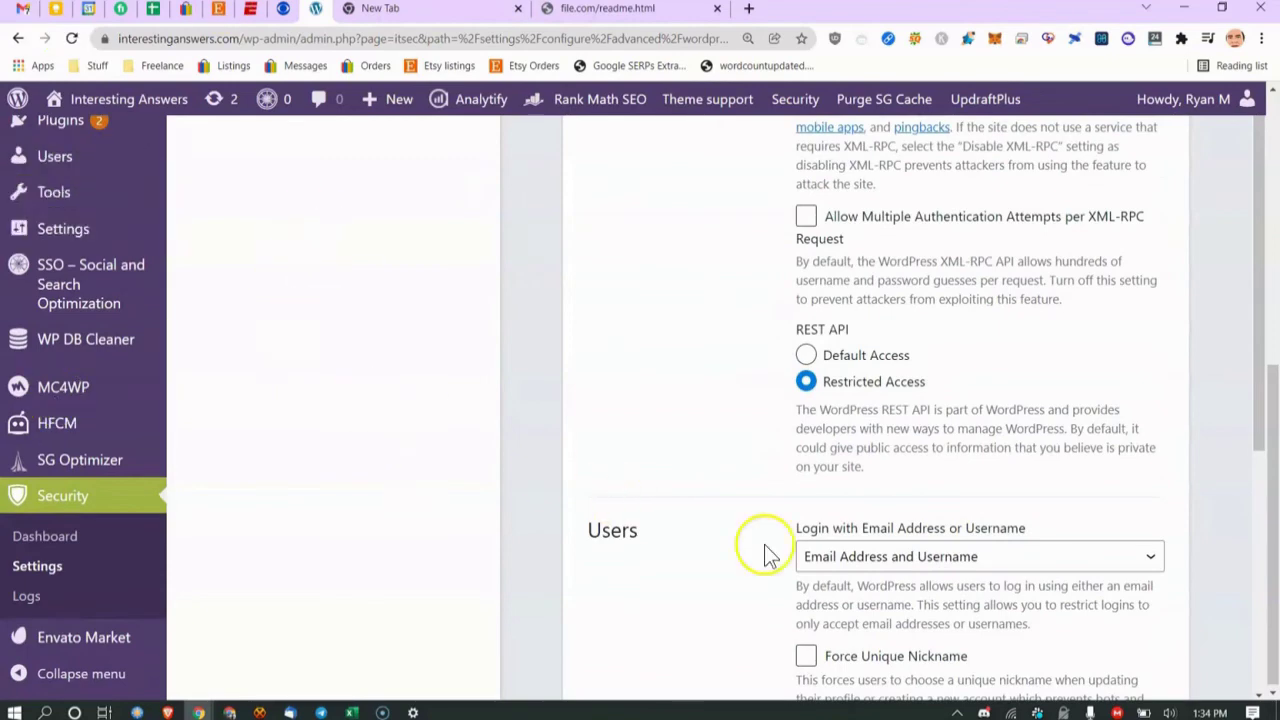
{"action": "scroll", "coordinate": [766, 551], "scroll_direction": "down", "scroll_amount": 3}
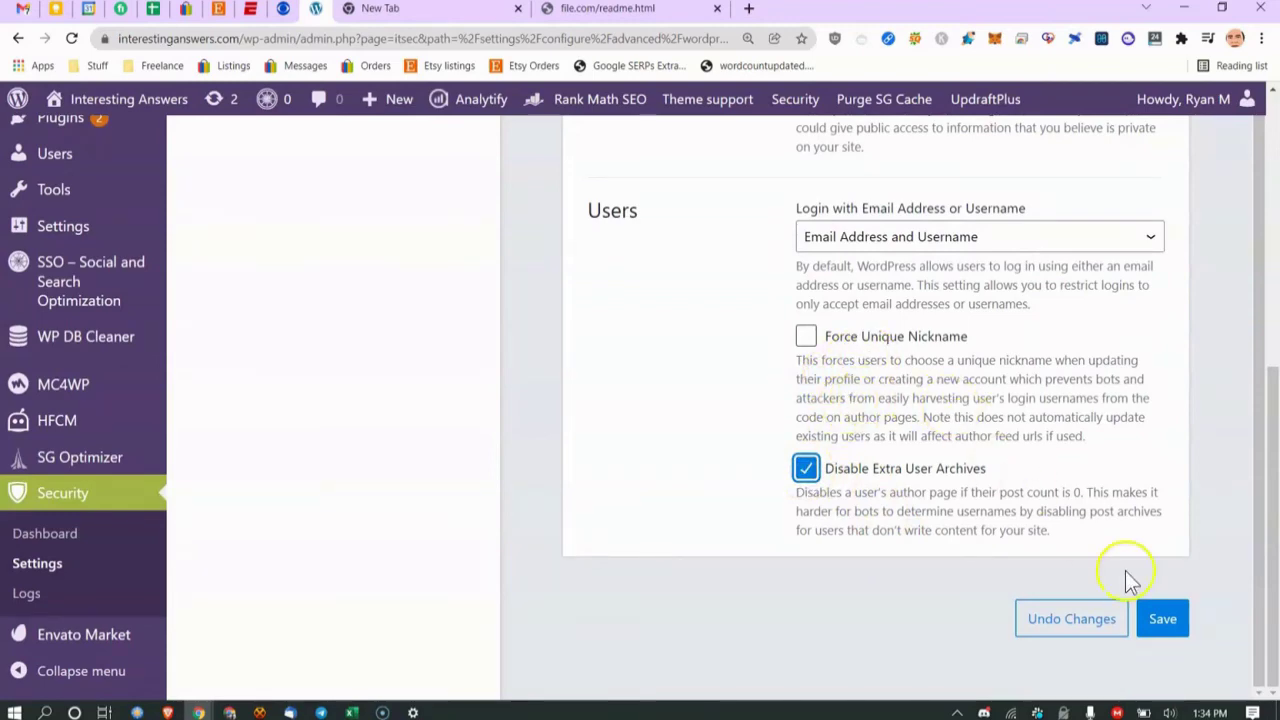
{"action": "left_click", "coordinate": [1168, 628]}
Open the Hide Backend settings and bring the login URL options into view.
{"action": "scroll", "coordinate": [912, 444], "scroll_direction": "up", "scroll_amount": 10}
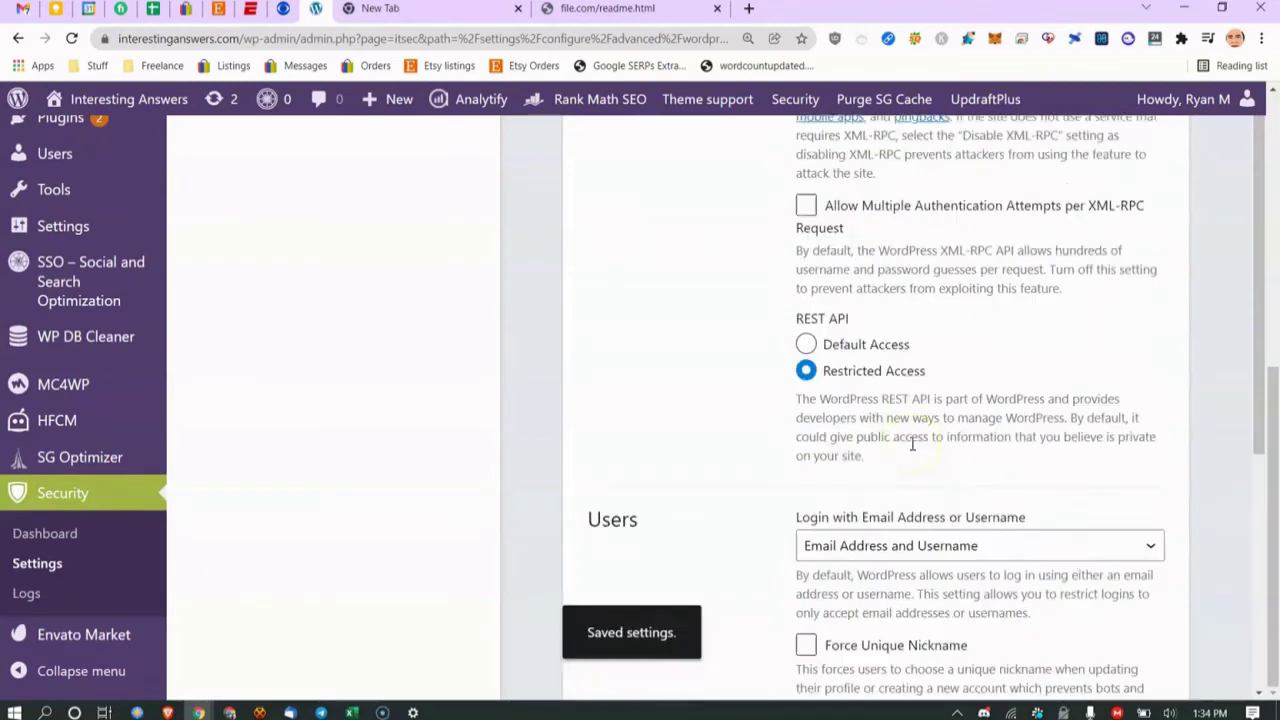
{"action": "left_click", "coordinate": [980, 393]}
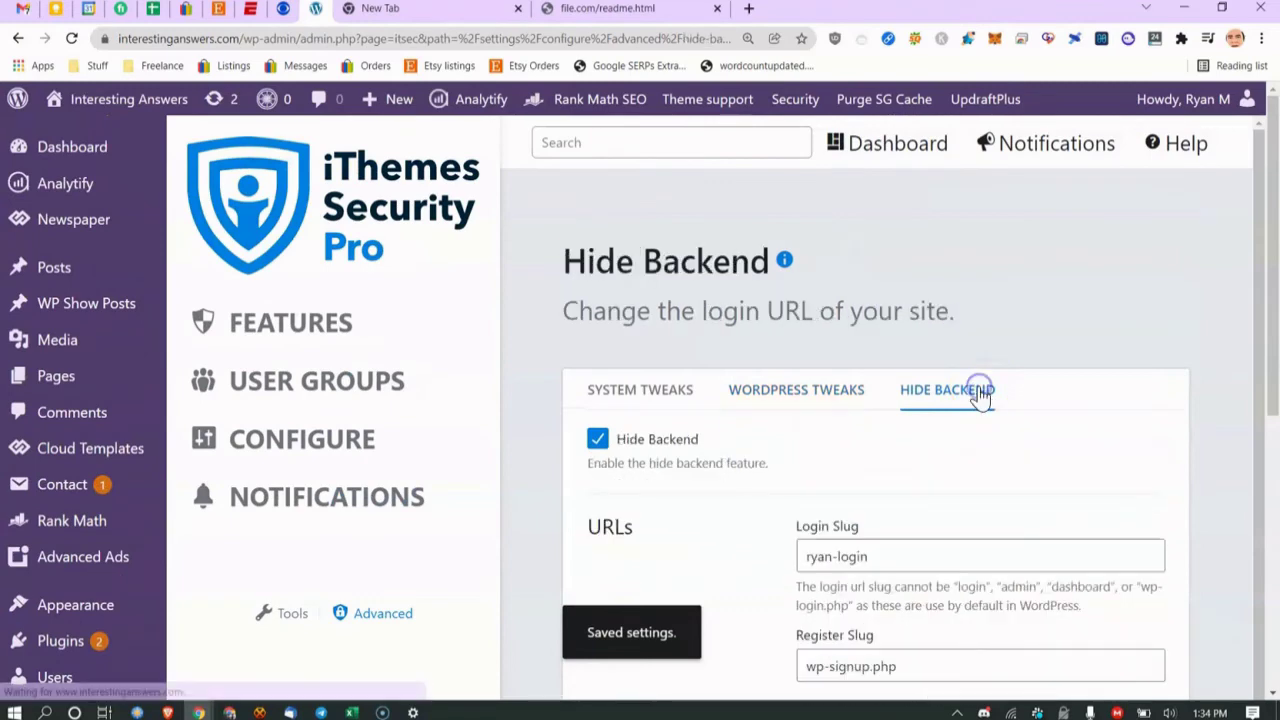
{"action": "scroll", "coordinate": [877, 471], "scroll_direction": "down", "scroll_amount": 1}
Try replacing the Hide Backend login slug with wp-admi, clear the field and reload the page to discard the edit.
{"action": "triple_click", "coordinate": [860, 510]}
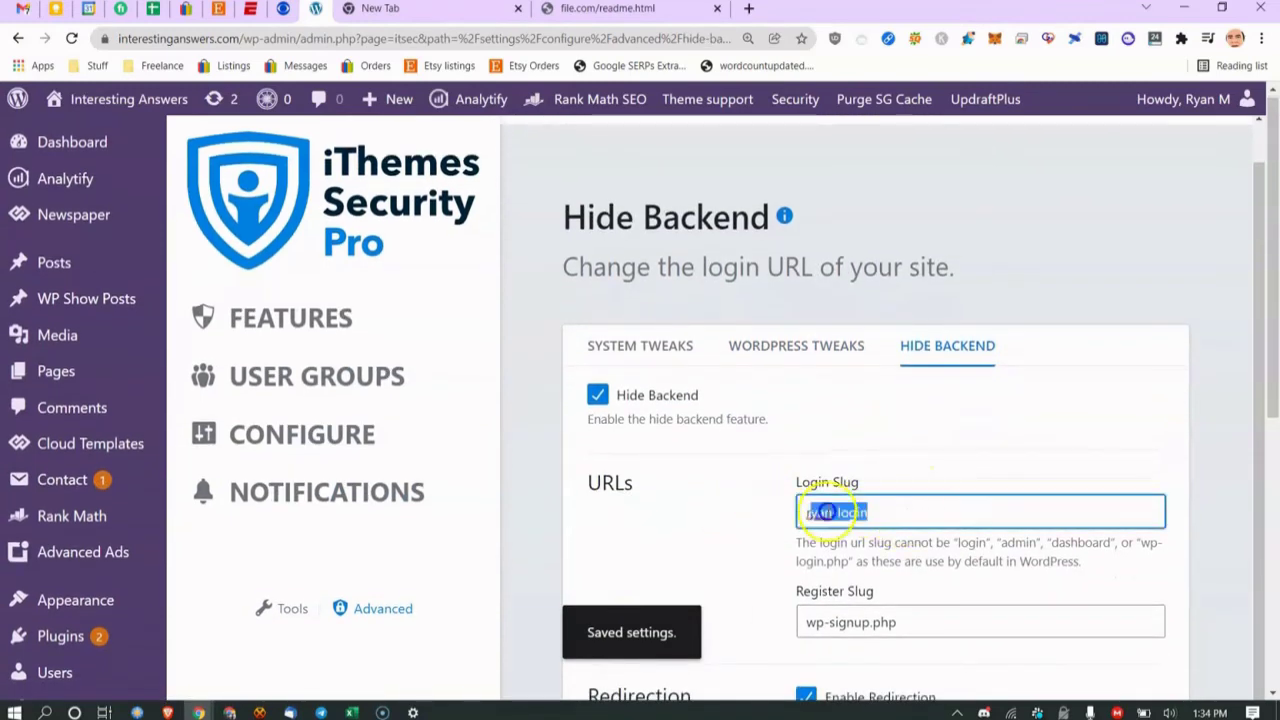
{"action": "type", "text": "wp-admi"}
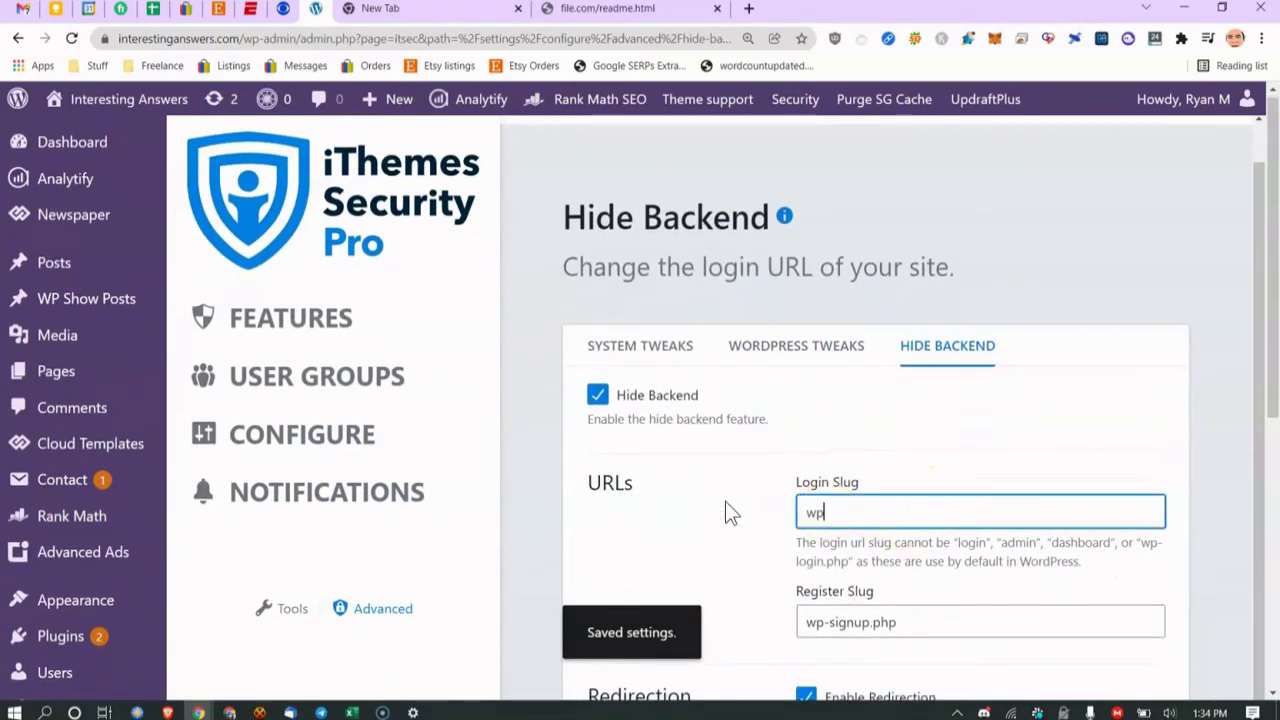
{"action": "key", "text": "BackSpace"}
{"action": "key", "text": "BackSpace"}
{"action": "key", "text": "BackSpace"}
{"action": "key", "text": "BackSpace"}
{"action": "key", "text": "BackSpace"}
{"action": "key", "text": "BackSpace"}
{"action": "key", "text": "BackSpace"}
{"action": "left_click", "coordinate": [71, 38]}
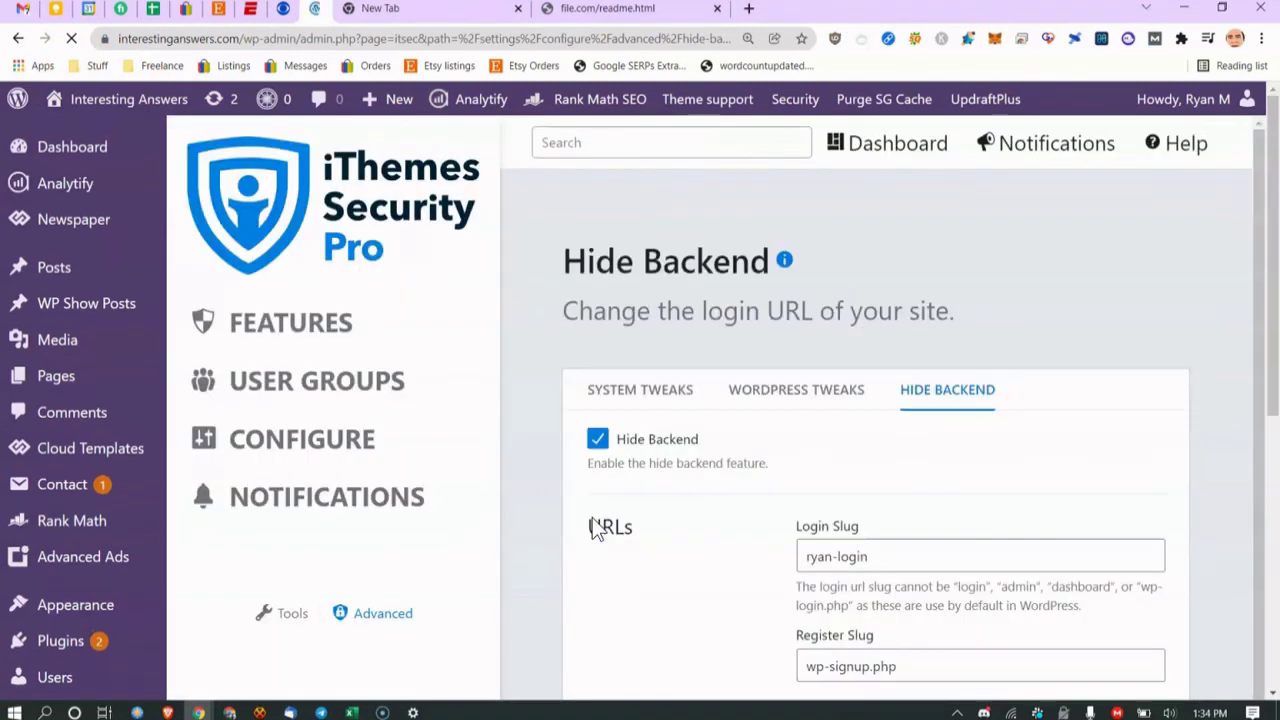
Open a new browser tab and enter the address file.com/wp-admin as an example of the default login URL.
{"action": "left_click", "coordinate": [752, 10]}
{"action": "type", "text": "fkile."}
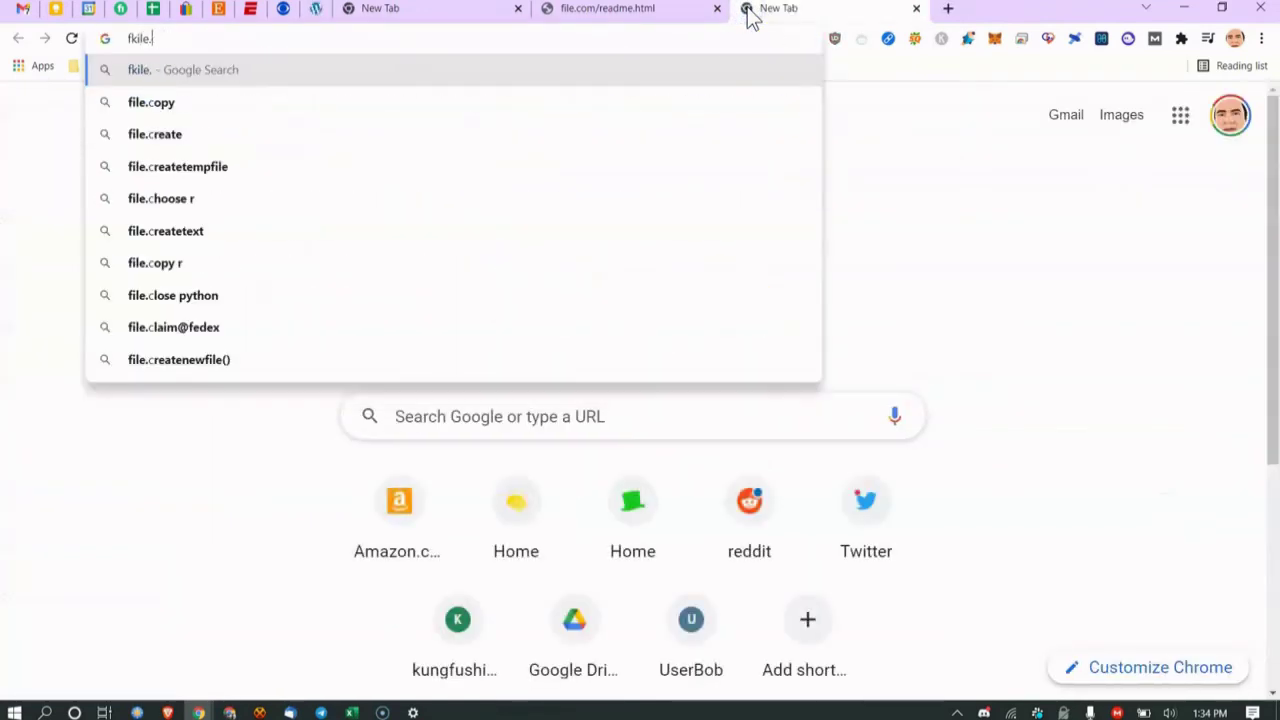
{"action": "key", "text": "BackSpace"}
{"action": "key", "text": "BackSpace"}
{"action": "key", "text": "BackSpace"}
{"action": "key", "text": "BackSpace"}
{"action": "key", "text": "BackSpace"}
{"action": "type", "text": "ile.com/"}
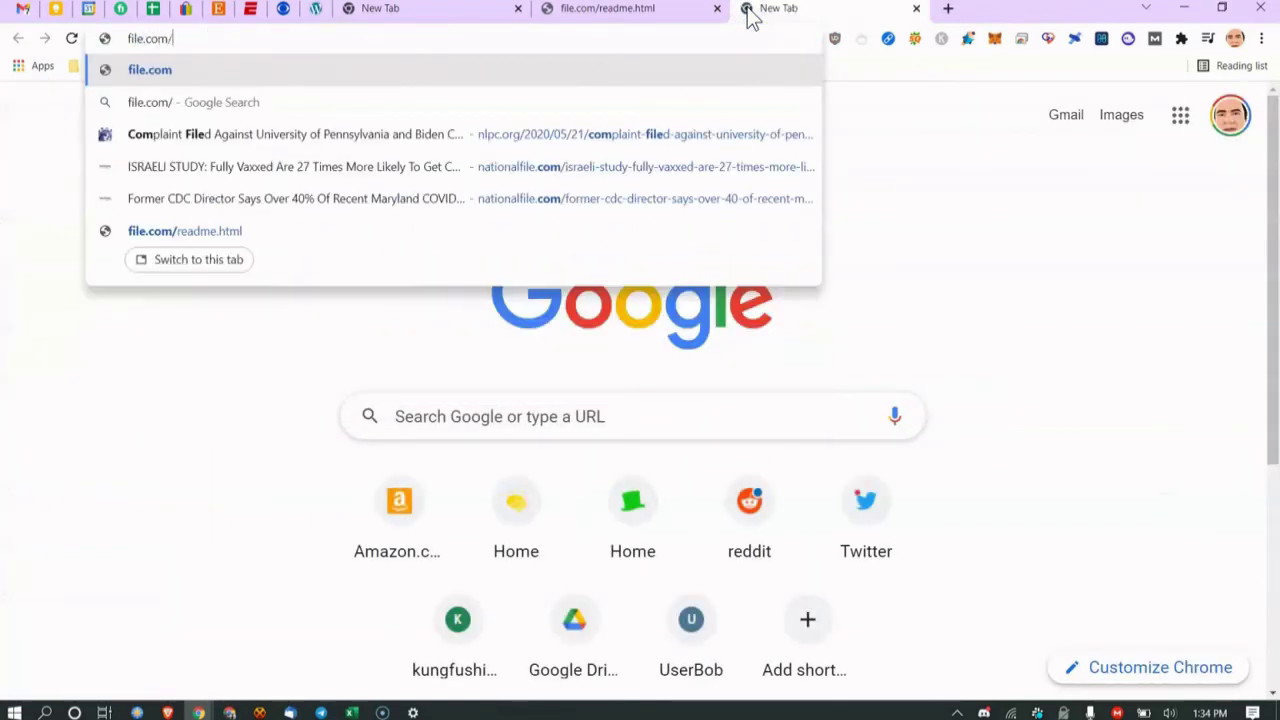
{"action": "type", "text": "wp-admin"}
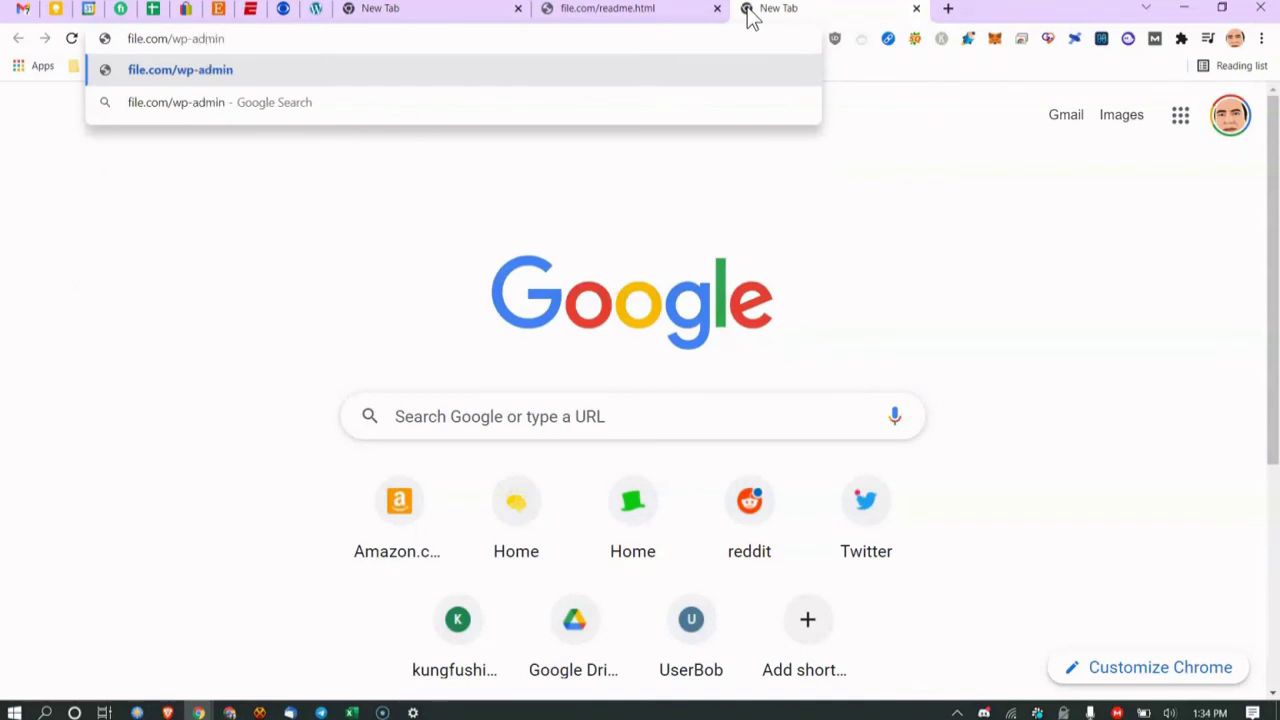
Replace the example address path with my-login-page and load file.com/my-login-page.
{"action": "key", "text": "BackSpace"}
{"action": "key", "text": "BackSpace"}
{"action": "key", "text": "BackSpace"}
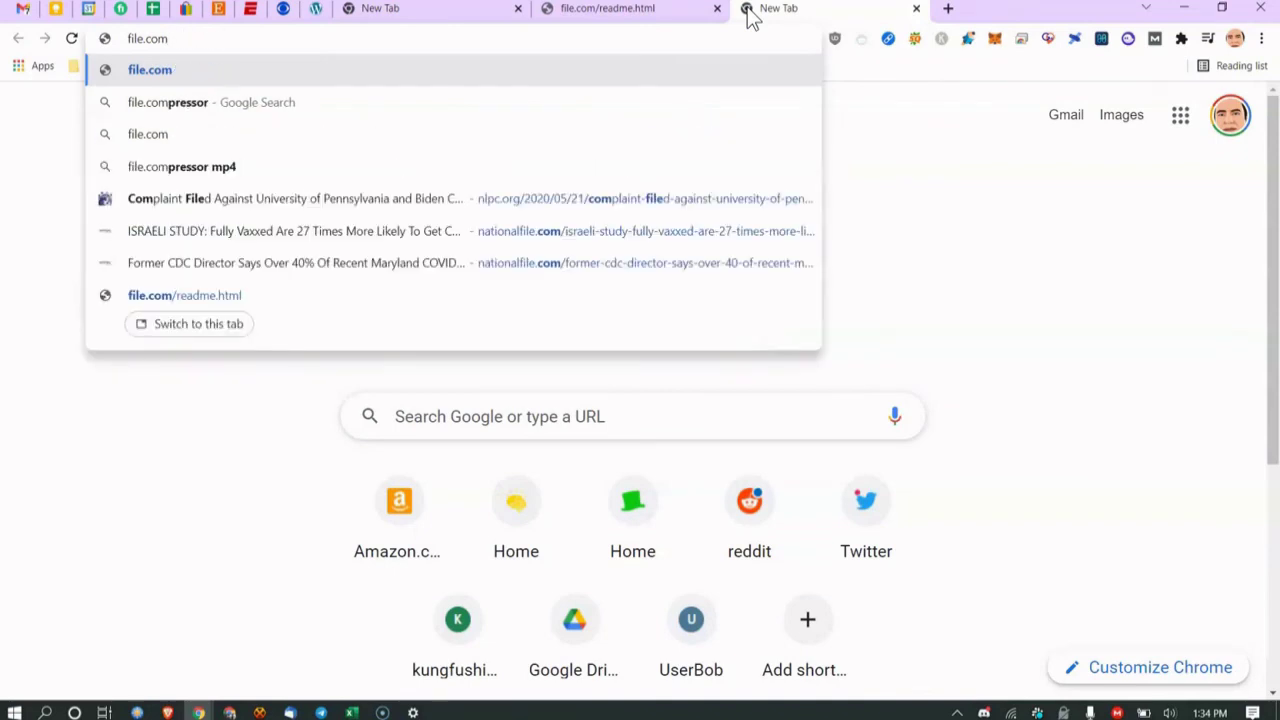
{"action": "type", "text": "my-login-"}
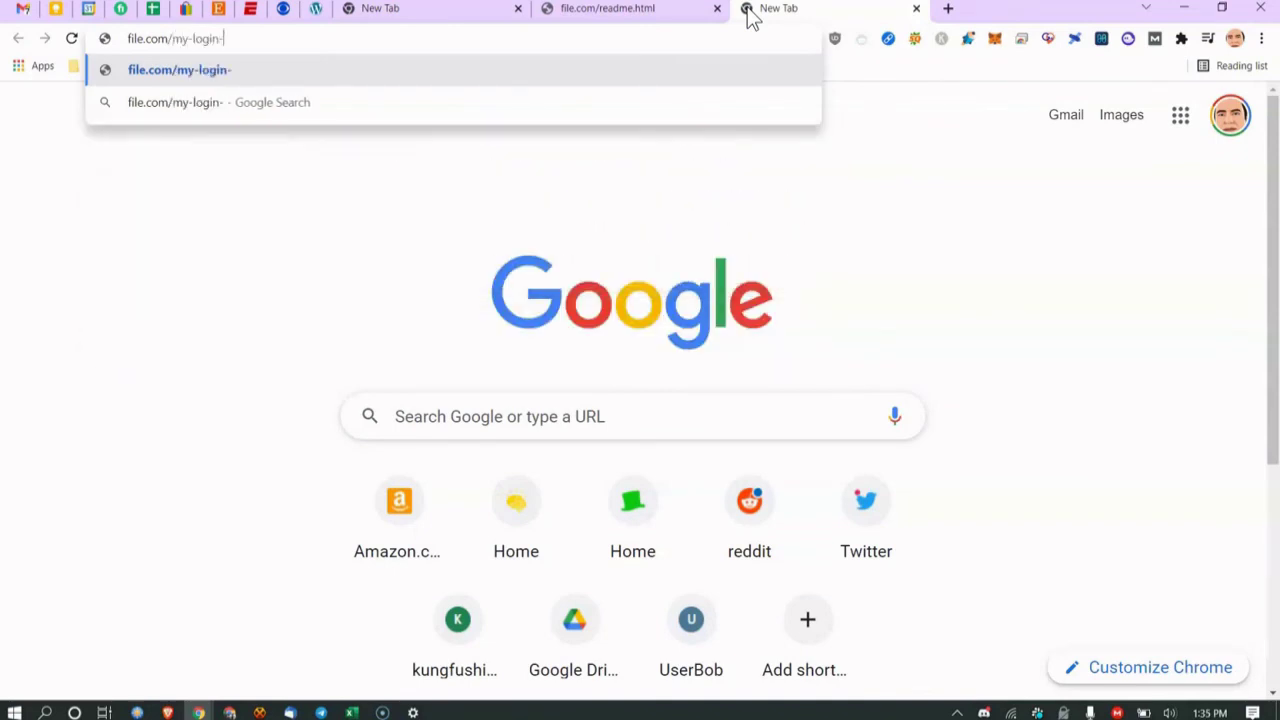
{"action": "type", "text": "page"}
{"action": "key", "text": "Return"}
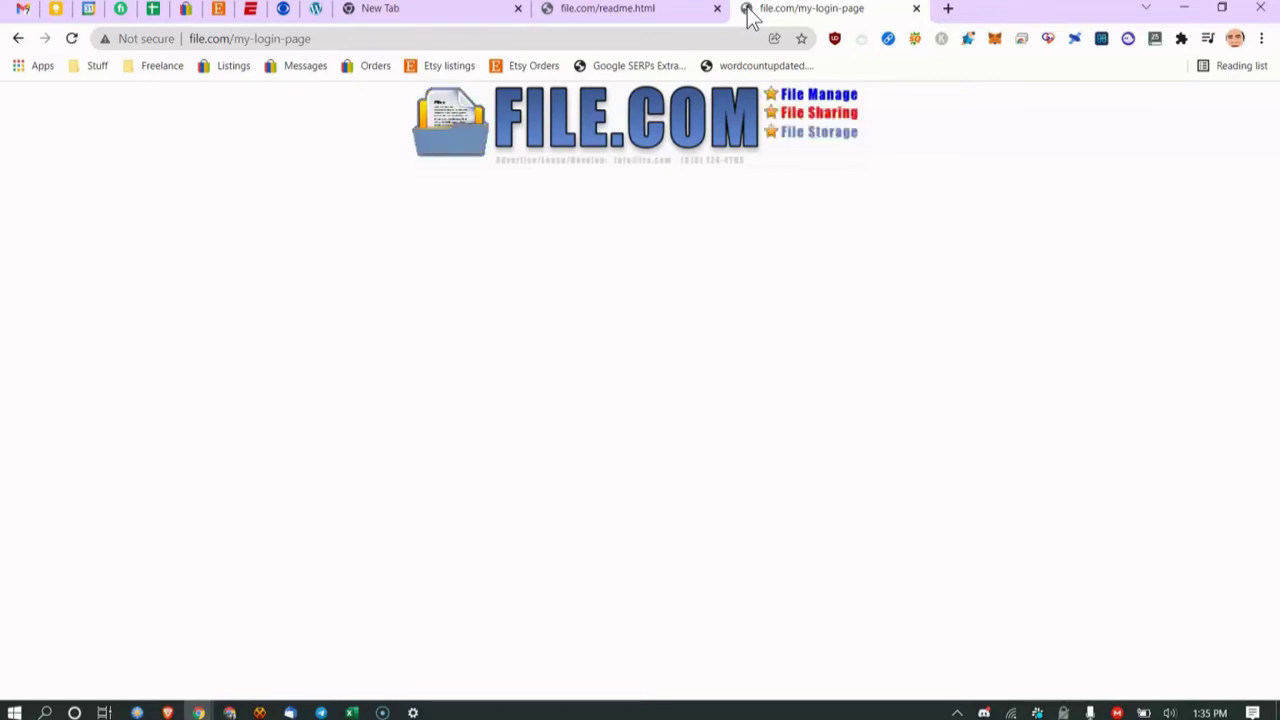
Return to the Hide Backend settings and examine the Login Slug, Register Slug and Redirection options.
{"action": "left_click", "coordinate": [620, 16]}
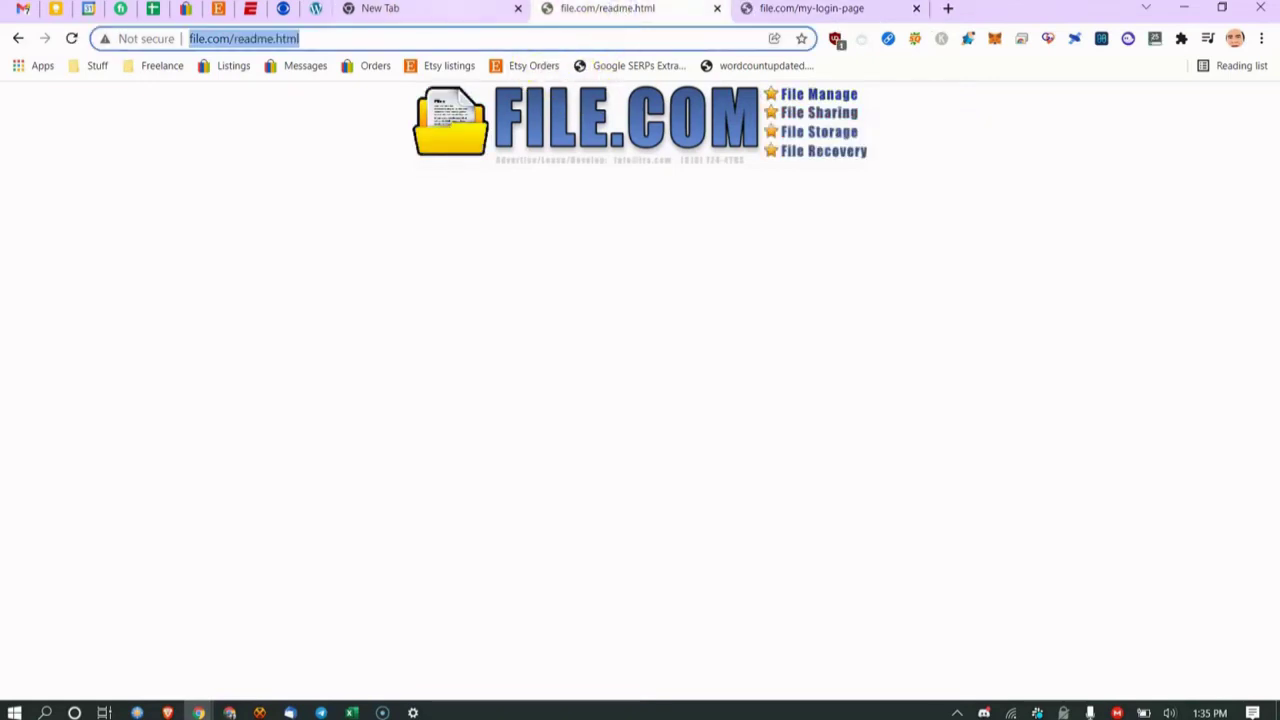
{"action": "left_click", "coordinate": [395, 8]}
{"action": "left_click", "coordinate": [318, 10]}
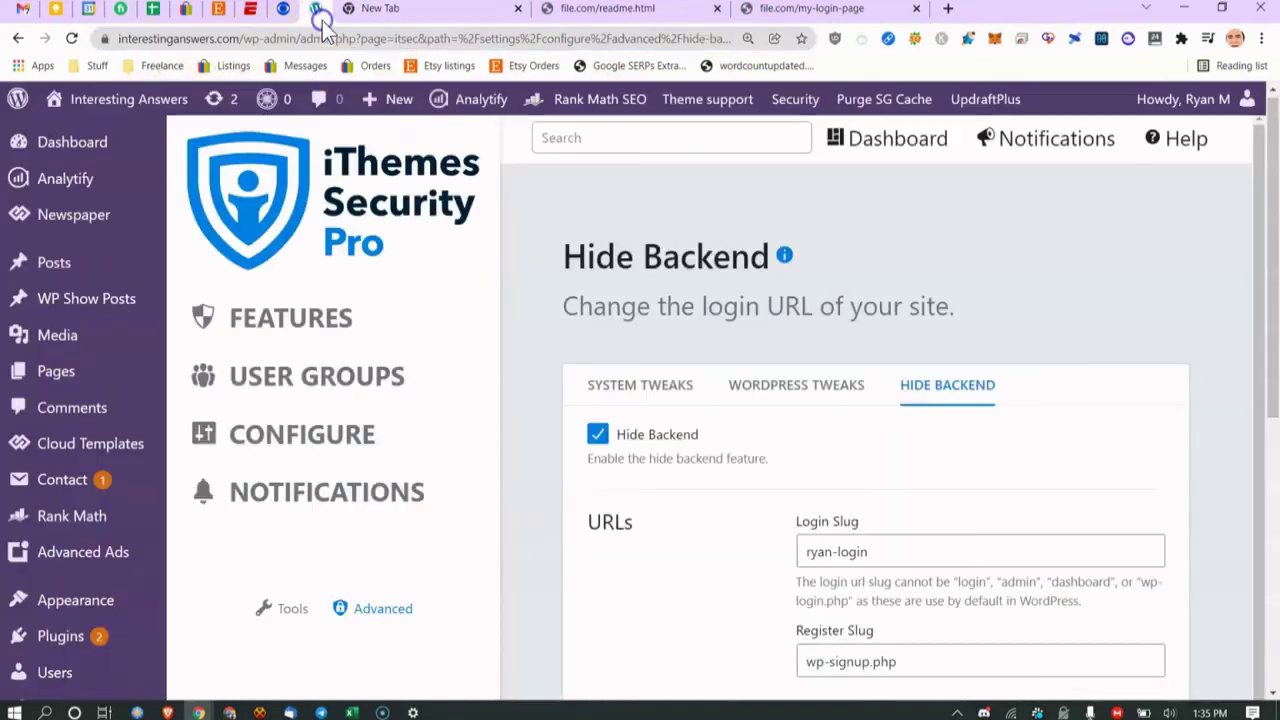
{"action": "scroll", "coordinate": [710, 491], "scroll_direction": "down", "scroll_amount": 1}
{"action": "scroll", "coordinate": [830, 480], "scroll_direction": "down", "scroll_amount": 2}
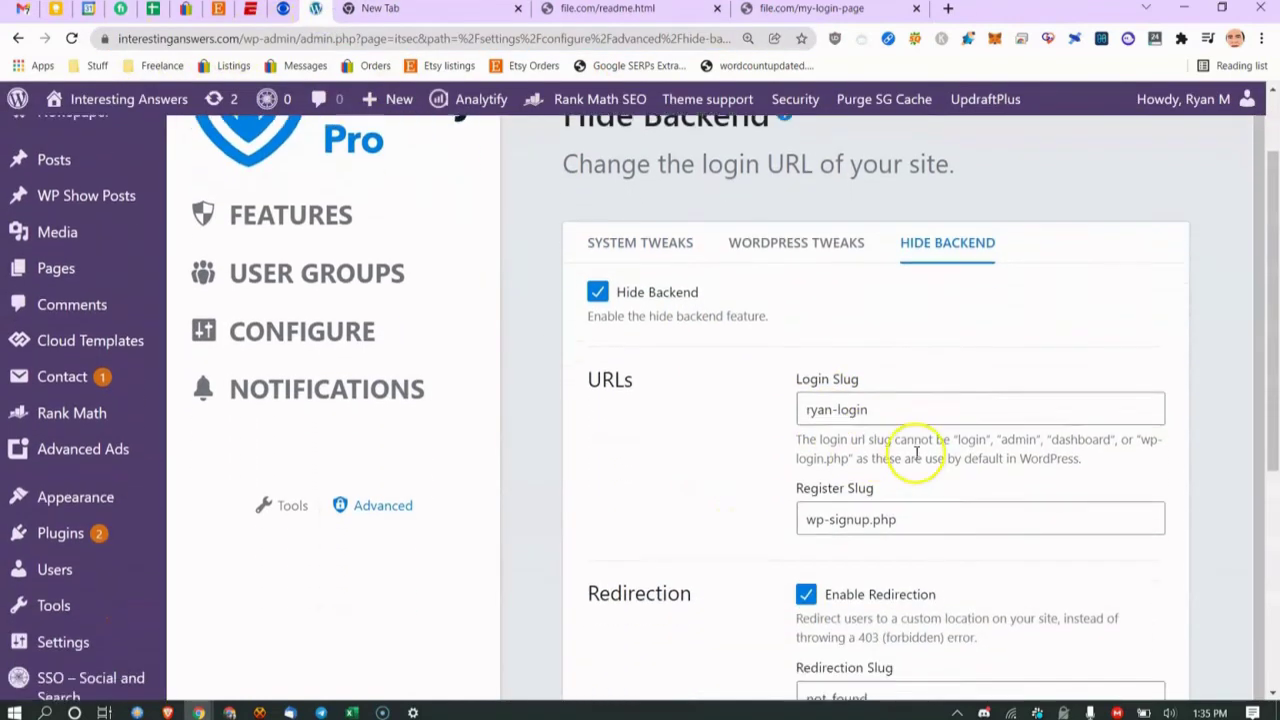
{"action": "left_click_drag", "start_coordinate": [983, 372], "coordinate": [842, 368]}
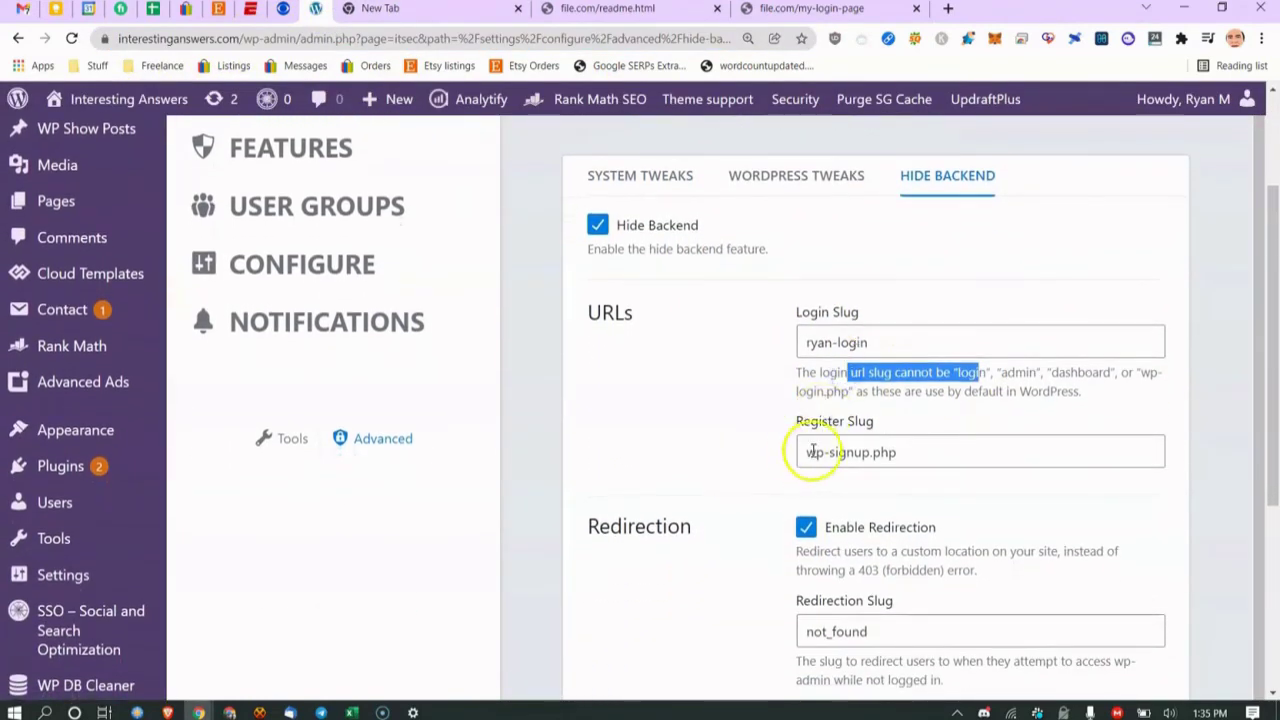
{"action": "left_click_drag", "start_coordinate": [896, 452], "coordinate": [808, 452]}
{"action": "scroll", "coordinate": [806, 418], "scroll_direction": "down", "scroll_amount": 2}
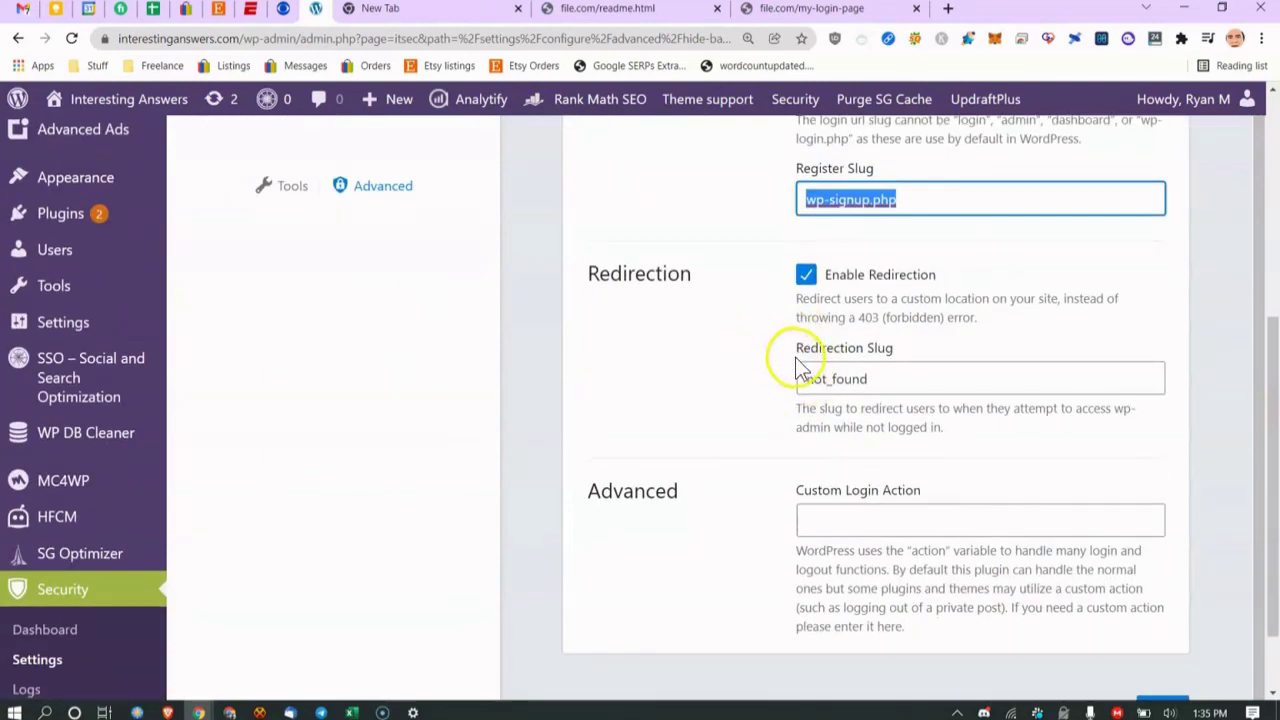
{"action": "left_click", "coordinate": [866, 317]}
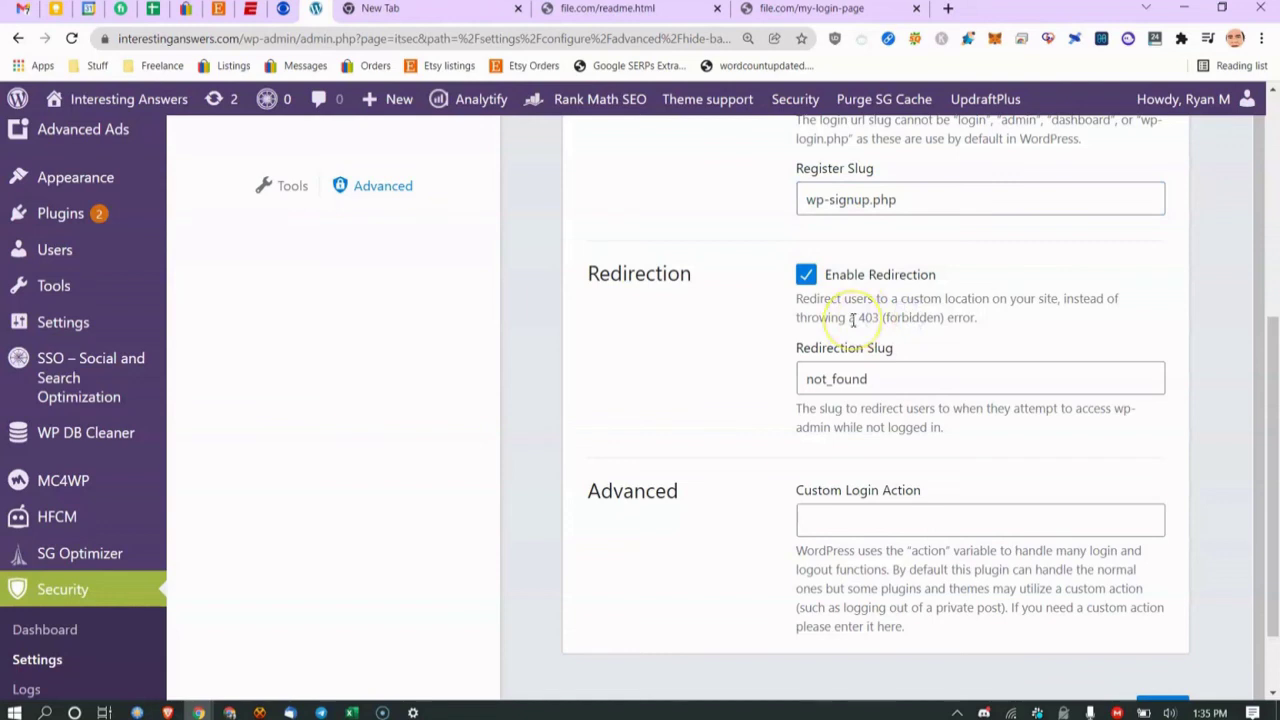
Examine the Custom Login Action field and its description in the Advanced section of Hide Backend.
{"action": "scroll", "coordinate": [837, 223], "scroll_direction": "down", "scroll_amount": 1}
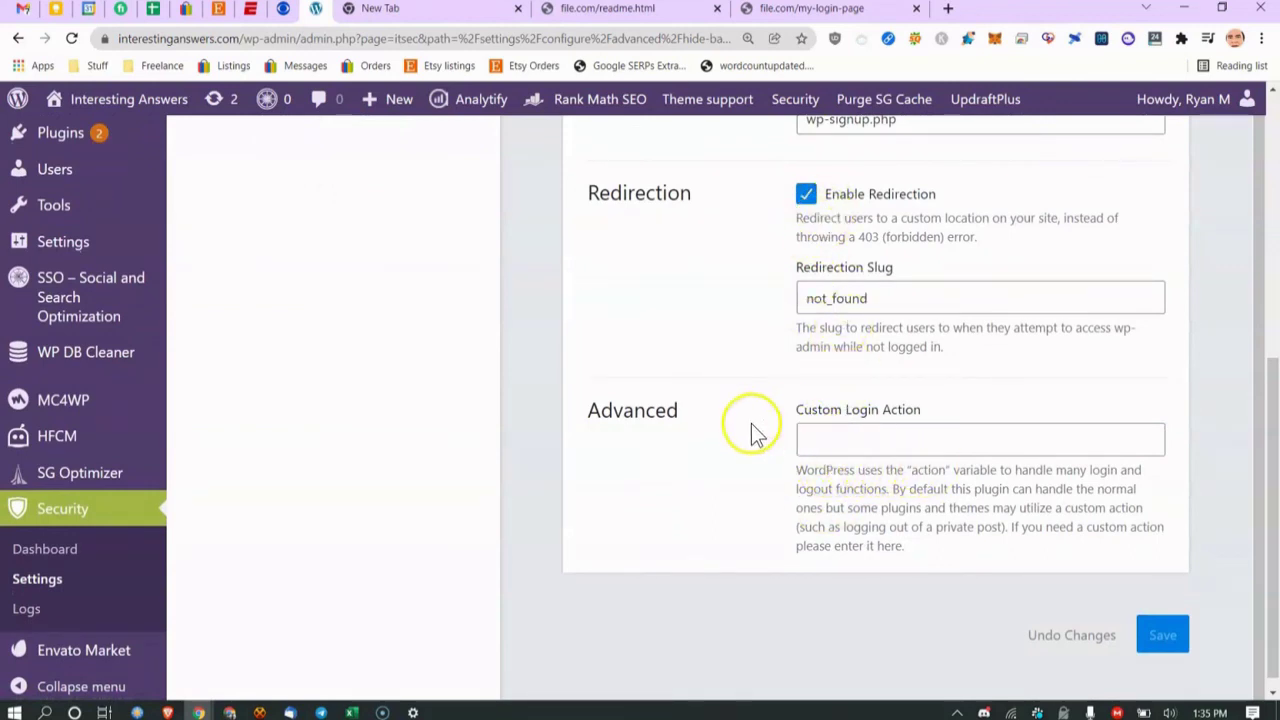
{"action": "left_click_drag", "start_coordinate": [829, 414], "coordinate": [796, 412]}
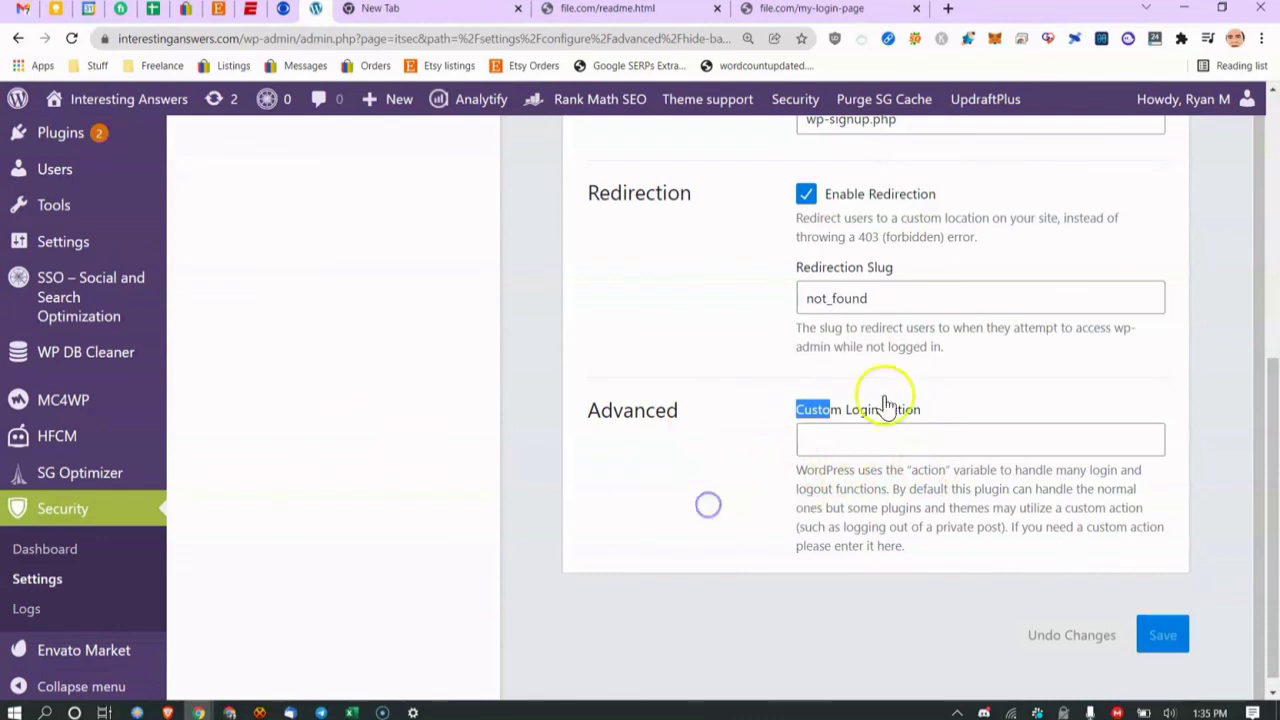
{"action": "scroll", "coordinate": [800, 425], "scroll_direction": "up", "scroll_amount": 1}
{"action": "scroll", "coordinate": [820, 415], "scroll_direction": "down", "scroll_amount": 1}
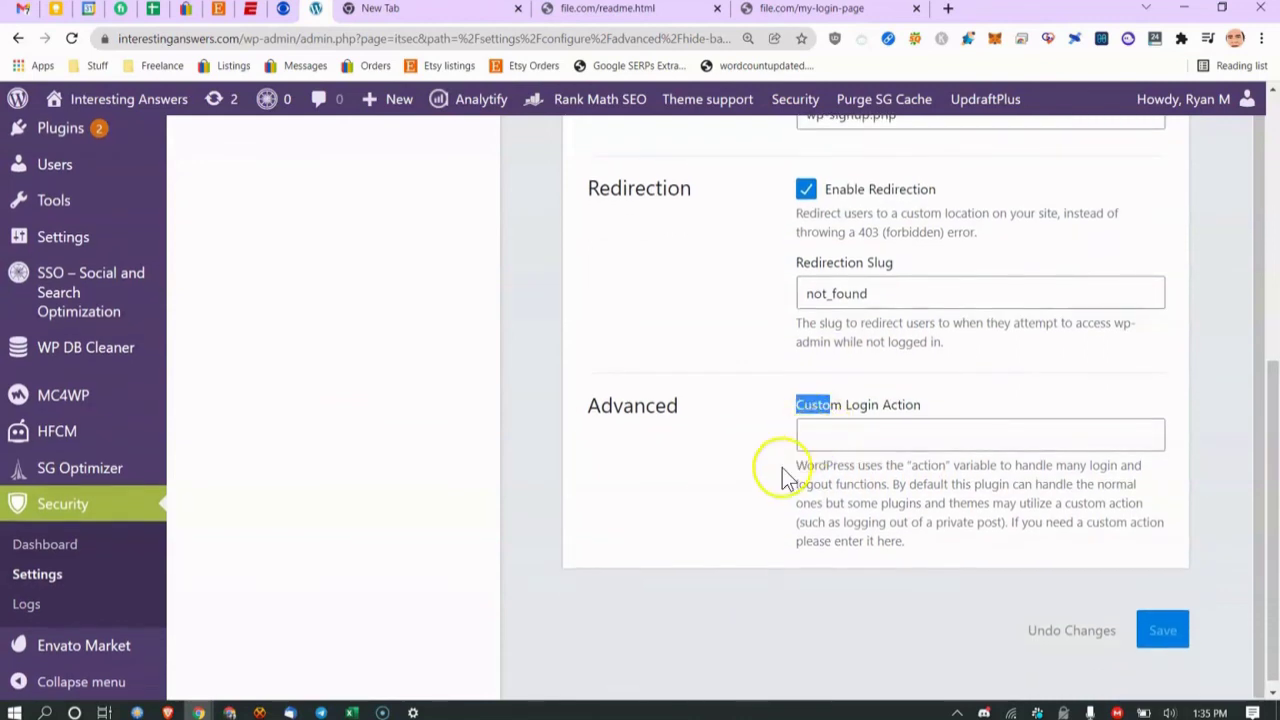
{"action": "scroll", "coordinate": [923, 274], "scroll_direction": "up", "scroll_amount": 1}
{"action": "scroll", "coordinate": [886, 323], "scroll_direction": "down", "scroll_amount": 1}
{"action": "double_click", "coordinate": [866, 456]}
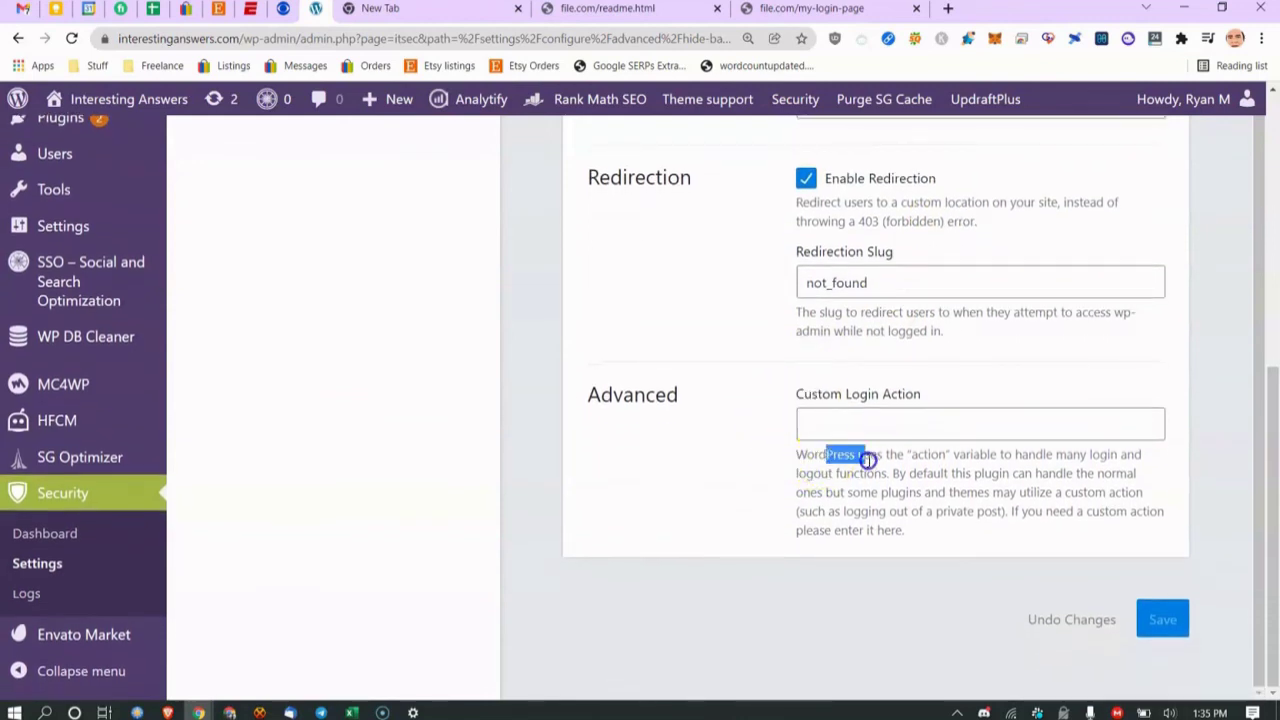
{"action": "left_click", "coordinate": [880, 466]}
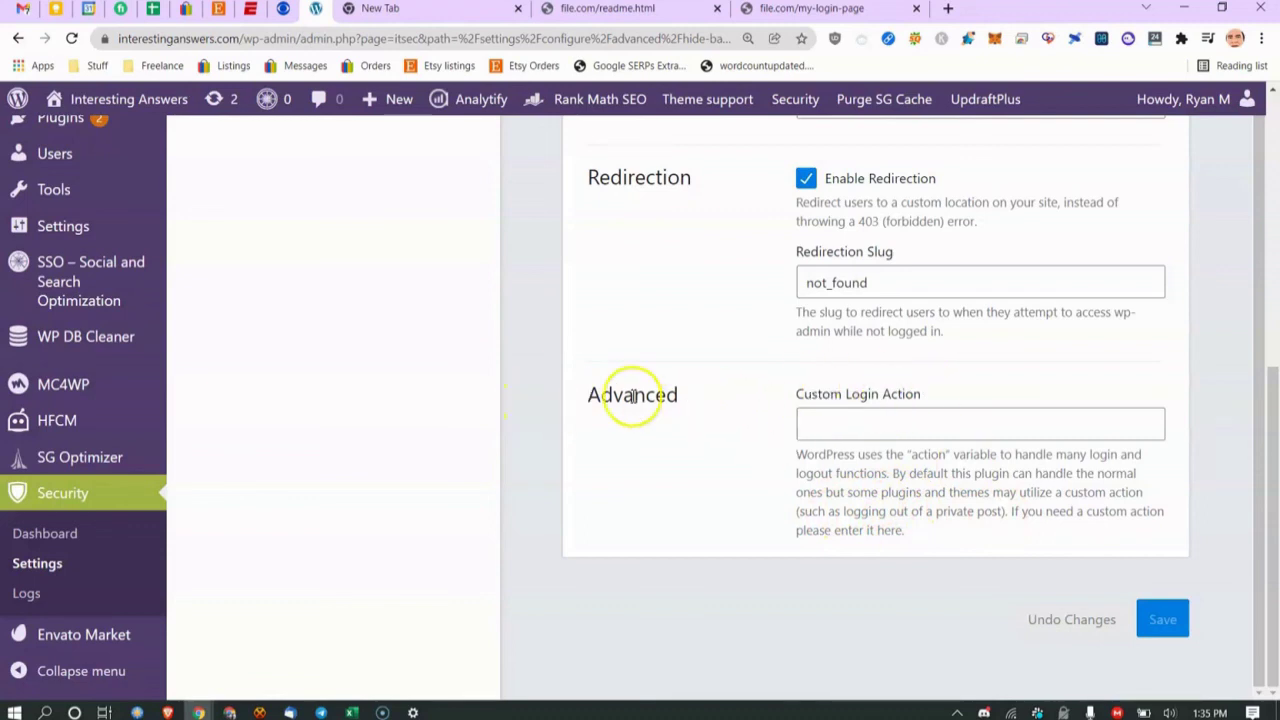
{"action": "left_click_drag", "start_coordinate": [817, 395], "coordinate": [708, 403]}
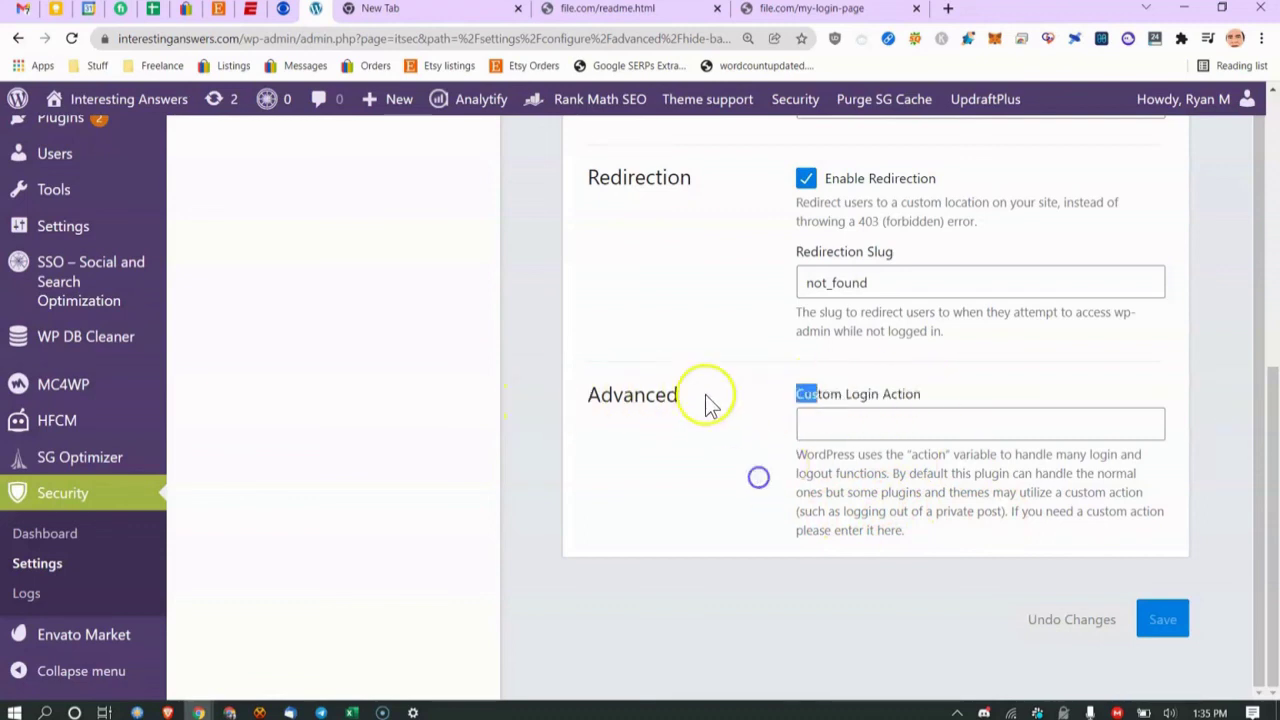
{"action": "scroll", "coordinate": [690, 413], "scroll_direction": "up", "scroll_amount": 1}
{"action": "scroll", "coordinate": [882, 410], "scroll_direction": "up", "scroll_amount": 5}
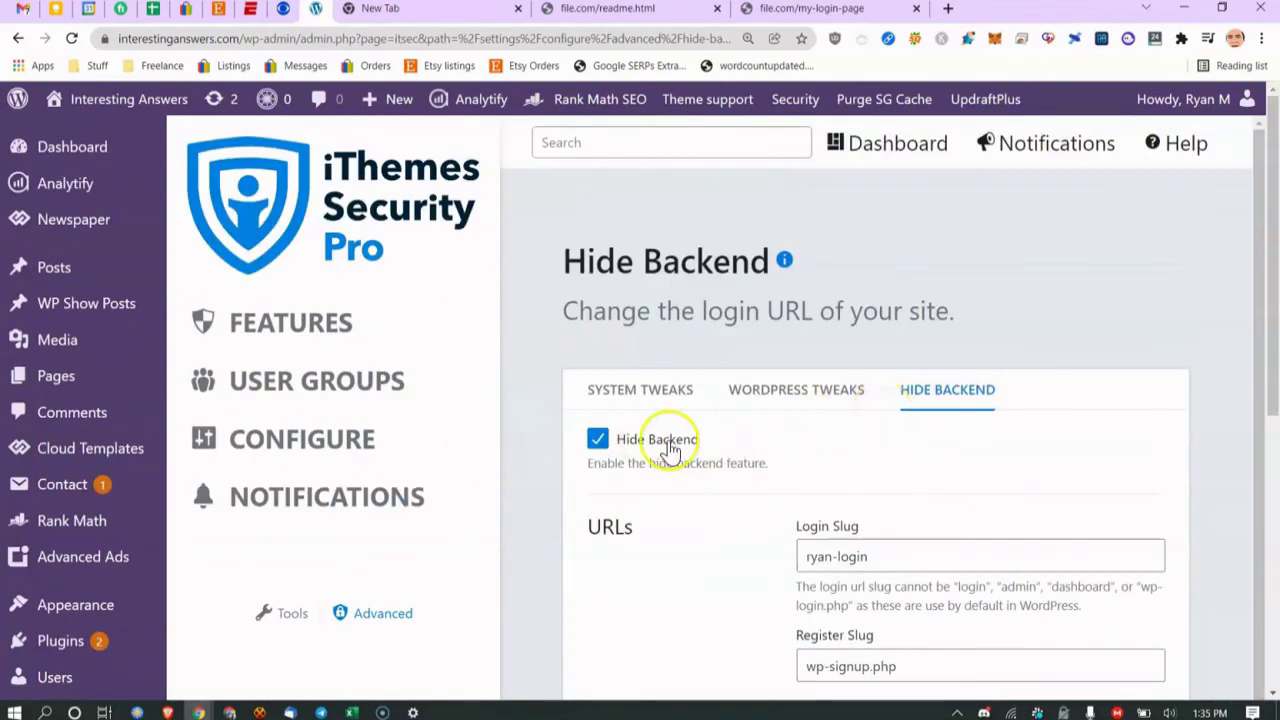
{"action": "scroll", "coordinate": [774, 434], "scroll_direction": "down", "scroll_amount": 5}
{"action": "scroll", "coordinate": [829, 524], "scroll_direction": "up", "scroll_amount": 5}
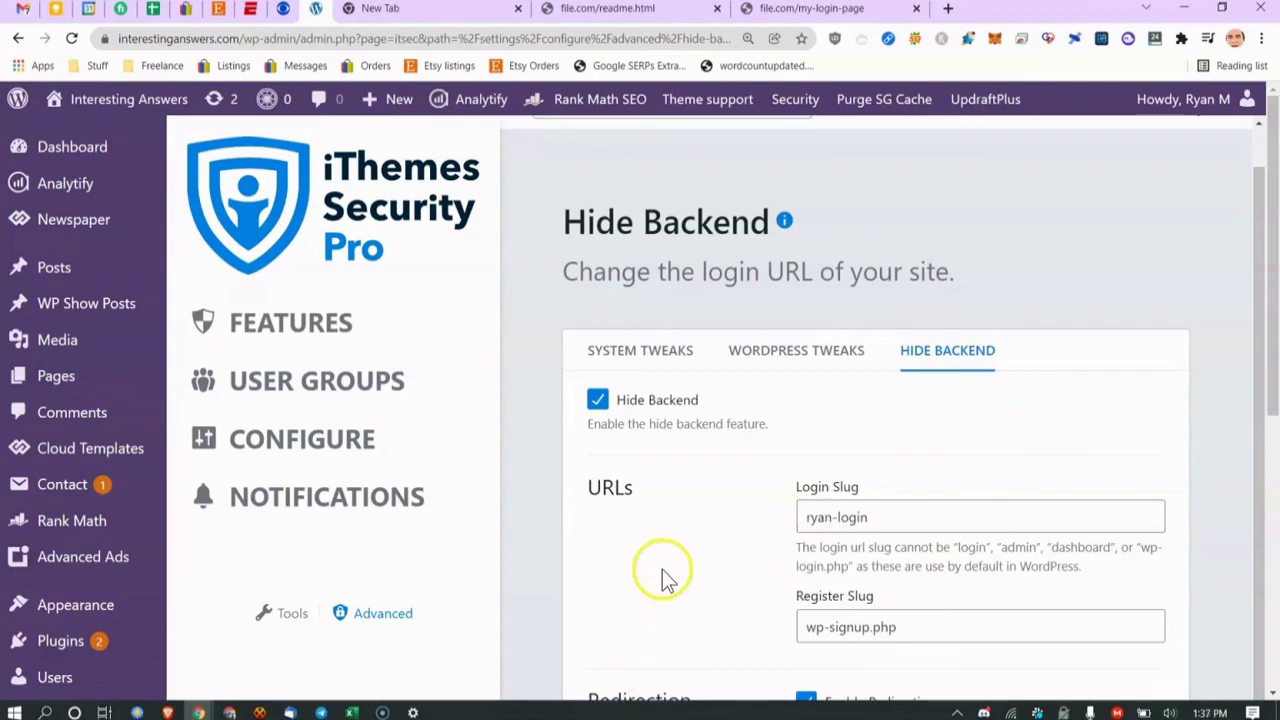
{"action": "left_click", "coordinate": [548, 545]}
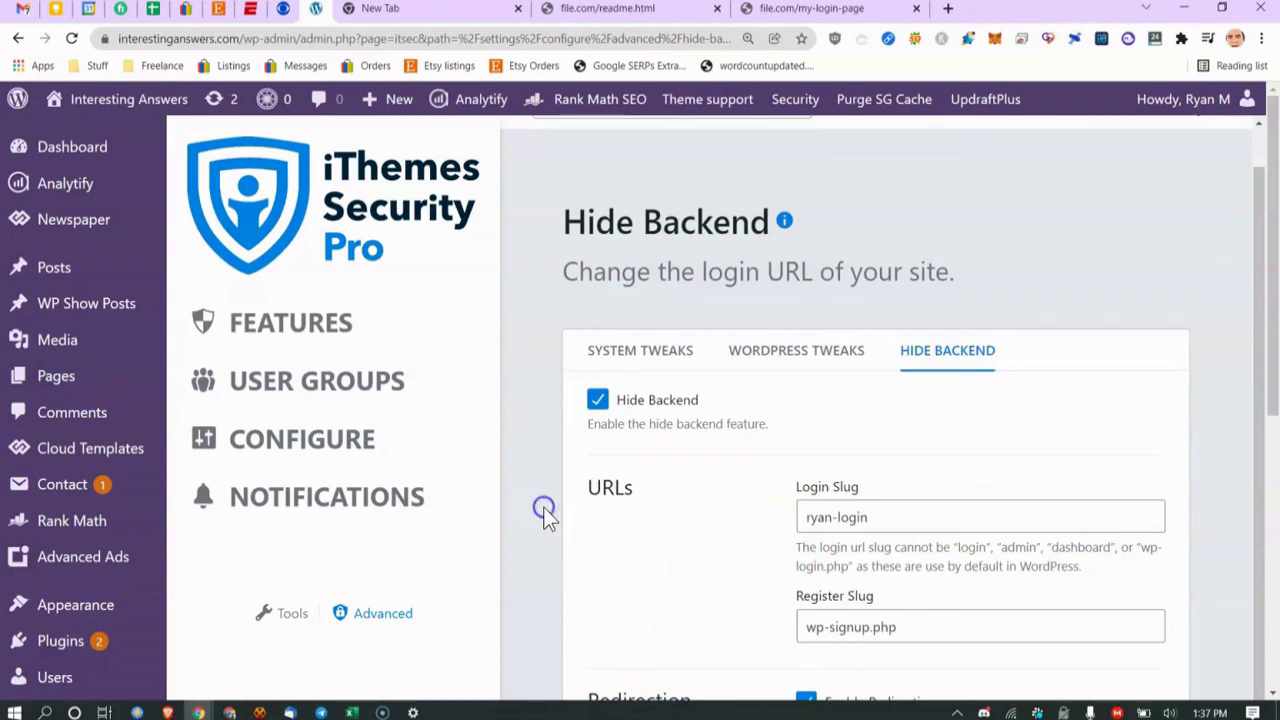
{"action": "left_click", "coordinate": [525, 564]}
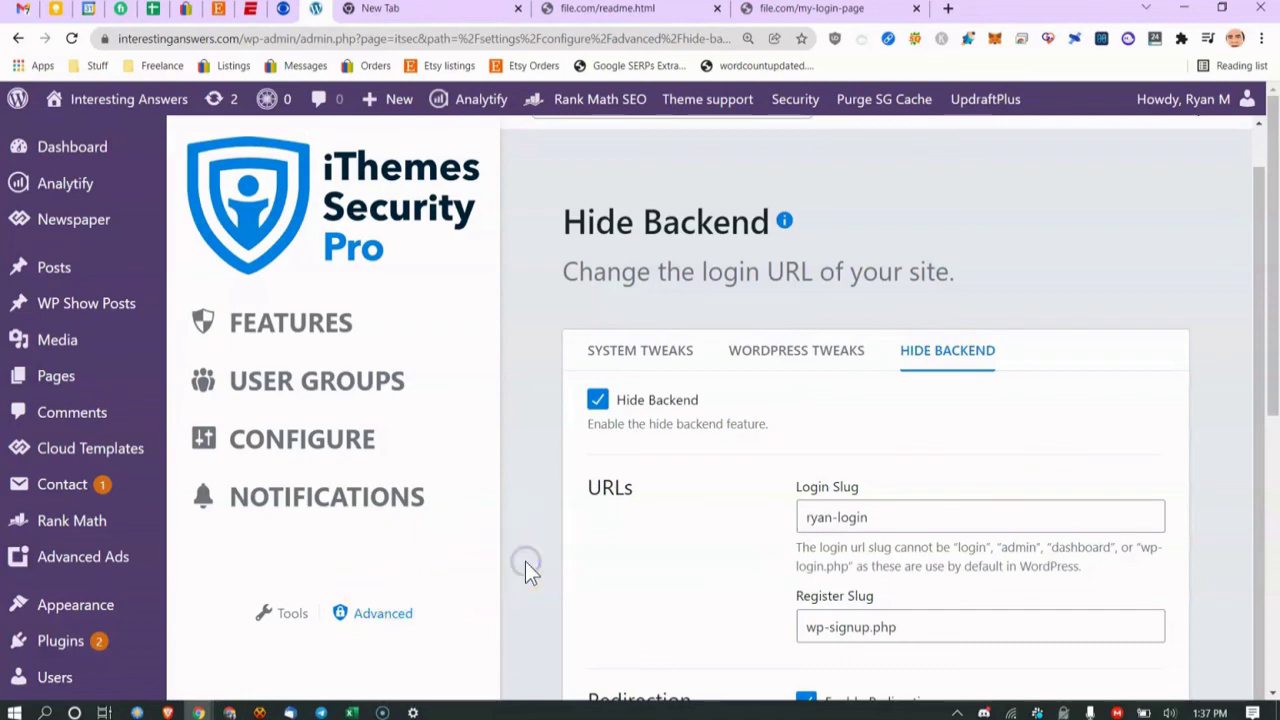